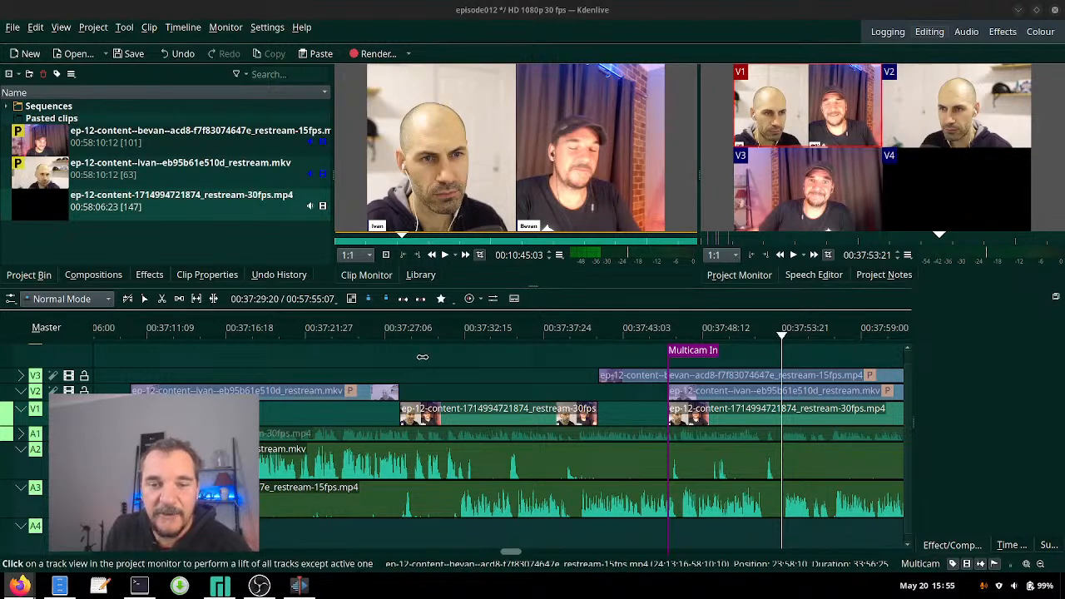
- Look through the unedited footage from the Multicam In marker to the project's end and bring the playhead back to that marker
{"action": "left_click", "coordinate": [668, 344]}
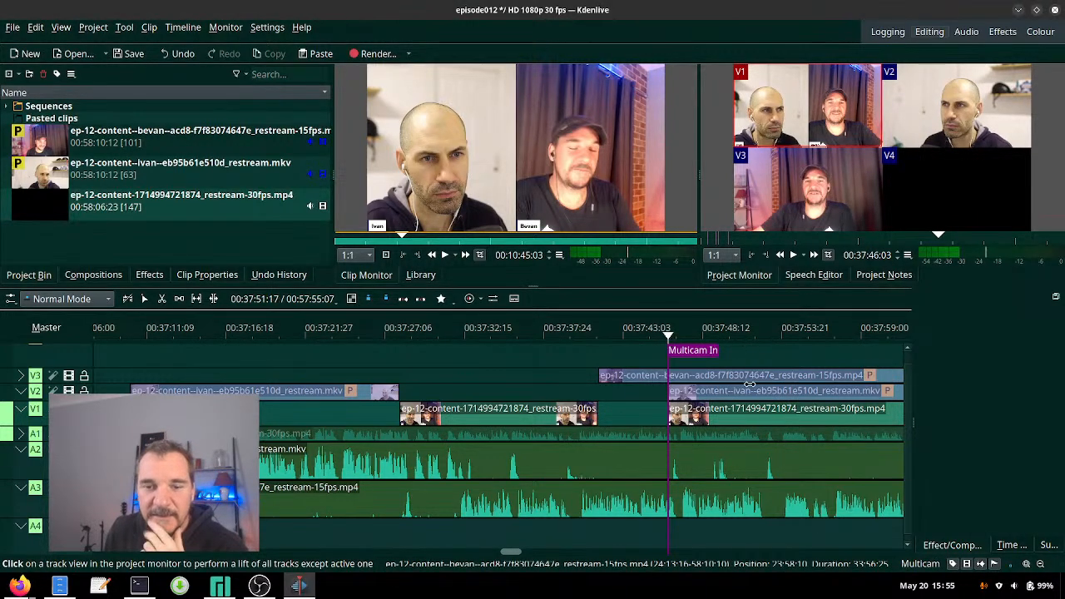
{"action": "scroll", "coordinate": [750, 384], "scroll_direction": "down", "scroll_amount": 5}
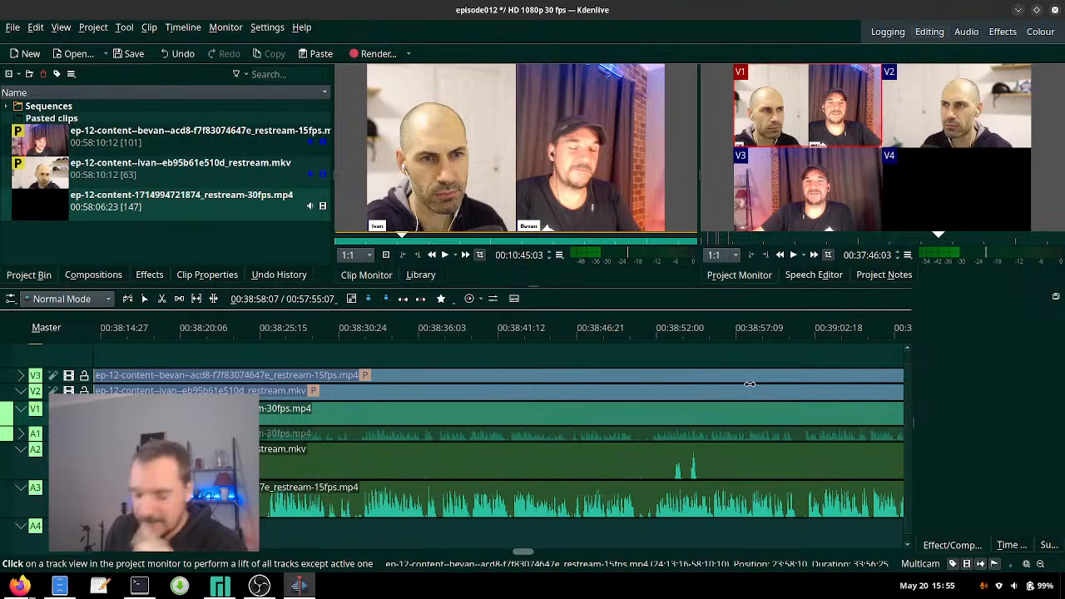
{"action": "key", "text": "End"}
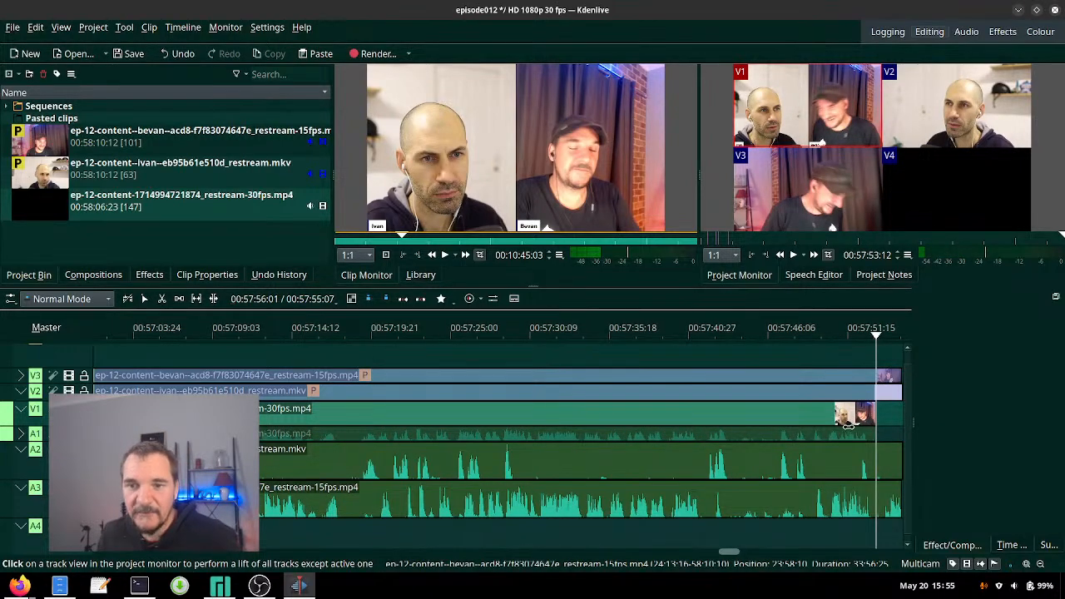
{"action": "scroll", "coordinate": [579, 382], "scroll_direction": "up", "scroll_amount": 9}
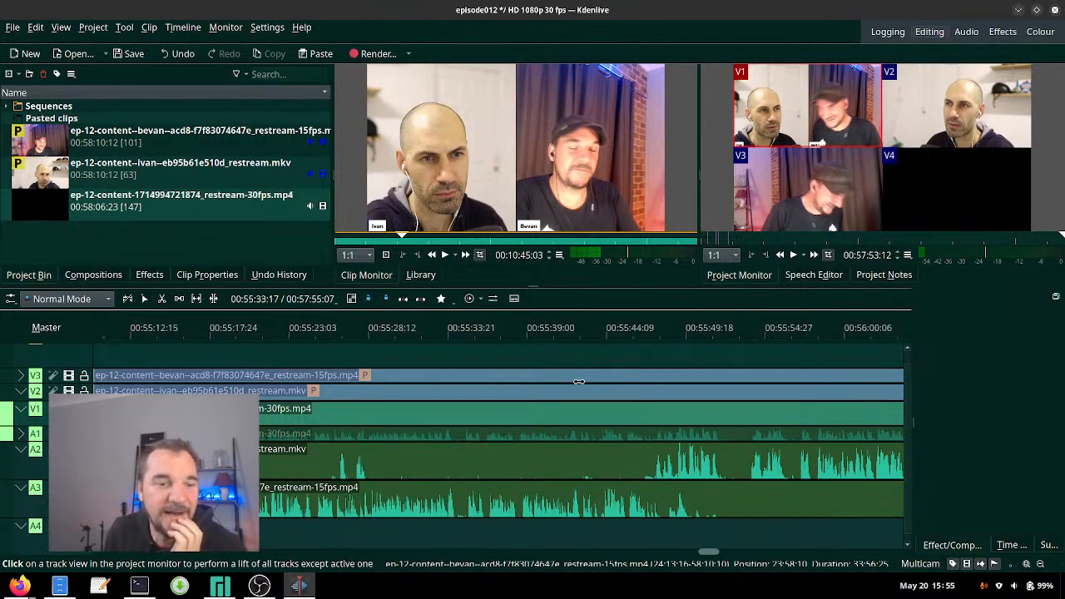
{"action": "scroll", "coordinate": [579, 382], "scroll_direction": "up", "scroll_amount": 15}
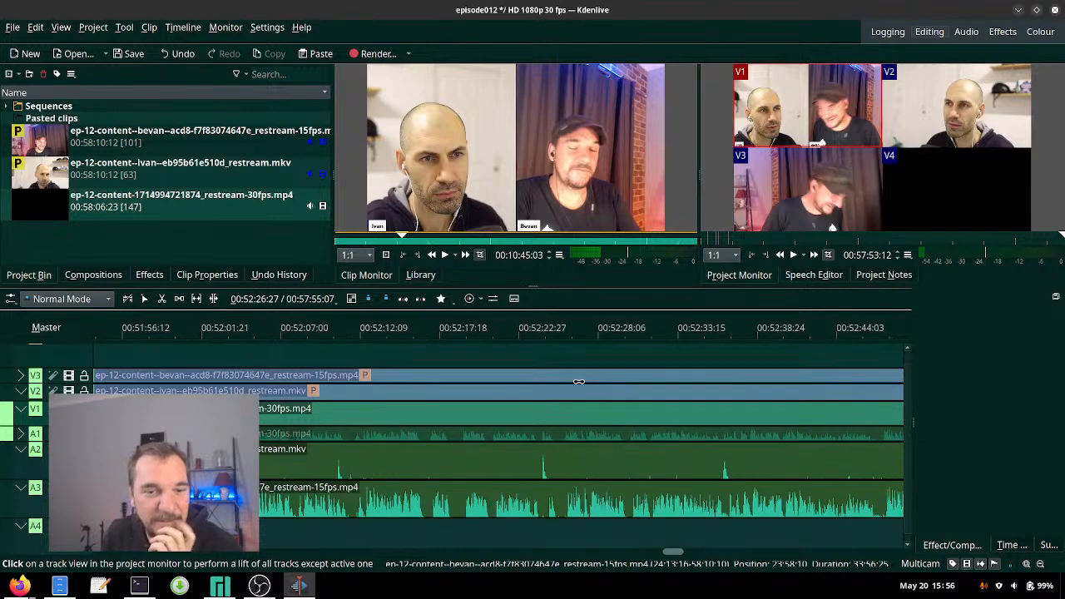
{"action": "scroll", "coordinate": [579, 382], "scroll_direction": "up", "scroll_amount": 12}
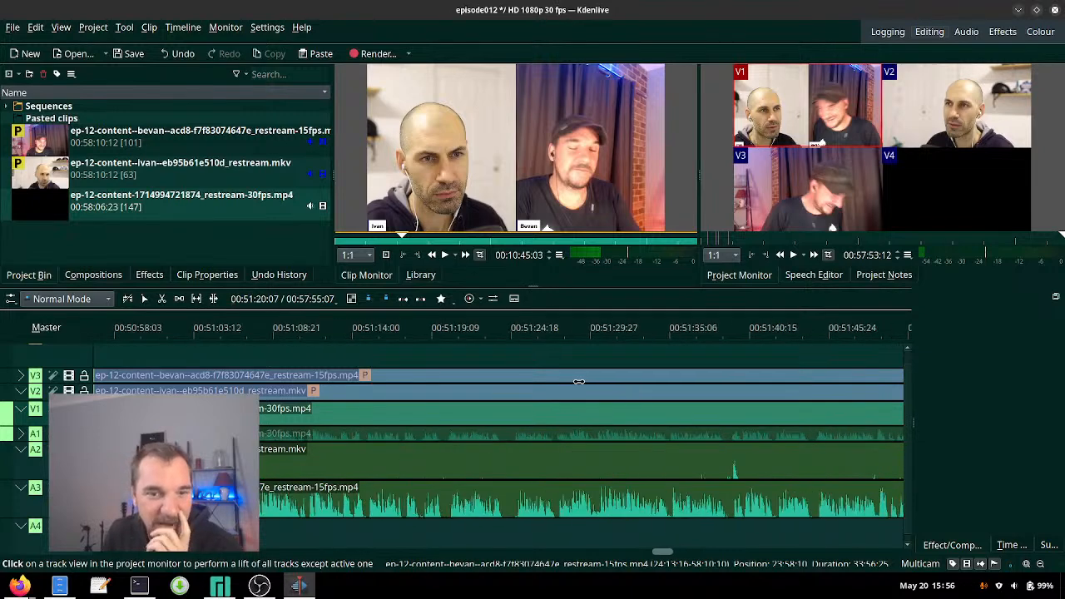
{"action": "left_click", "coordinate": [623, 337]}
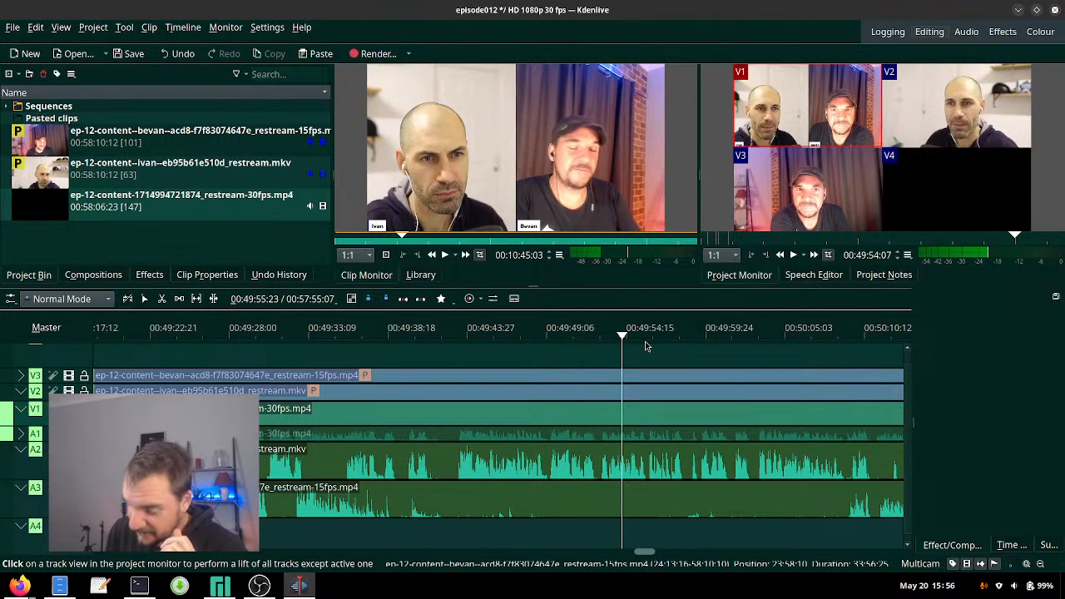
{"action": "key", "text": "alt+Left"}
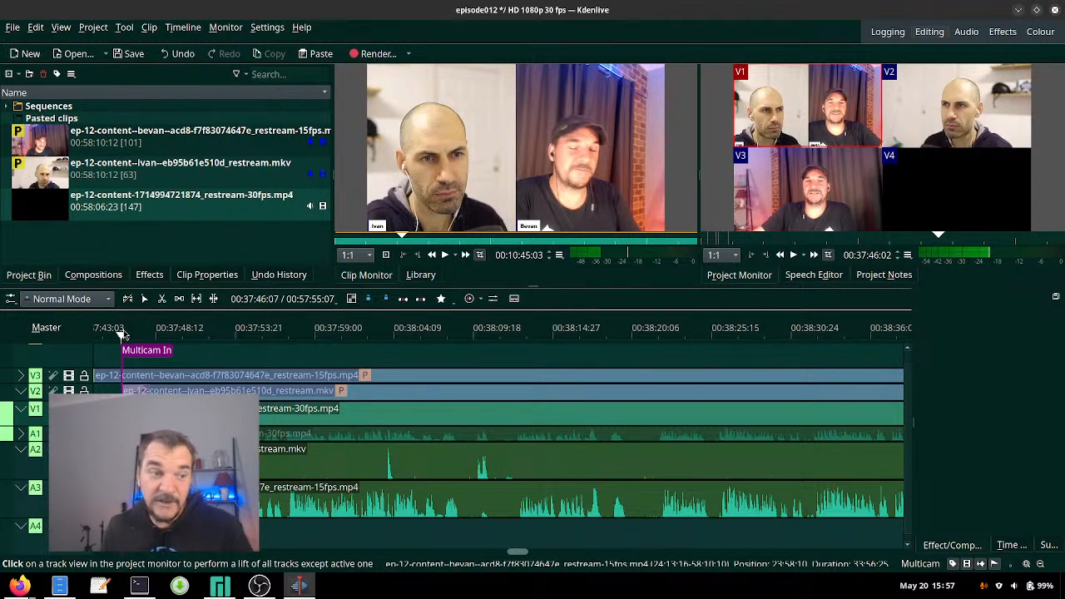
- Play on from just before the multicam in point and cut live to V3, V1, V2 and back to V3, stopping at 00:38:25:04
{"action": "left_click_drag", "start_coordinate": [123, 335], "coordinate": [119, 336]}
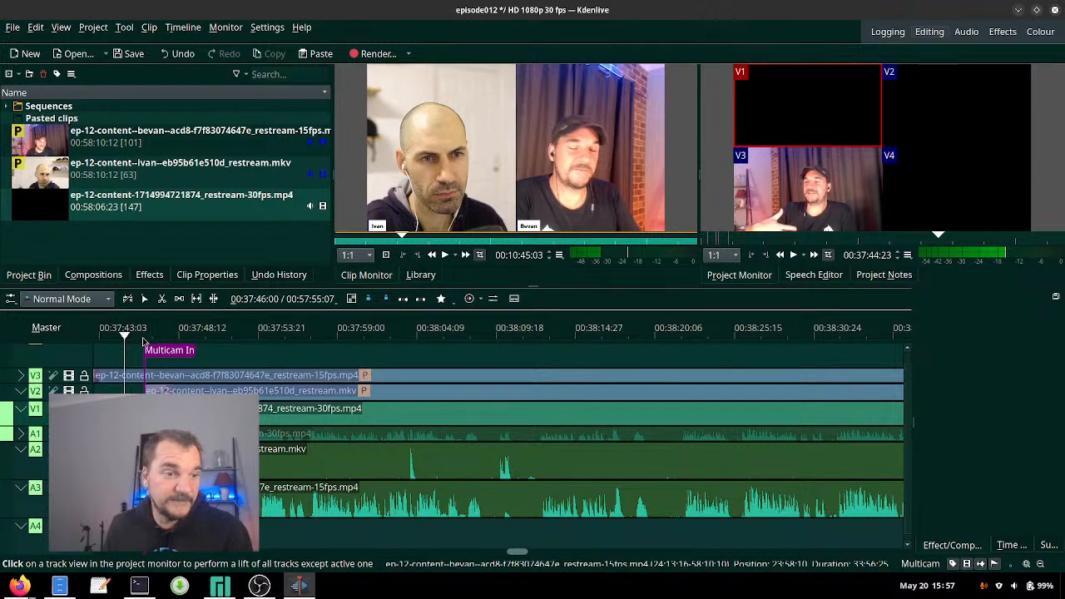
{"action": "left_click", "coordinate": [793, 256]}
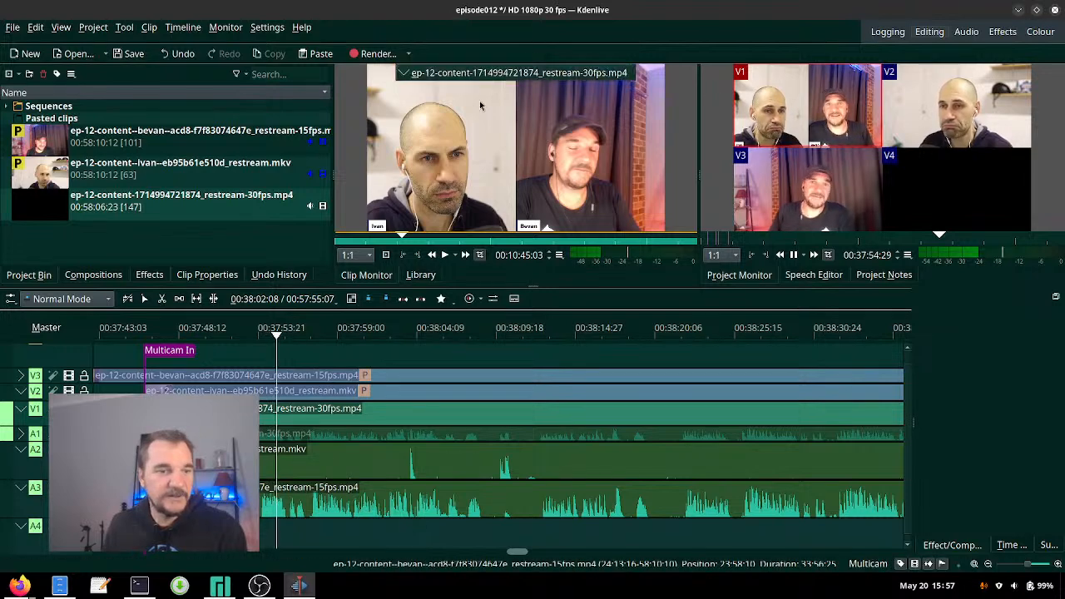
{"action": "left_click", "coordinate": [231, 337]}
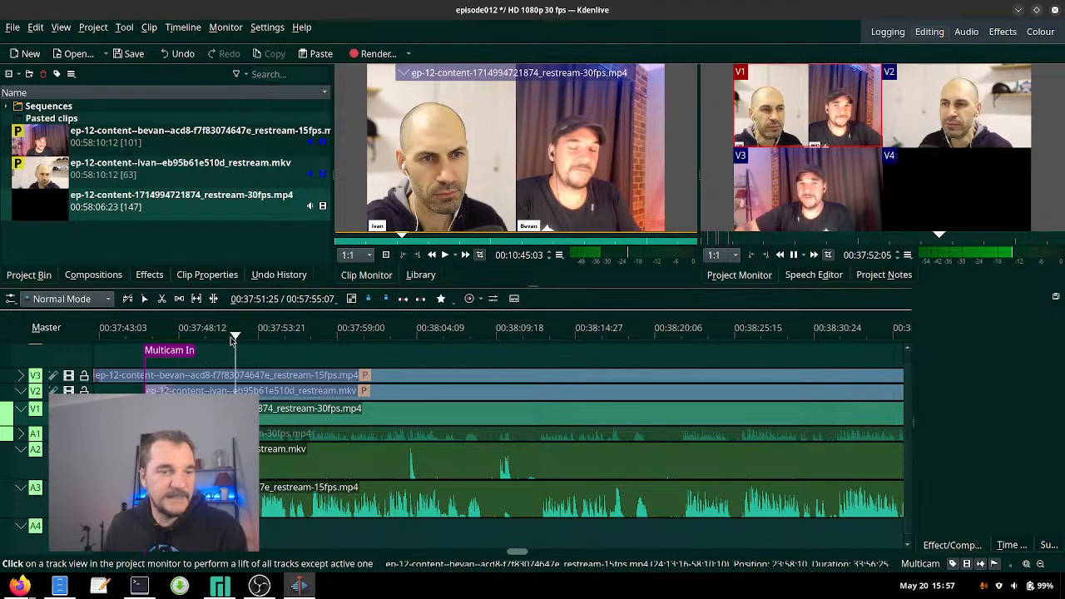
{"action": "key", "text": "3"}
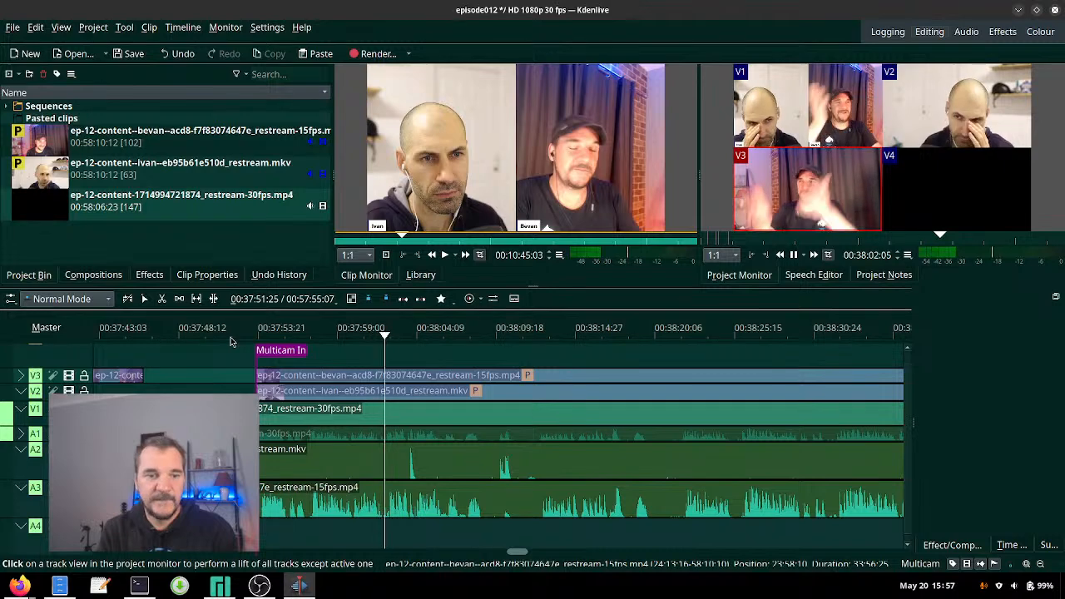
{"action": "key", "text": "1"}
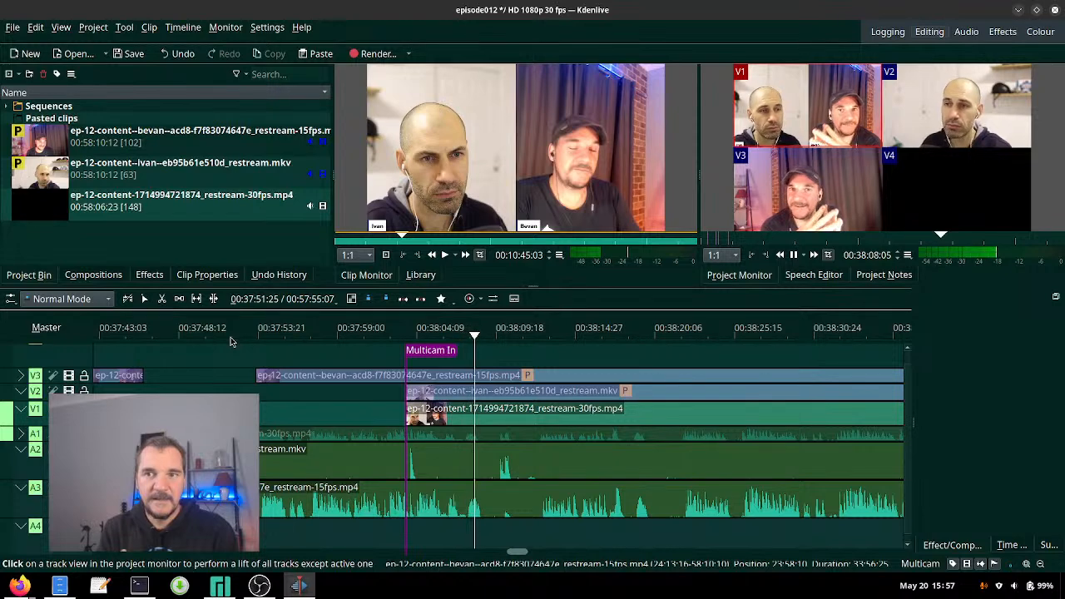
{"action": "key", "text": "2"}
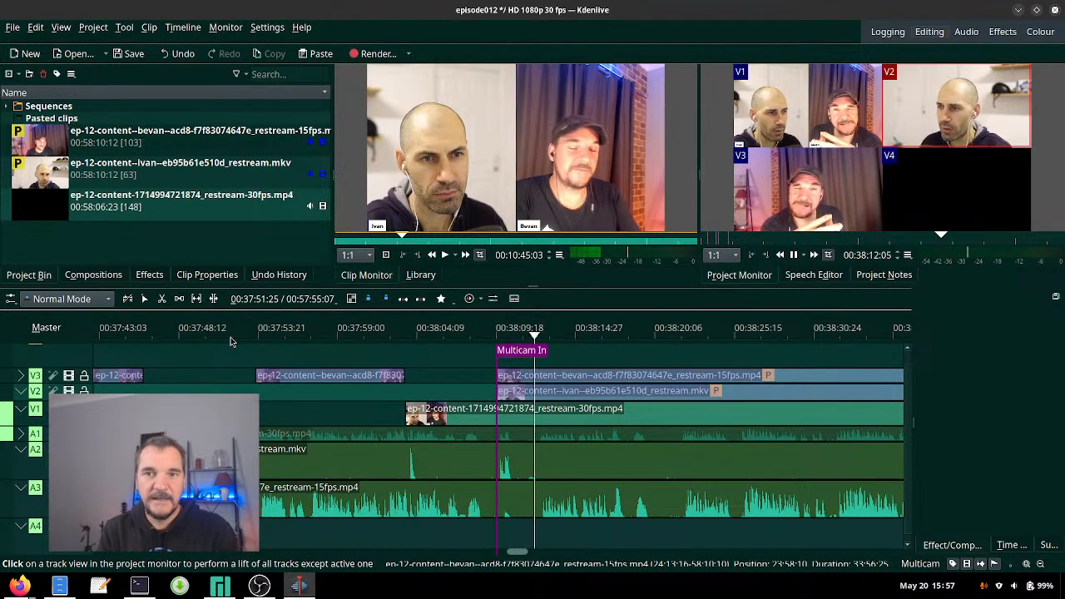
{"action": "key", "text": "3"}
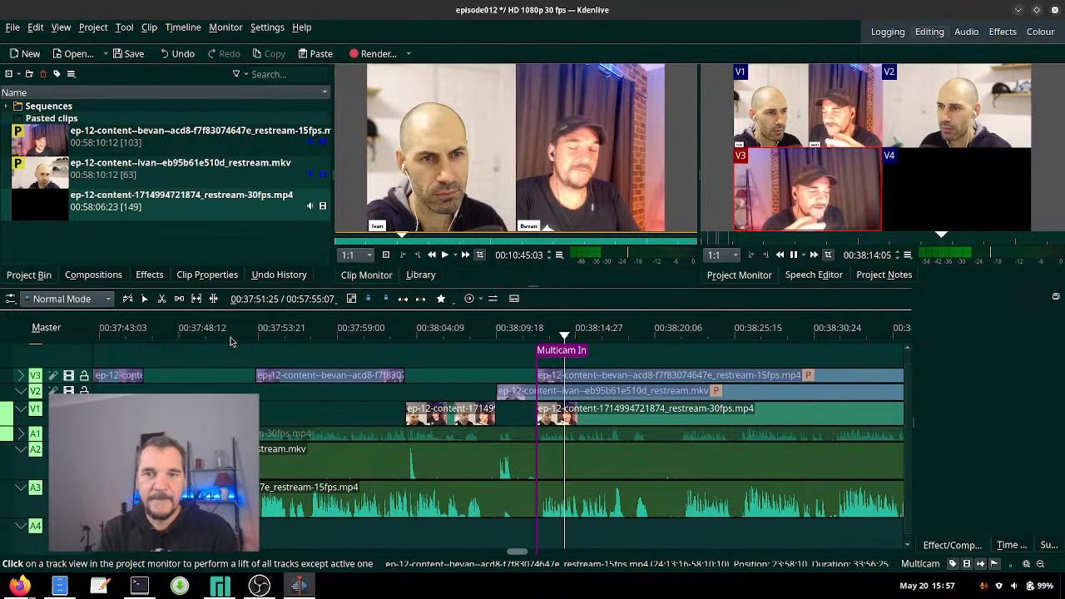
{"action": "scroll", "coordinate": [669, 438], "scroll_direction": "right", "scroll_amount": 1}
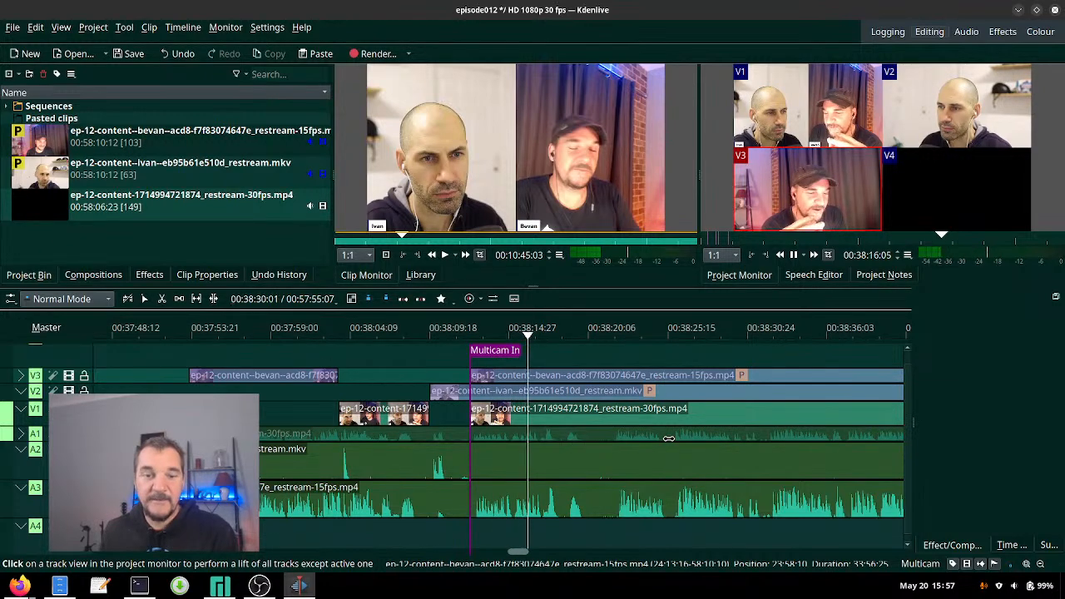
{"action": "scroll", "coordinate": [669, 438], "scroll_direction": "right", "scroll_amount": 1}
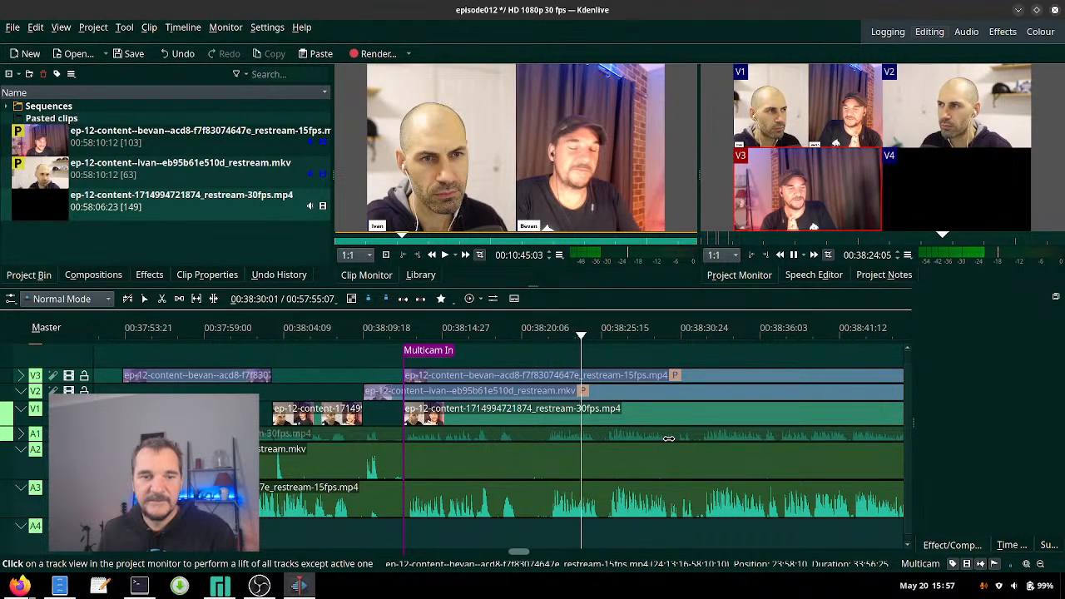
{"action": "key", "text": "space"}
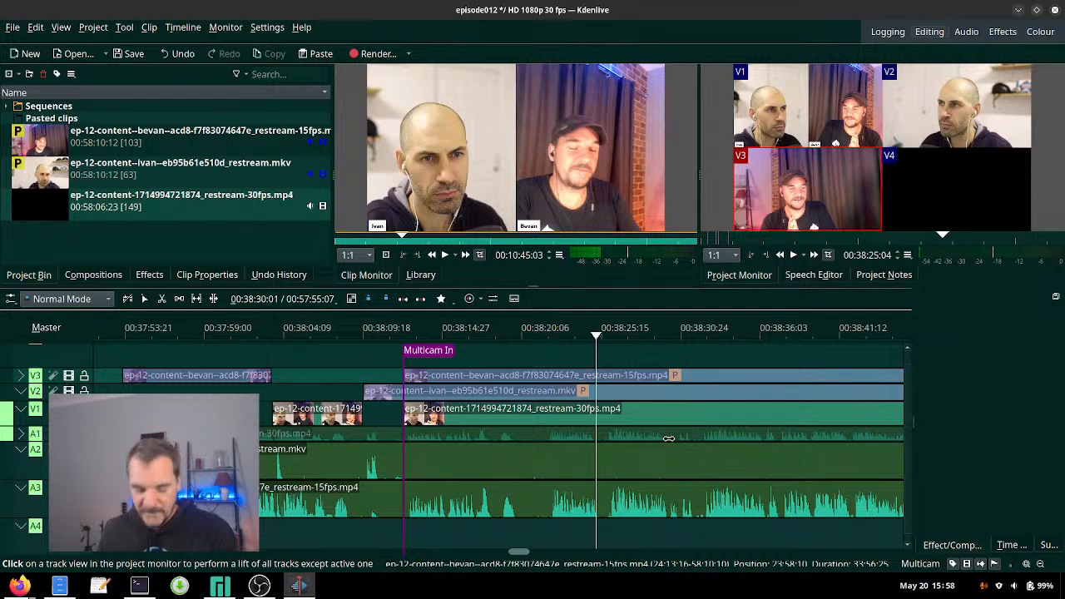
- Select all clips and split every track with the Razor tool at about 00:38:21
{"action": "key", "text": "ctrl+a"}
{"action": "key", "text": "x"}
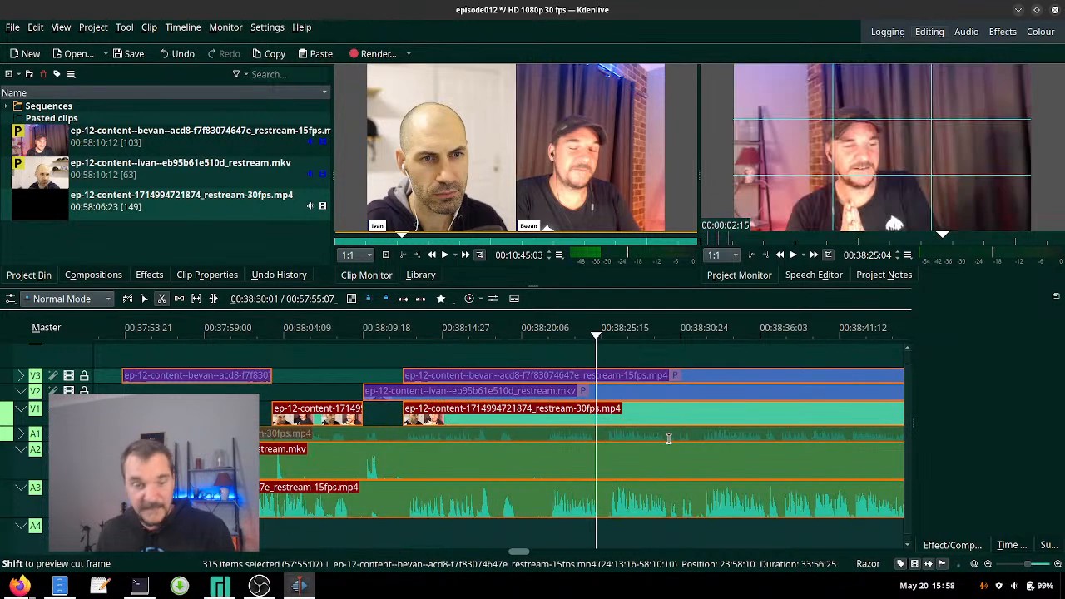
{"action": "left_click", "coordinate": [545, 439]}
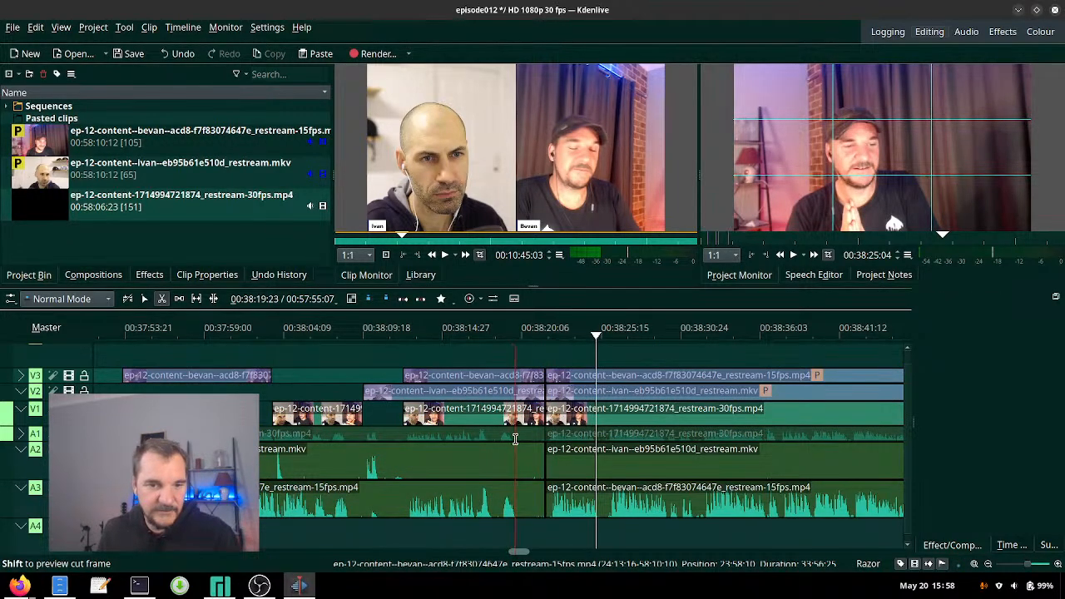
{"action": "left_click", "coordinate": [385, 335]}
{"action": "key", "text": "v"}
{"action": "key", "text": "v"}
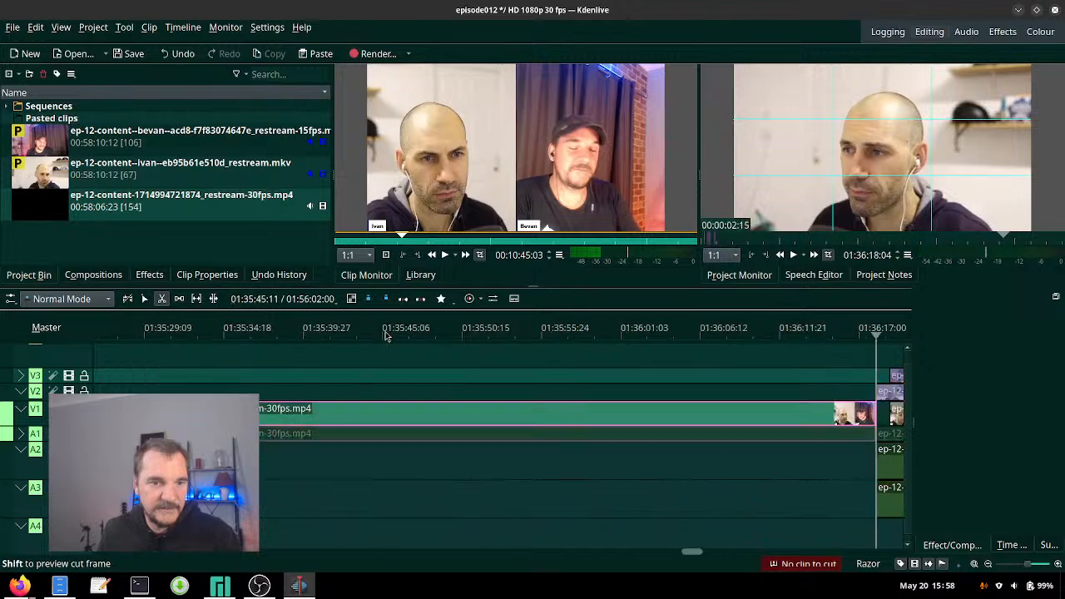
{"action": "left_click", "coordinate": [385, 335]}
{"action": "key", "text": "ctrl+z"}
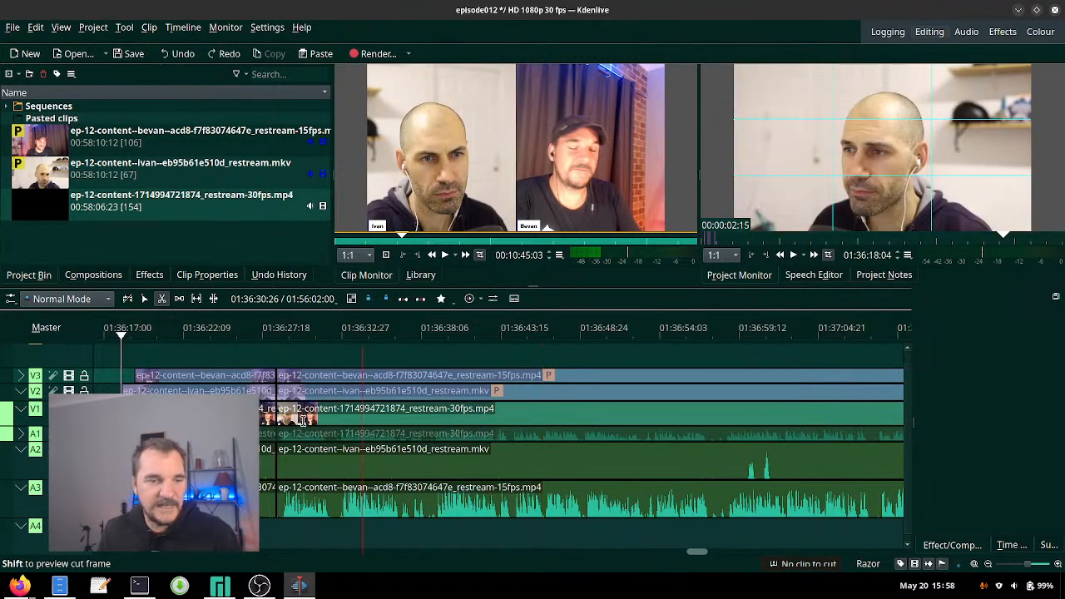
{"action": "key", "text": "ctrl+z"}
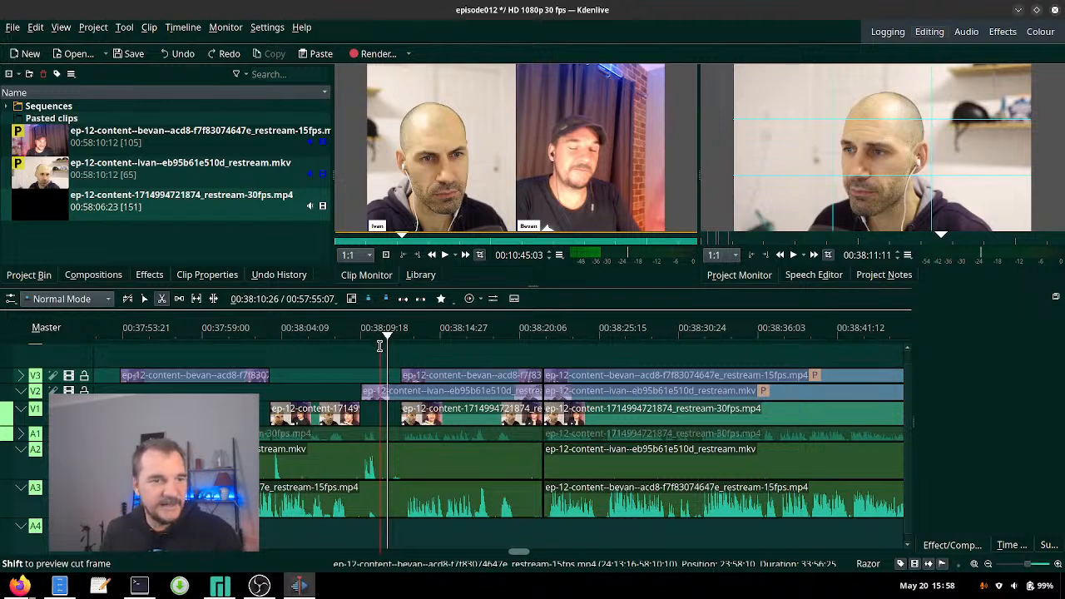
- Replay the section before the cut and split all tracks at 00:38:07:10
{"action": "key", "text": "space"}
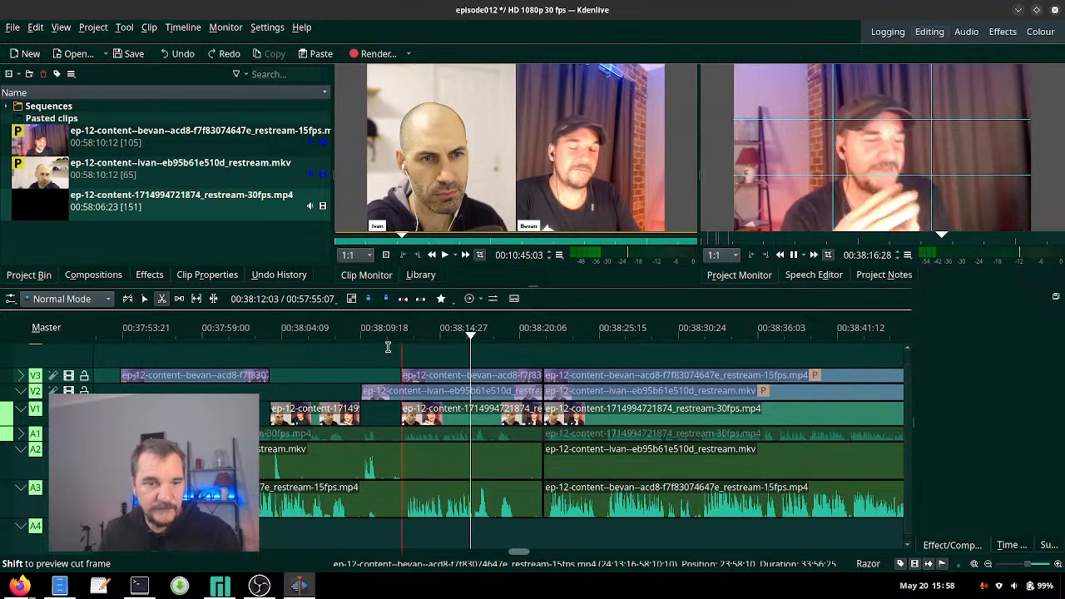
{"action": "left_click", "coordinate": [331, 333]}
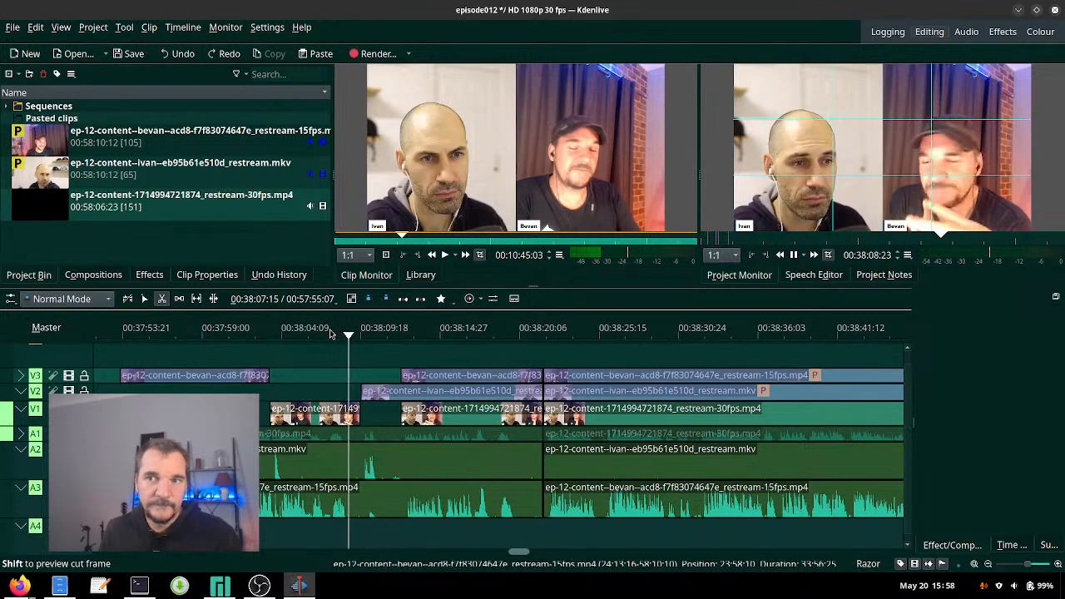
{"action": "left_click", "coordinate": [287, 333]}
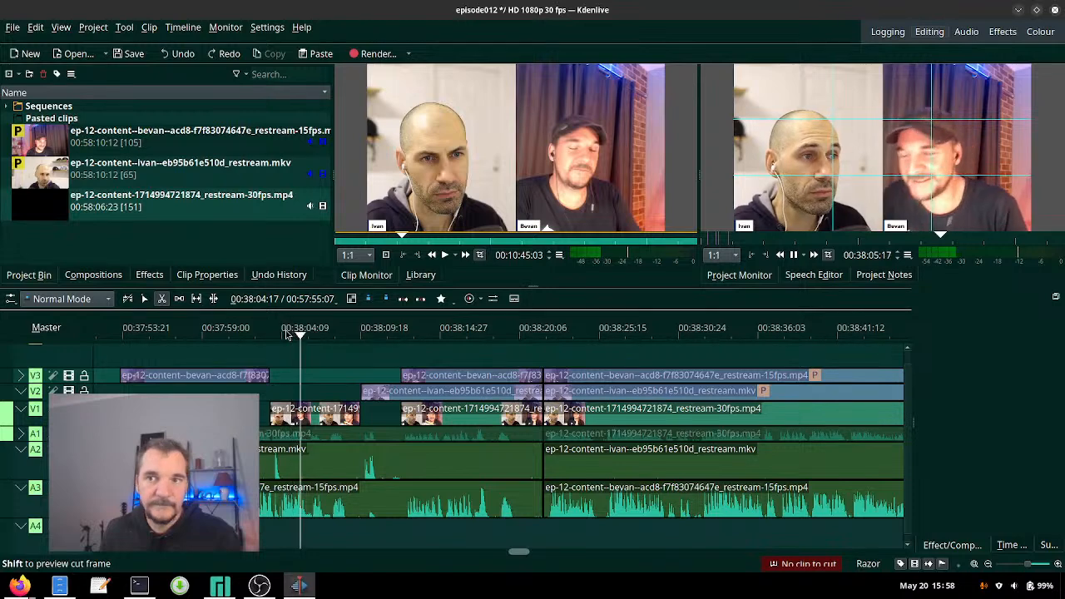
{"action": "left_click", "coordinate": [327, 412]}
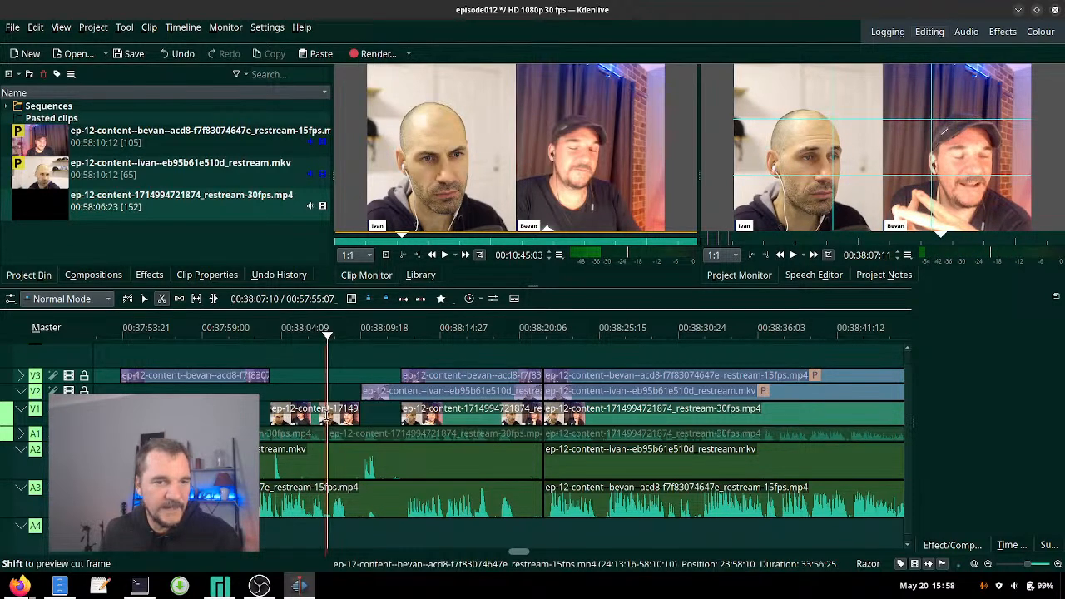
{"action": "left_click", "coordinate": [327, 413], "text": "ctrl+shift"}
{"action": "left_click", "coordinate": [326, 413]}
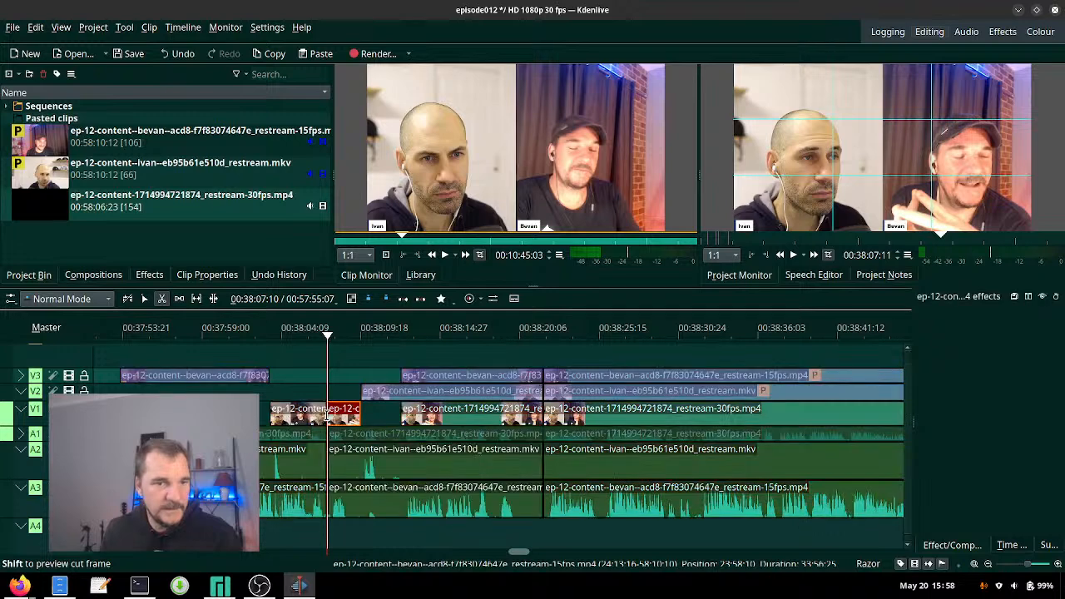
- Delete the clips between the two cuts on all tracks and close the gap with the Spacer tool
{"action": "key", "text": "s"}
{"action": "left_click_drag", "start_coordinate": [354, 364], "coordinate": [464, 555]}
{"action": "key", "text": "Delete"}
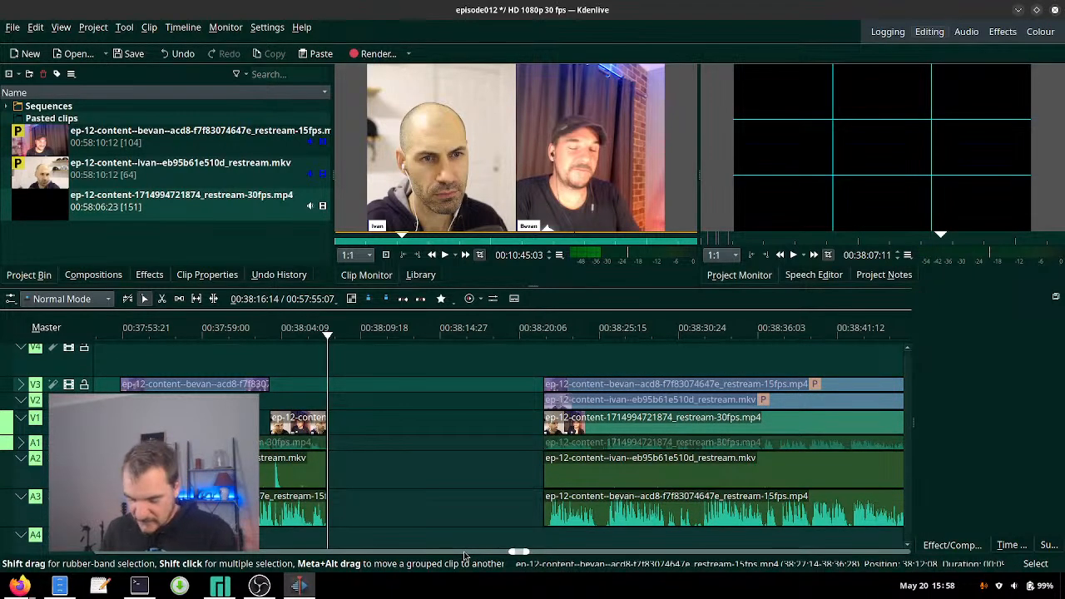
{"action": "key", "text": "m"}
{"action": "left_click_drag", "start_coordinate": [513, 364], "coordinate": [298, 364]}
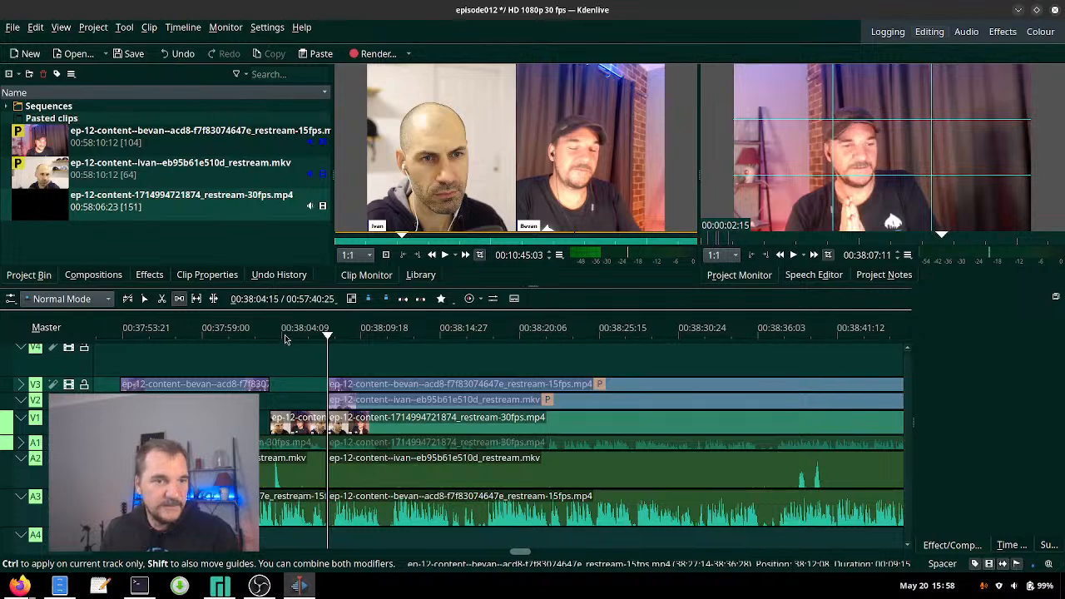
- Play across the new join from about 00:38:04 to check the edit
{"action": "left_click", "coordinate": [284, 337]}
{"action": "key", "text": "space"}
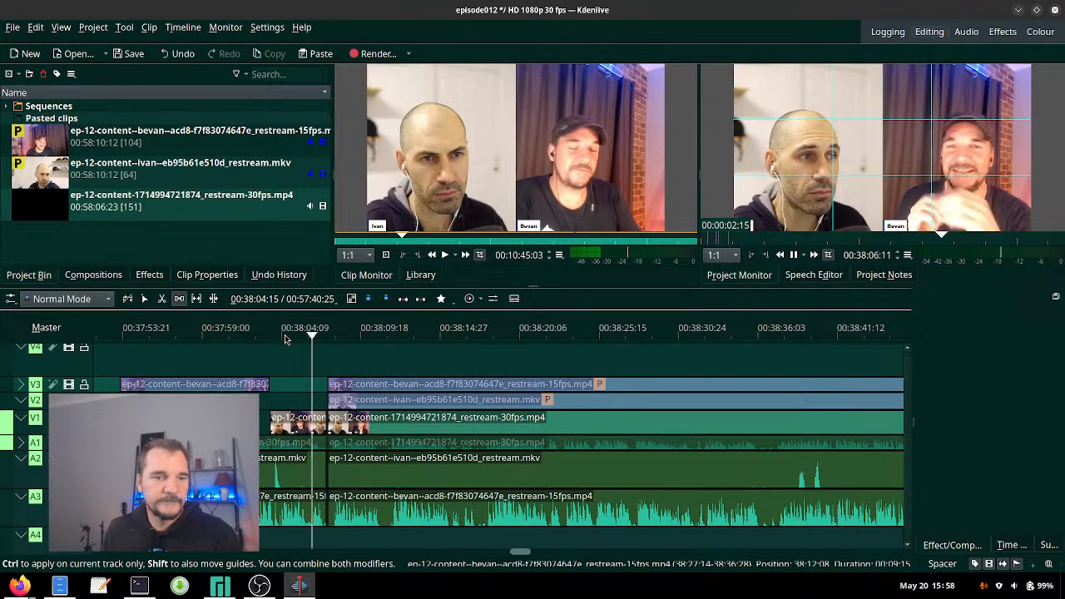
{"action": "key", "text": "space"}
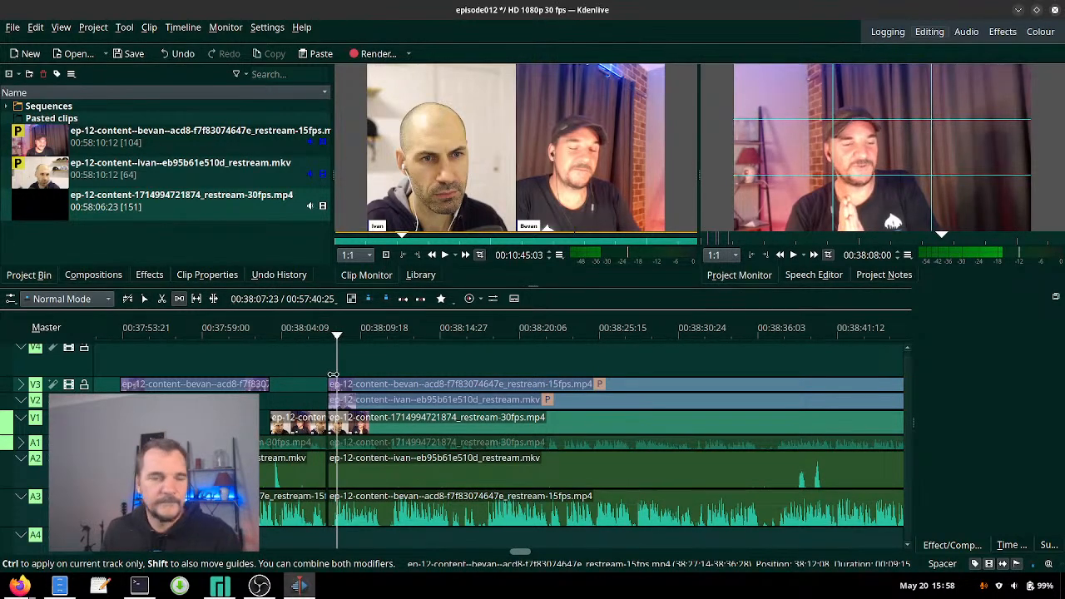
- Delete the leftover one-frame clip on track A1 at 00:38:07:10 and close the remaining gap with the Spacer tool
{"action": "scroll", "coordinate": [332, 374], "scroll_direction": "up", "scroll_amount": 5}
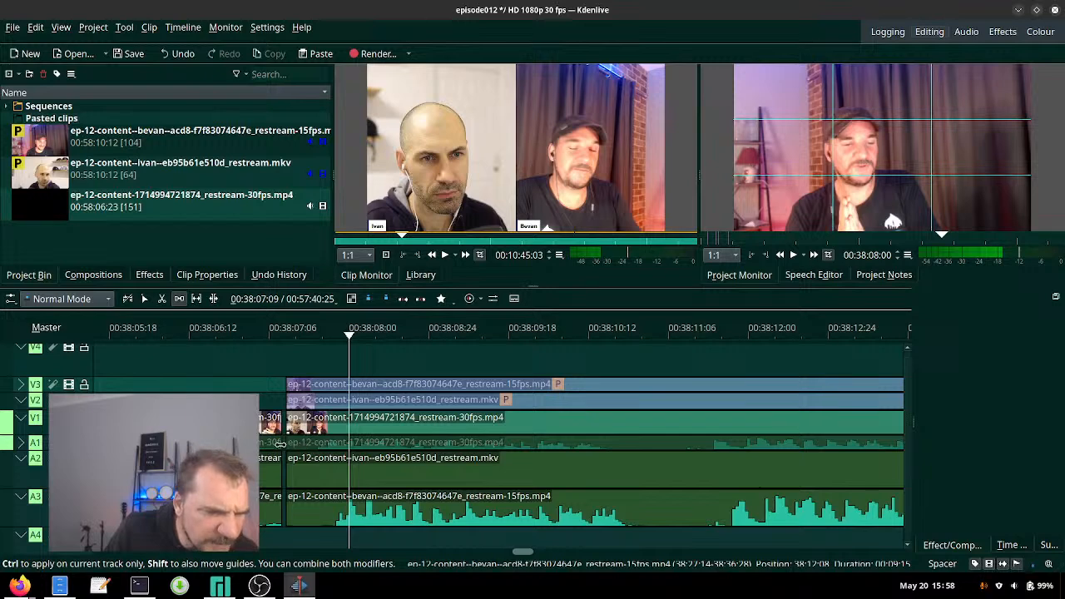
{"action": "scroll", "coordinate": [281, 443], "scroll_direction": "up", "scroll_amount": 3}
{"action": "key", "text": "s"}
{"action": "left_click", "coordinate": [353, 444]}
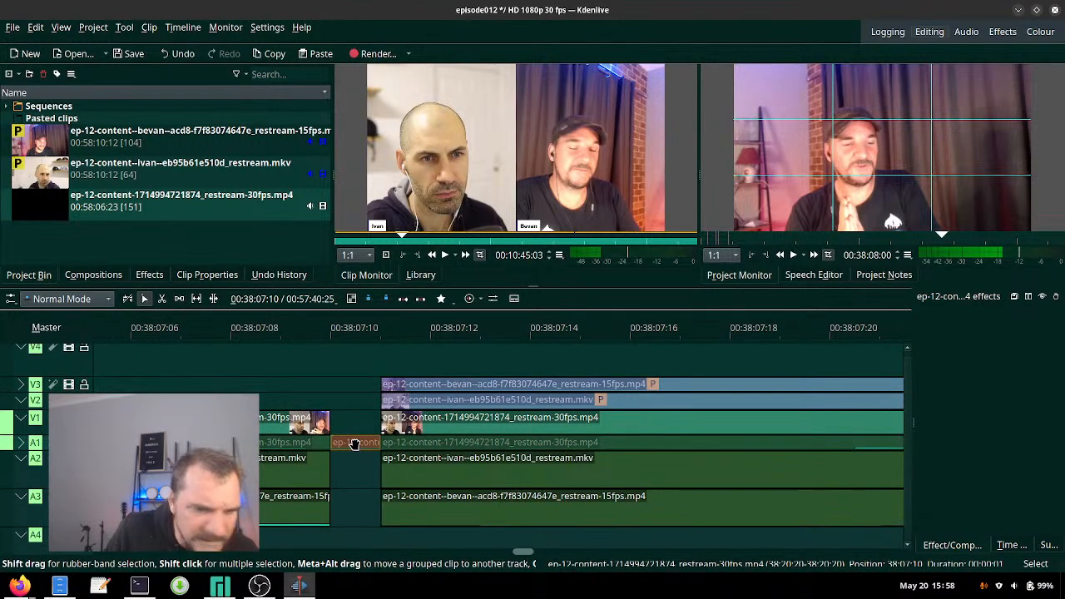
{"action": "key", "text": "Delete"}
{"action": "key", "text": "m"}
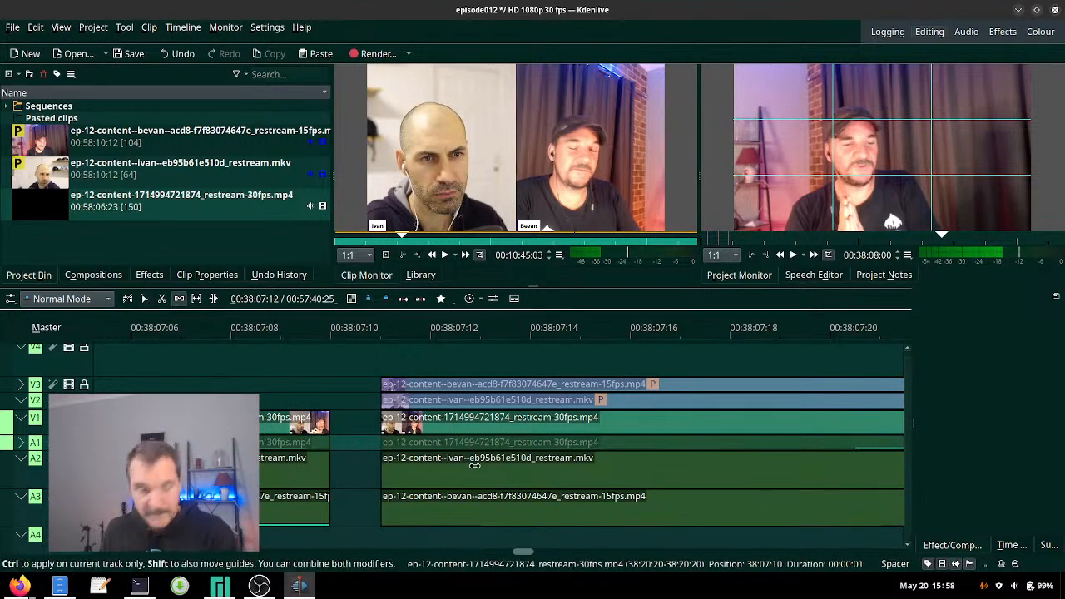
{"action": "left_click_drag", "start_coordinate": [354, 448], "coordinate": [305, 448]}
- Play across the tightened join at 00:38:07:10, replaying it from about 00:38:05:22 to check the pause
{"action": "left_click", "coordinate": [130, 332]}
{"action": "key", "text": "space"}
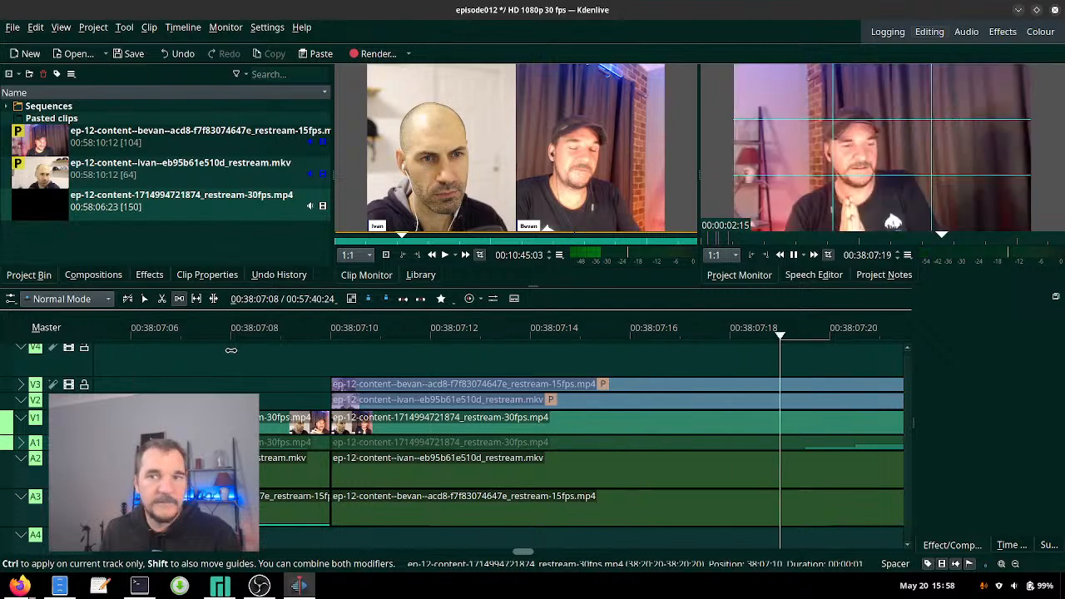
{"action": "scroll", "coordinate": [208, 366], "scroll_direction": "down", "scroll_amount": 3}
{"action": "key", "text": "space"}
{"action": "scroll", "coordinate": [227, 387], "scroll_direction": "up", "scroll_amount": 3}
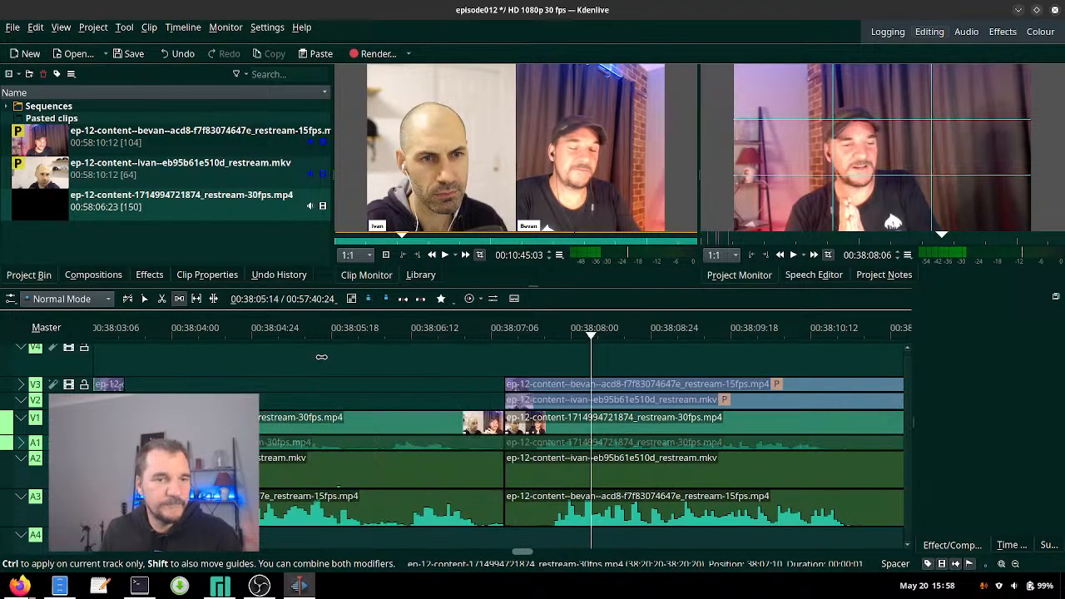
{"action": "left_click", "coordinate": [346, 337]}
{"action": "key", "text": "space"}
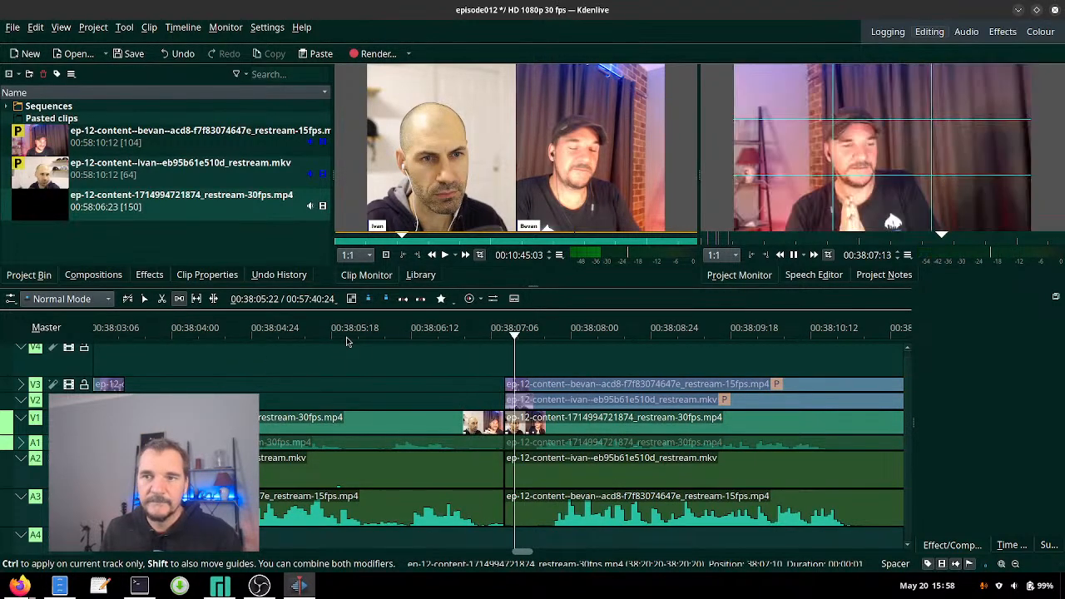
- Split every track with the Razor tool just before the speech begins, at about 00:38:07:24
{"action": "key", "text": "x"}
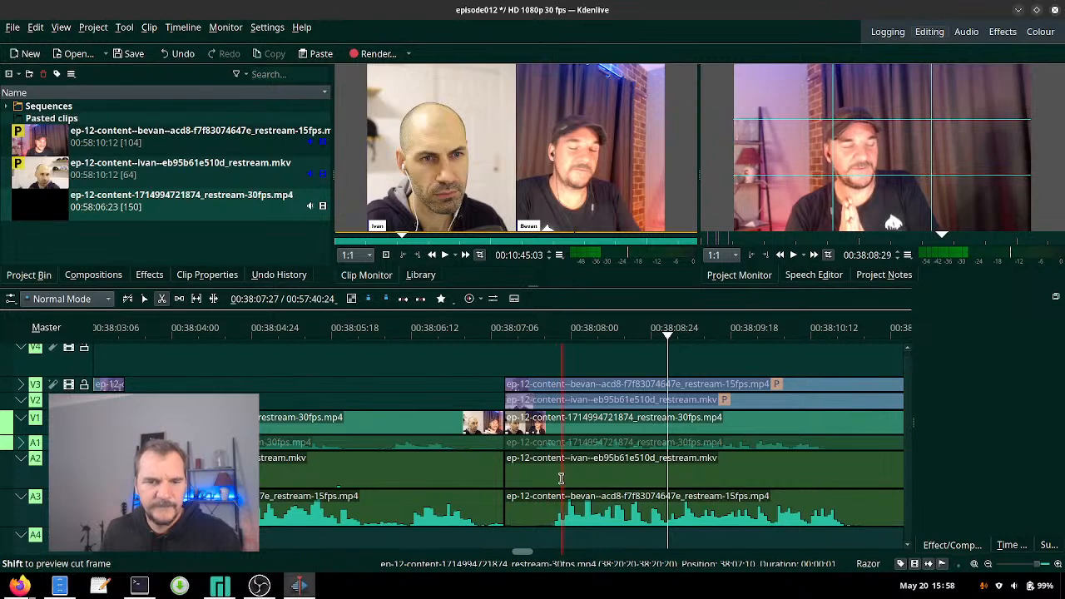
{"action": "left_click", "coordinate": [553, 474]}
{"action": "key", "text": "ctrl+a"}
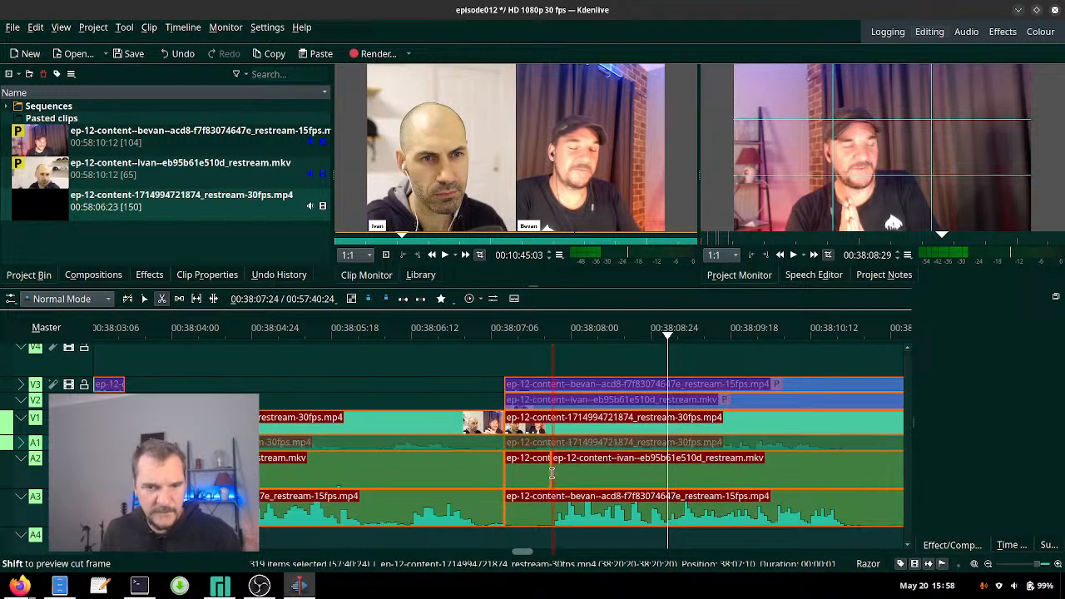
{"action": "left_click", "coordinate": [552, 474]}
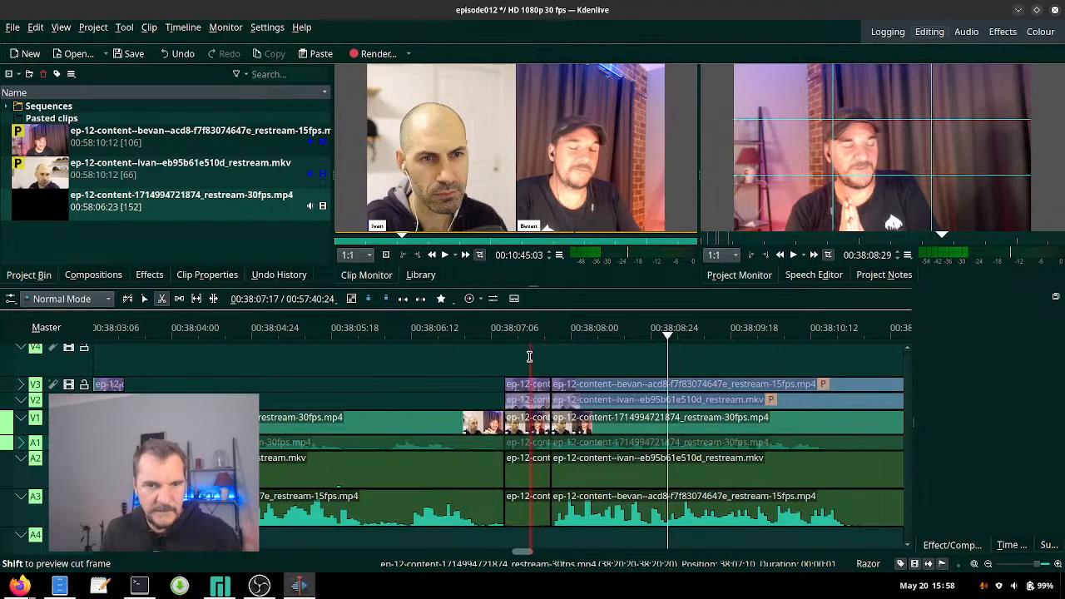
- Delete the silent clips between 00:38:07:10 and the new cut on all tracks and close the gap with the Spacer tool
{"action": "key", "text": "s"}
{"action": "left_click_drag", "start_coordinate": [524, 354], "coordinate": [556, 559]}
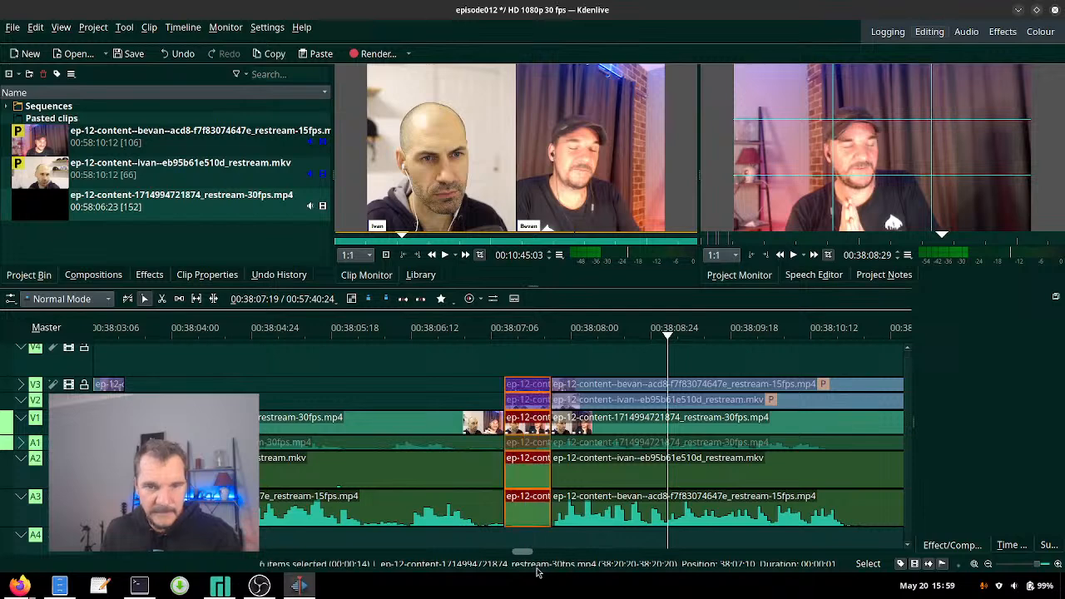
{"action": "key", "text": "Delete"}
{"action": "key", "text": "m"}
{"action": "left_click_drag", "start_coordinate": [597, 502], "coordinate": [551, 502]}
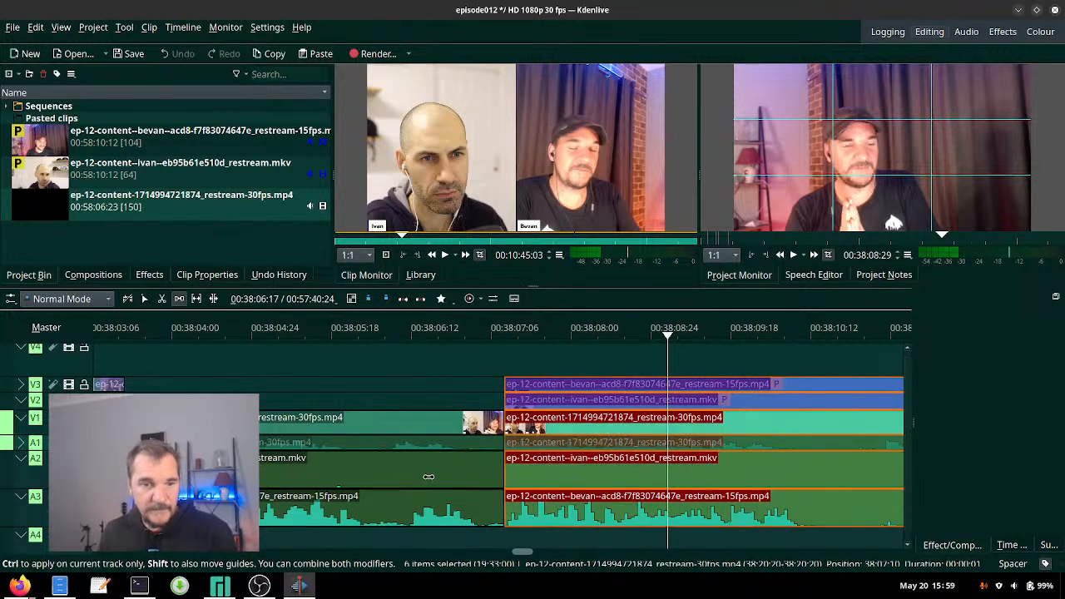
- Play from about 00:38:05:04 across the shortened join to check the edit
{"action": "left_click", "coordinate": [287, 345]}
{"action": "key", "text": "space"}
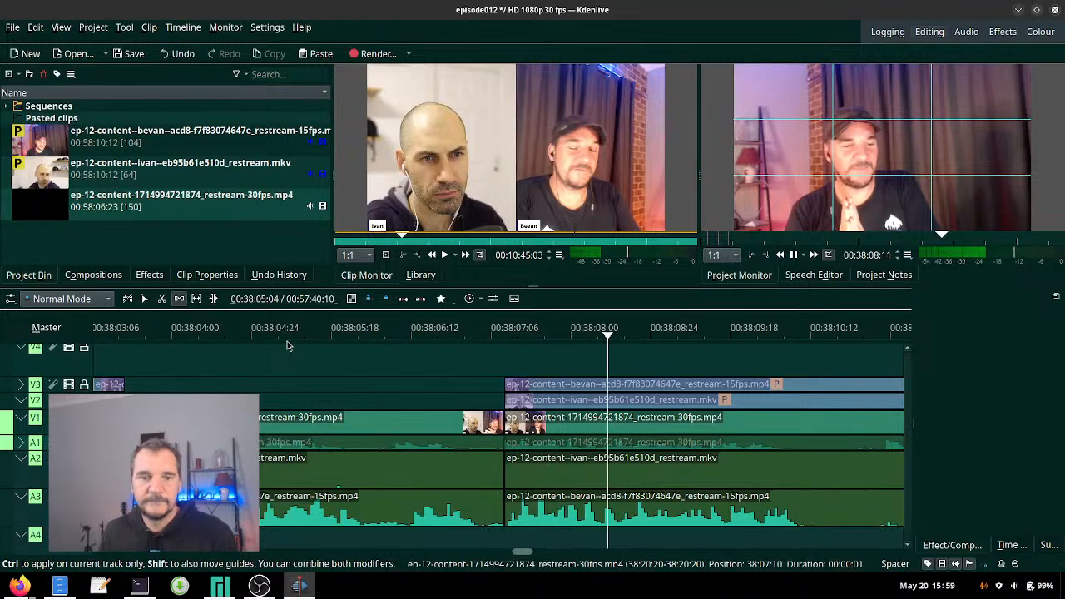
{"action": "key", "text": "space"}
- Activate the Multicam tool and play the section from 00:38:07:10 to preview the camera tracks
{"action": "left_click", "coordinate": [124, 28]}
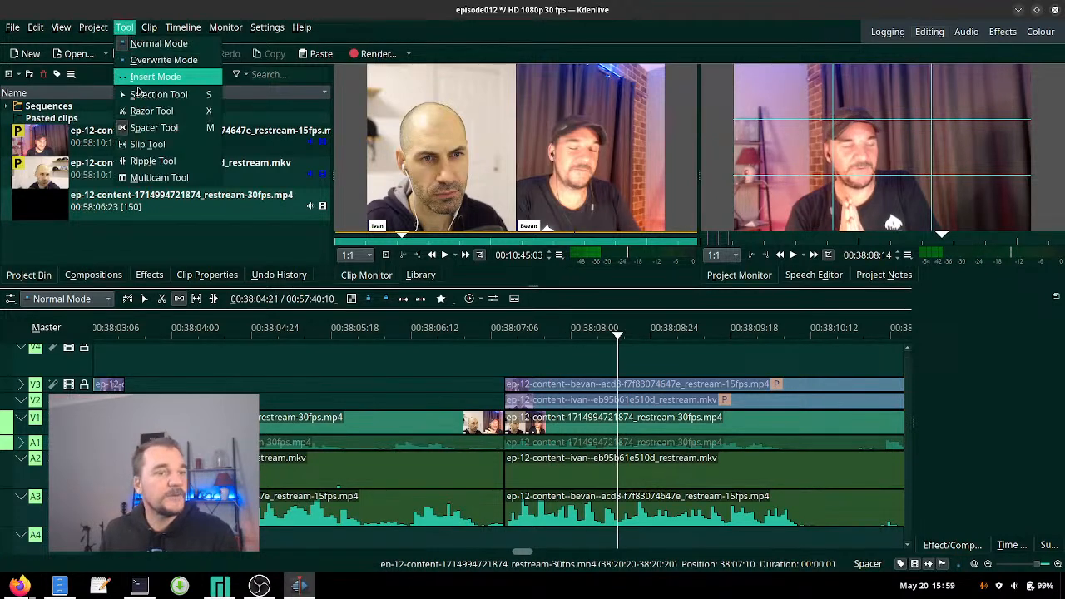
{"action": "left_click", "coordinate": [158, 176]}
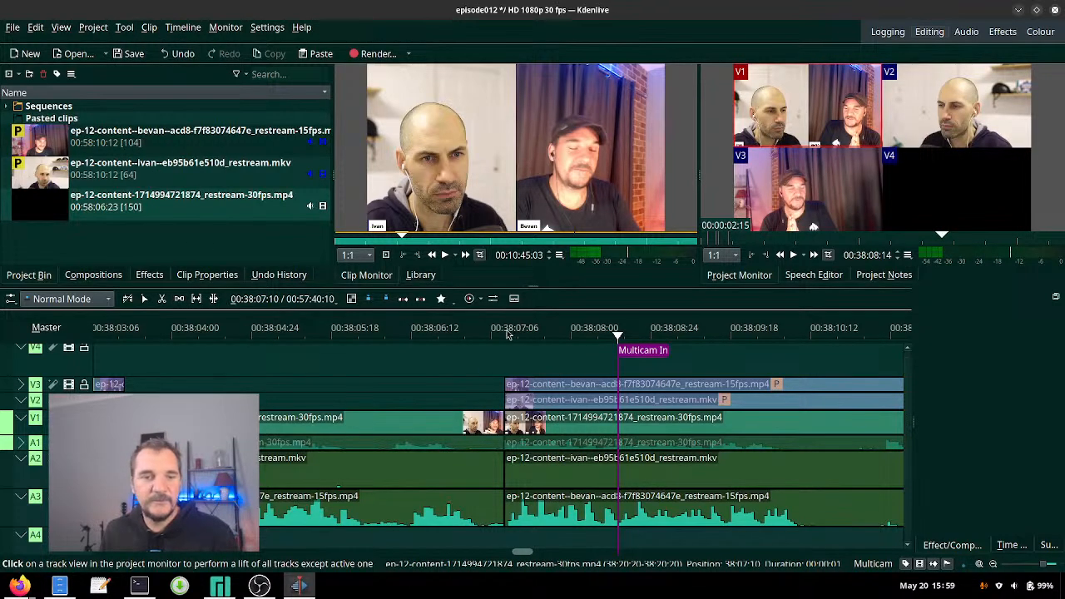
{"action": "left_click", "coordinate": [507, 333]}
{"action": "key", "text": "space"}
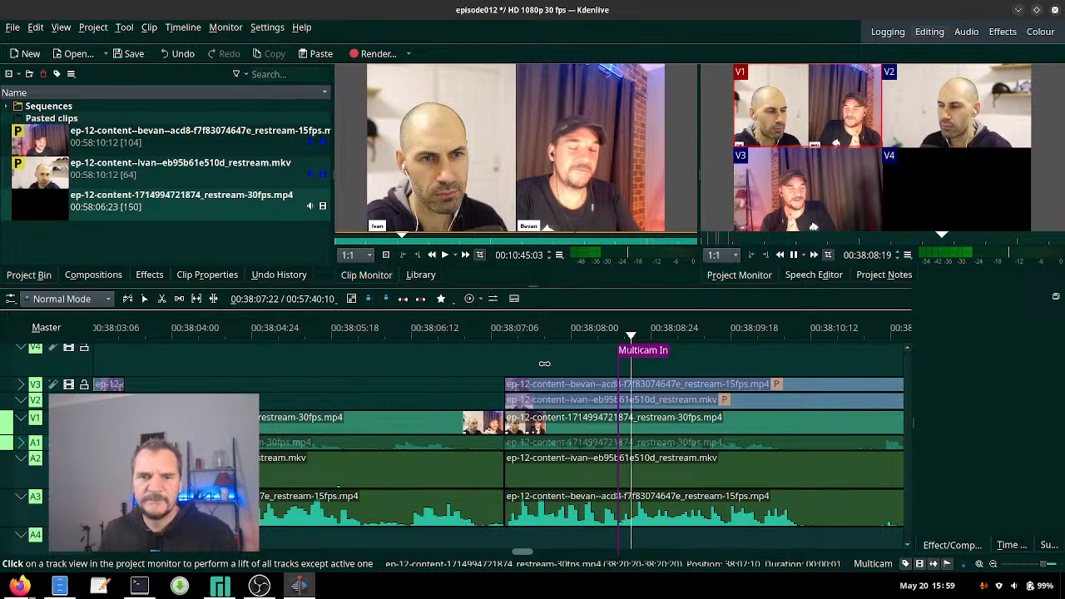
{"action": "key", "text": "space"}
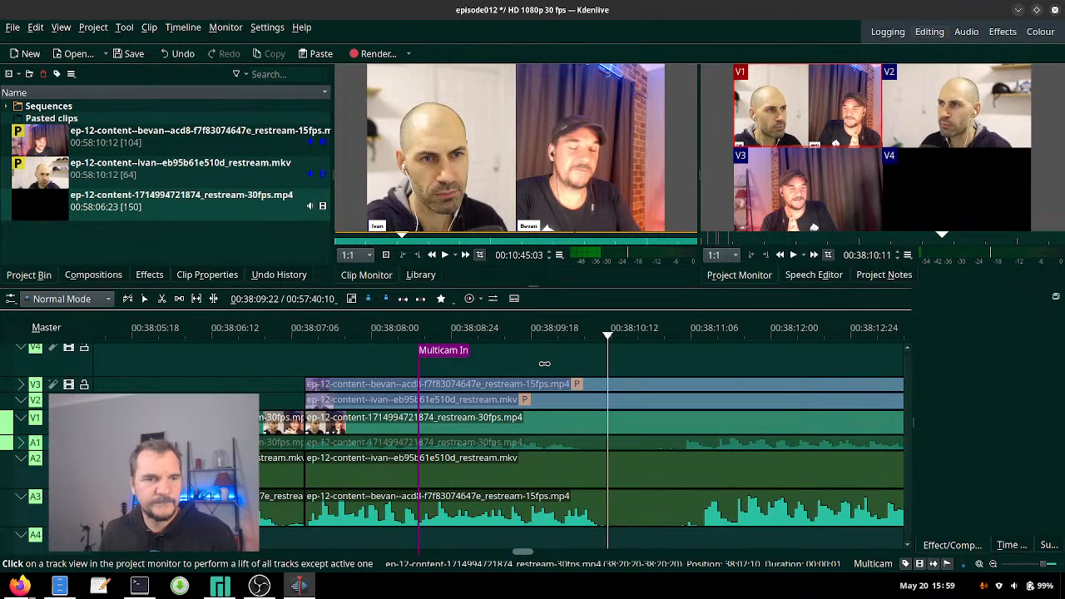
- Replay the lead-in from about 00:38:05:20, switch the active camera track to V3 at 00:38:07:10, and resume playback
{"action": "left_click", "coordinate": [142, 332]}
{"action": "key", "text": "space"}
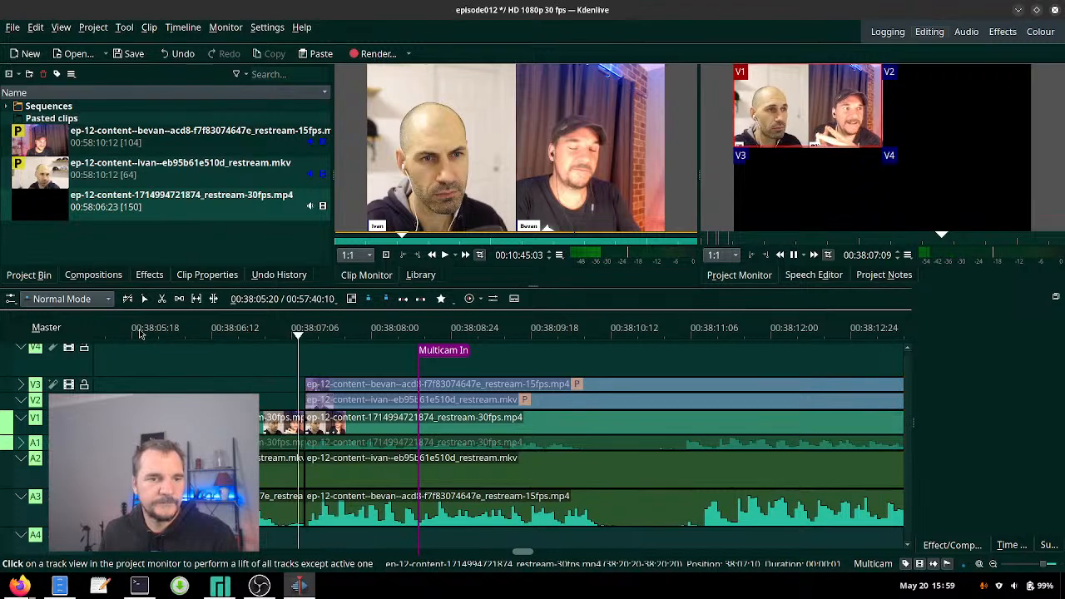
{"action": "key", "text": "space"}
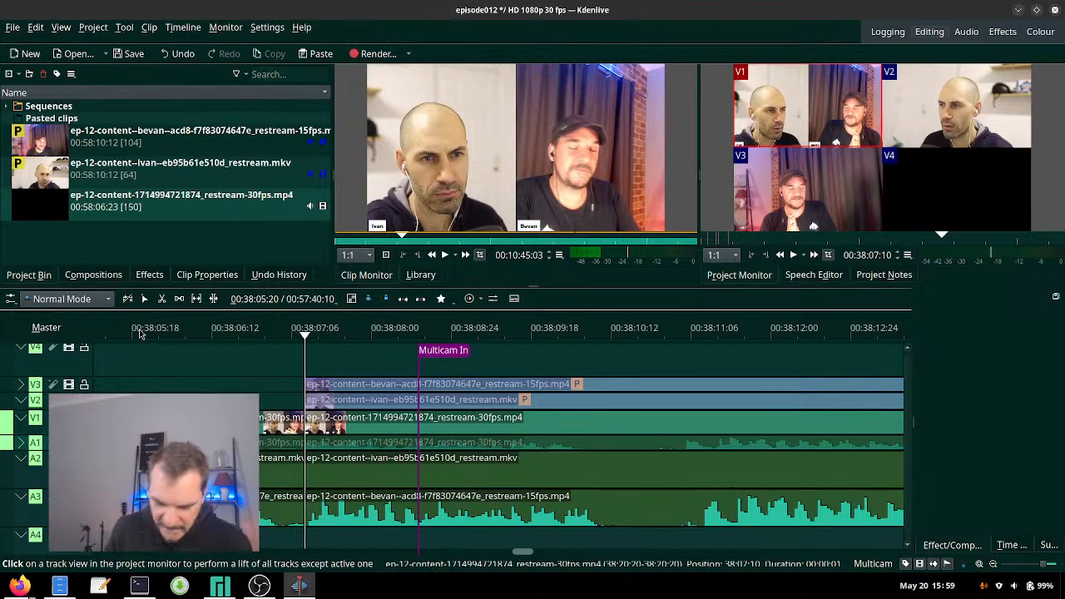
{"action": "key", "text": "3"}
{"action": "key", "text": "space"}
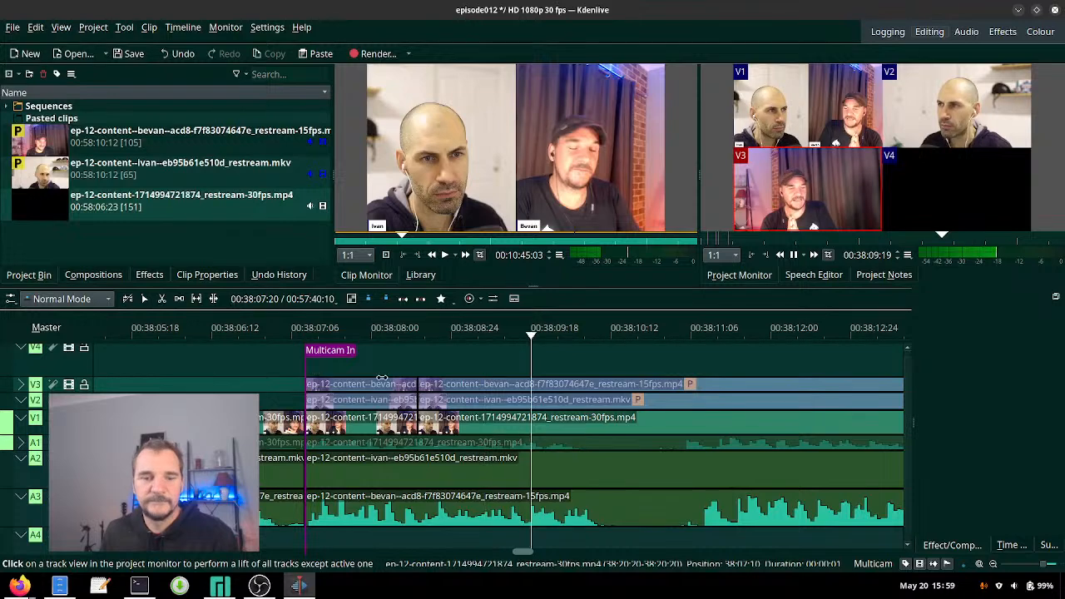
- Stop playback and split all tracks with the Razor tool at the start of the silence, about 00:38:10:08
{"action": "key", "text": "space"}
{"action": "key", "text": "x"}
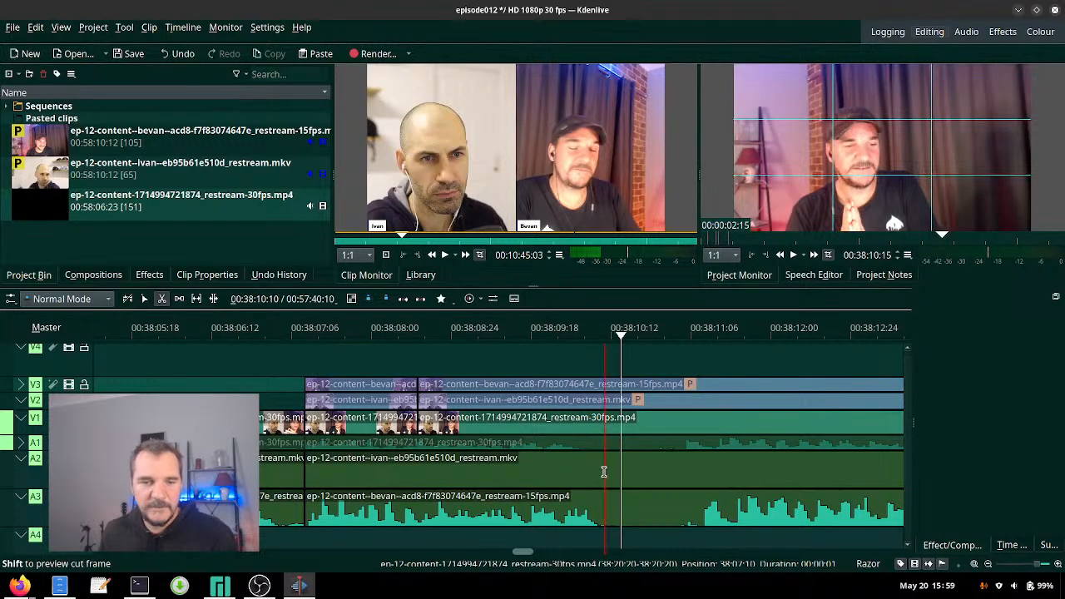
{"action": "left_click", "coordinate": [604, 472]}
{"action": "key", "text": "ctrl+a"}
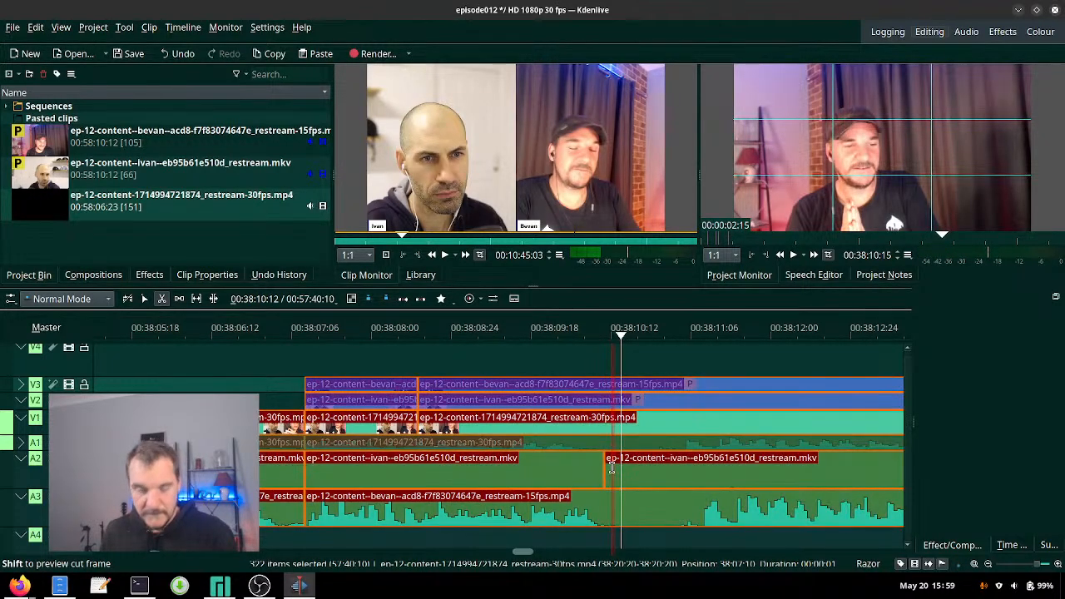
{"action": "scroll", "coordinate": [604, 463], "scroll_direction": "up", "scroll_amount": 1, "text": "ctrl"}
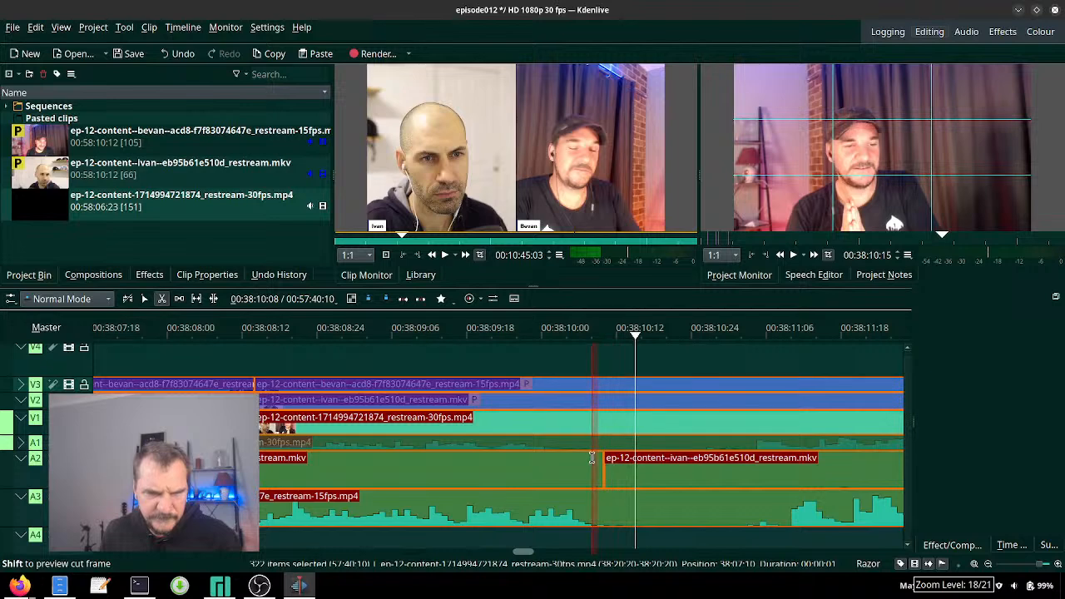
{"action": "left_click", "coordinate": [590, 457]}
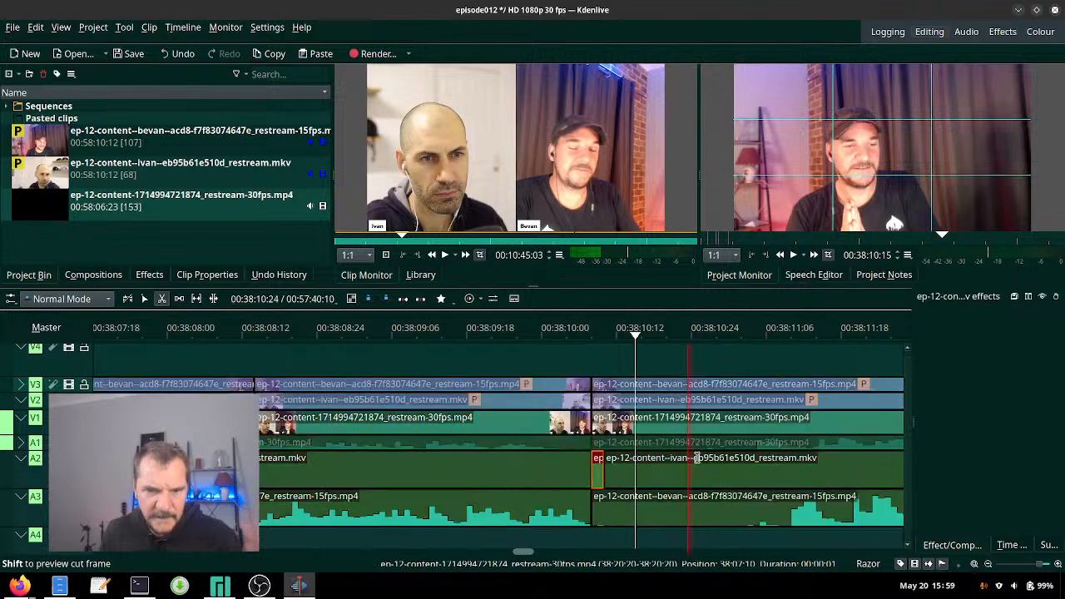
- Split all tracks at the end of the silence, about 00:38:11:09
{"action": "left_click", "coordinate": [787, 459]}
{"action": "key", "text": "ctrl+a"}
{"action": "left_click", "coordinate": [785, 453]}
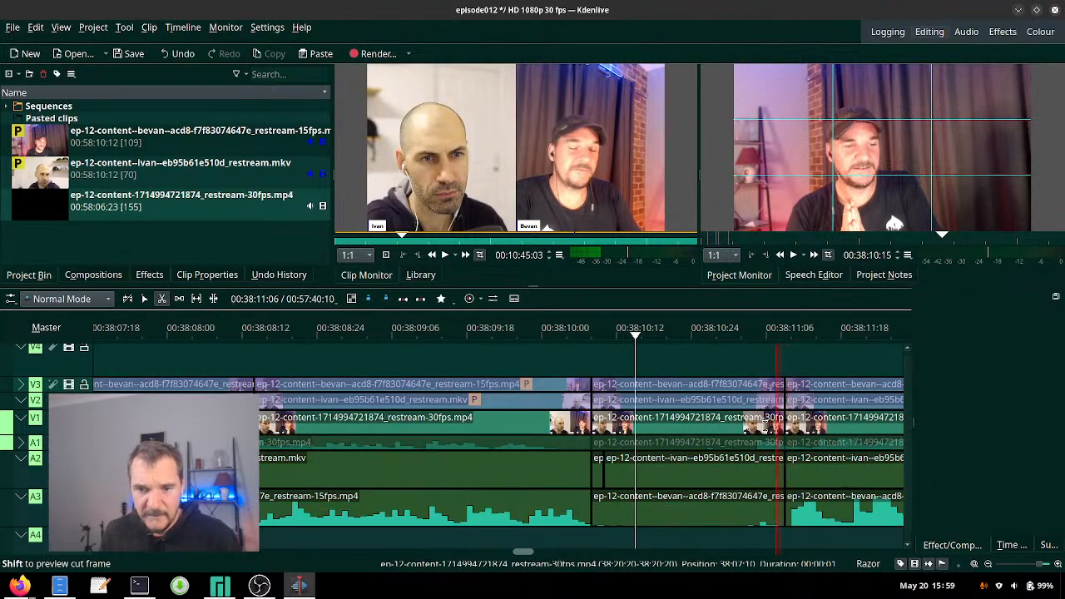
- Delete the silent clips between the two cuts on all tracks and close the gap with the Spacer tool
{"action": "key", "text": "s"}
{"action": "left_click", "coordinate": [607, 475]}
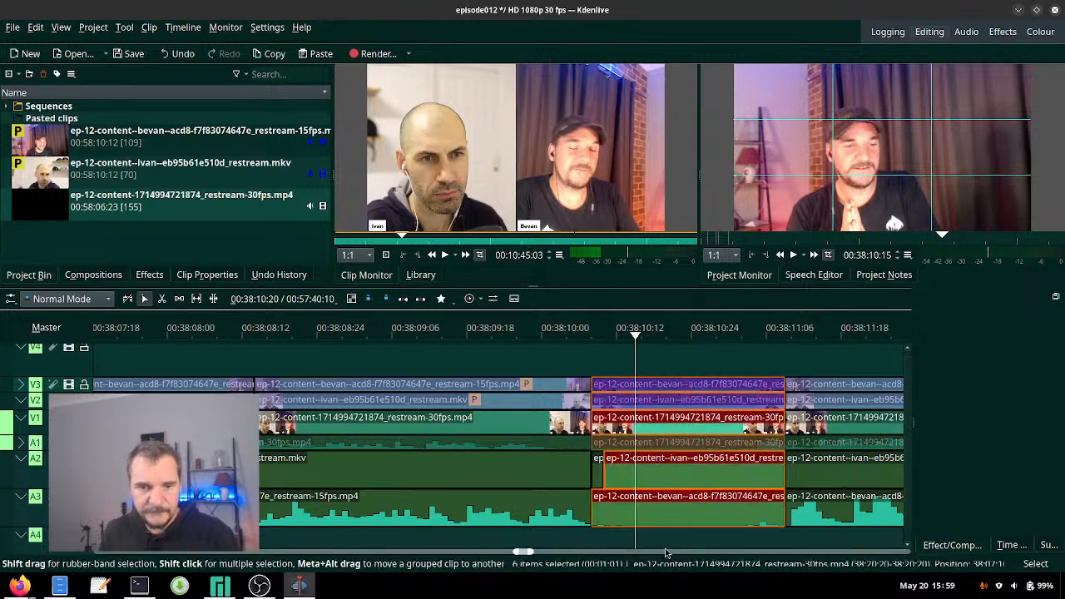
{"action": "key", "text": "Delete"}
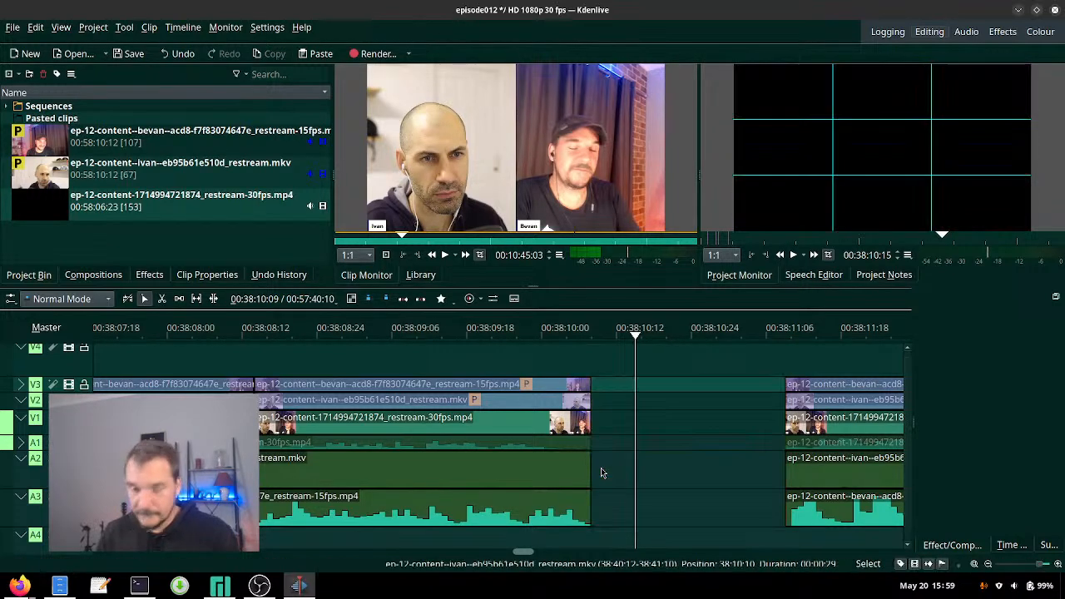
{"action": "key", "text": "m"}
{"action": "left_click_drag", "start_coordinate": [782, 479], "coordinate": [229, 387]}
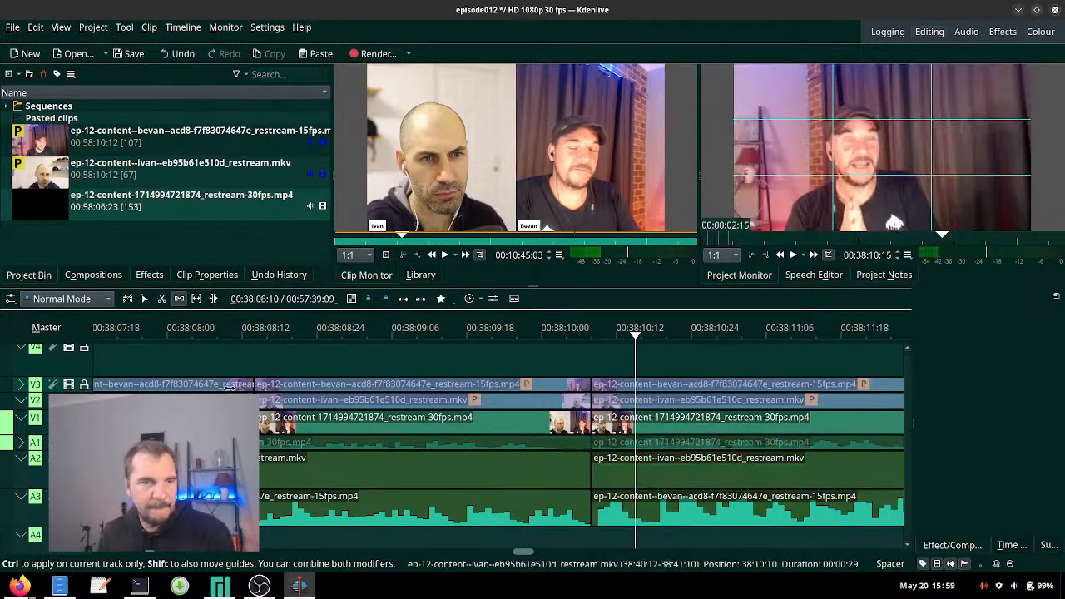
- Play across the join at about 00:38:10:08 to check the removed pause
{"action": "left_click", "coordinate": [141, 330]}
{"action": "key", "text": "space"}
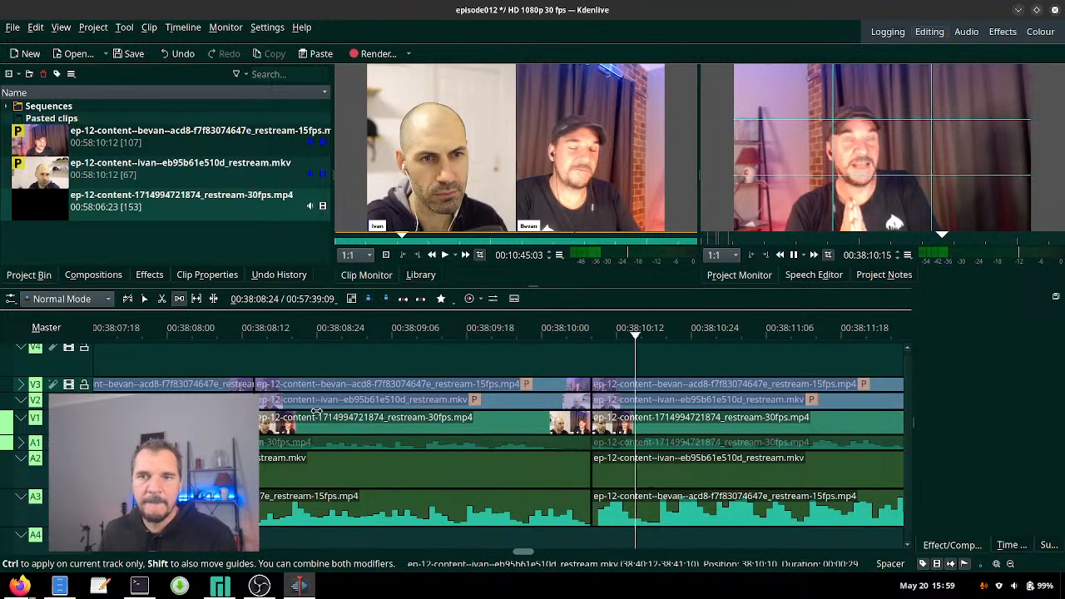
{"action": "key", "text": "space"}
{"action": "scroll", "coordinate": [376, 417], "scroll_direction": "down", "scroll_amount": 4}
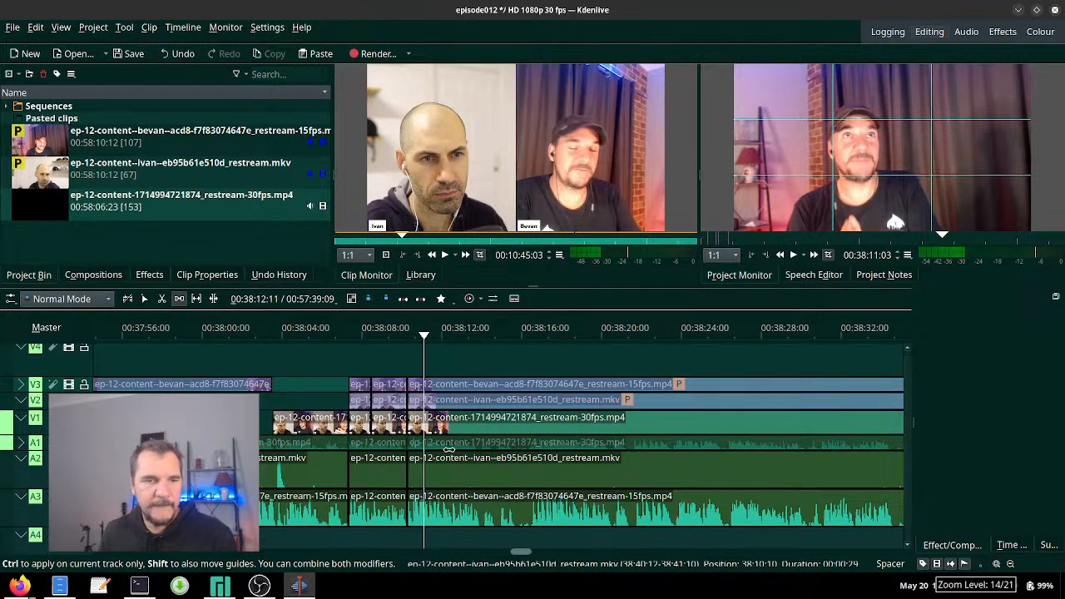
- Activate the Multicam tool and play on from 00:38:11:03 to find the next camera change
{"action": "left_click", "coordinate": [124, 27]}
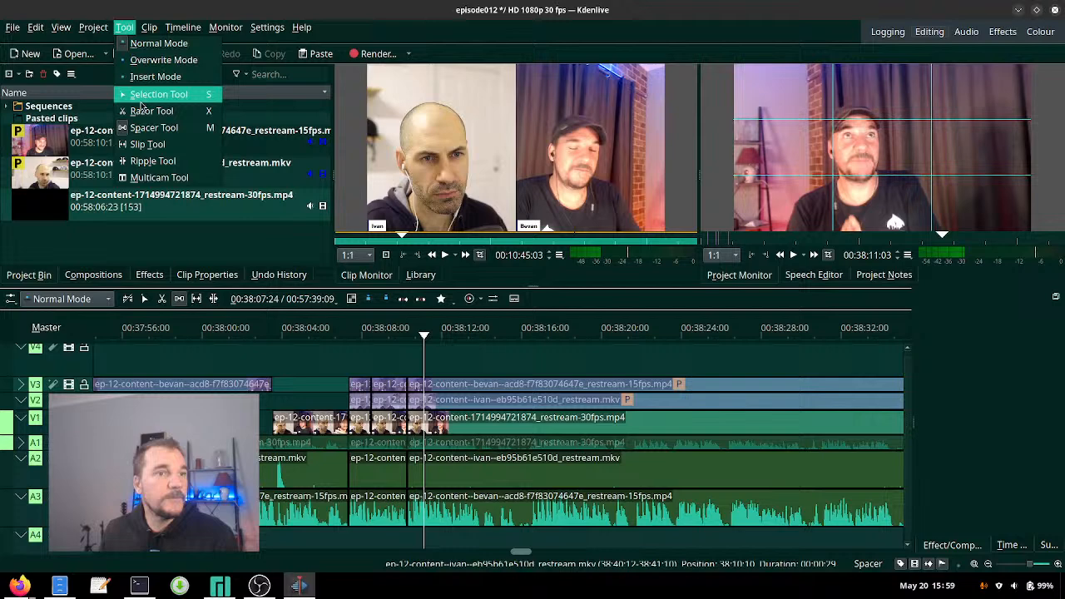
{"action": "left_click", "coordinate": [148, 177]}
{"action": "key", "text": "space"}
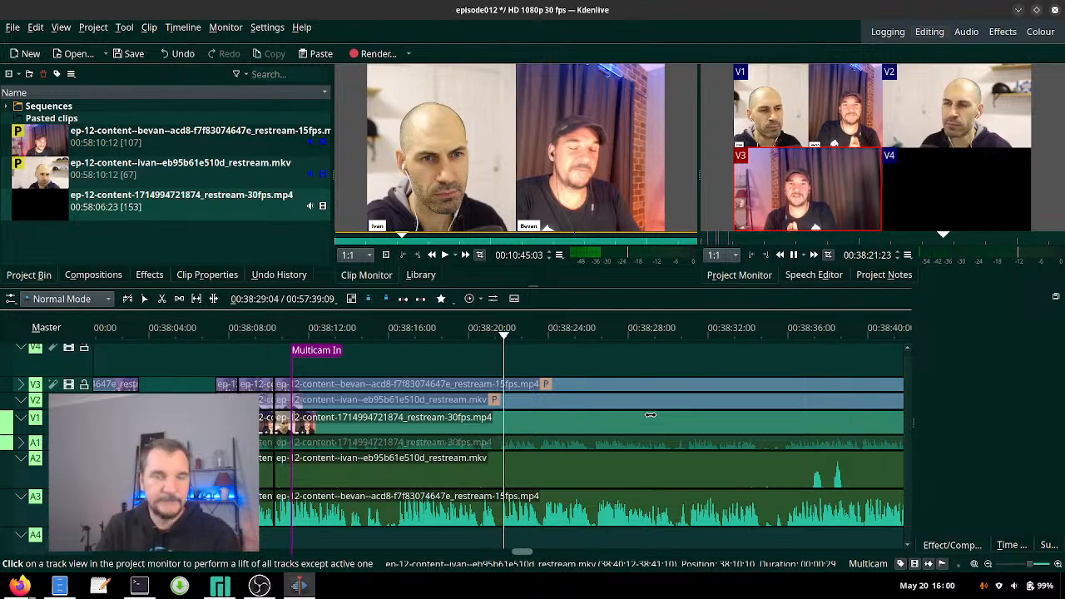
{"action": "key", "text": "space"}
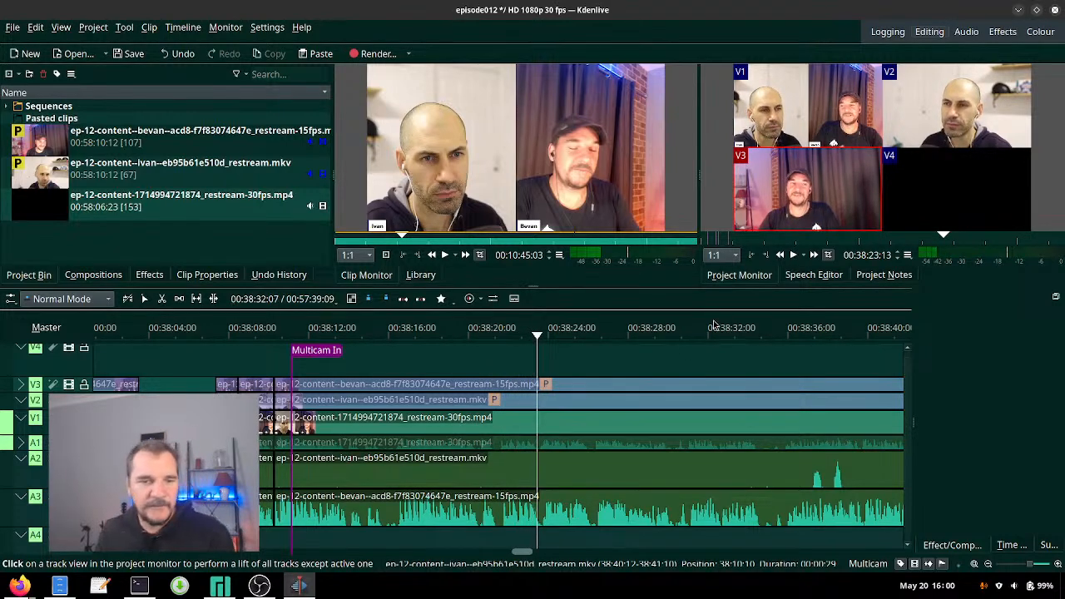
- Replay the section up to about 00:38:23 and switch the active camera track to V1 at 00:38:21:18
{"action": "left_click", "coordinate": [445, 339]}
{"action": "key", "text": "space"}
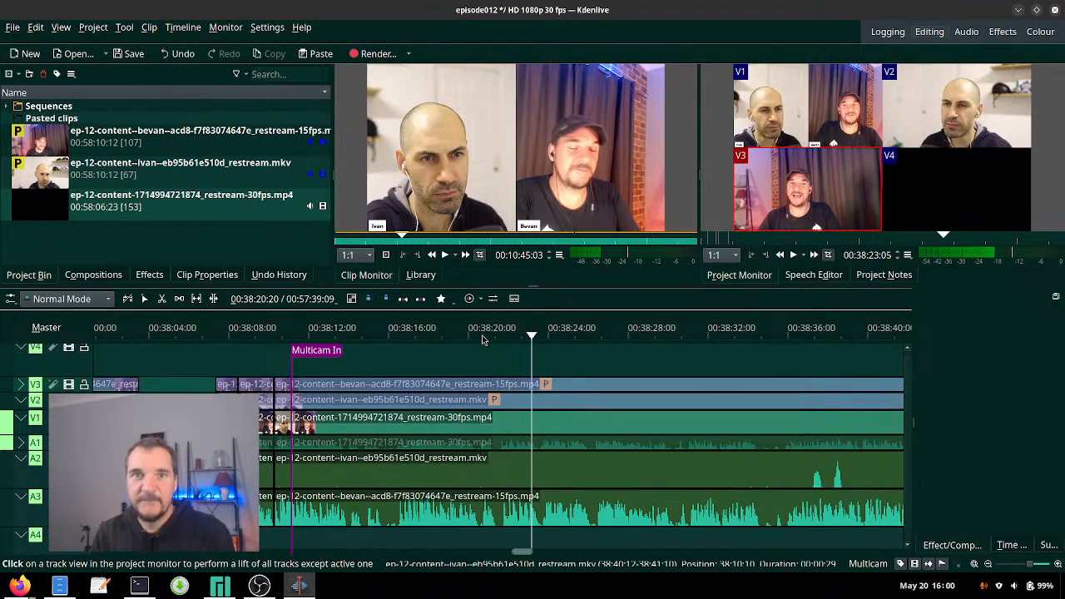
{"action": "left_click_drag", "start_coordinate": [491, 337], "coordinate": [501, 337]}
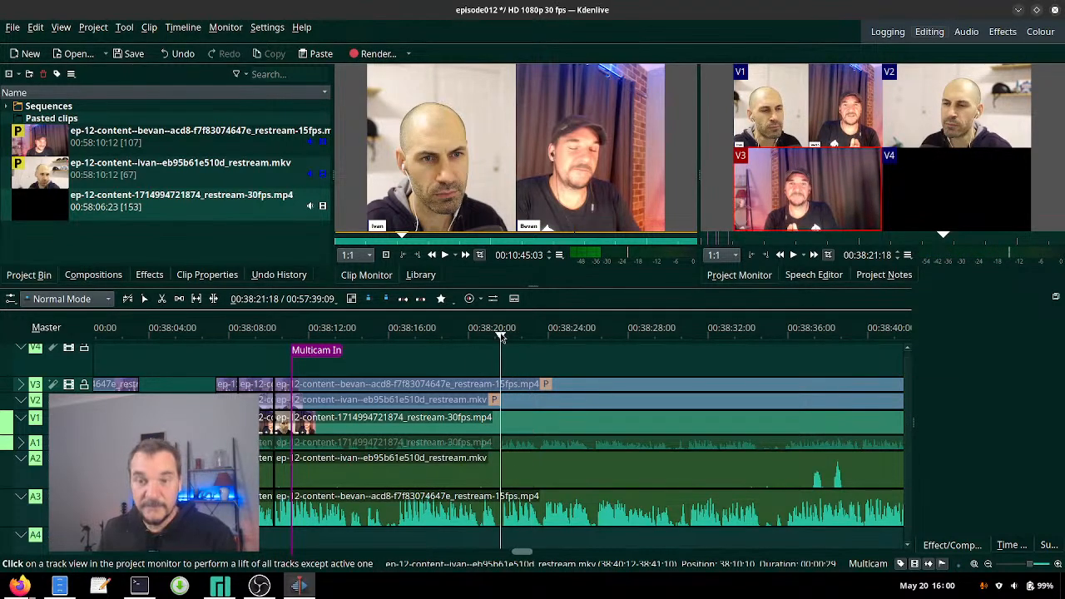
{"action": "key", "text": "1"}
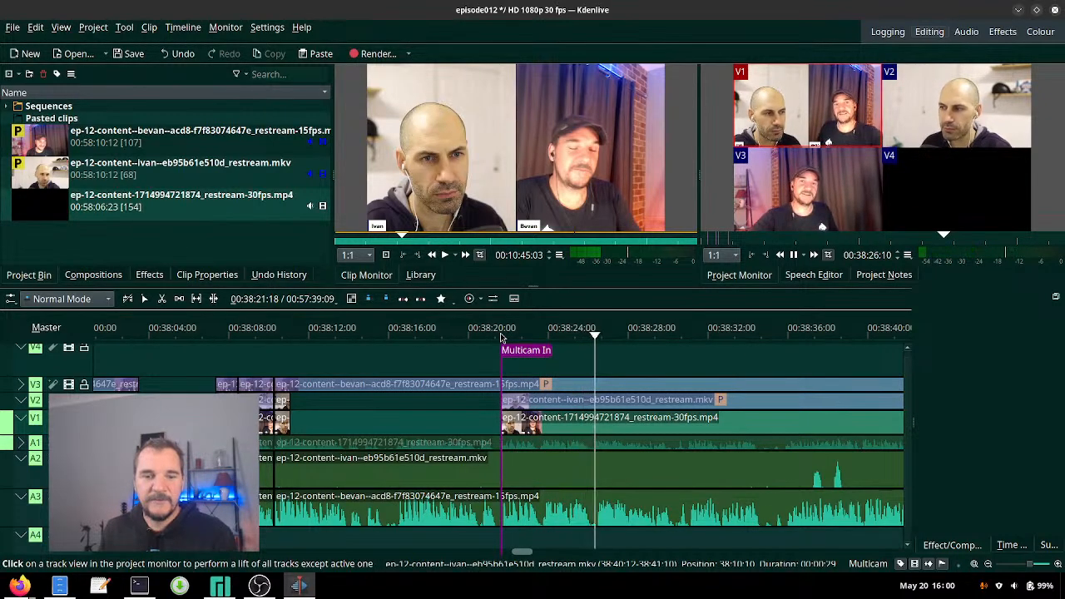
- With the Multicam tool, switch the active camera track to V3 at about 00:38:26 and to V1 at about 00:38:36
{"action": "key", "text": "3"}
{"action": "scroll", "coordinate": [633, 372], "scroll_direction": "down", "scroll_amount": 3}
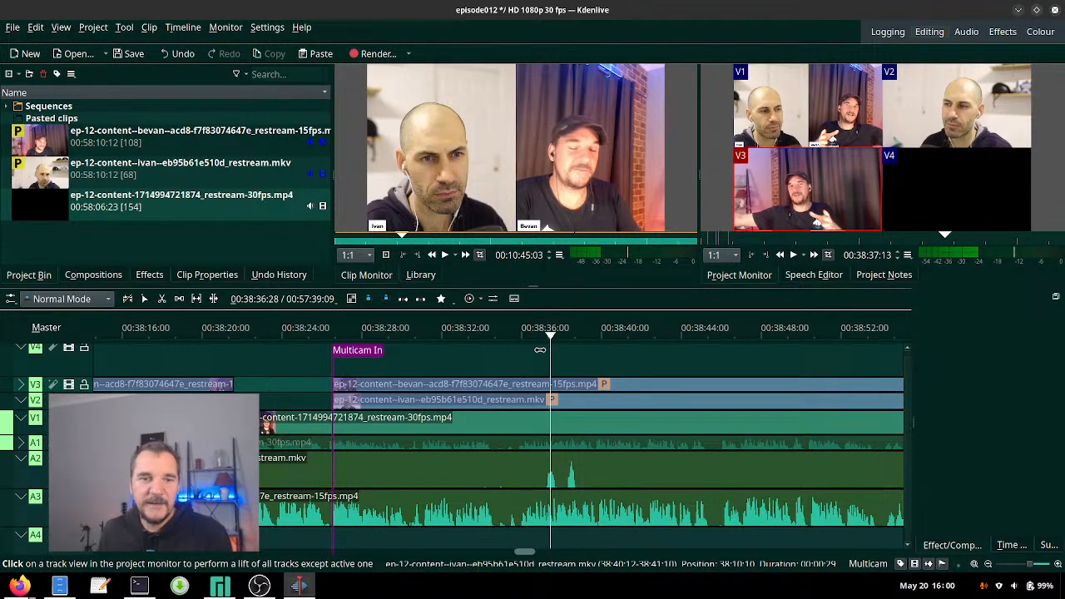
{"action": "left_click", "coordinate": [533, 334]}
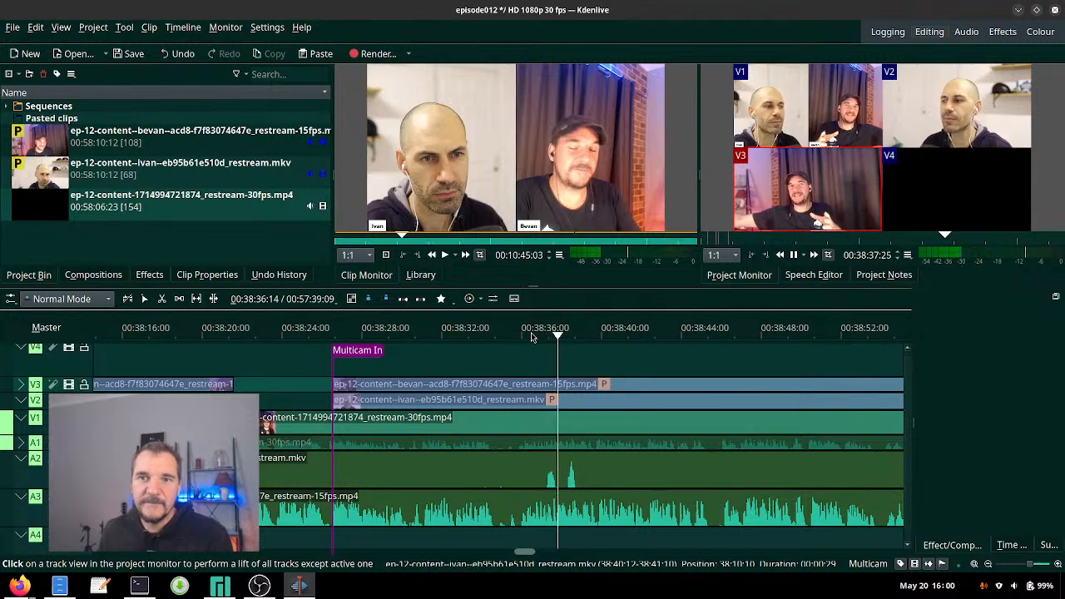
{"action": "left_click_drag", "start_coordinate": [519, 338], "coordinate": [536, 338]}
{"action": "key", "text": "space"}
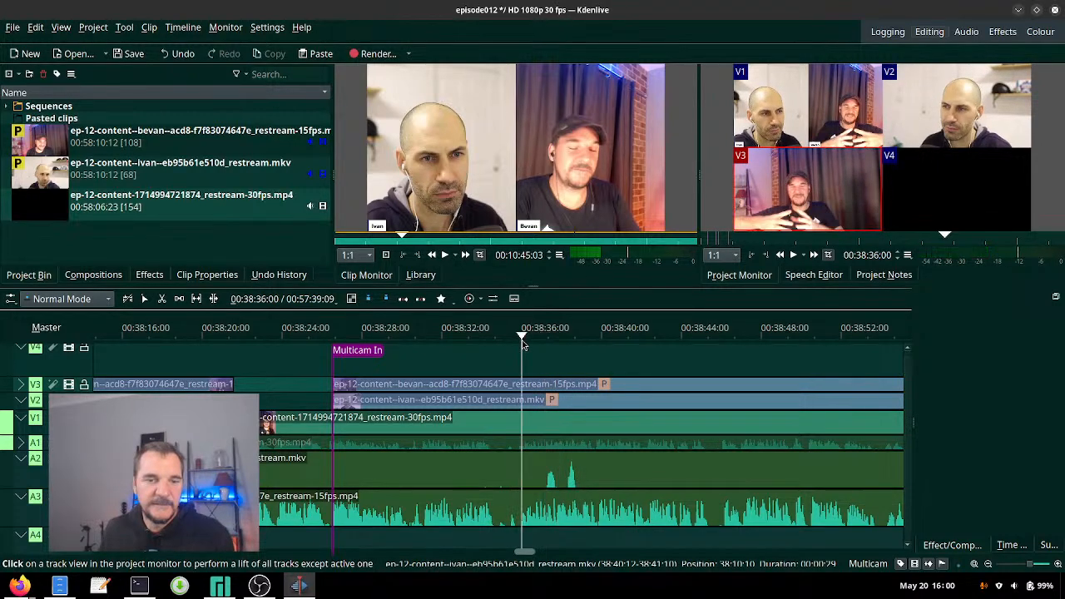
{"action": "key", "text": "1"}
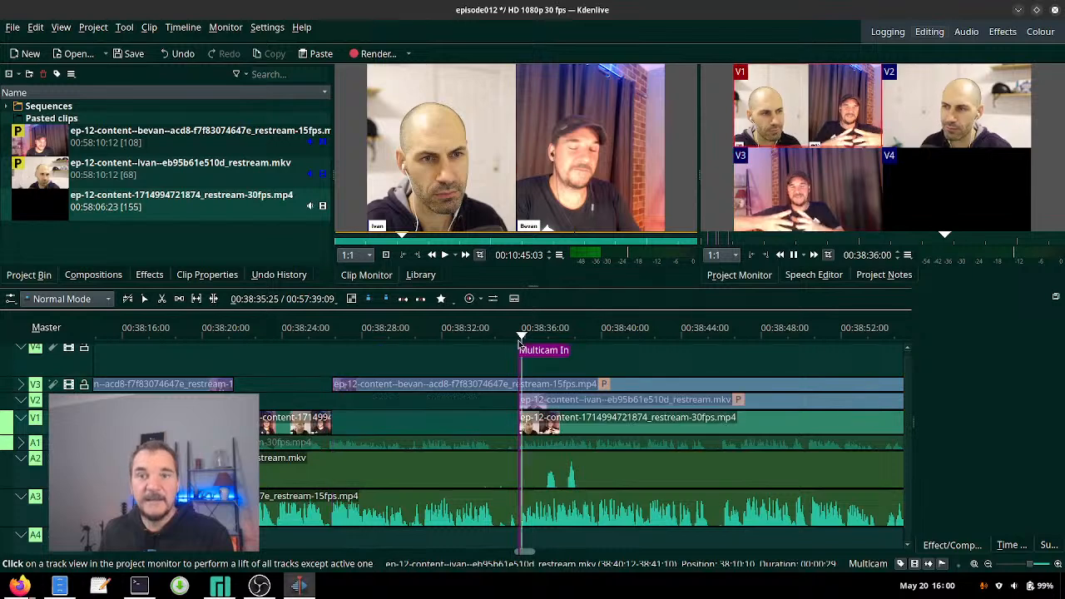
{"action": "key", "text": "space"}
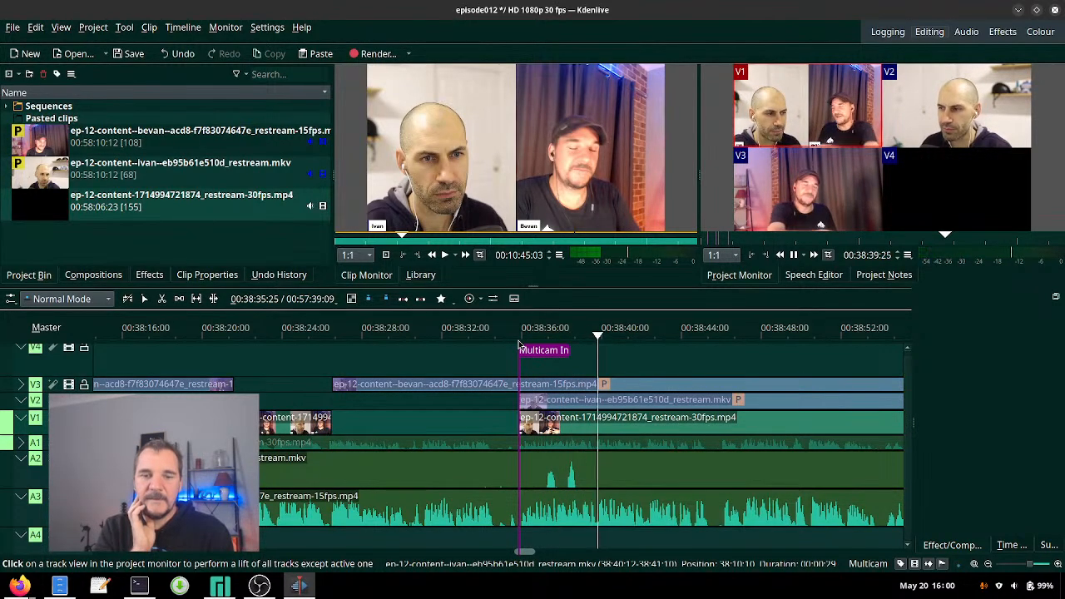
- Switch the active camera track to V3 at about 00:38:40 and back to V1 at about 00:38:56 during playback
{"action": "key", "text": "3"}
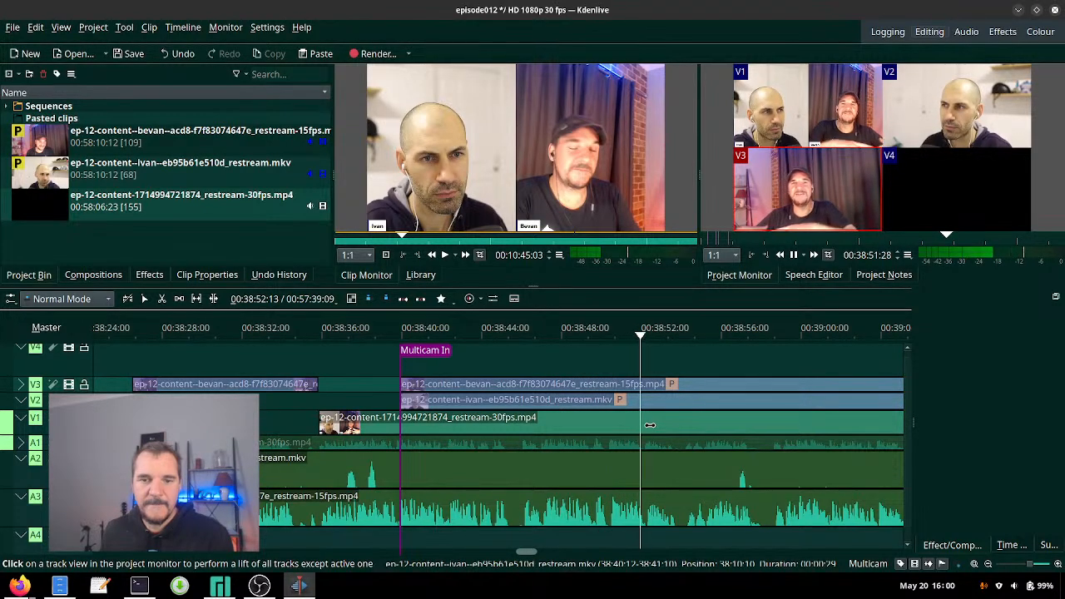
{"action": "scroll", "coordinate": [496, 467], "scroll_direction": "right", "scroll_amount": 1}
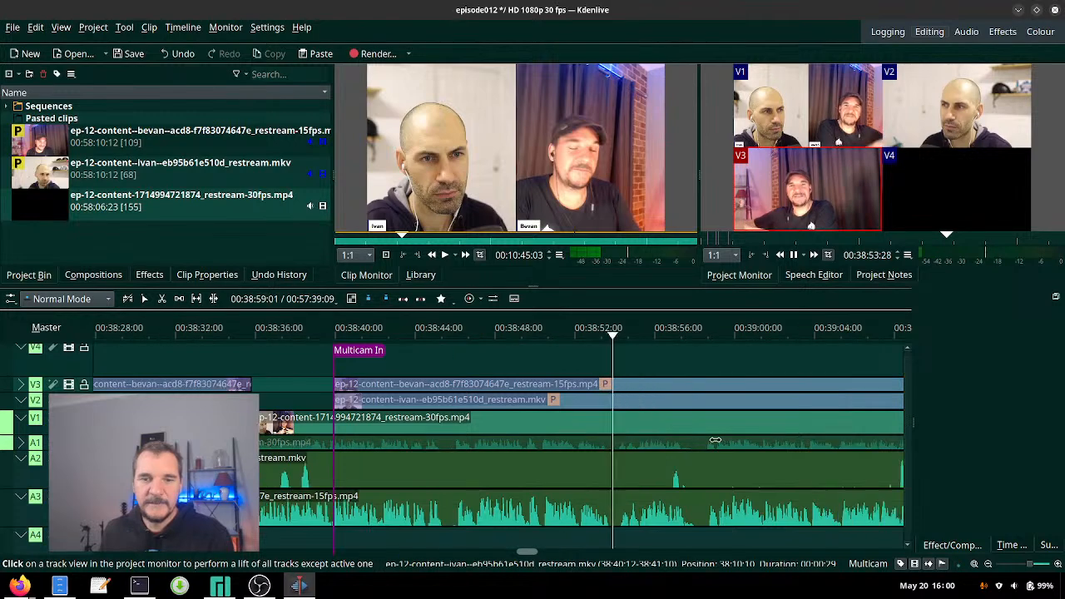
{"action": "scroll", "coordinate": [720, 433], "scroll_direction": "right", "scroll_amount": 2}
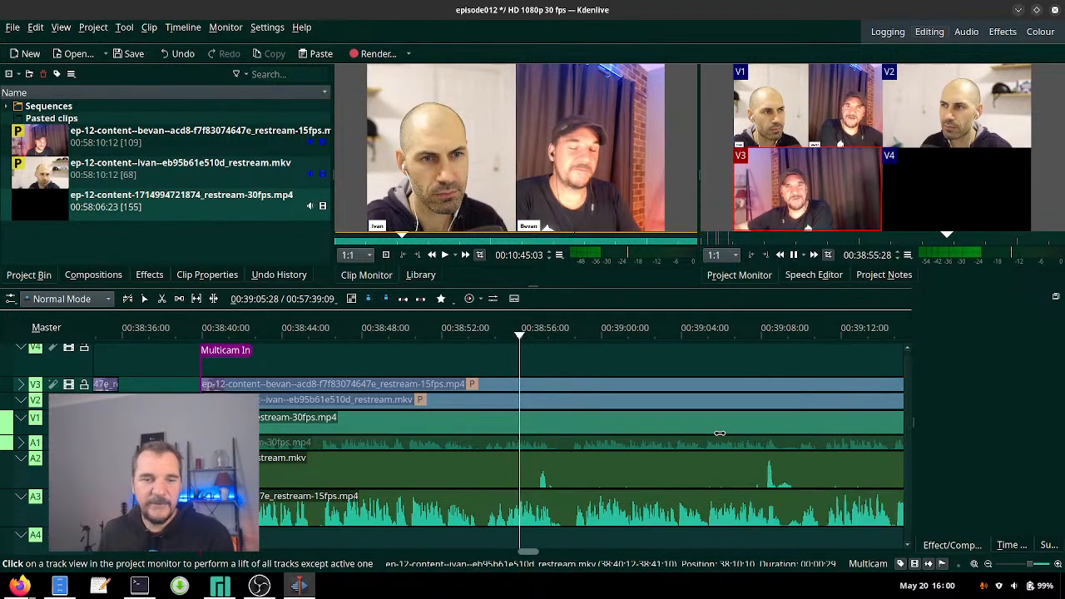
{"action": "key", "text": "1"}
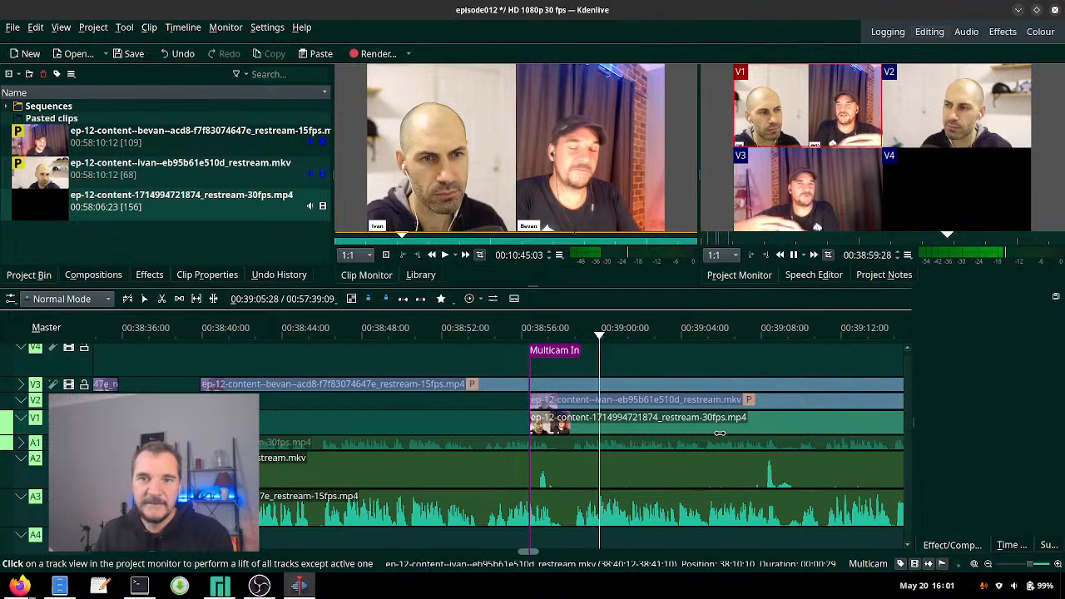
- Alternate the active camera track during playback: V3 at about 00:39:01, V1 at about 00:39:08 and V3 at about 00:39:11
{"action": "key", "text": "3"}
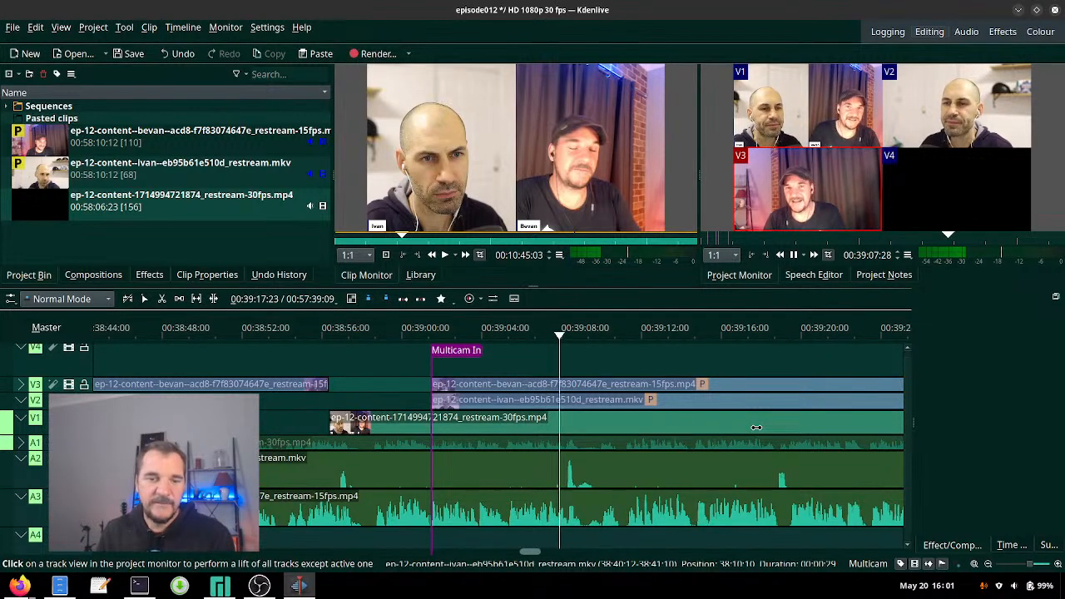
{"action": "key", "text": "1"}
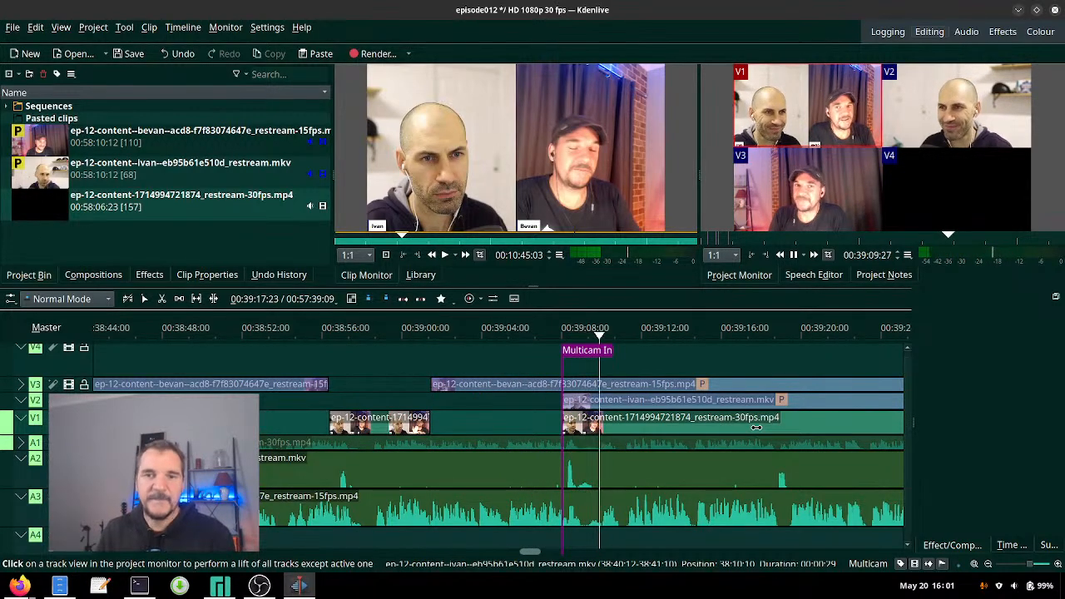
{"action": "key", "text": "3"}
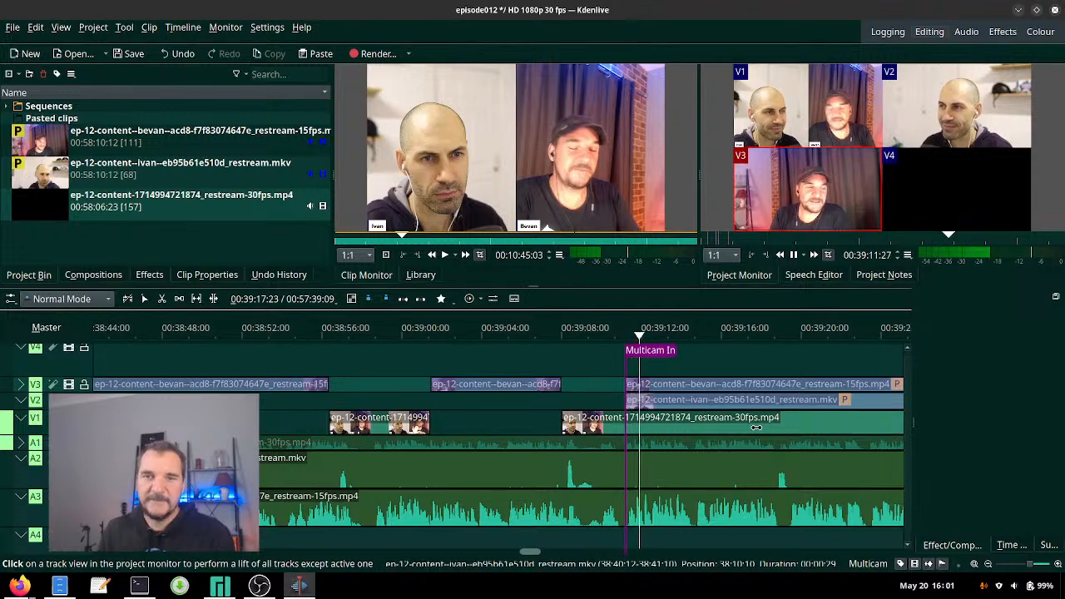
{"action": "scroll", "coordinate": [763, 382], "scroll_direction": "down", "scroll_amount": 5}
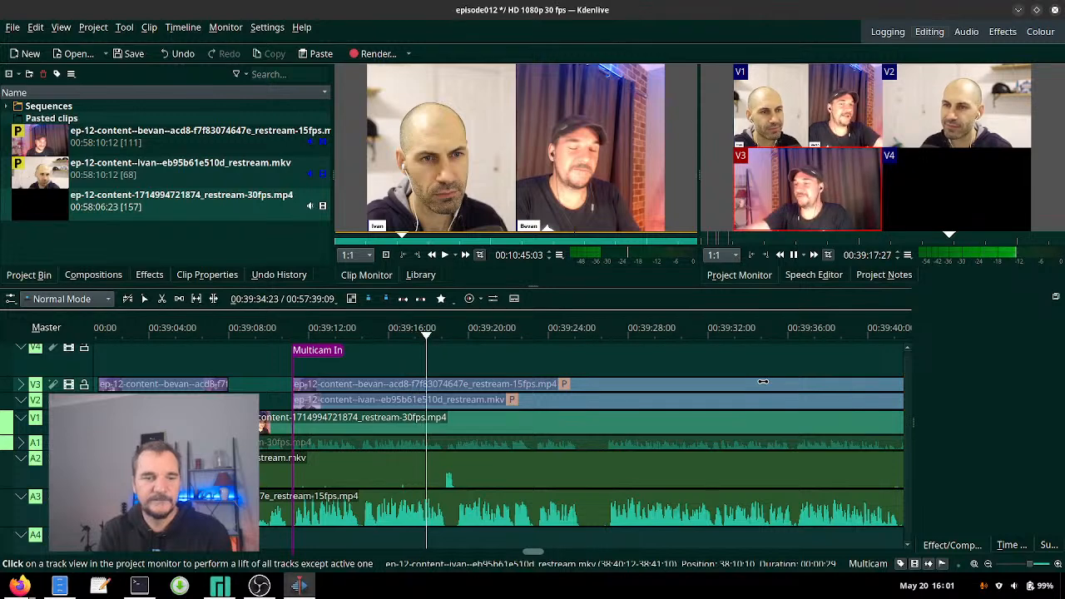
- Switch the active camera track to V1 at about 00:39:18 and to V3 at about 00:39:27
{"action": "key", "text": "1"}
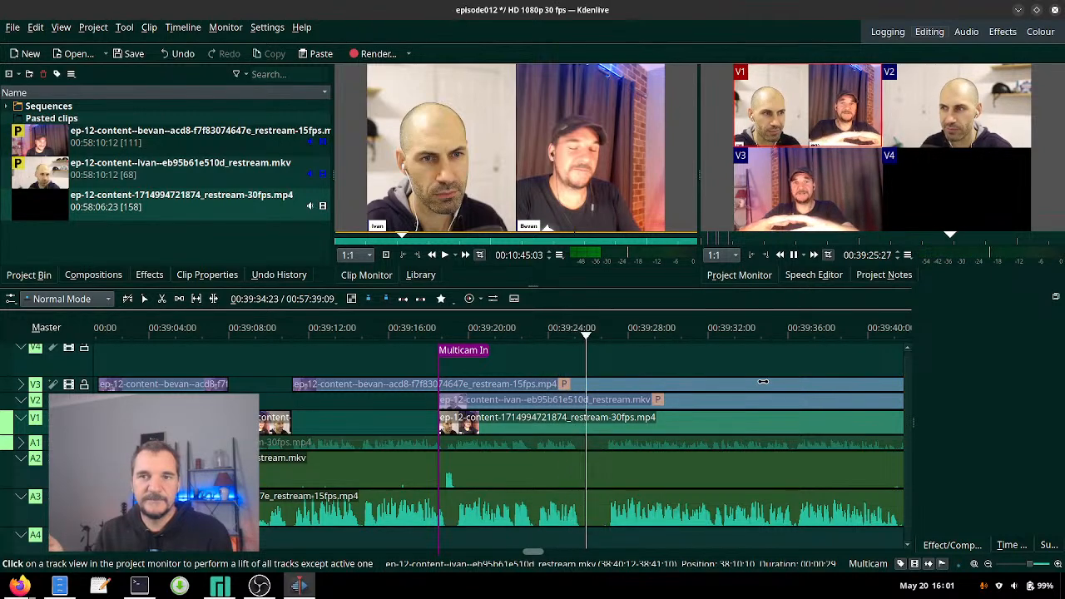
{"action": "key", "text": "3"}
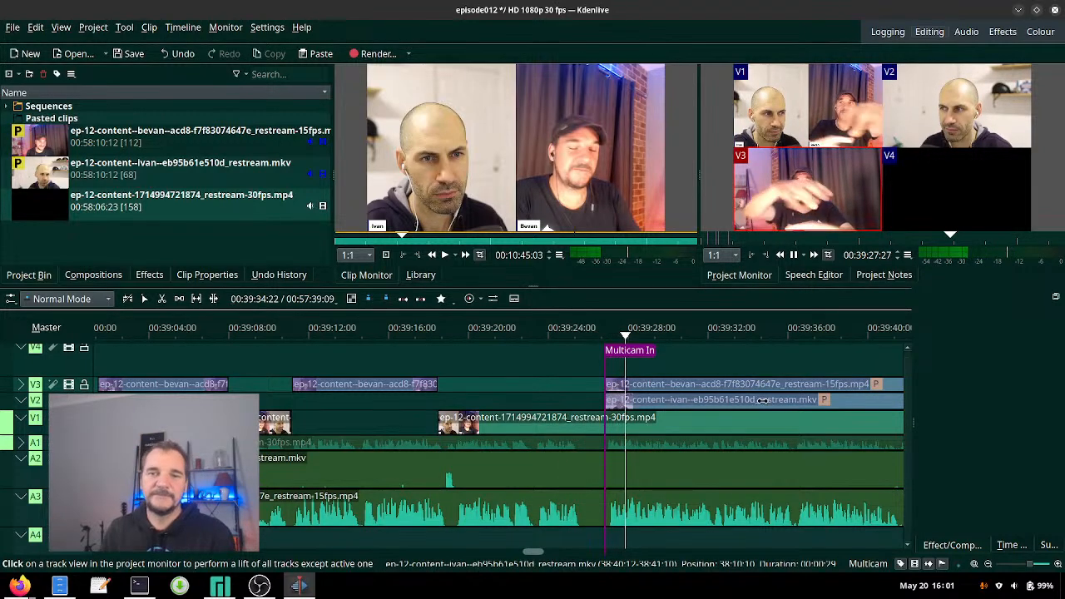
{"action": "scroll", "coordinate": [753, 391], "scroll_direction": "down", "scroll_amount": 3}
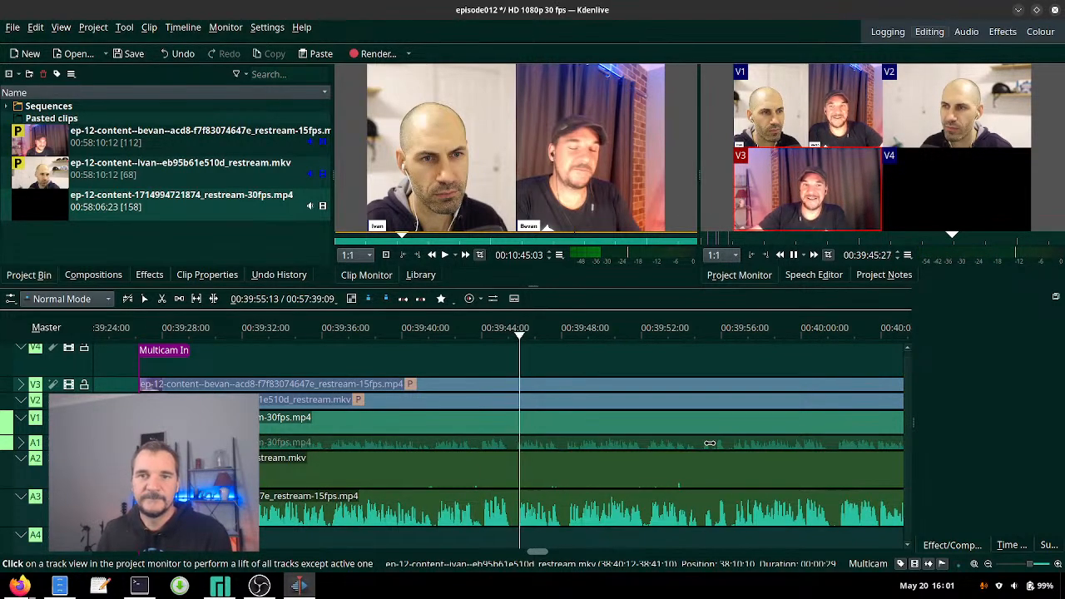
- Replay from about 00:39:43, switching the active camera track to V1 at about 00:39:45 and to V3 at about 00:39:55
{"action": "left_click", "coordinate": [457, 333]}
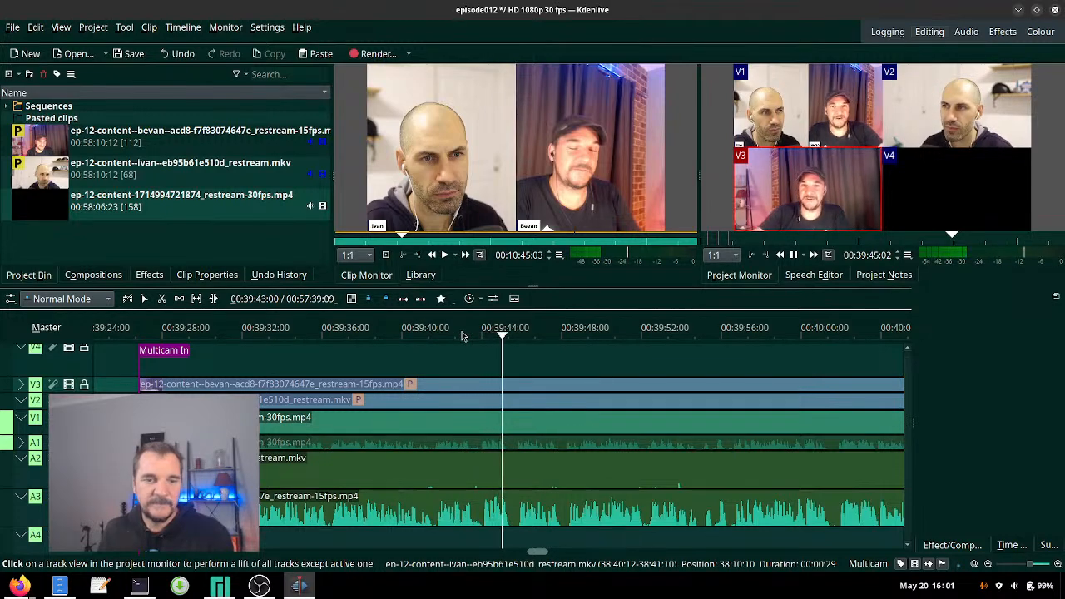
{"action": "key", "text": "1"}
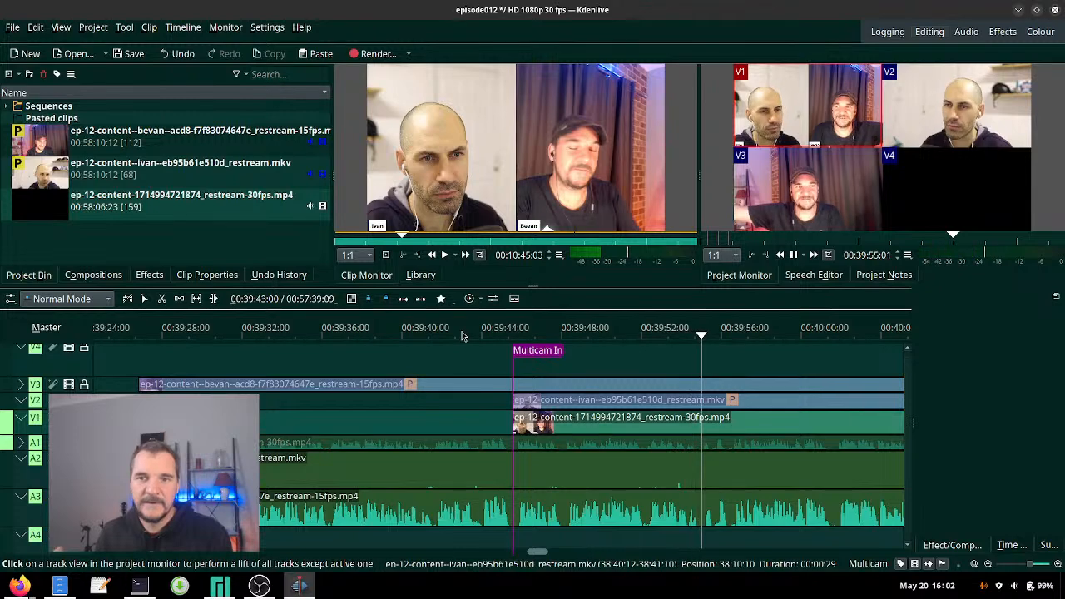
{"action": "key", "text": "3"}
{"action": "scroll", "coordinate": [547, 421], "scroll_direction": "down", "scroll_amount": 4}
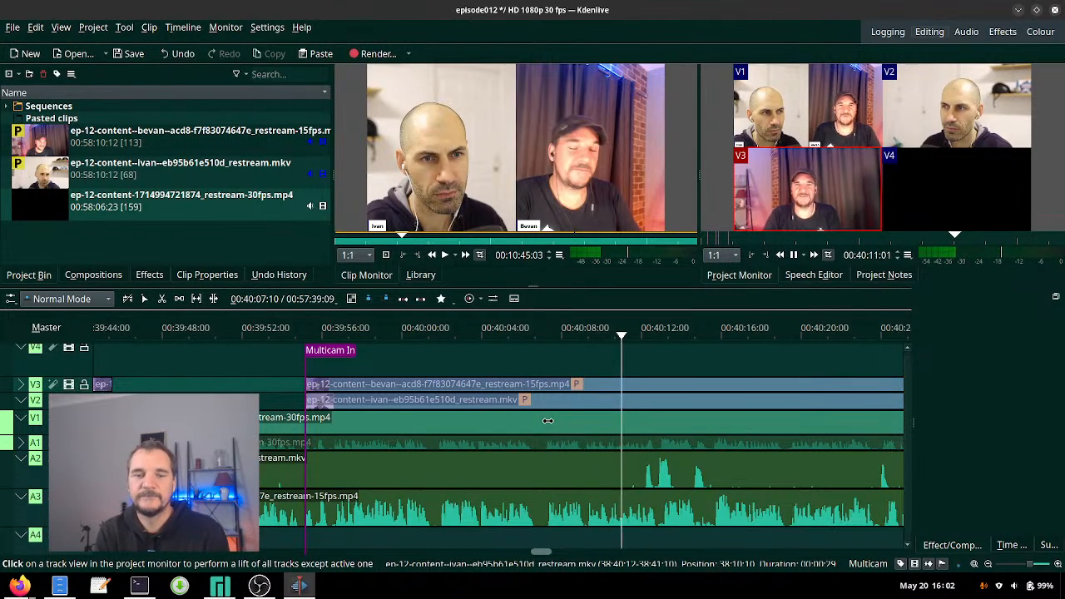
- Switch the active camera track to V1 at about 00:40:12 and back to V3 at about 00:40:28
{"action": "key", "text": "1"}
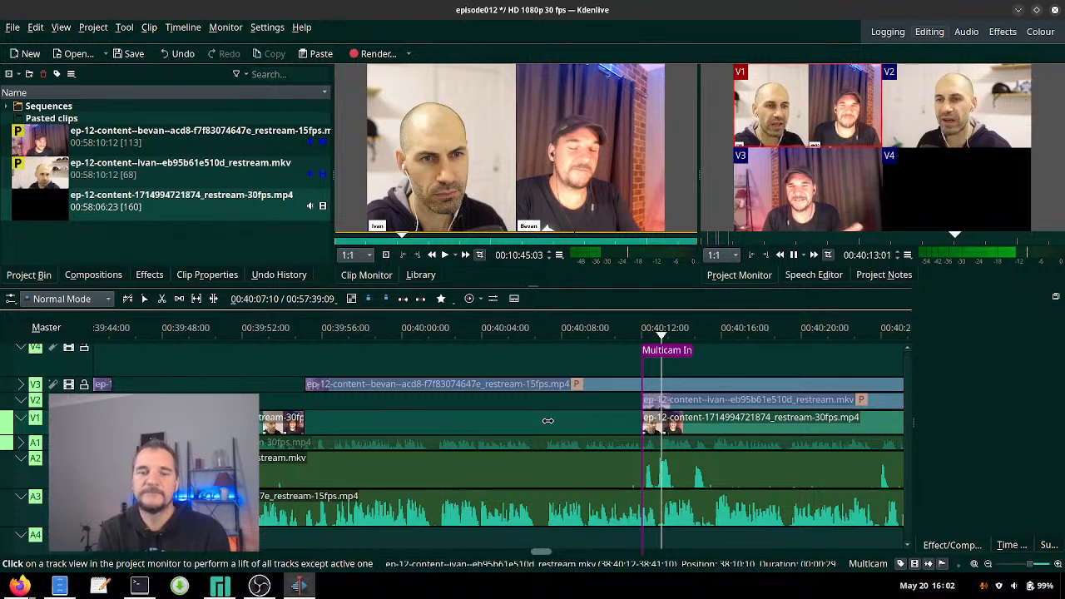
{"action": "scroll", "coordinate": [727, 472], "scroll_direction": "down", "scroll_amount": 5}
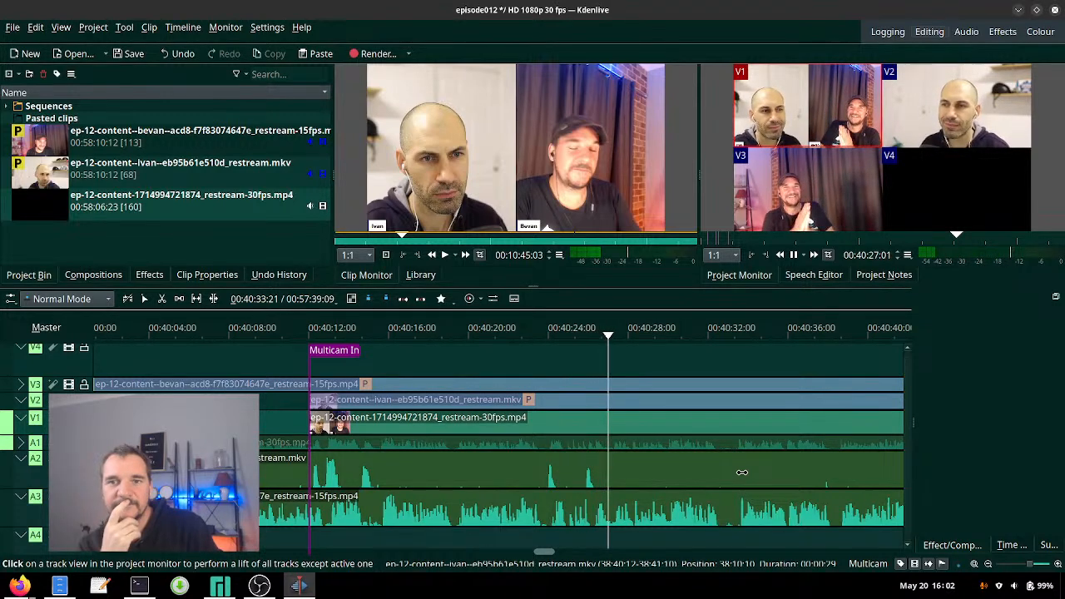
{"action": "key", "text": "3"}
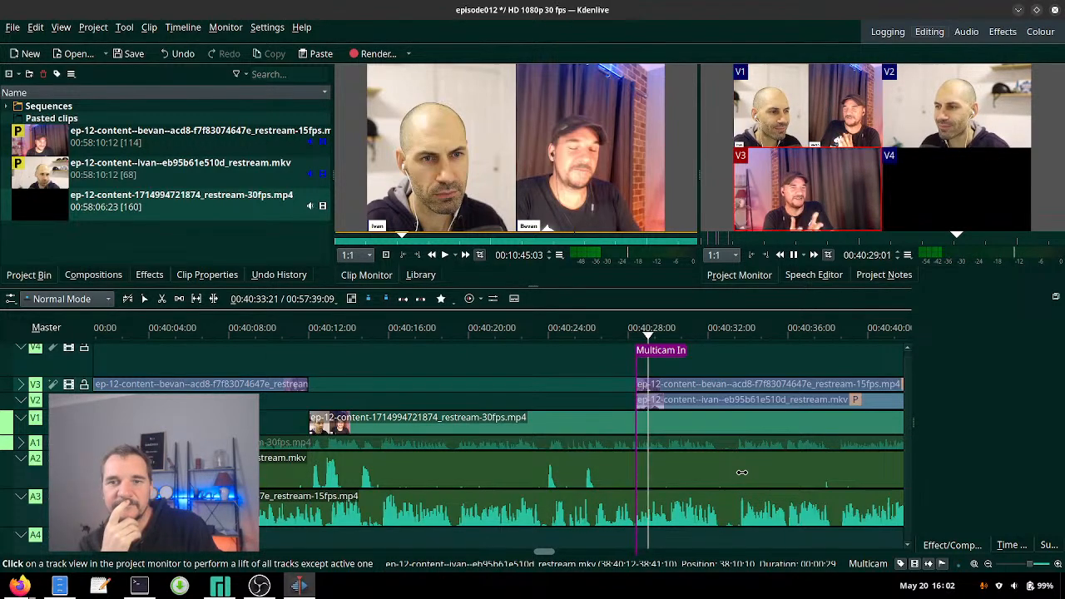
{"action": "scroll", "coordinate": [742, 472], "scroll_direction": "right", "scroll_amount": 3}
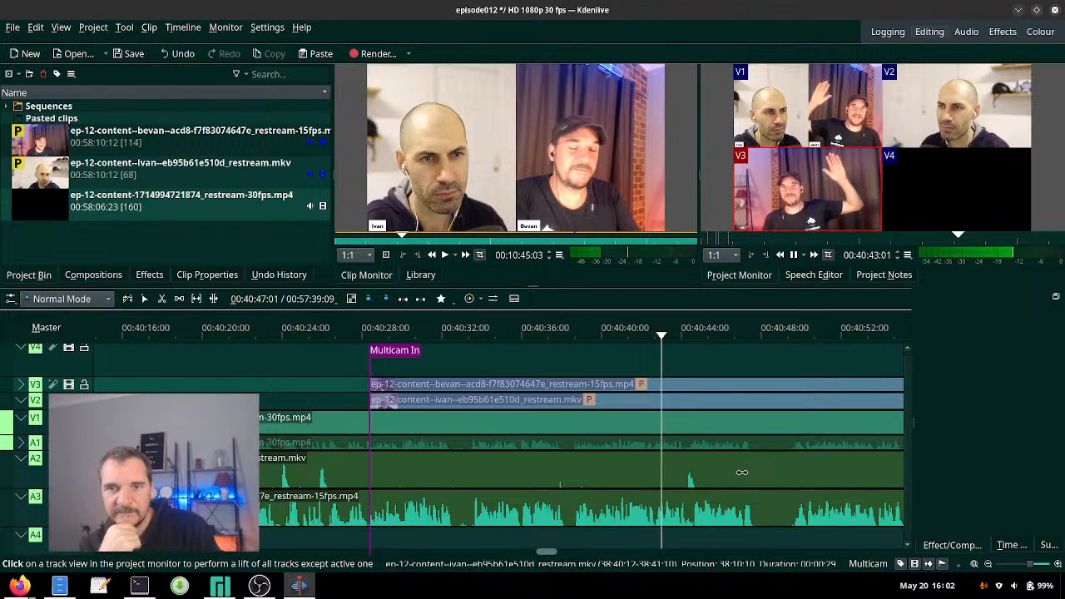
{"action": "key", "text": "3"}
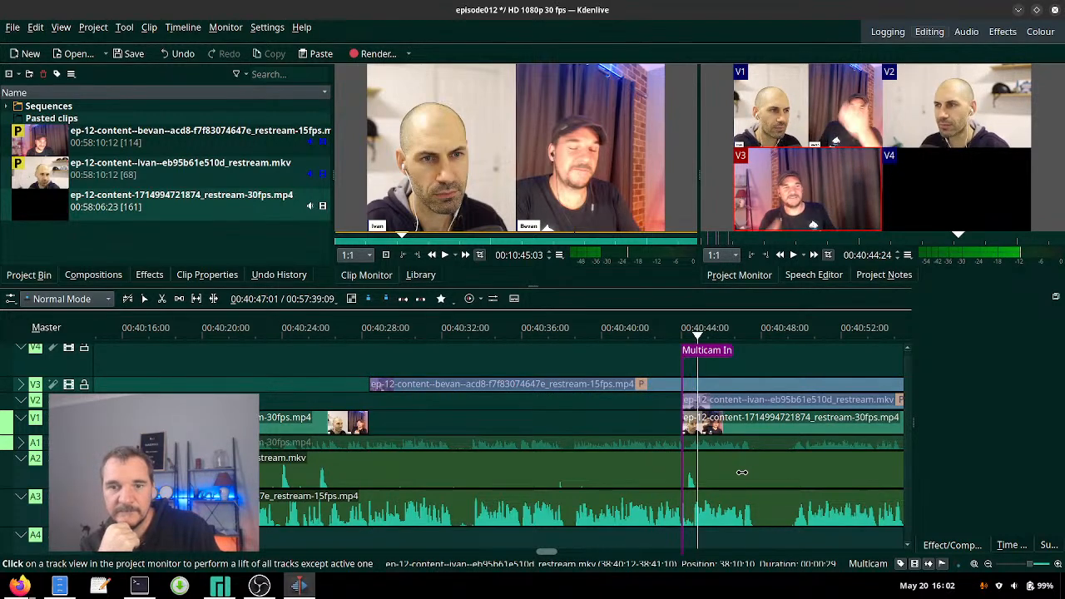
{"action": "left_click", "coordinate": [628, 333]}
{"action": "key", "text": "space"}
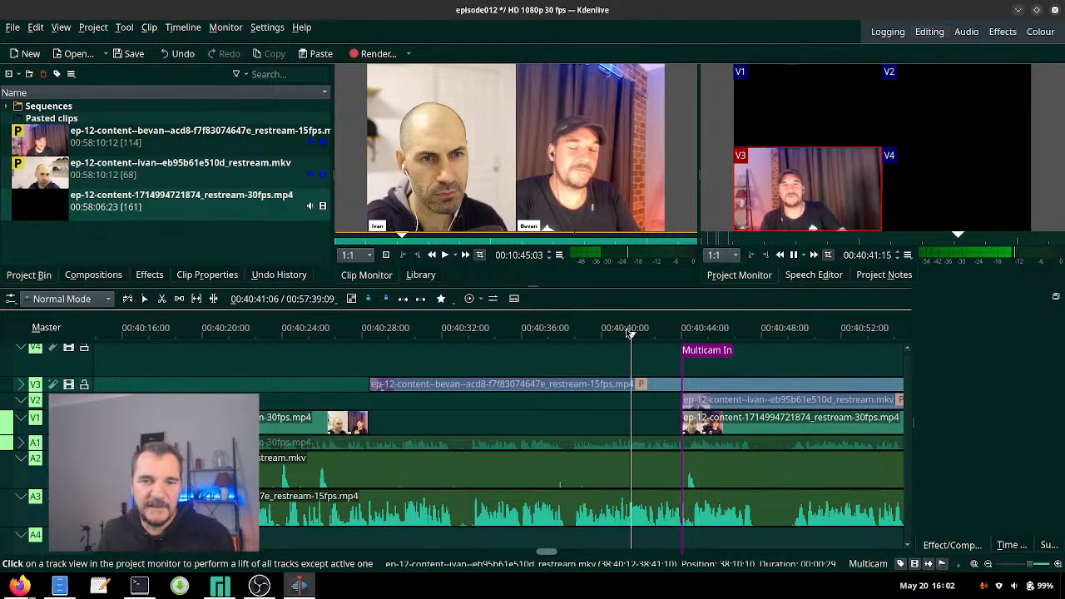
{"action": "key", "text": "ctrl+z"}
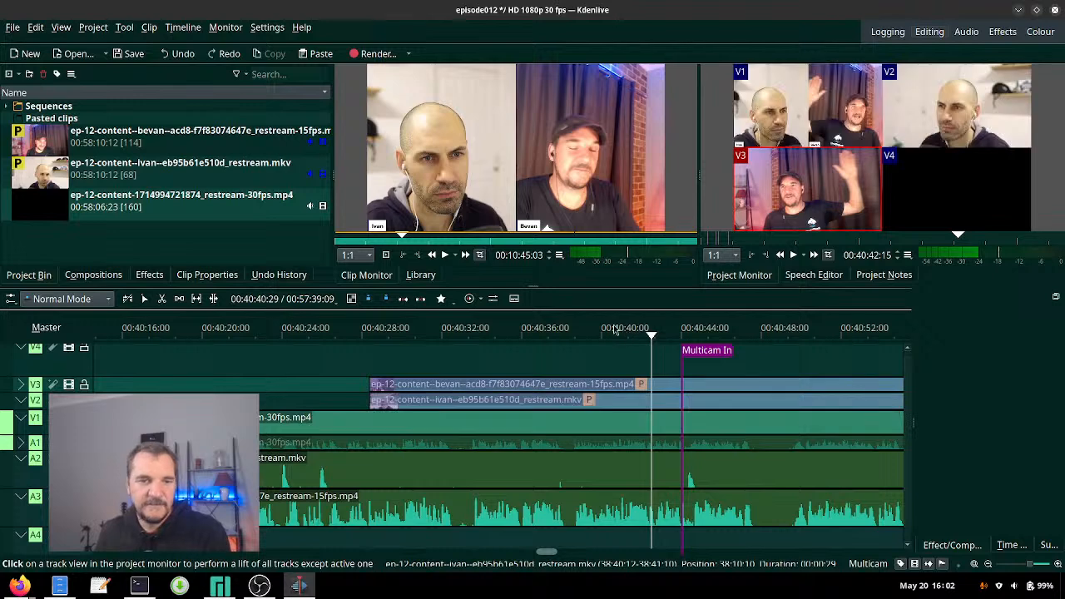
- Replay from about 00:40:38 with V1 as the active camera, and play again from 00:40:44:20 to review the pause
{"action": "left_click", "coordinate": [583, 335]}
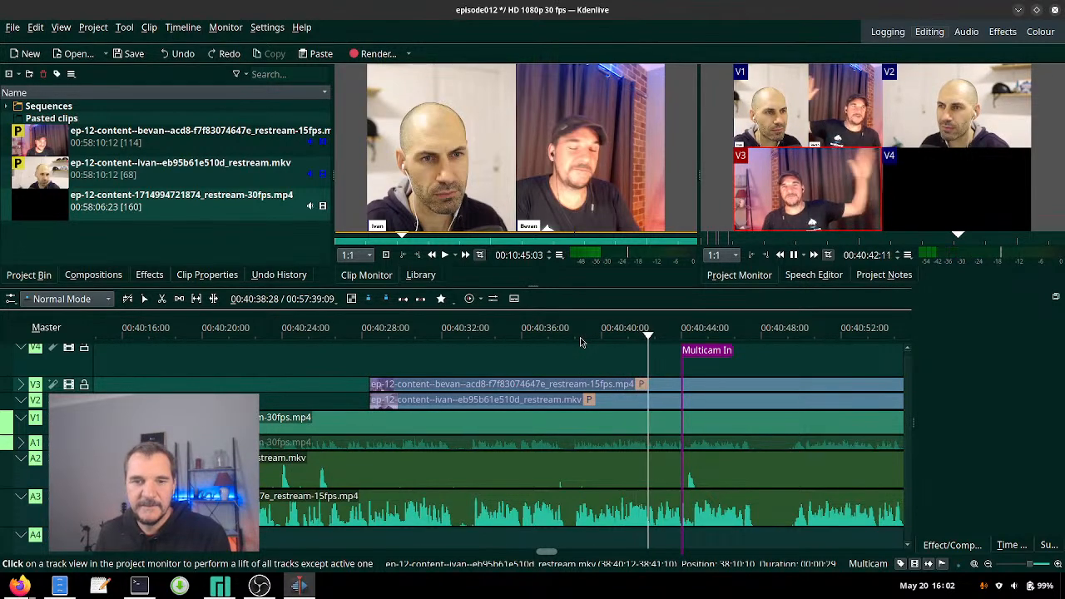
{"action": "key", "text": "1"}
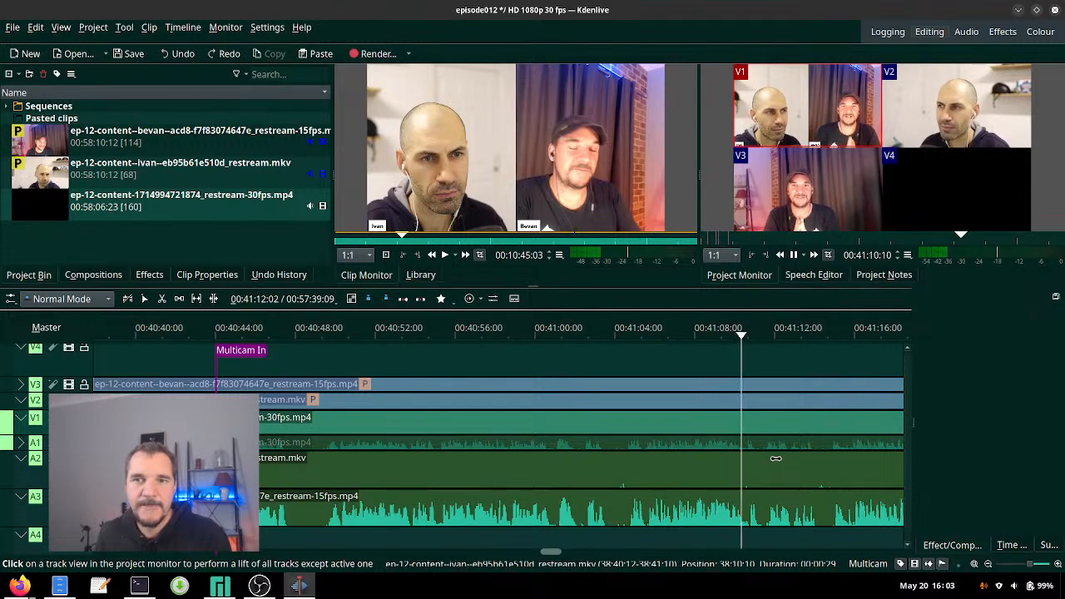
{"action": "key", "text": "space"}
{"action": "key", "text": "space"}
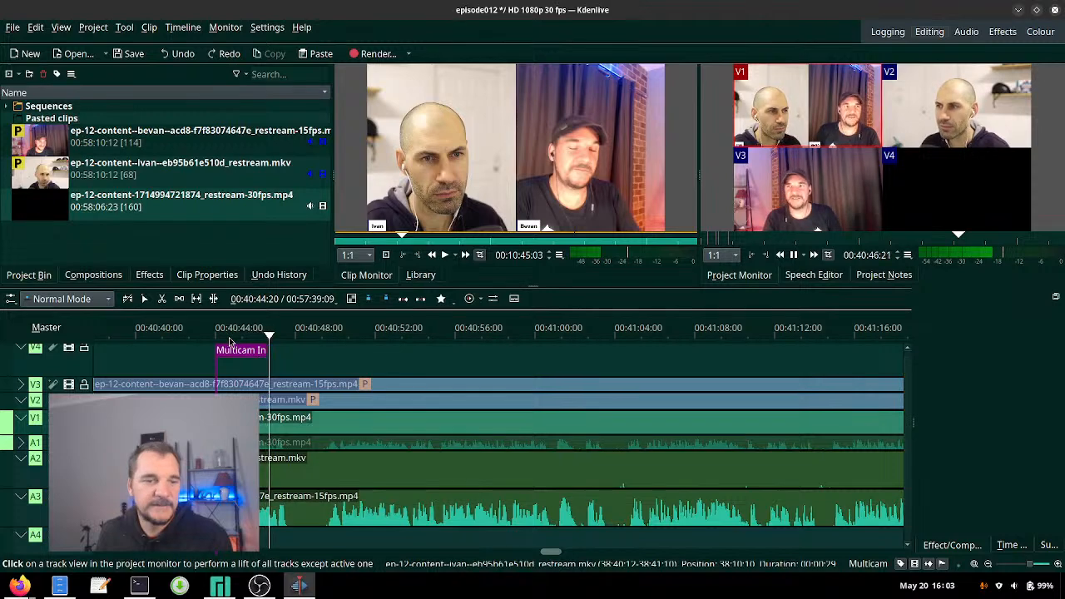
- Select all clips and cut every track with the Razor tool around the pause, at about 00:40:49:20 and 00:40:47:21
{"action": "key", "text": "ctrl+a"}
{"action": "key", "text": "x"}
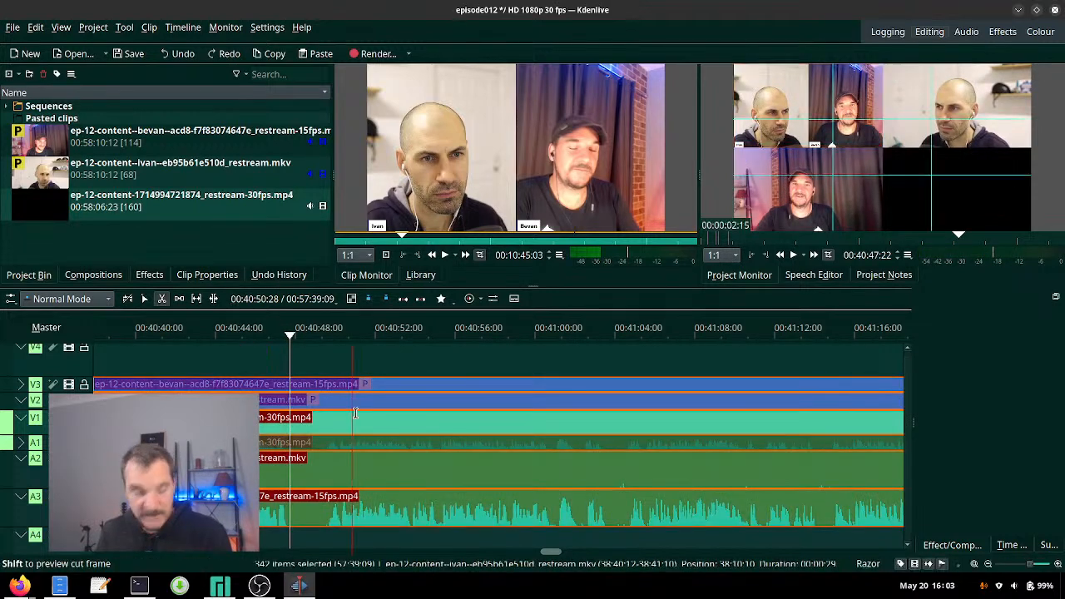
{"action": "key", "text": "space"}
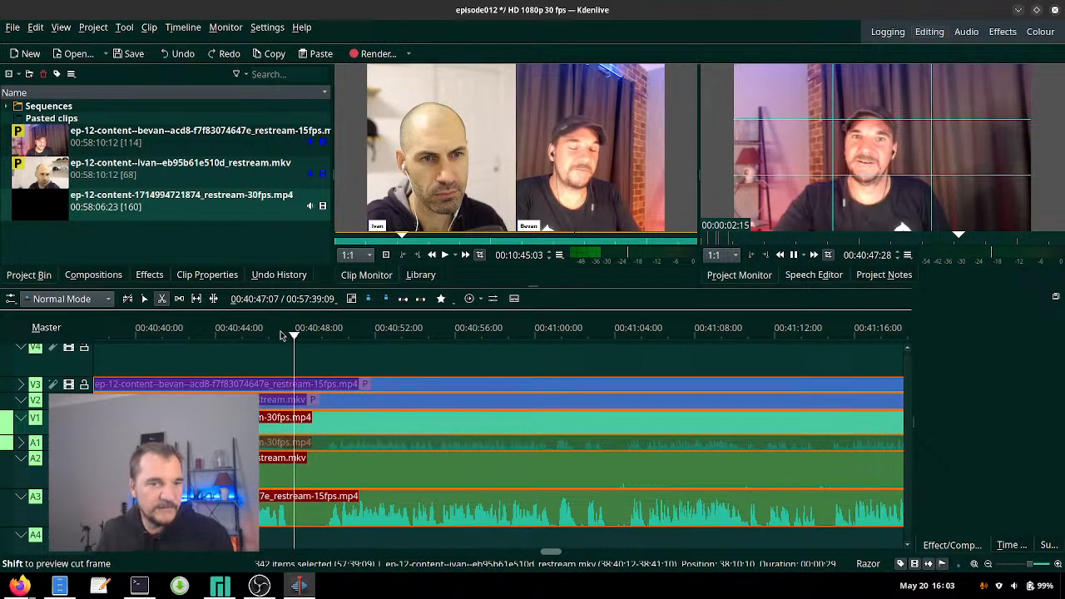
{"action": "key", "text": "space"}
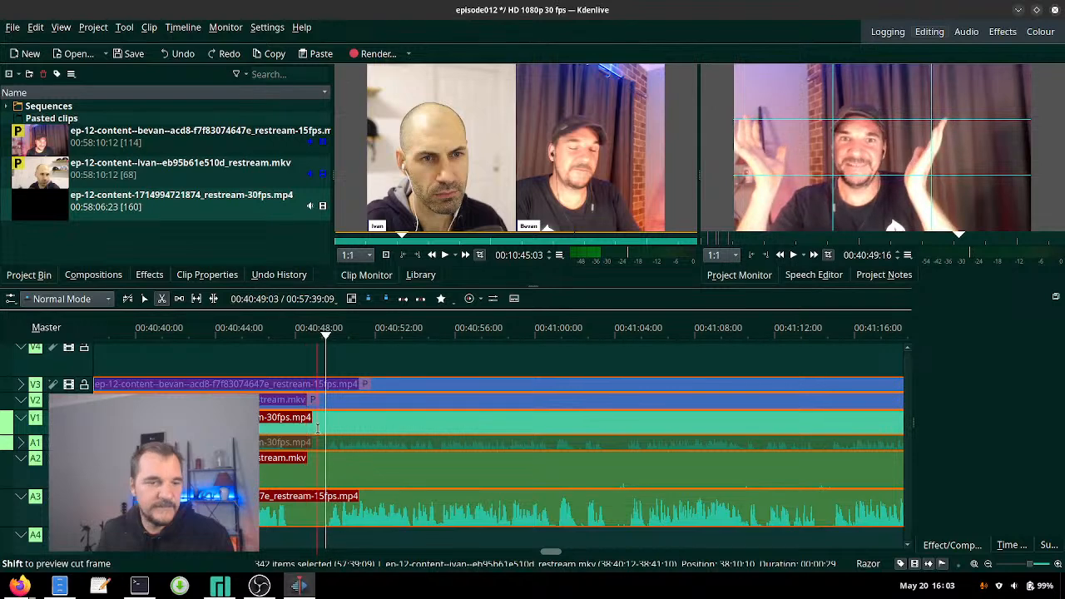
{"action": "left_click", "coordinate": [328, 432]}
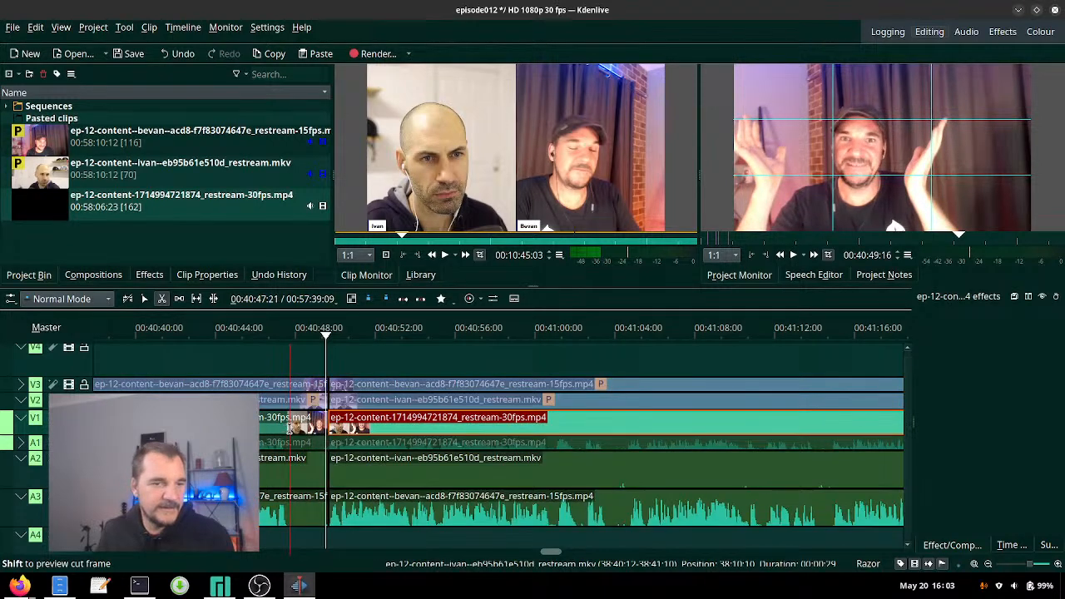
{"action": "left_click", "coordinate": [289, 432]}
{"action": "left_click", "coordinate": [289, 432]}
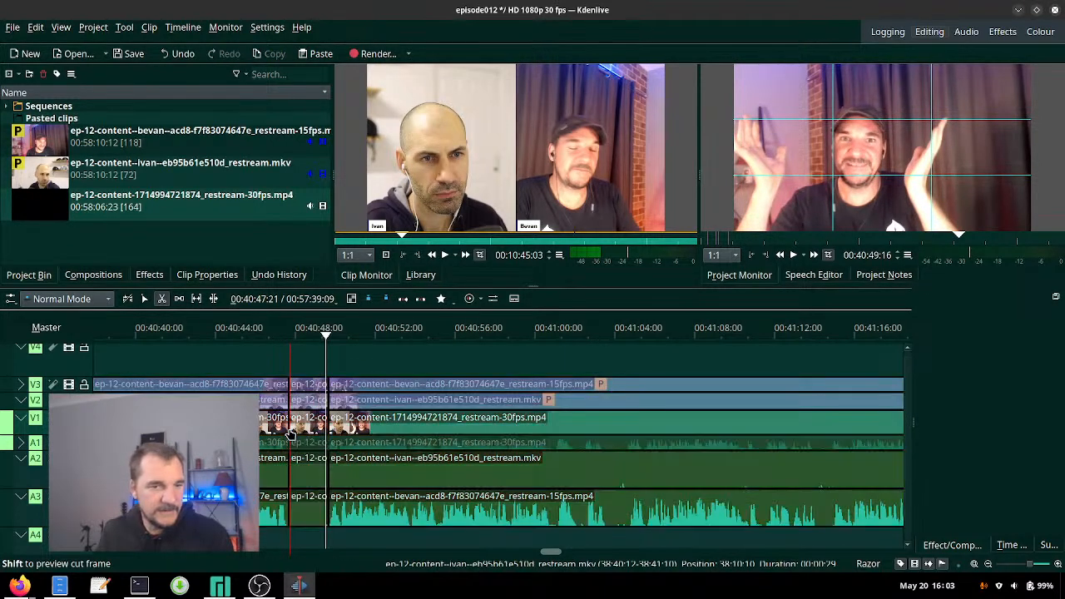
- Delete the pause between the two cuts on all tracks and close the gap at 00:40:47:21 with the Spacer tool
{"action": "key", "text": "s"}
{"action": "left_click", "coordinate": [307, 415]}
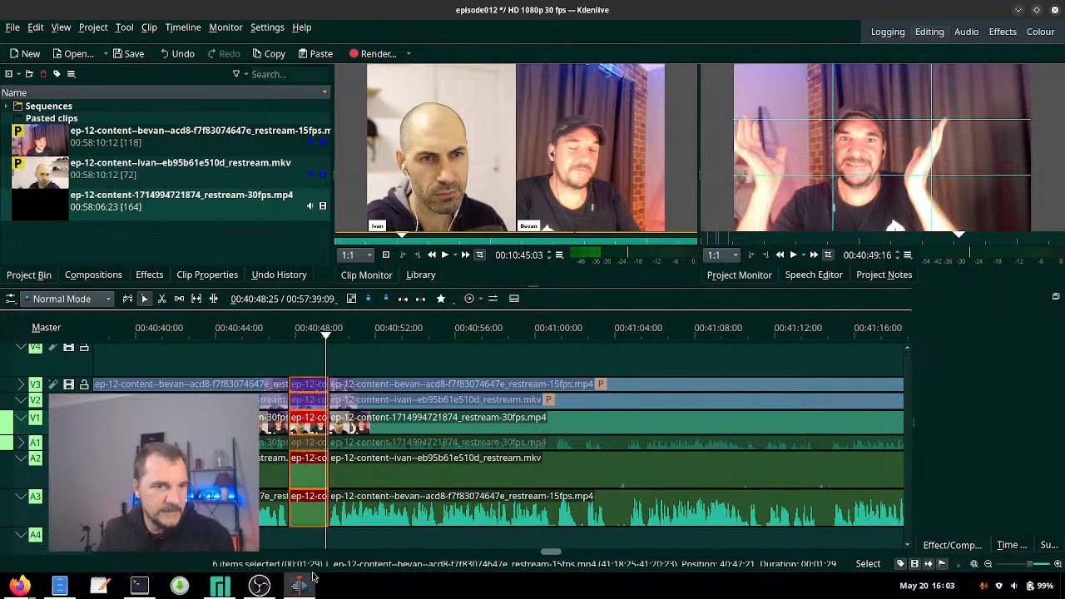
{"action": "key", "text": "Delete"}
{"action": "key", "text": "m"}
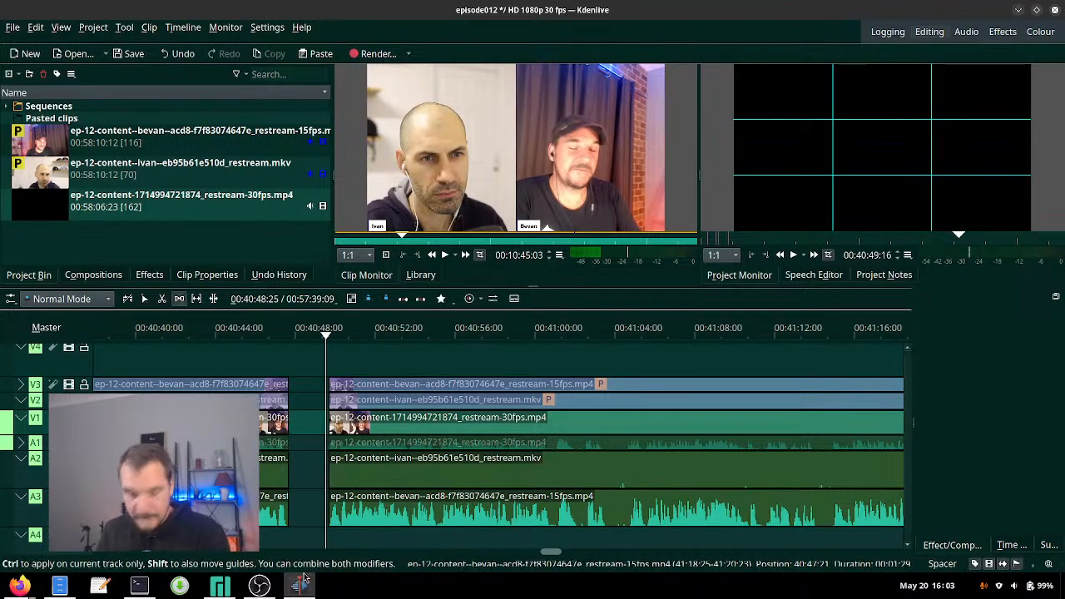
{"action": "left_click_drag", "start_coordinate": [349, 475], "coordinate": [310, 475]}
- Activate the Multicam tool, replay from about 00:40:43:16 and switch the active camera track to V3 at about 00:40:47:21
{"action": "left_click", "coordinate": [217, 337]}
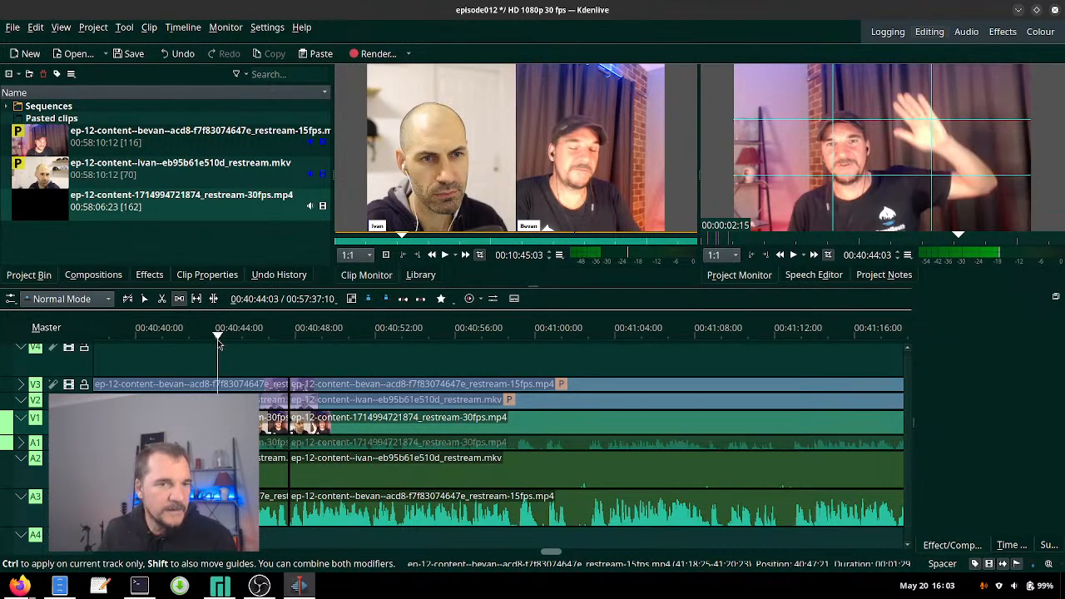
{"action": "left_click", "coordinate": [100, 27]}
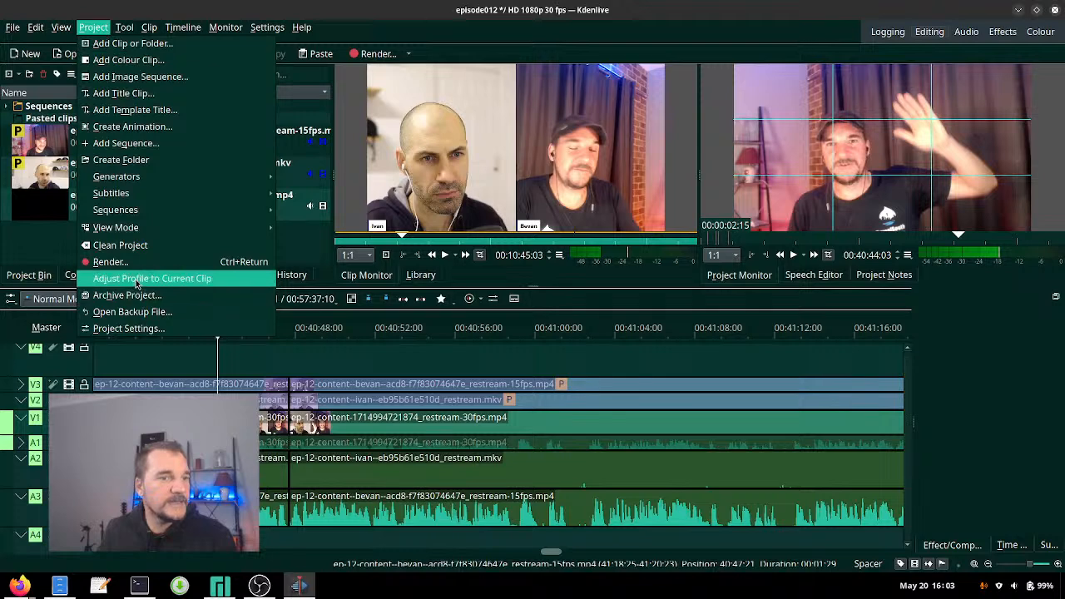
{"action": "mouse_move", "coordinate": [124, 27]}
{"action": "left_click", "coordinate": [158, 177]}
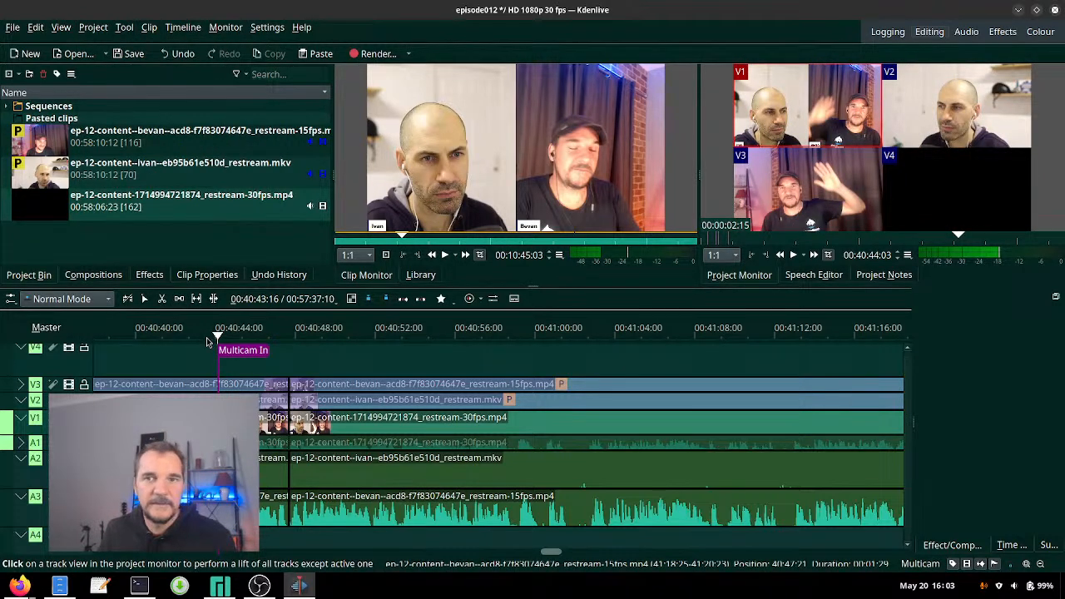
{"action": "left_click", "coordinate": [206, 337]}
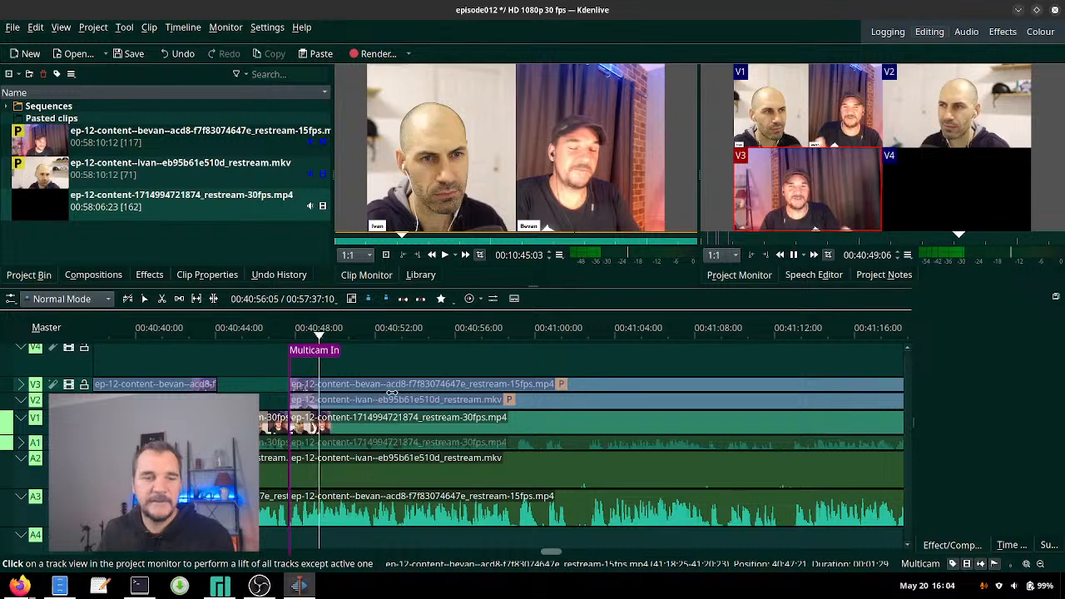
{"action": "key", "text": "3"}
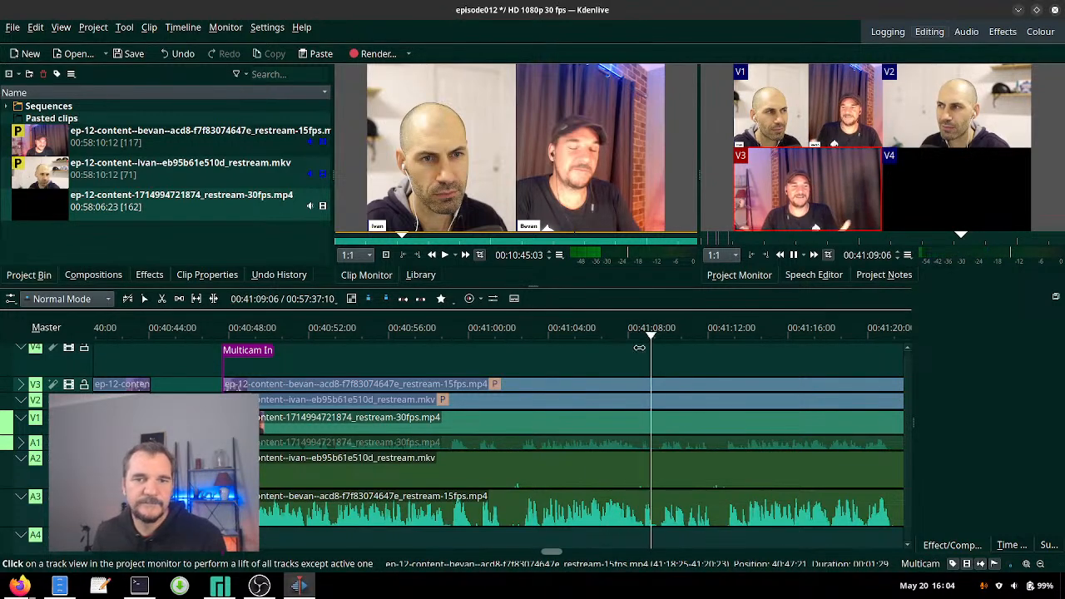
- Go back and switch the active camera track to V1 at about 00:40:59 and to V3 at about 00:41:03:20
{"action": "left_click", "coordinate": [460, 336]}
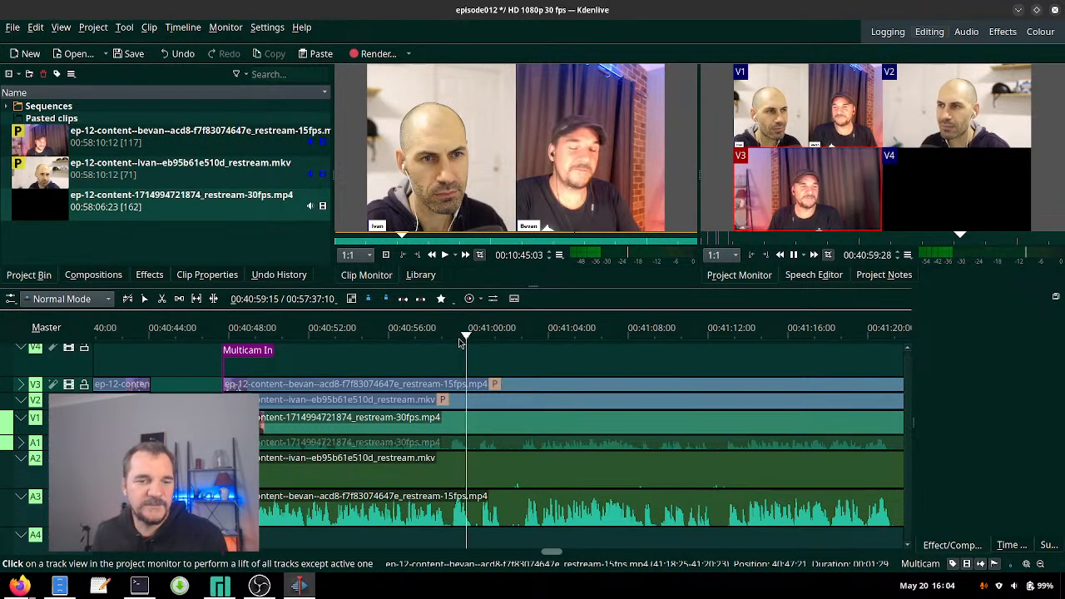
{"action": "left_click", "coordinate": [455, 337]}
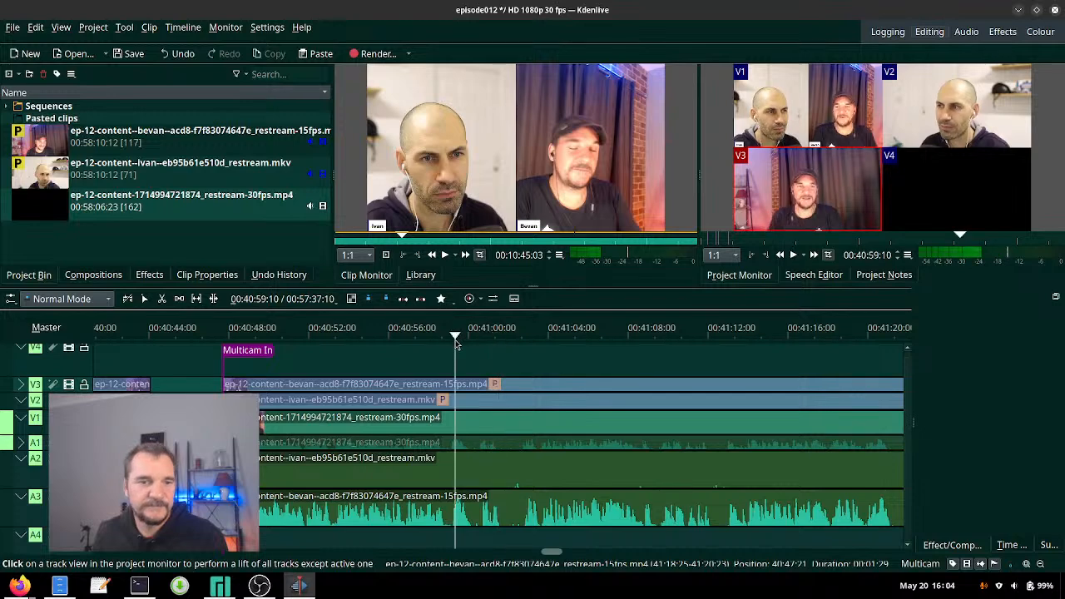
{"action": "left_click_drag", "start_coordinate": [455, 340], "coordinate": [451, 341]}
{"action": "key", "text": "1"}
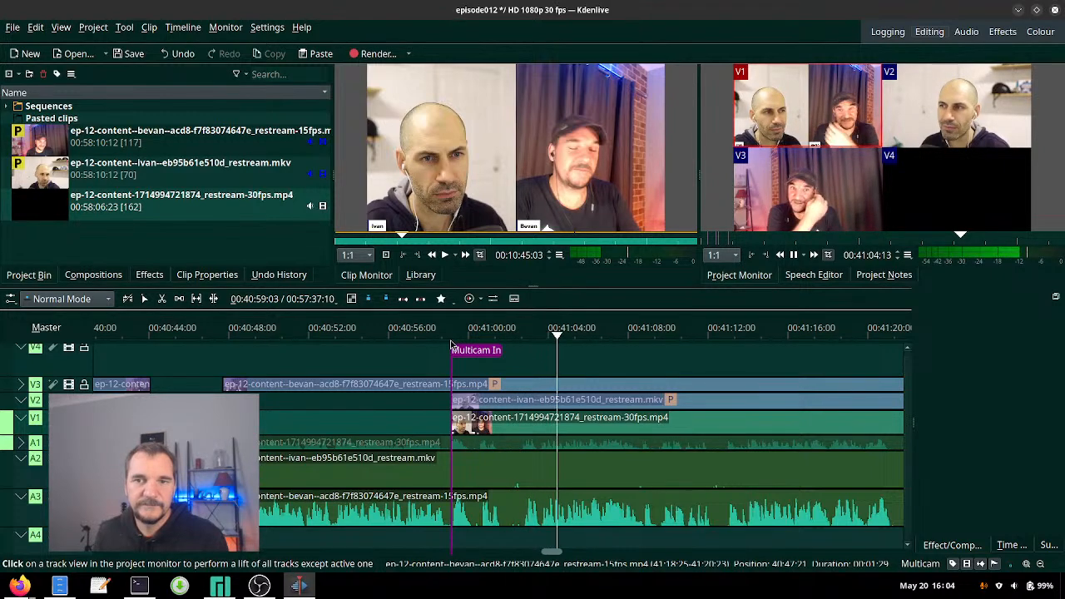
{"action": "left_click_drag", "start_coordinate": [555, 340], "coordinate": [542, 341]}
{"action": "key", "text": "3"}
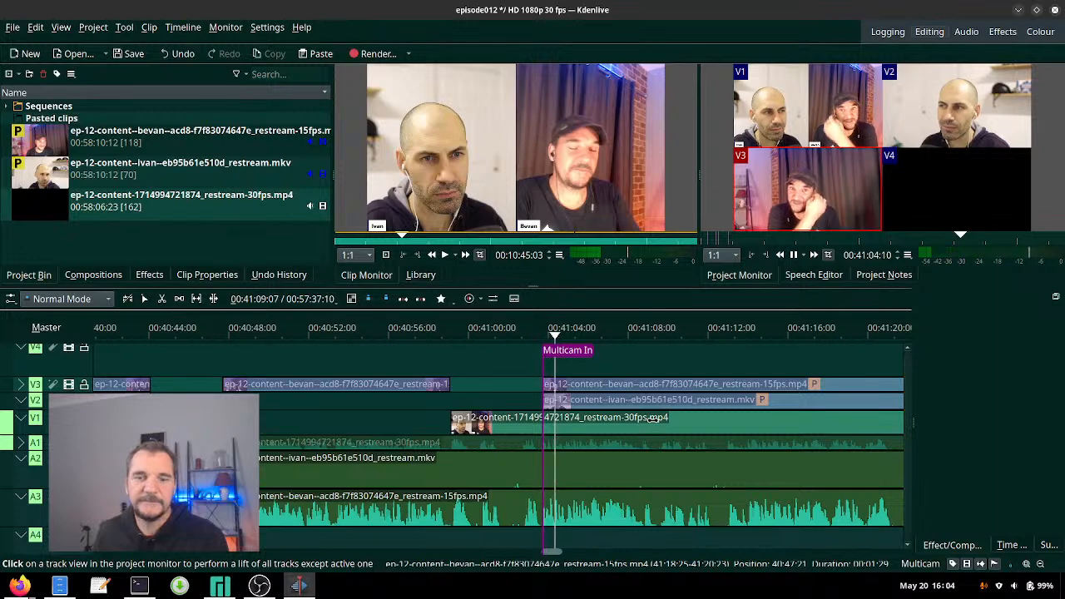
- Switch the active camera track to V1 at 00:41:12:25 and back to V3 at about 00:41:21:24
{"action": "scroll", "coordinate": [648, 422], "scroll_direction": "down", "scroll_amount": 2}
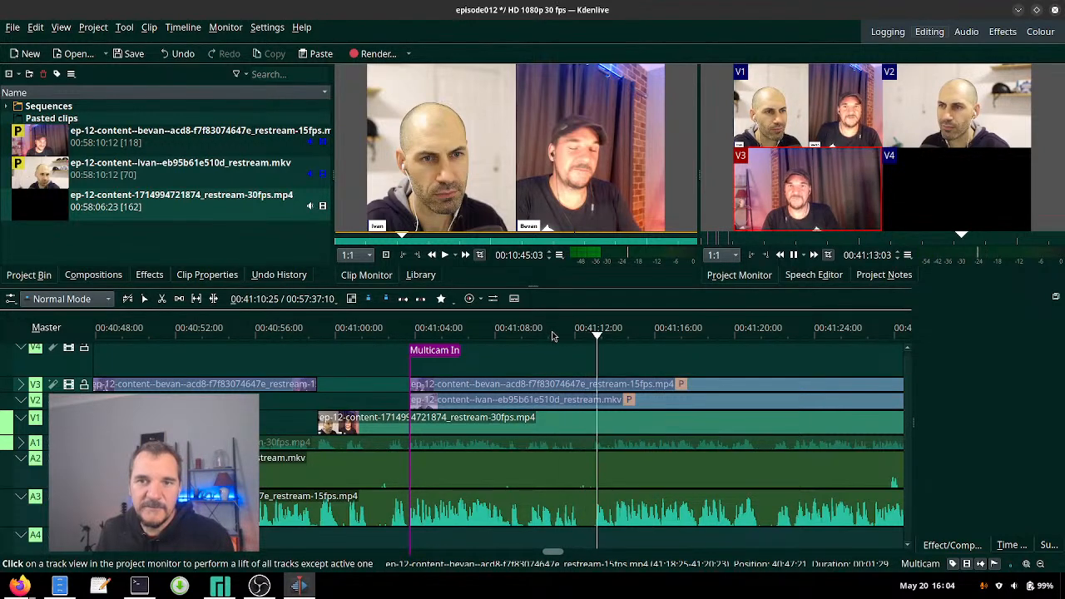
{"action": "key", "text": "space"}
{"action": "left_click_drag", "start_coordinate": [593, 335], "coordinate": [591, 335]}
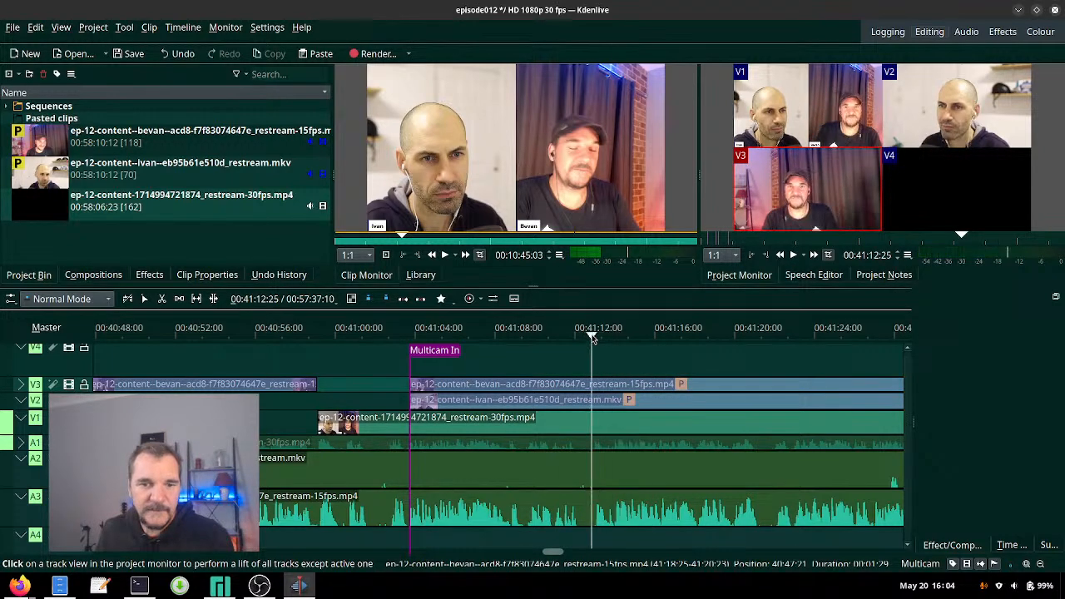
{"action": "key", "text": "1"}
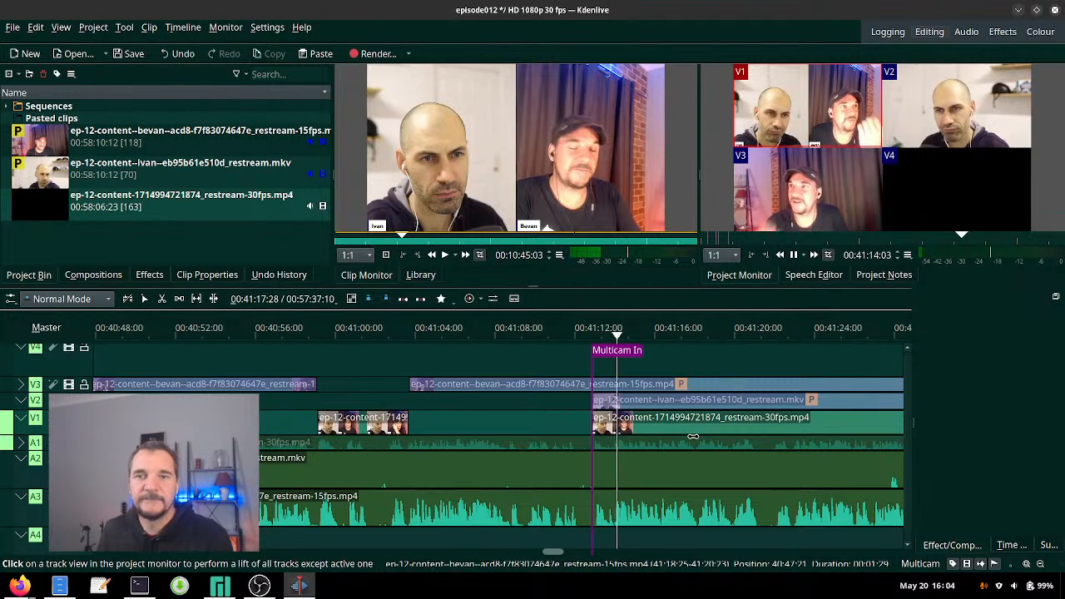
{"action": "scroll", "coordinate": [692, 436], "scroll_direction": "right", "scroll_amount": 3}
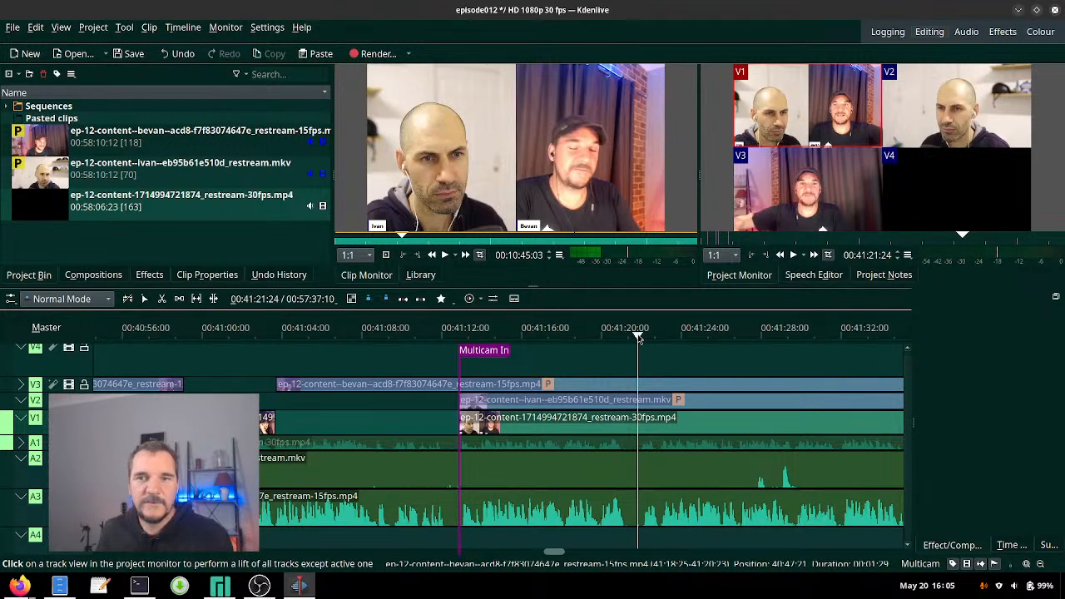
{"action": "key", "text": "3"}
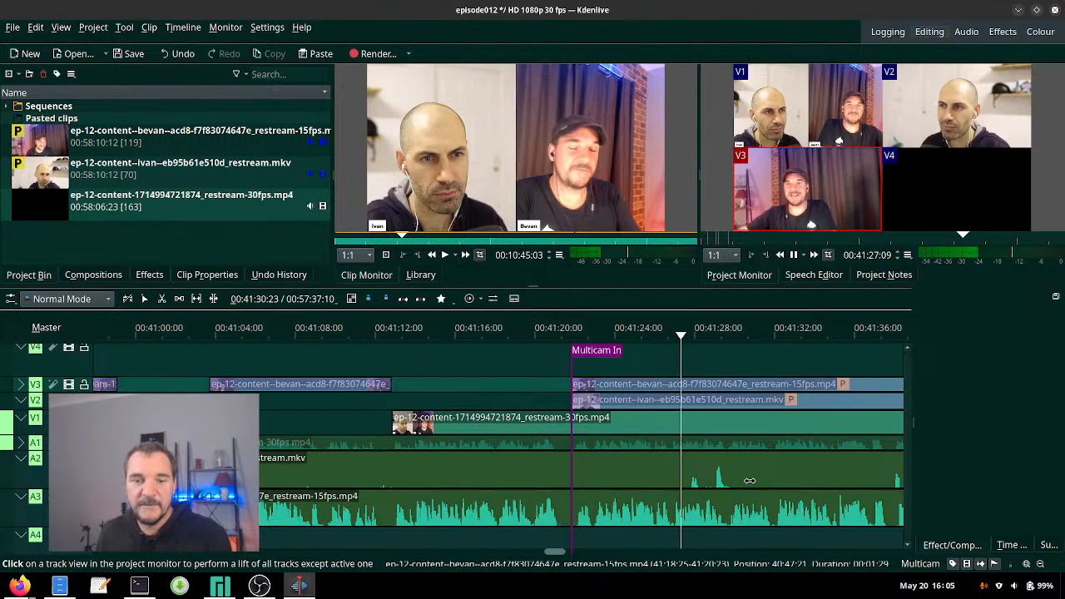
- Switch the active camera track to V1 at about 00:41:27:20 and back to V3 at about 00:41:32
{"action": "key", "text": "1"}
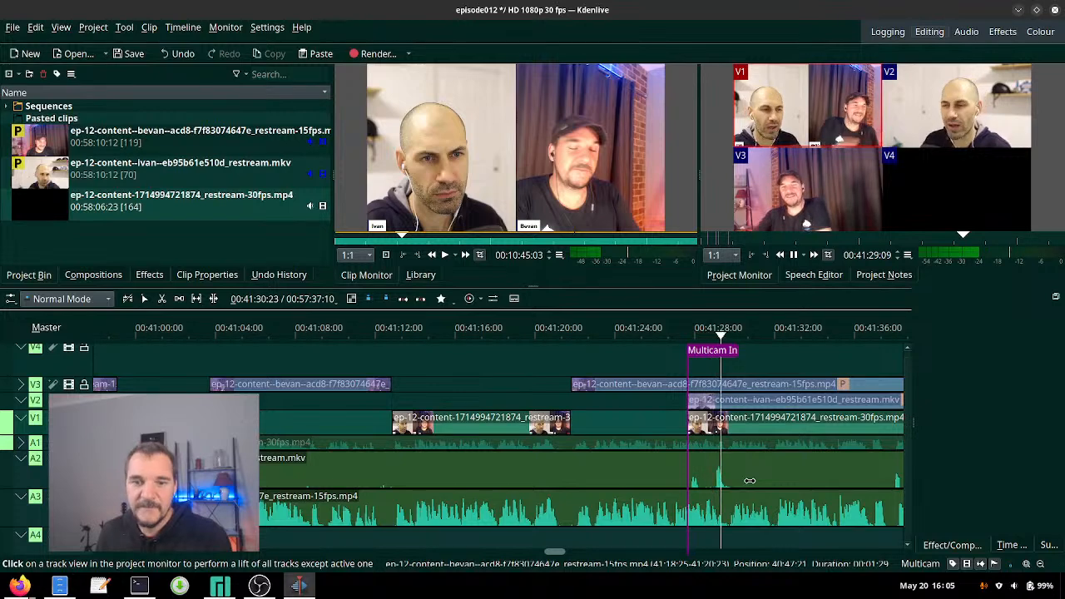
{"action": "scroll", "coordinate": [749, 481], "scroll_direction": "down", "scroll_amount": 3}
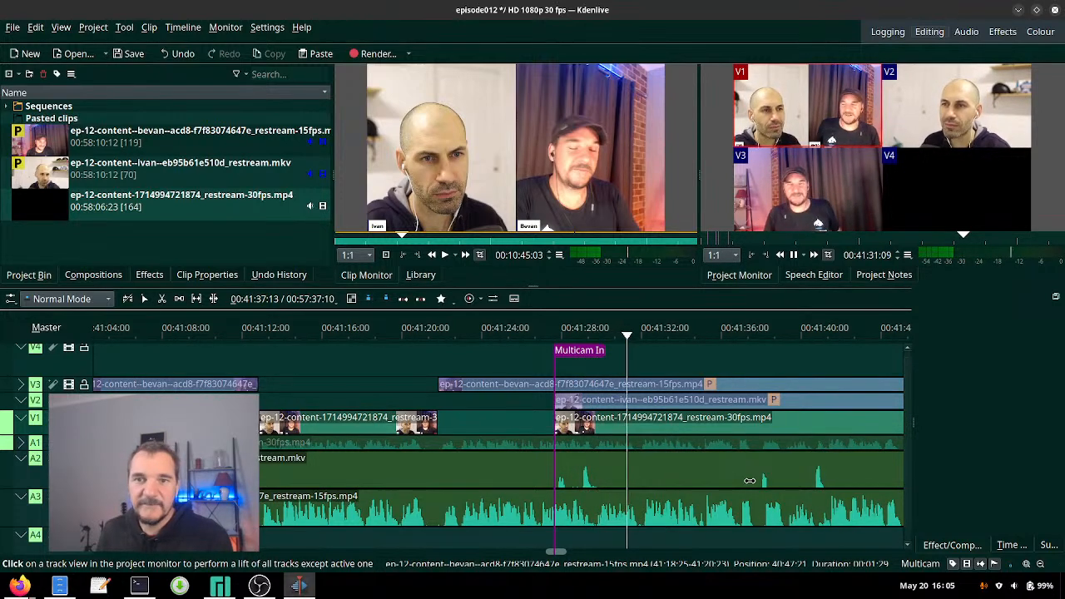
{"action": "key", "text": "3"}
{"action": "scroll", "coordinate": [749, 481], "scroll_direction": "down", "scroll_amount": 3}
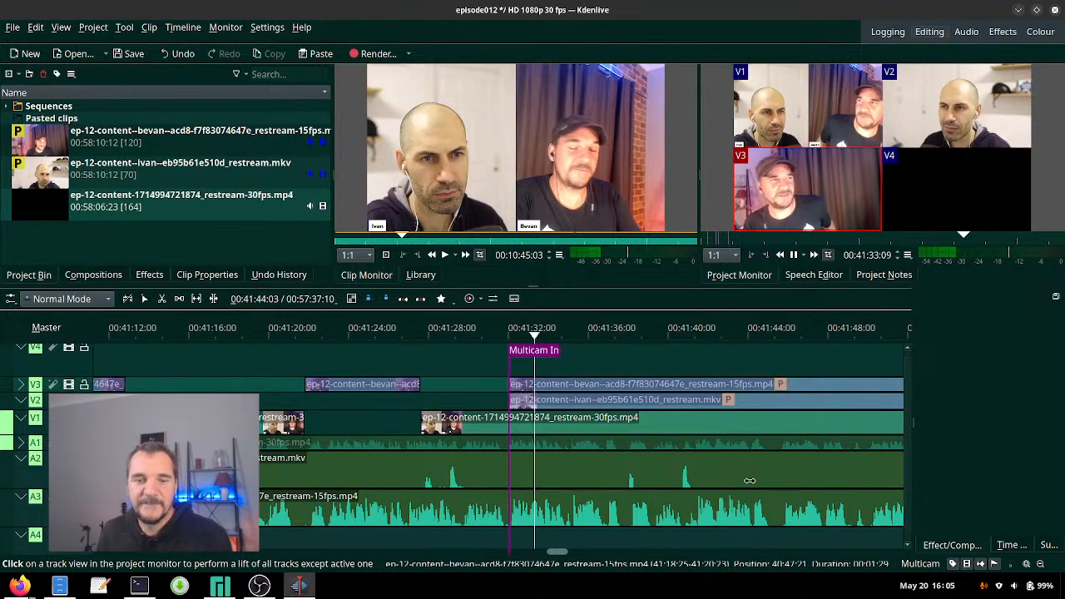
- Switch the active camera track to V1 at about 00:41:38 and back to V3 at about 00:41:46
{"action": "scroll", "coordinate": [750, 481], "scroll_direction": "down", "scroll_amount": 2}
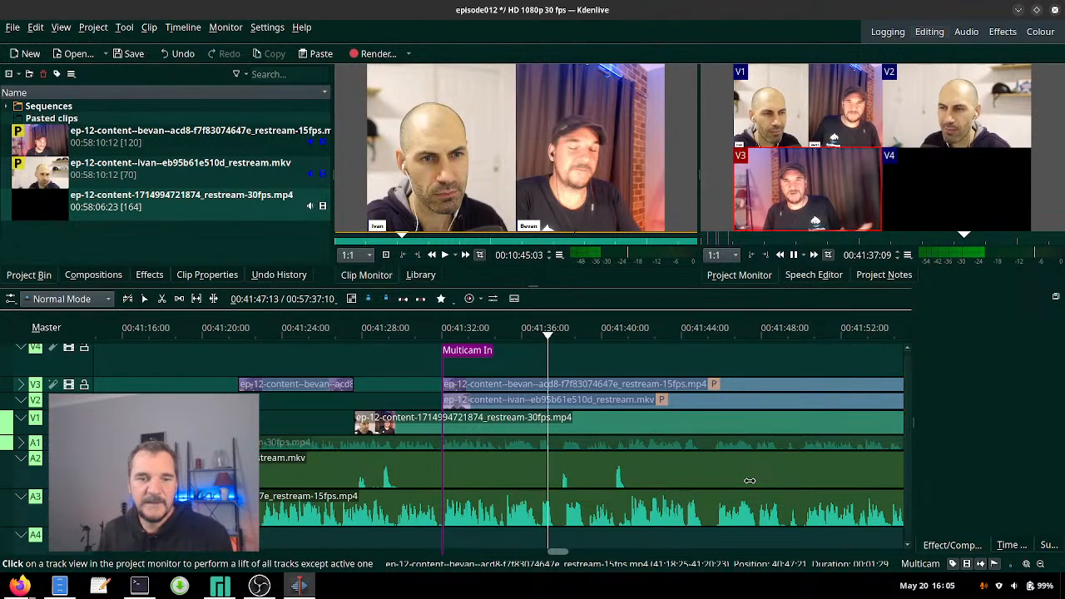
{"action": "key", "text": "1"}
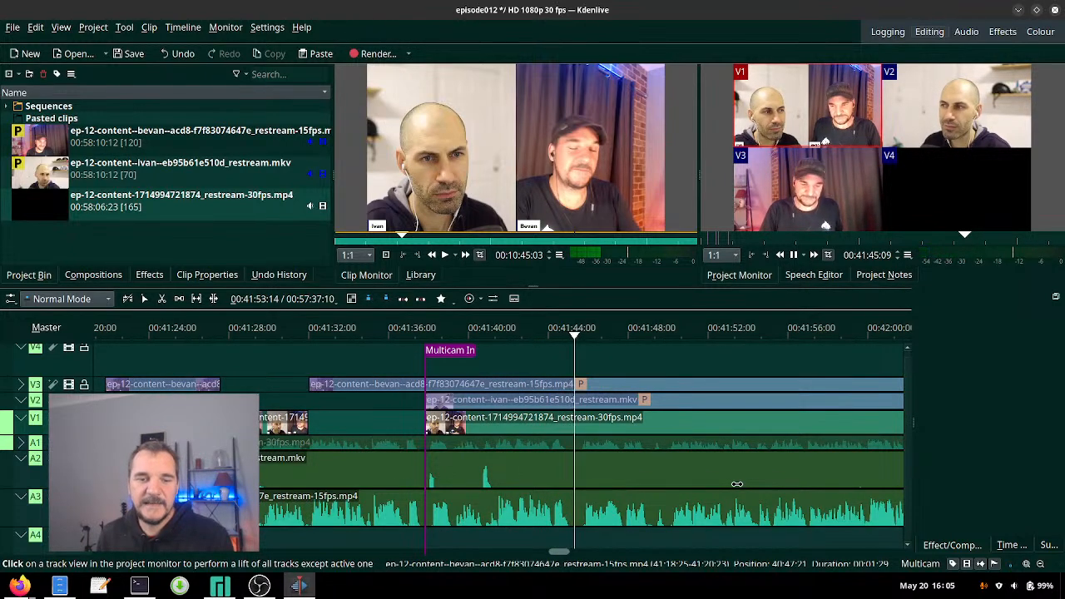
{"action": "key", "text": "3"}
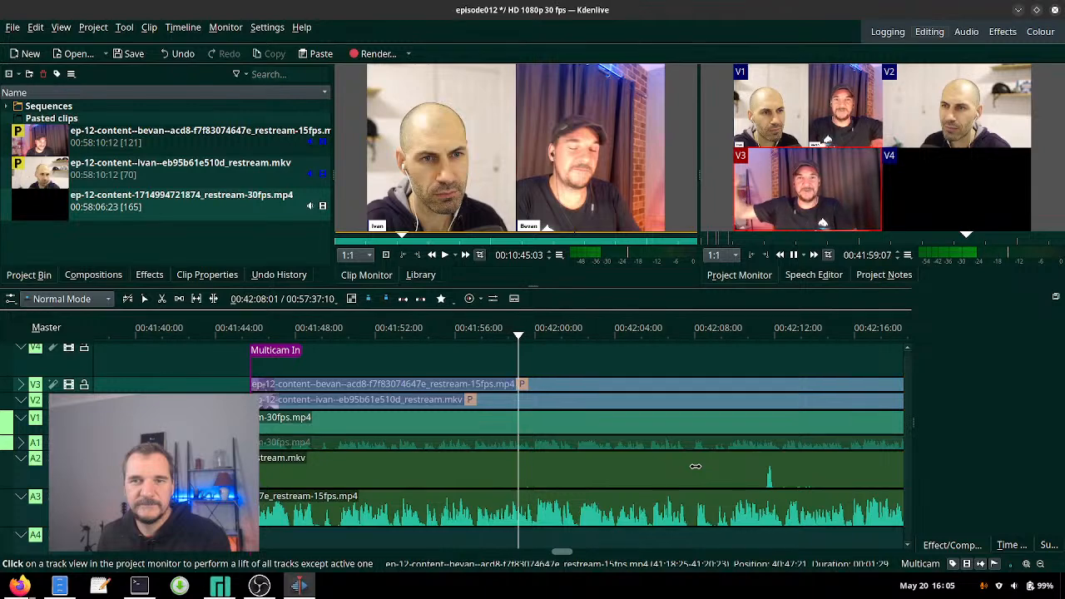
- Replay from about 00:41:57, switching the active camera track to V1 at about 00:41:58:15 and to V3 at about 00:42:04
{"action": "left_click", "coordinate": [472, 335]}
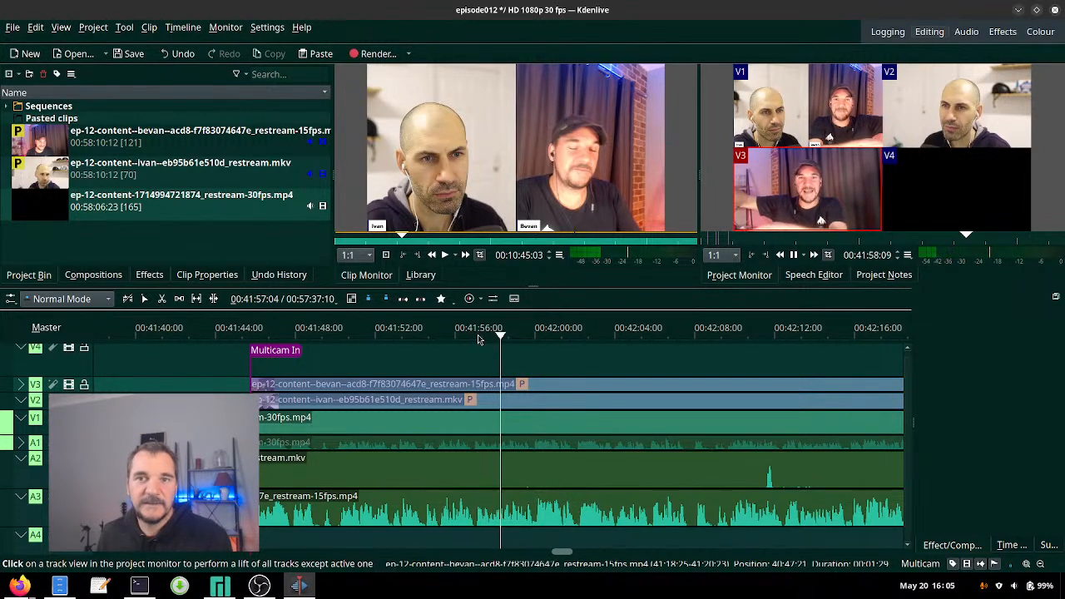
{"action": "key", "text": "1"}
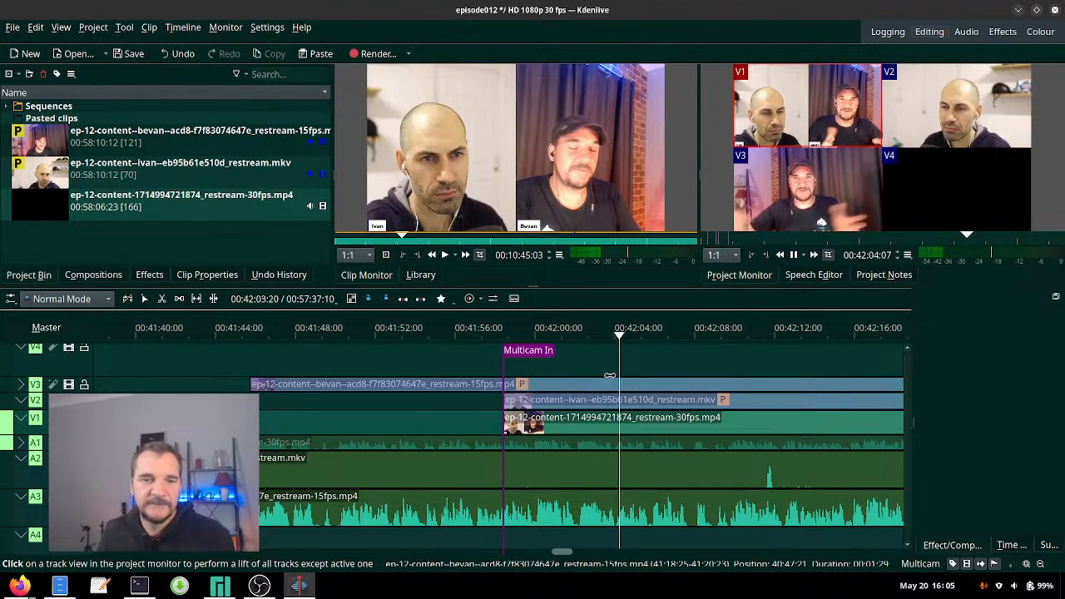
{"action": "left_click", "coordinate": [584, 334]}
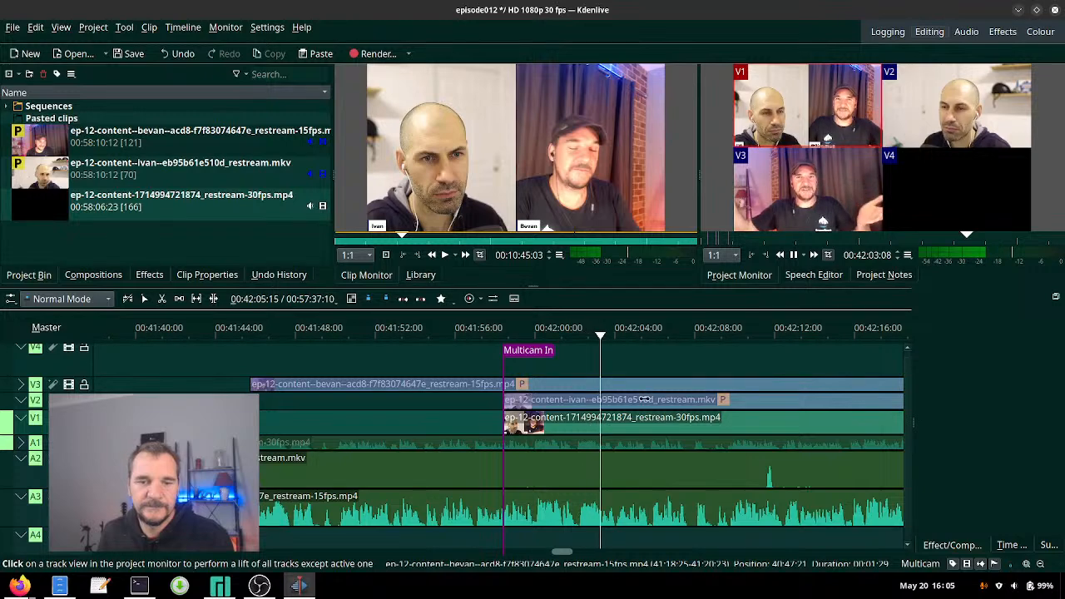
{"action": "key", "text": "3"}
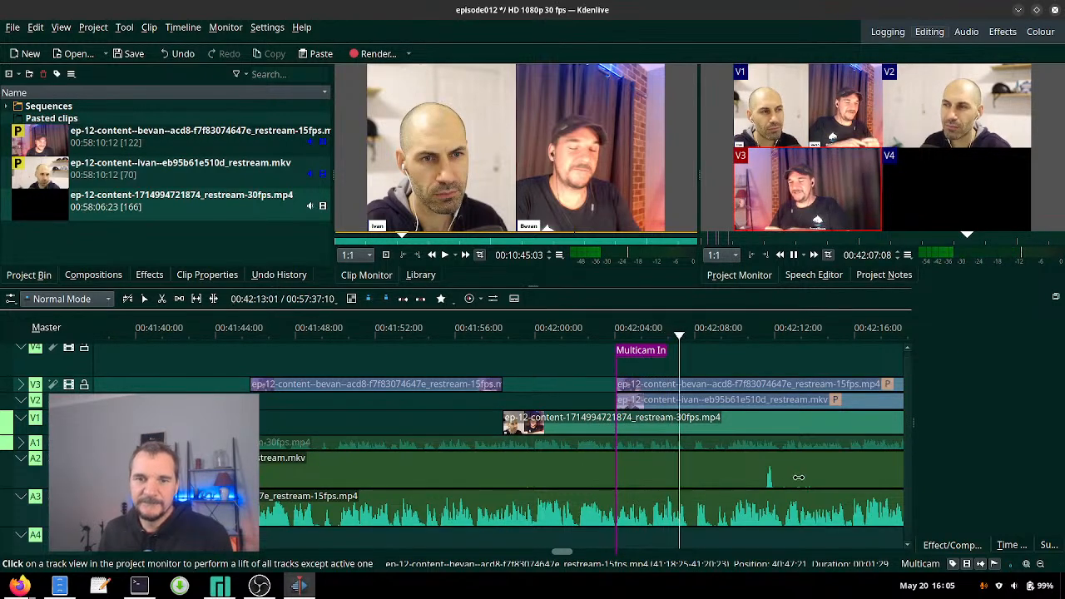
- Switch the active camera track to V1 at about 00:42:11:15 and back to V3 at about 00:42:16
{"action": "scroll", "coordinate": [799, 476], "scroll_direction": "down", "scroll_amount": 2}
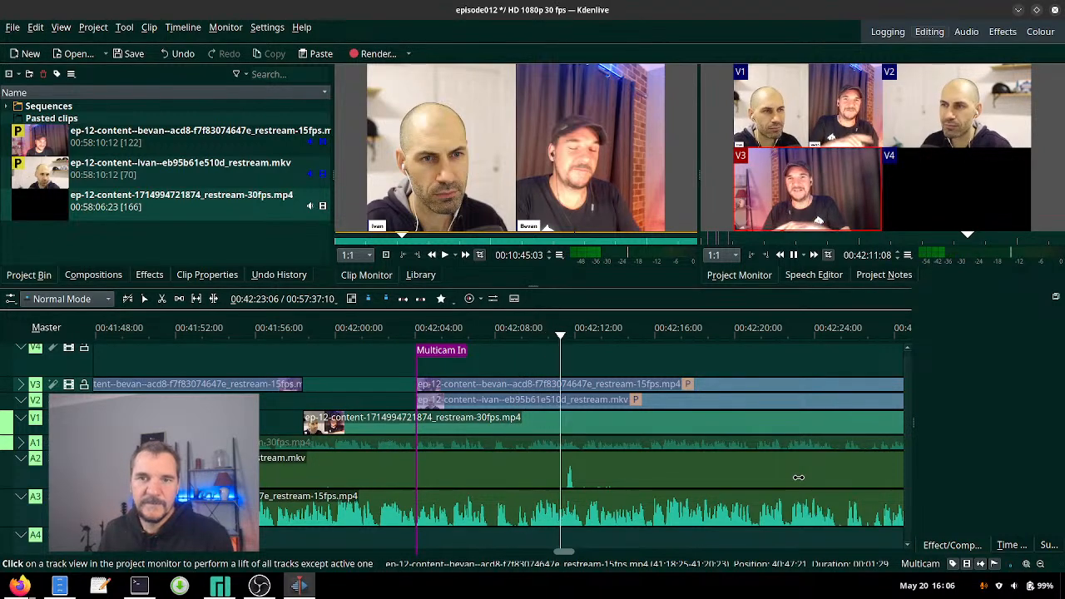
{"action": "key", "text": "1"}
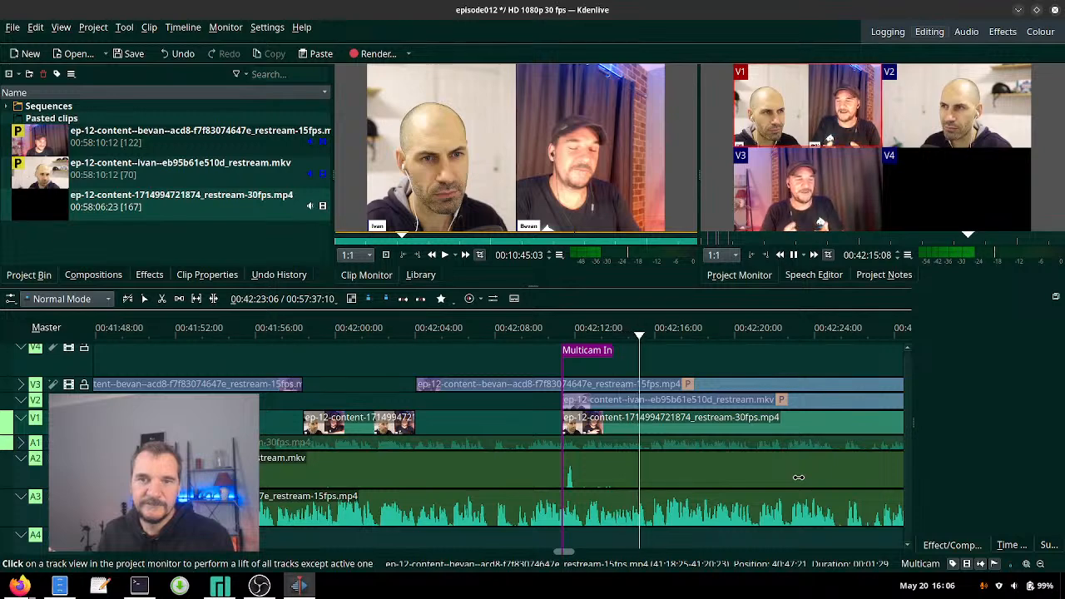
{"action": "key", "text": "3"}
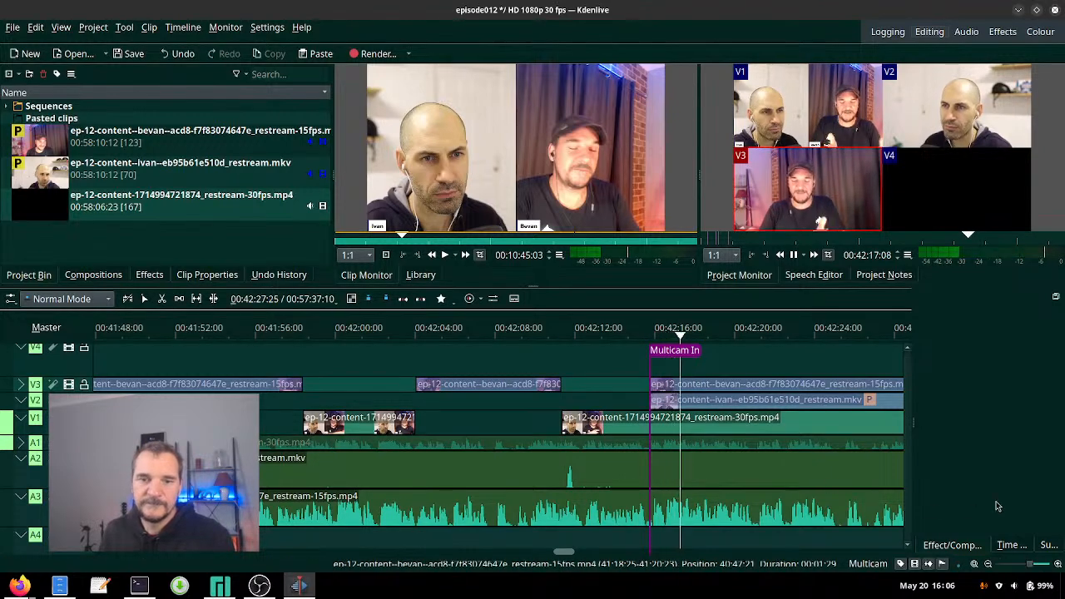
- Replay from about 00:42:25, switch the active camera track to V1 at about 00:42:27 and V3 at about 00:42:35, and pause at 00:42:41:04
{"action": "scroll", "coordinate": [739, 458], "scroll_direction": "down", "scroll_amount": 9}
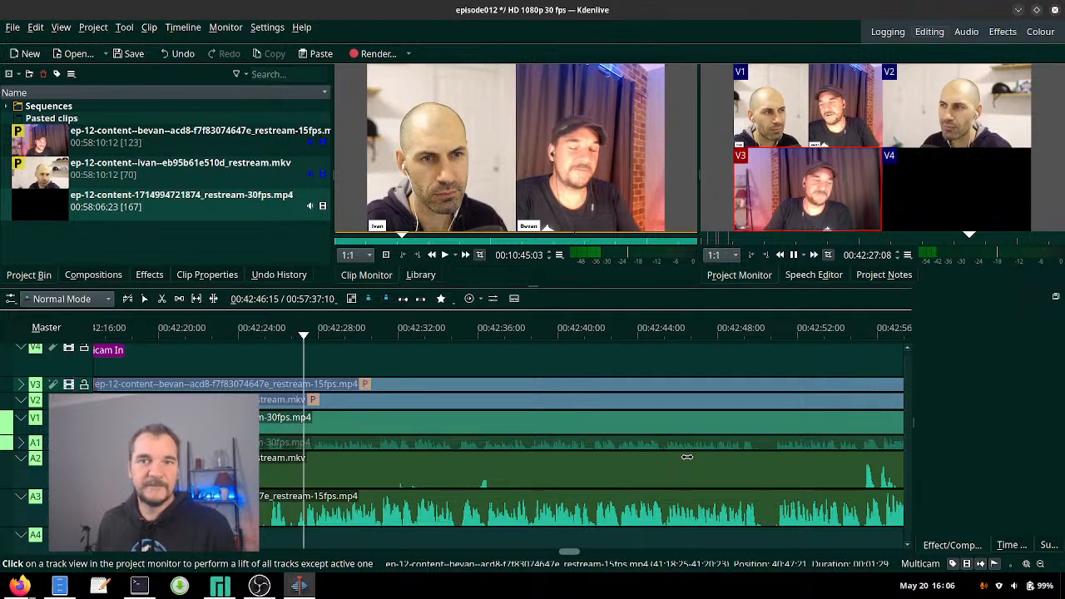
{"action": "left_click", "coordinate": [263, 338]}
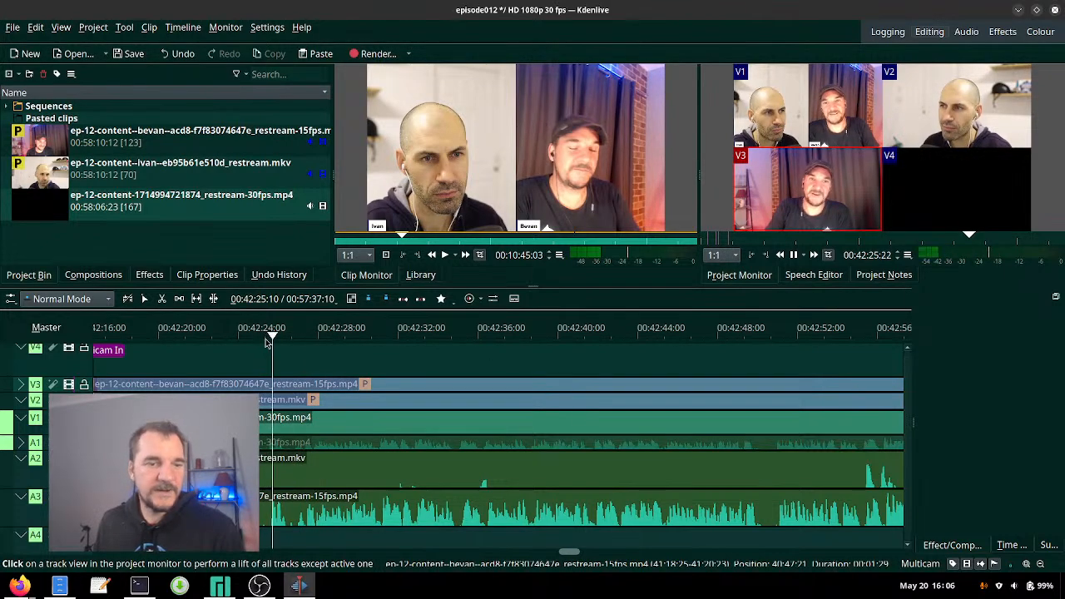
{"action": "key", "text": "1"}
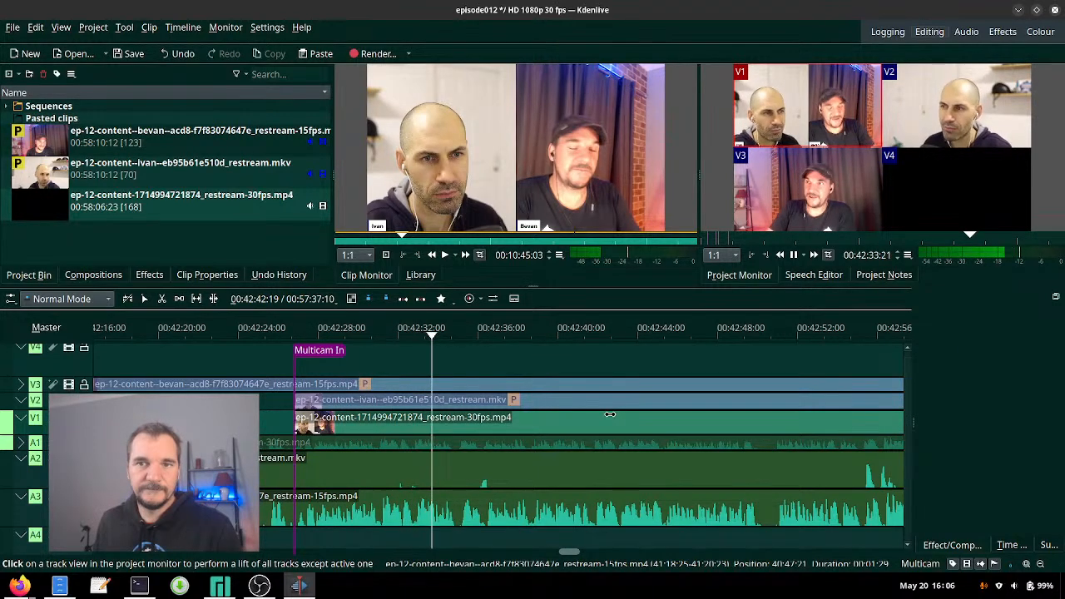
{"action": "key", "text": "3"}
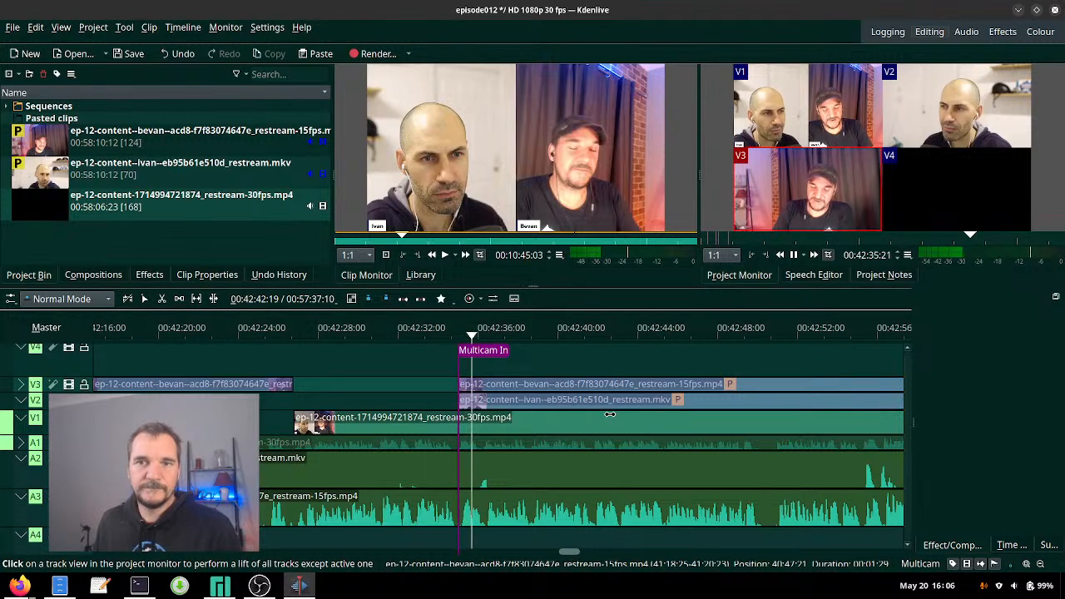
{"action": "scroll", "coordinate": [650, 453], "scroll_direction": "down", "scroll_amount": 2}
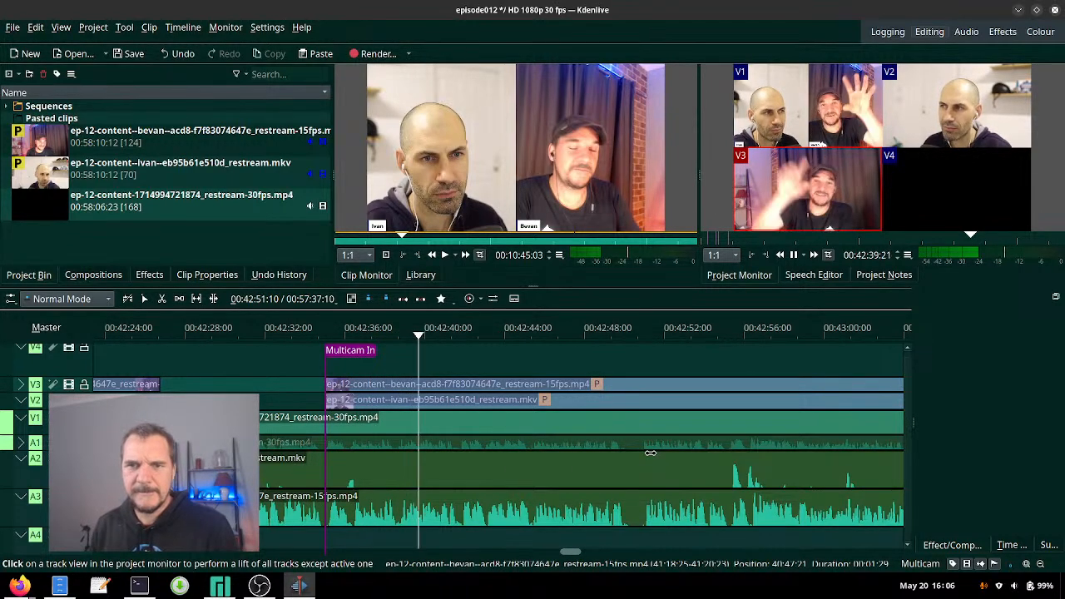
{"action": "key", "text": "space"}
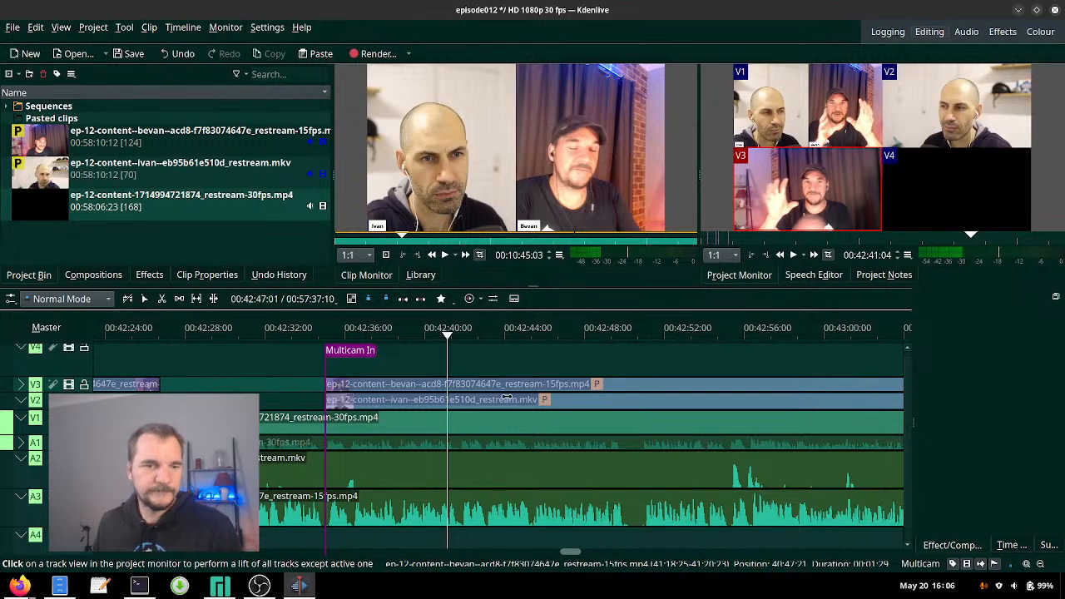
- Replay from about 00:42:38:15, switching the active camera track to V1 at about 00:42:39 and back to V3 at about 00:42:43
{"action": "left_click", "coordinate": [394, 342]}
{"action": "key", "text": "space"}
{"action": "key", "text": "1"}
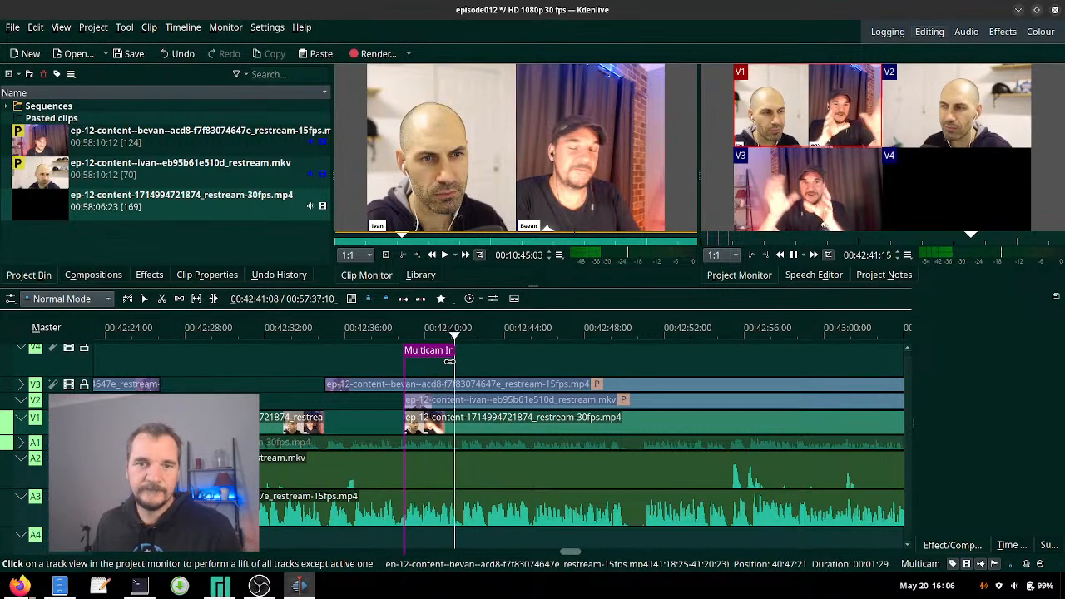
{"action": "key", "text": "3"}
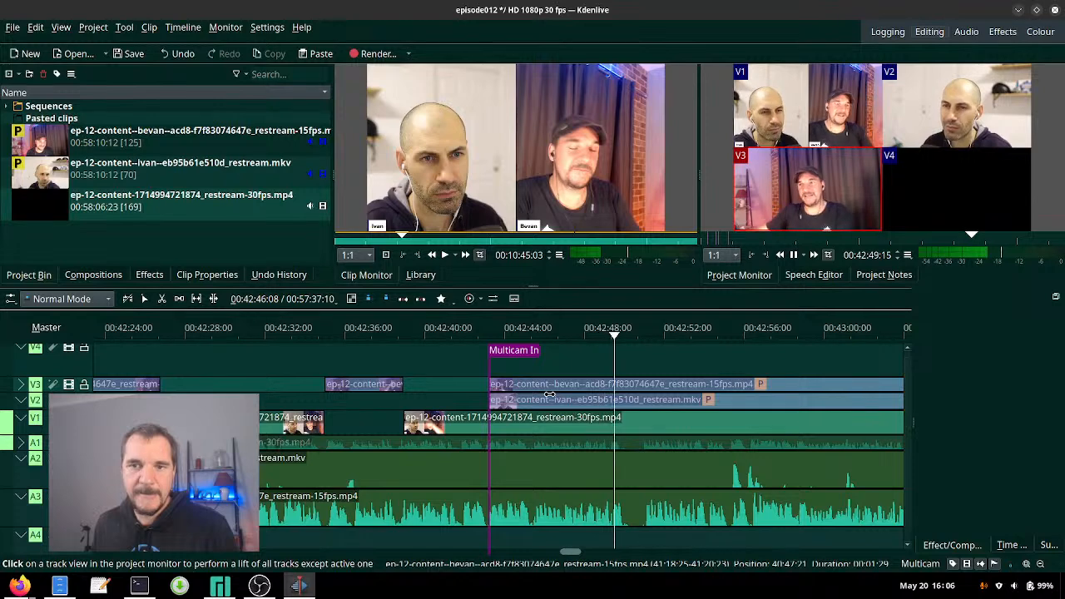
- Switch the active camera track to V1 at about 00:42:51 and back to V3 at about 00:43:06
{"action": "key", "text": "1"}
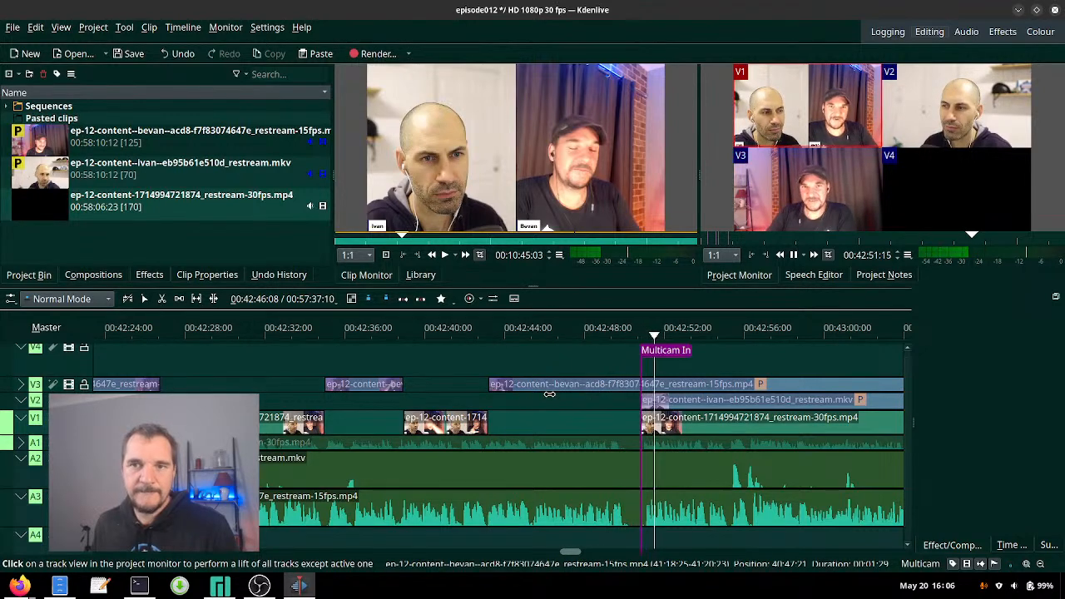
{"action": "scroll", "coordinate": [798, 462], "scroll_direction": "down", "scroll_amount": 2}
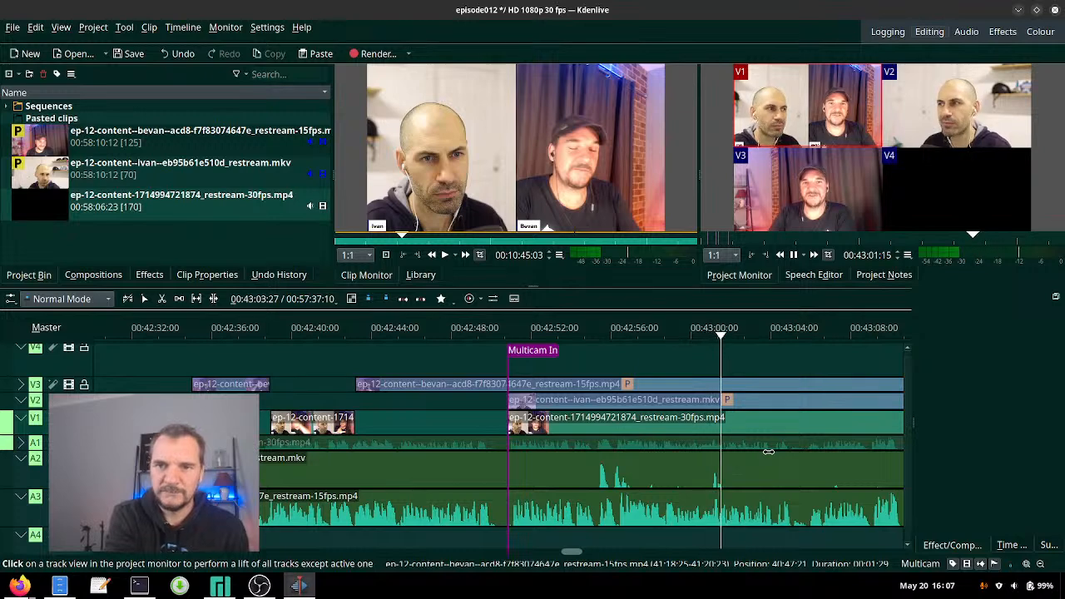
{"action": "scroll", "coordinate": [768, 452], "scroll_direction": "right", "scroll_amount": 2}
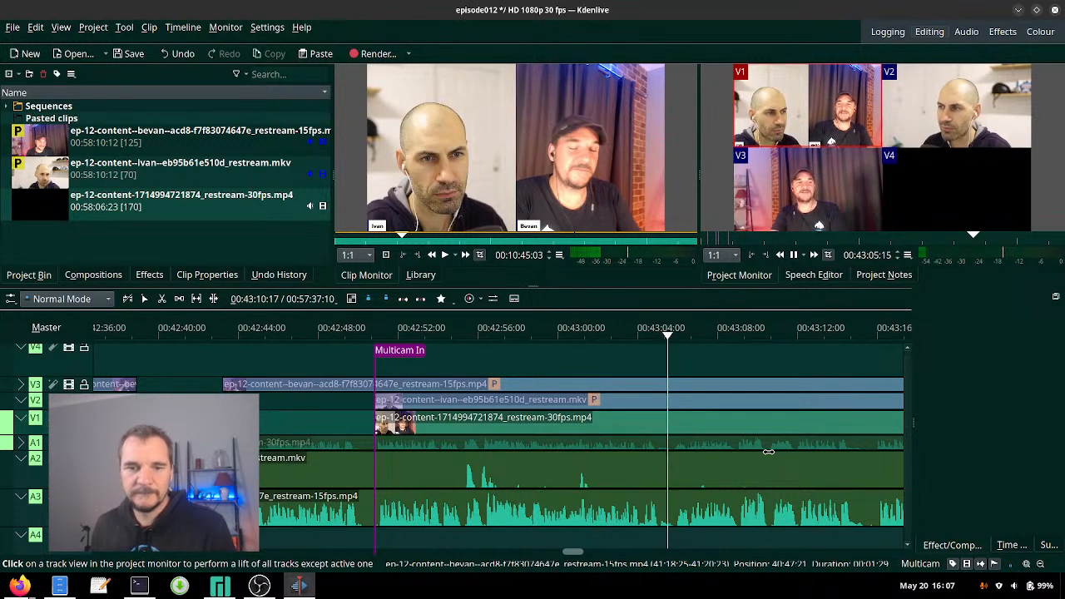
{"action": "key", "text": "3"}
{"action": "scroll", "coordinate": [898, 476], "scroll_direction": "right", "scroll_amount": 8}
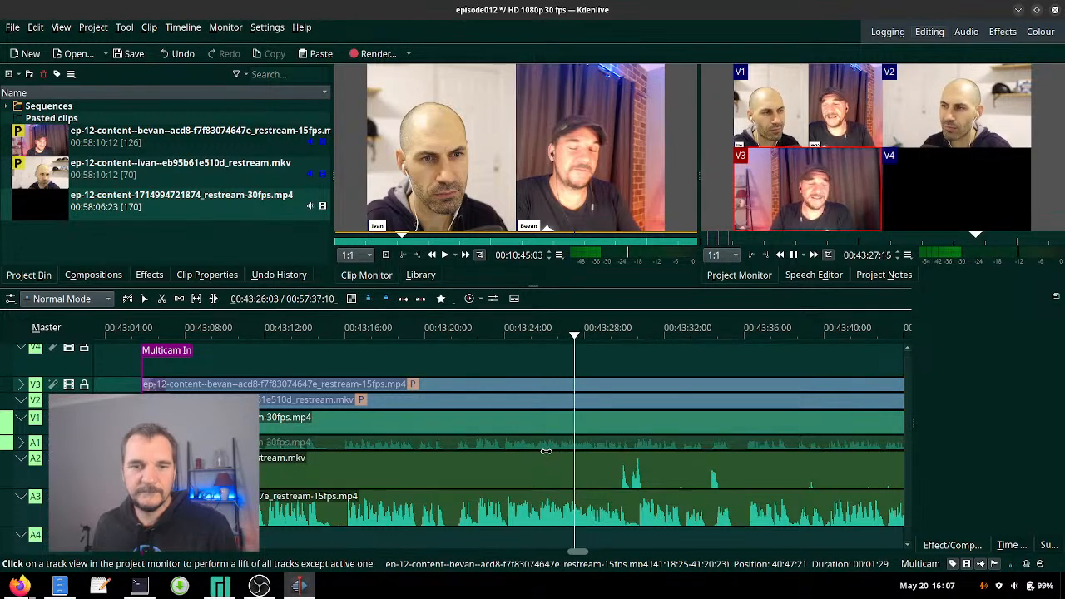
- Switch the active camera track to V1 at about 00:43:29 and 00:43:48, returning to V3 at about 00:43:36 and 00:43:54
{"action": "key", "text": "1"}
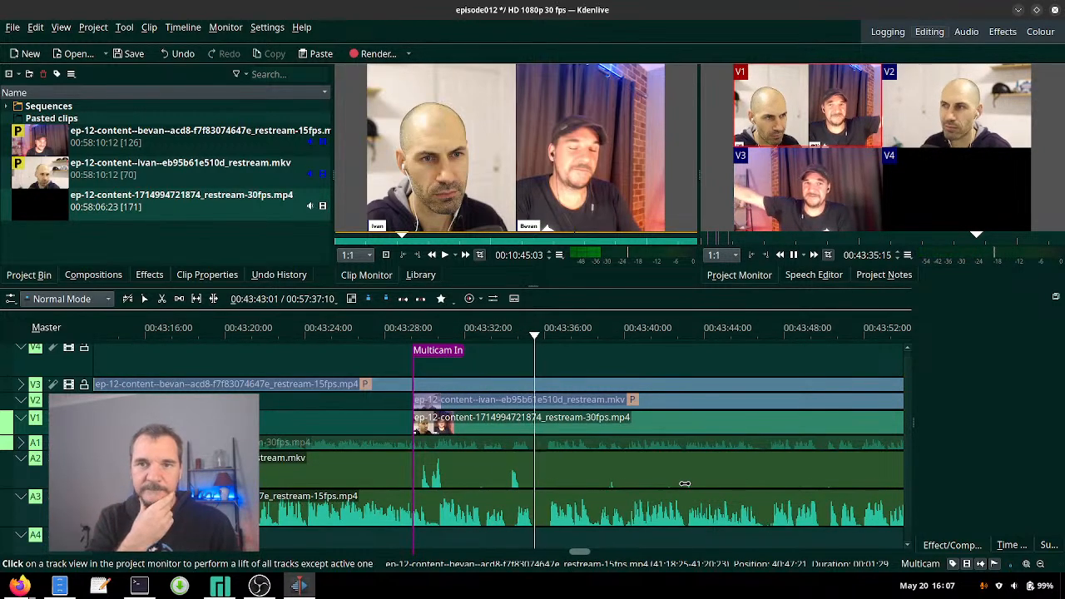
{"action": "key", "text": "3"}
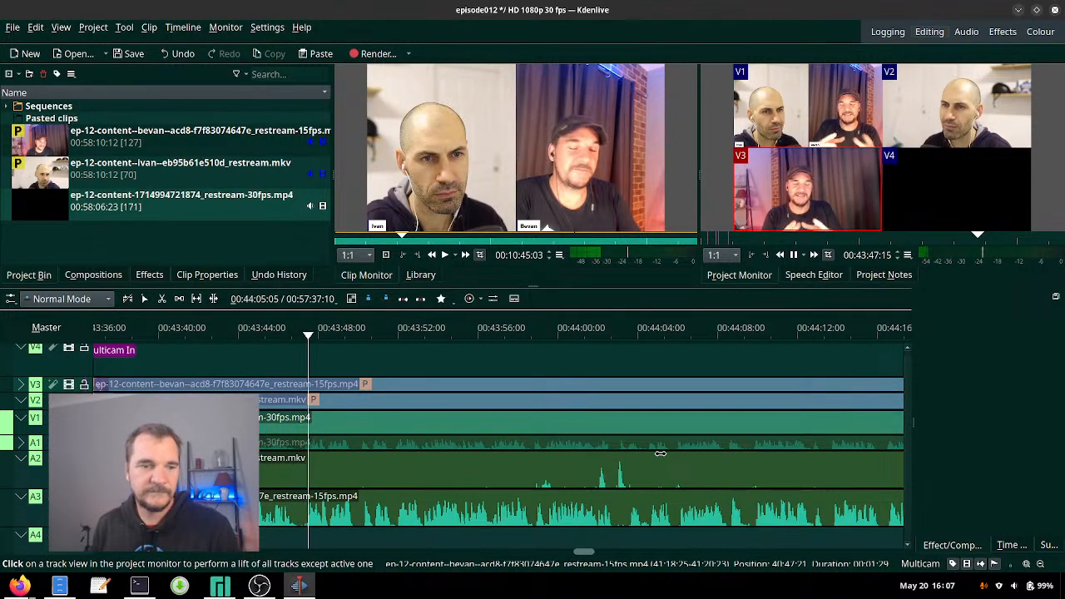
{"action": "key", "text": "1"}
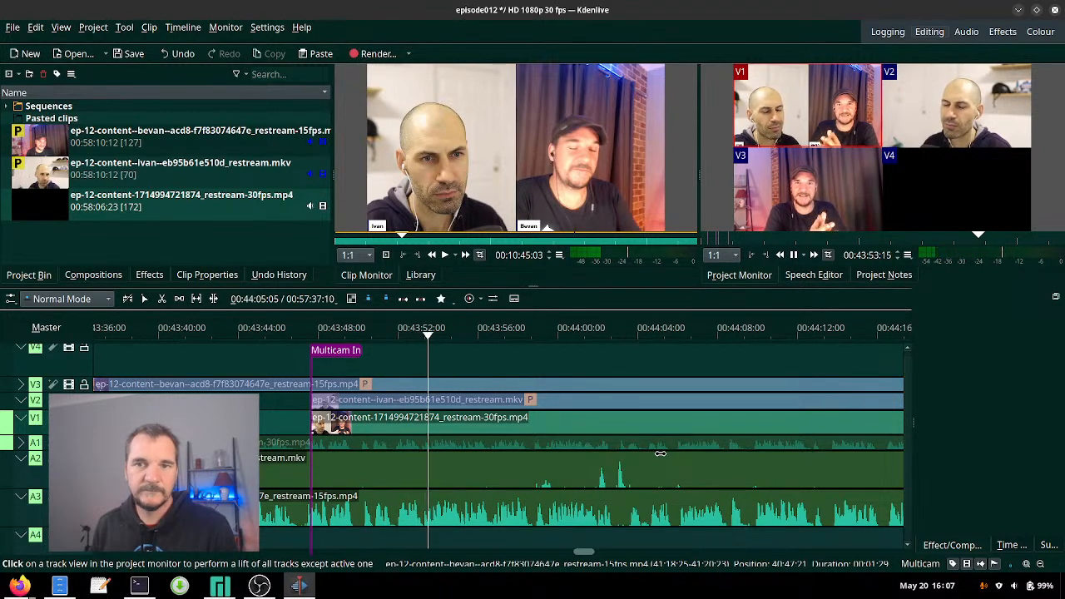
{"action": "key", "text": "3"}
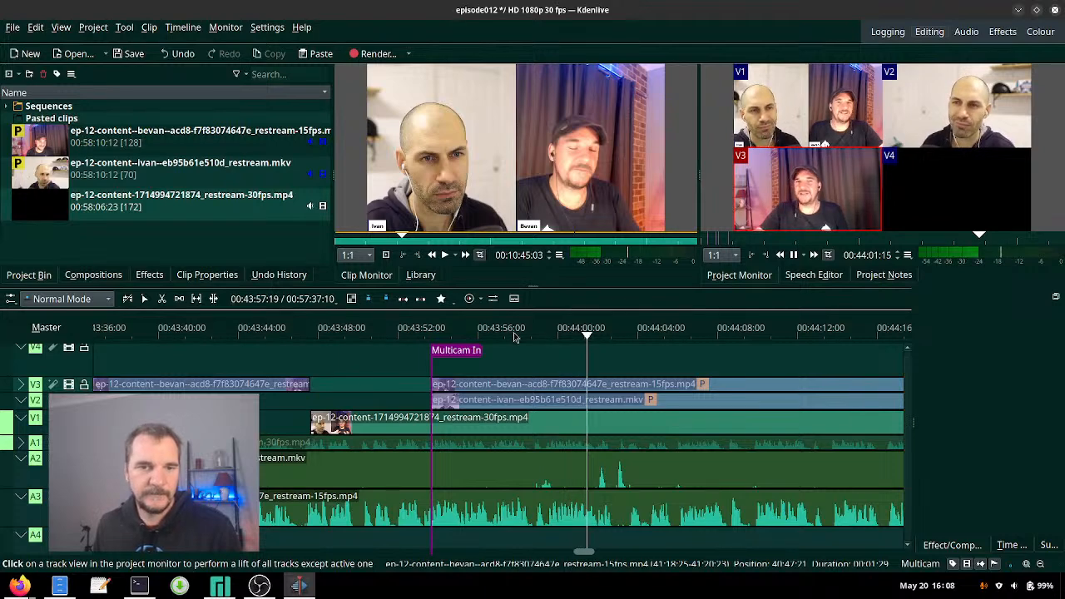
- Move back and switch the active camera track to V1 at about 00:43:59, then replay from 00:44:05:15 and switch to V3 at about 00:44:06
{"action": "left_click_drag", "start_coordinate": [515, 336], "coordinate": [528, 339]}
{"action": "key", "text": "1"}
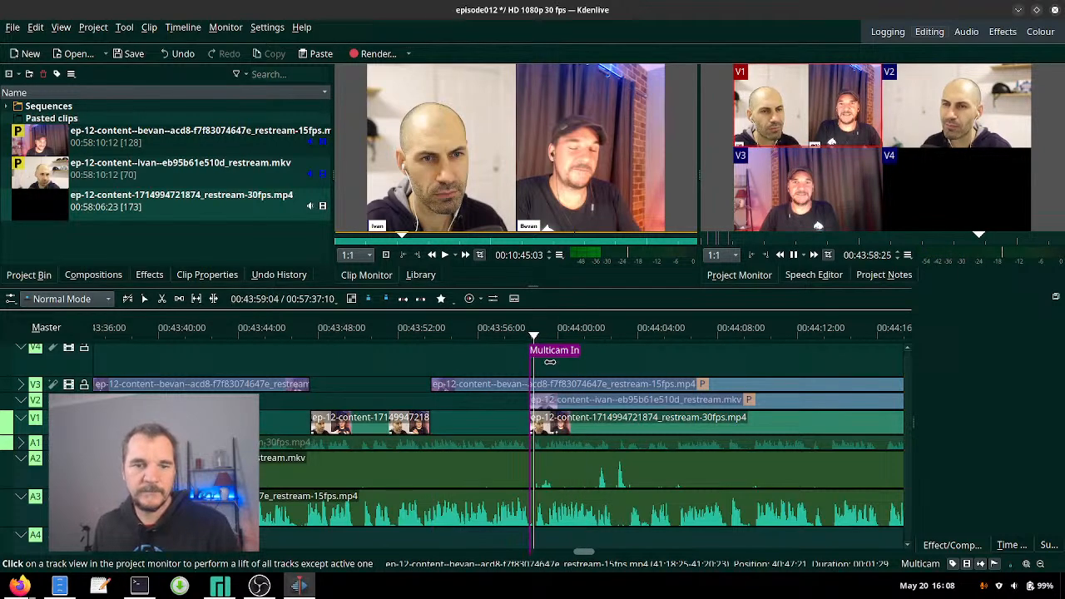
{"action": "scroll", "coordinate": [619, 398], "scroll_direction": "down", "scroll_amount": 2}
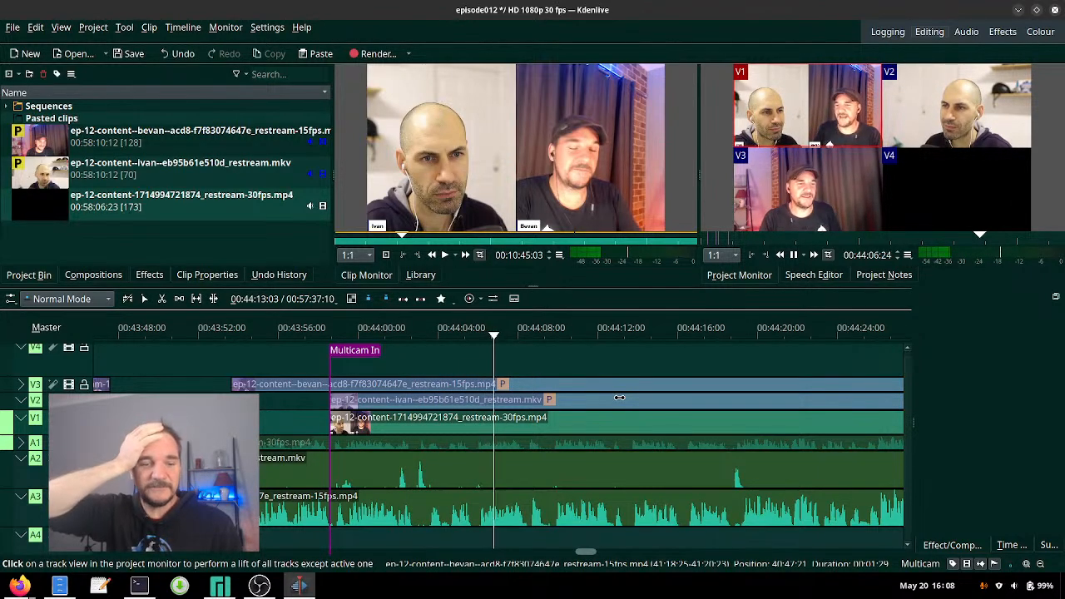
{"action": "left_click", "coordinate": [467, 332]}
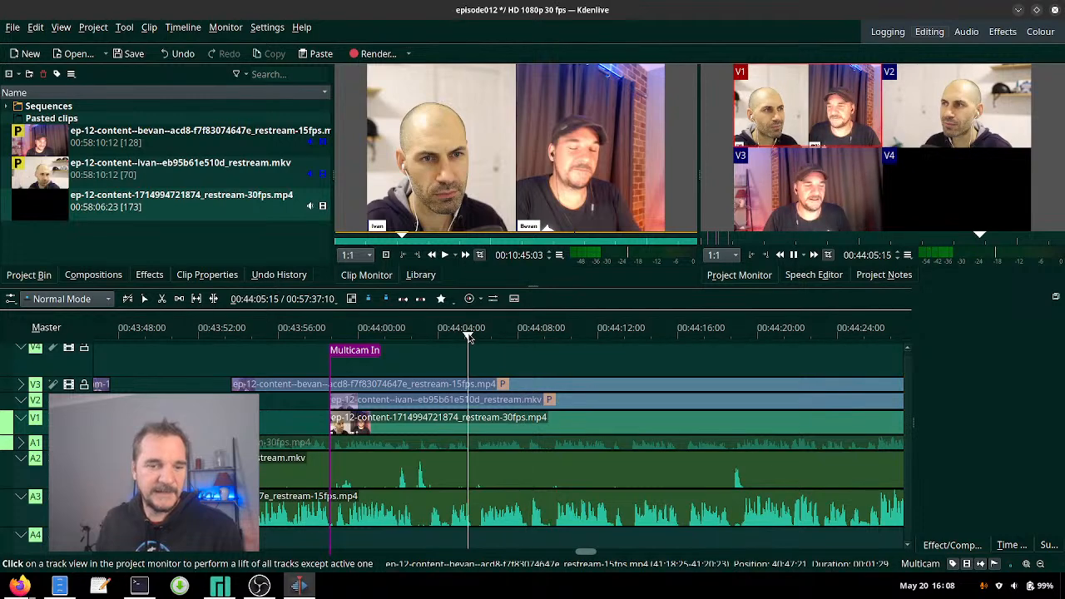
{"action": "key", "text": "3"}
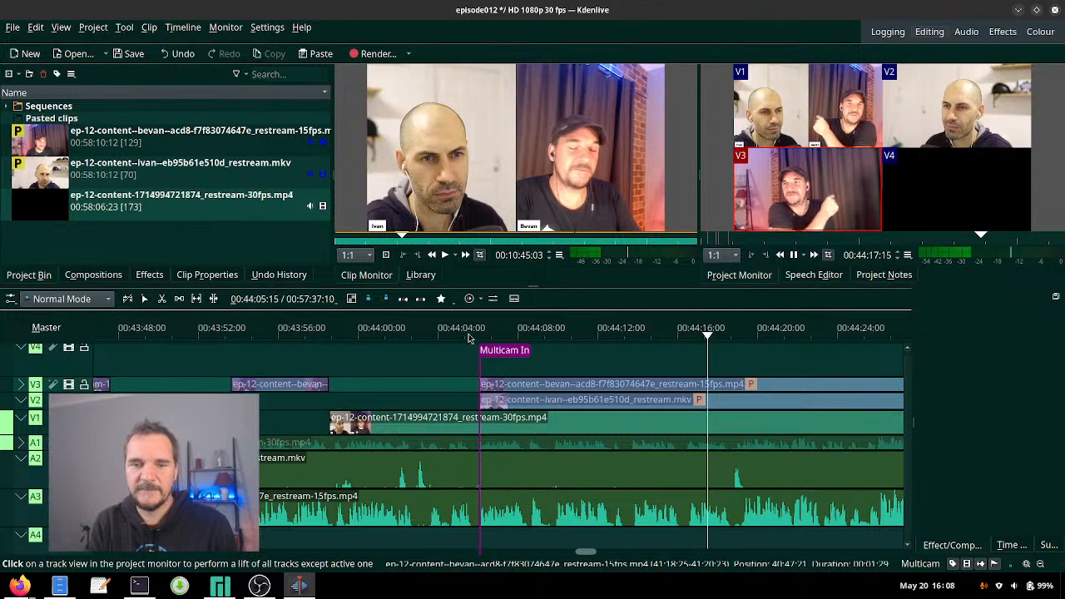
- Switch the active camera track to V1 at about 00:44:19, 00:44:31 and 00:44:43, returning to V3 at about 00:44:23, 00:44:35 and 00:44:48:15
{"action": "key", "text": "1"}
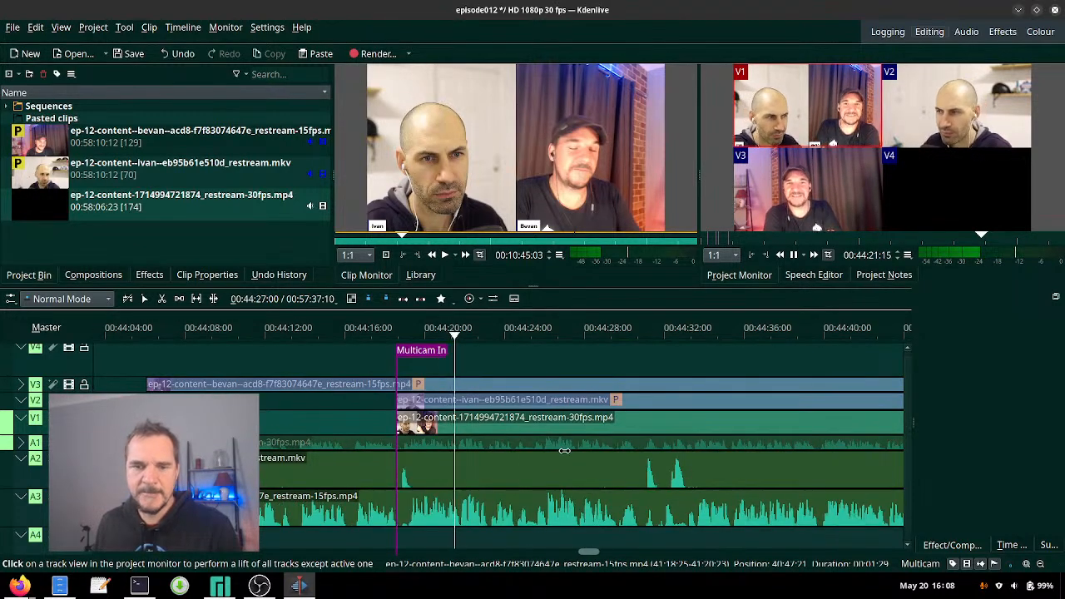
{"action": "key", "text": "3"}
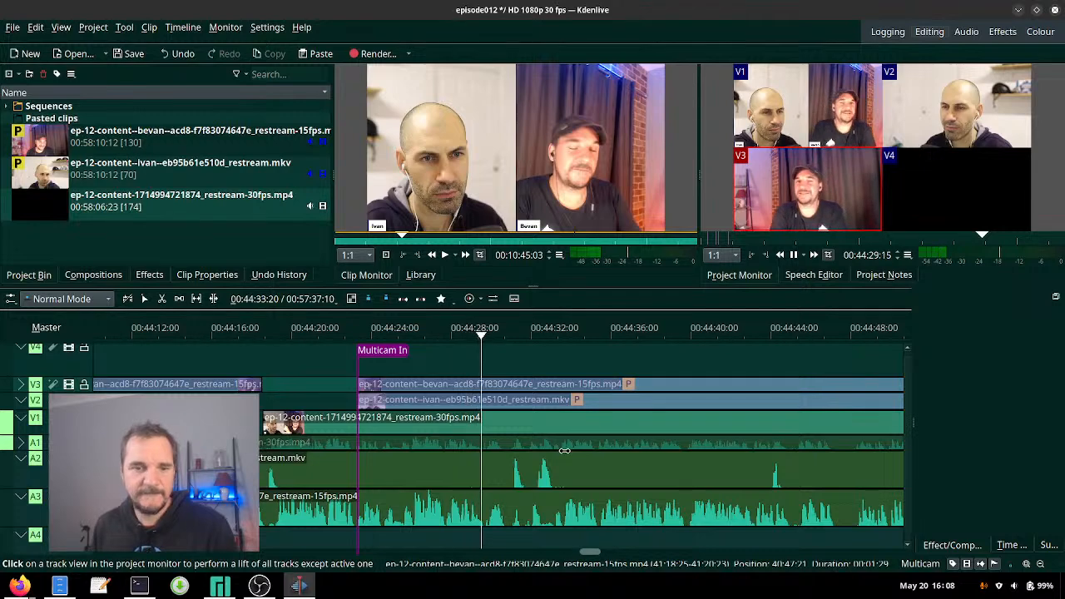
{"action": "key", "text": "1"}
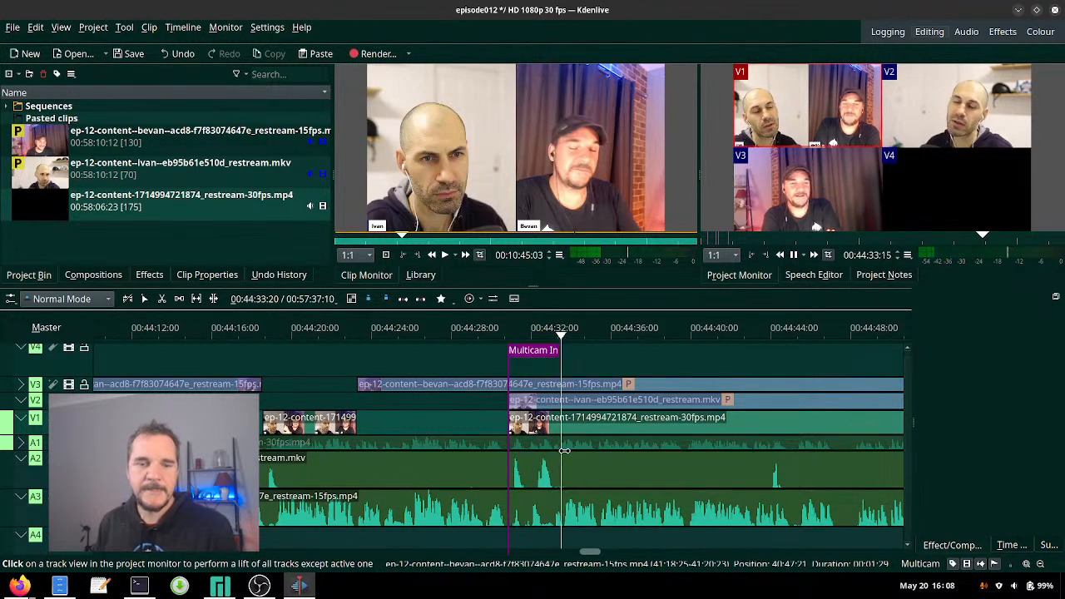
{"action": "key", "text": "3"}
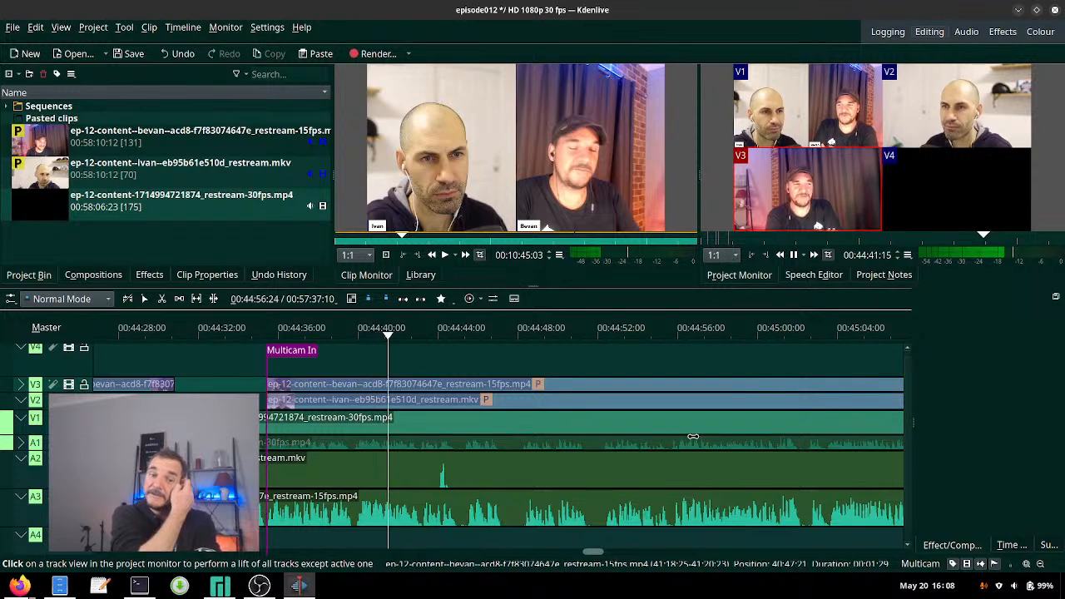
{"action": "key", "text": "1"}
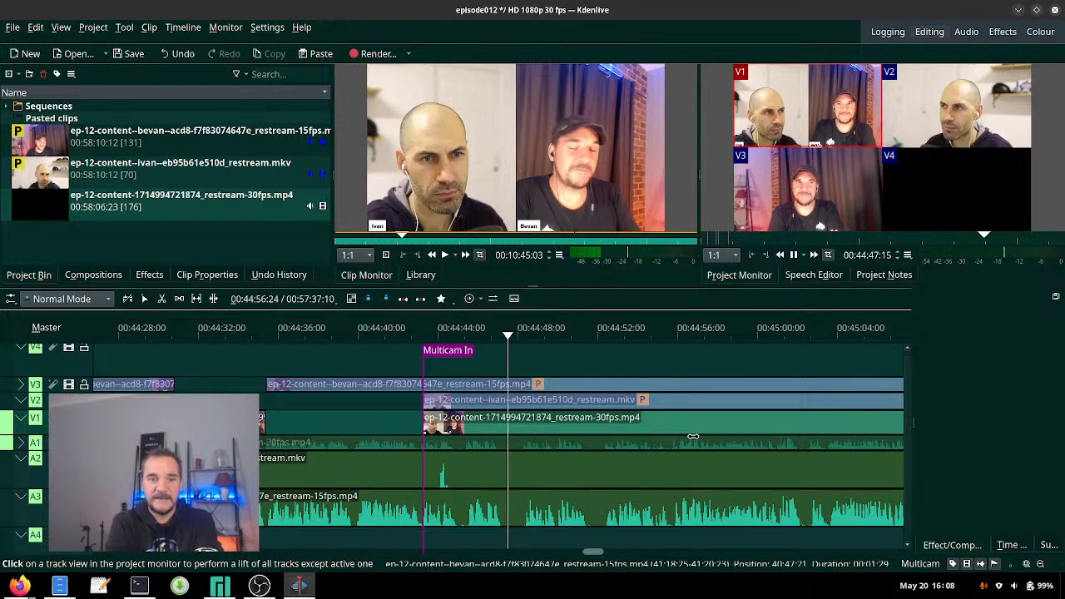
{"action": "key", "text": "3"}
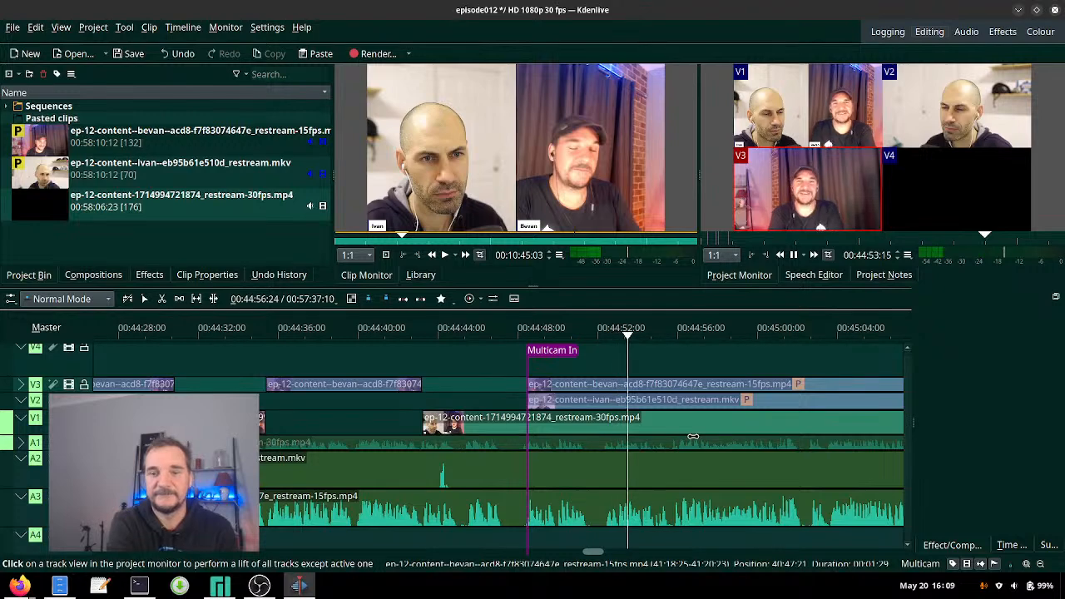
- Switch the active camera track to V1 at about 00:45:01, to V3 at about 00:45:07 and back to V1 at about 00:45:12
{"action": "scroll", "coordinate": [708, 443], "scroll_direction": "right", "scroll_amount": 3}
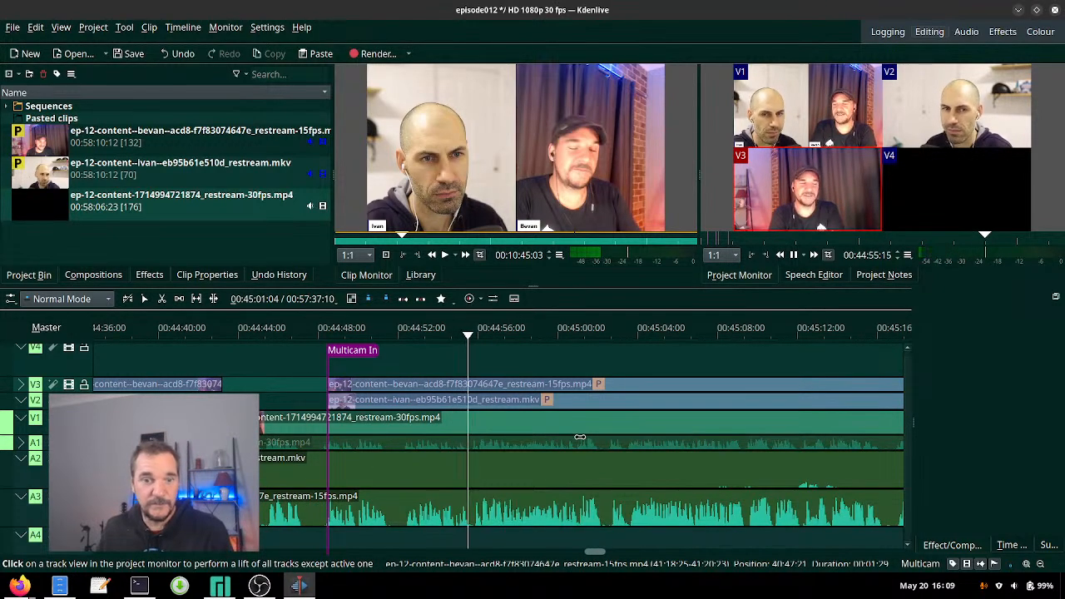
{"action": "scroll", "coordinate": [632, 442], "scroll_direction": "right", "scroll_amount": 1}
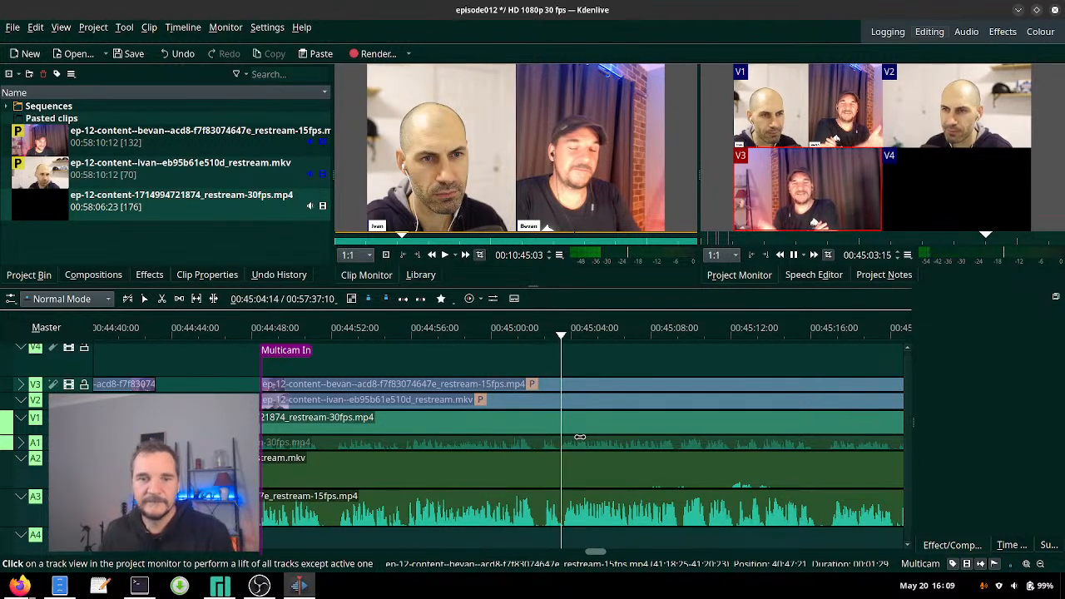
{"action": "left_click_drag", "start_coordinate": [524, 335], "coordinate": [510, 336]}
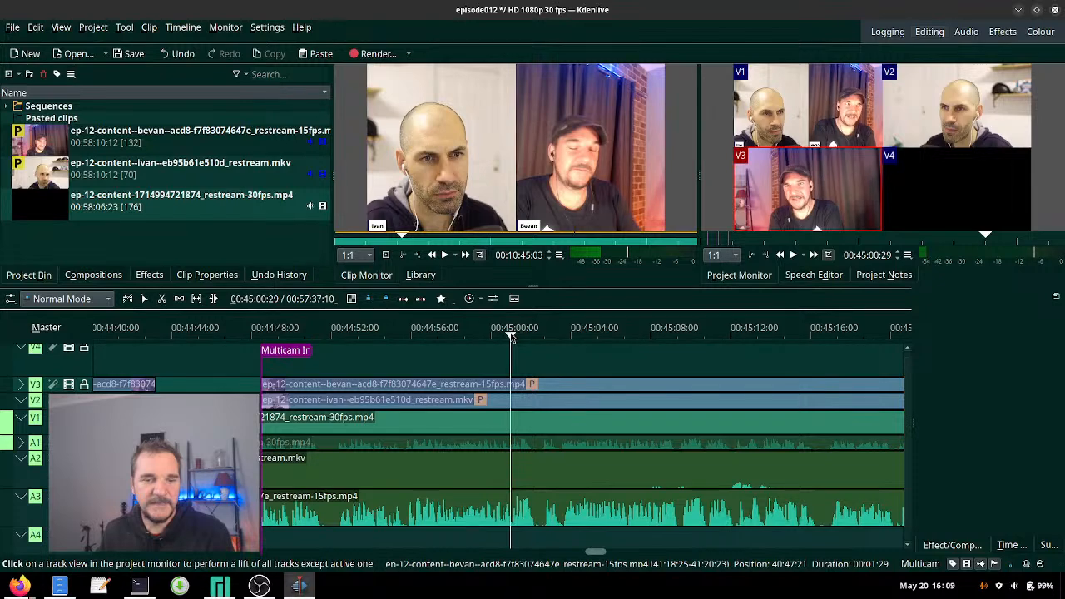
{"action": "key", "text": "1"}
{"action": "key", "text": "space"}
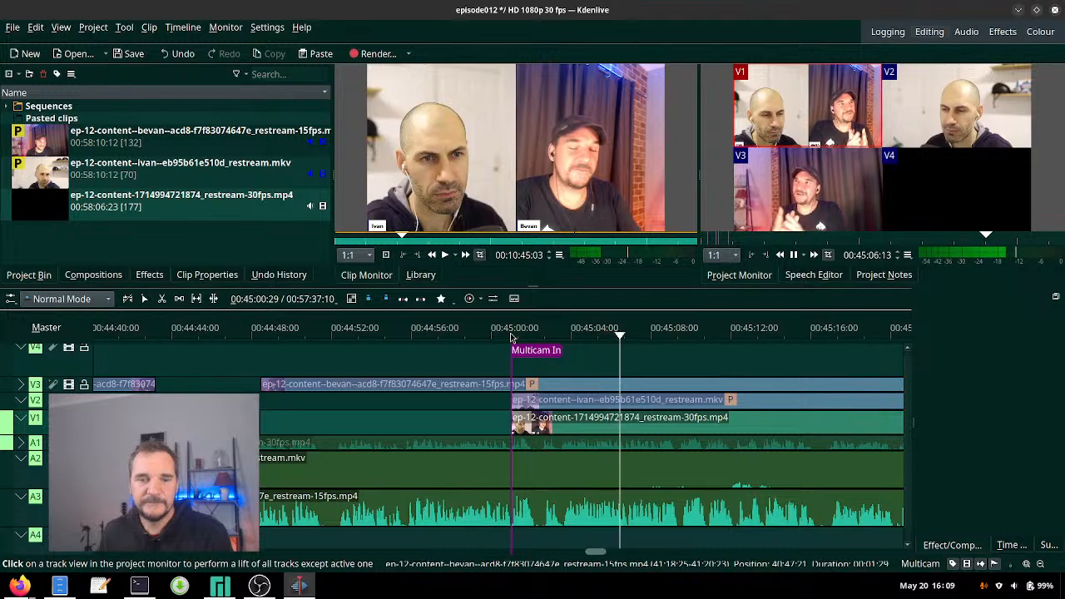
{"action": "key", "text": "3"}
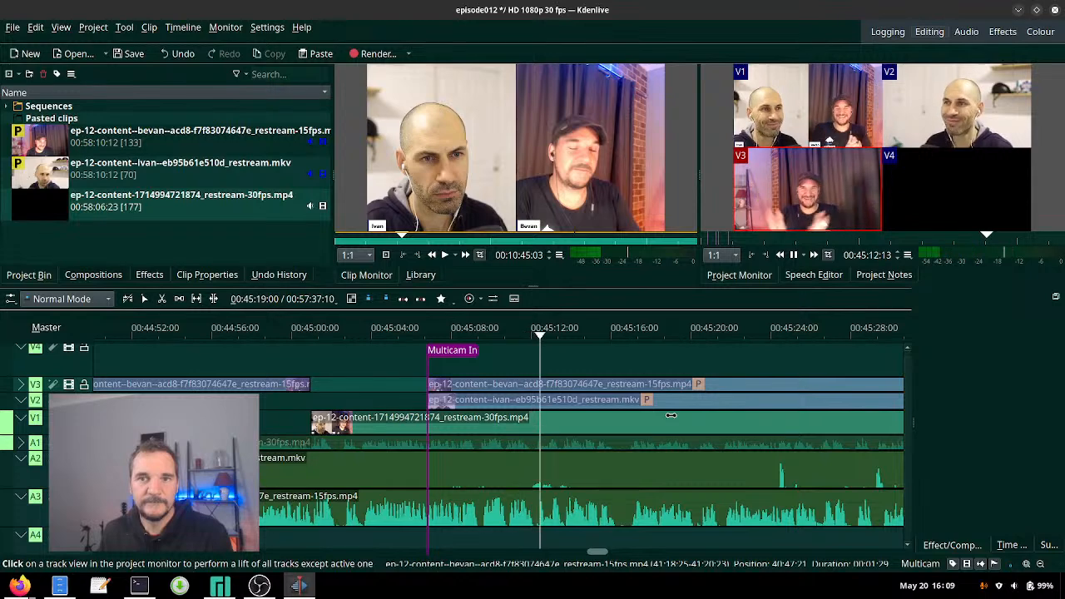
{"action": "left_click", "coordinate": [509, 338]}
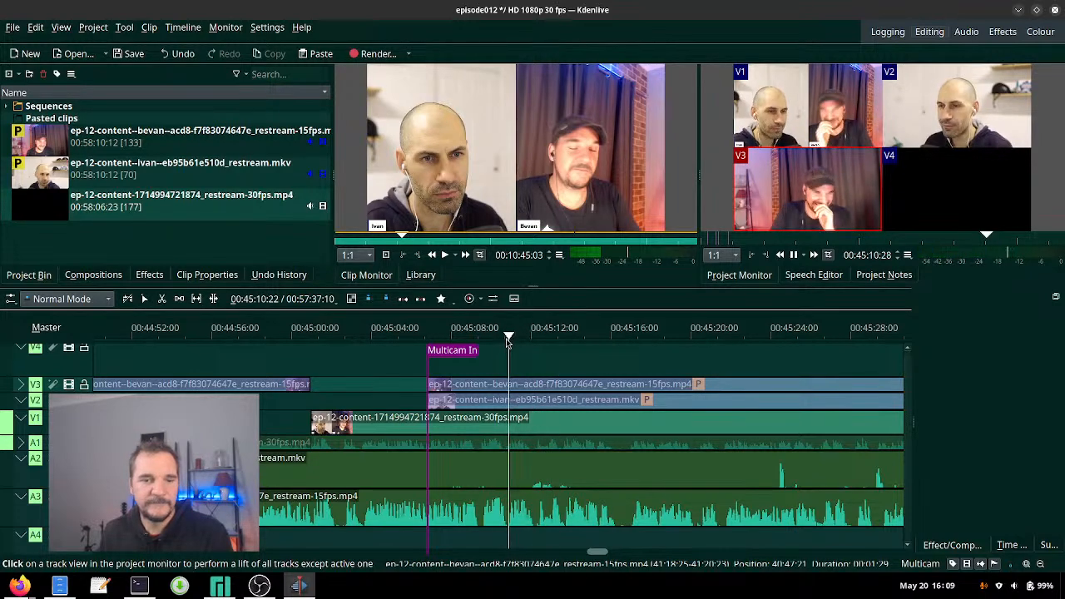
{"action": "key", "text": "1"}
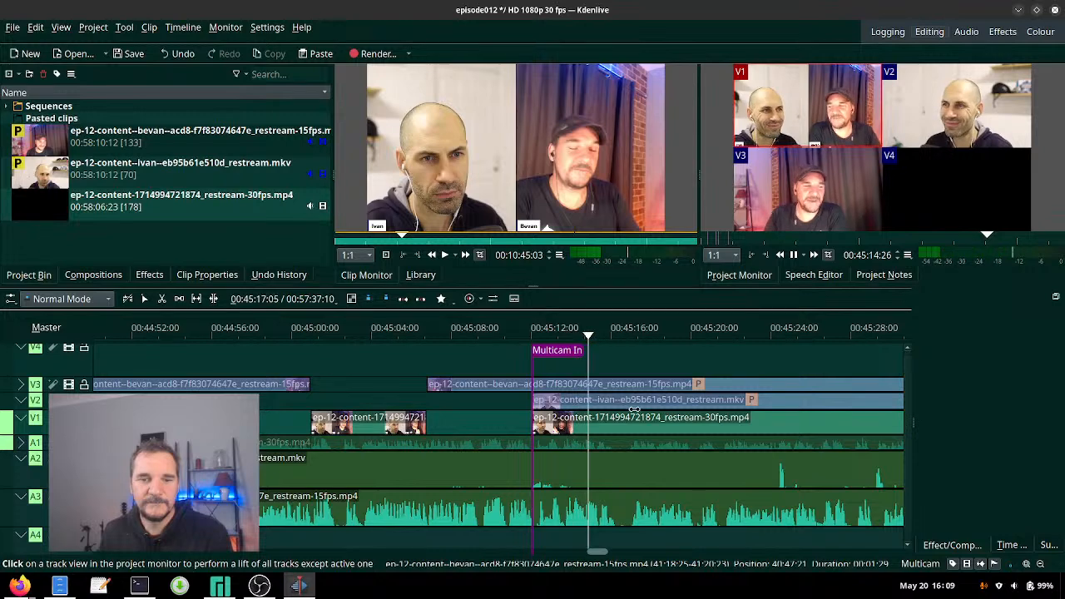
{"action": "key", "text": "3"}
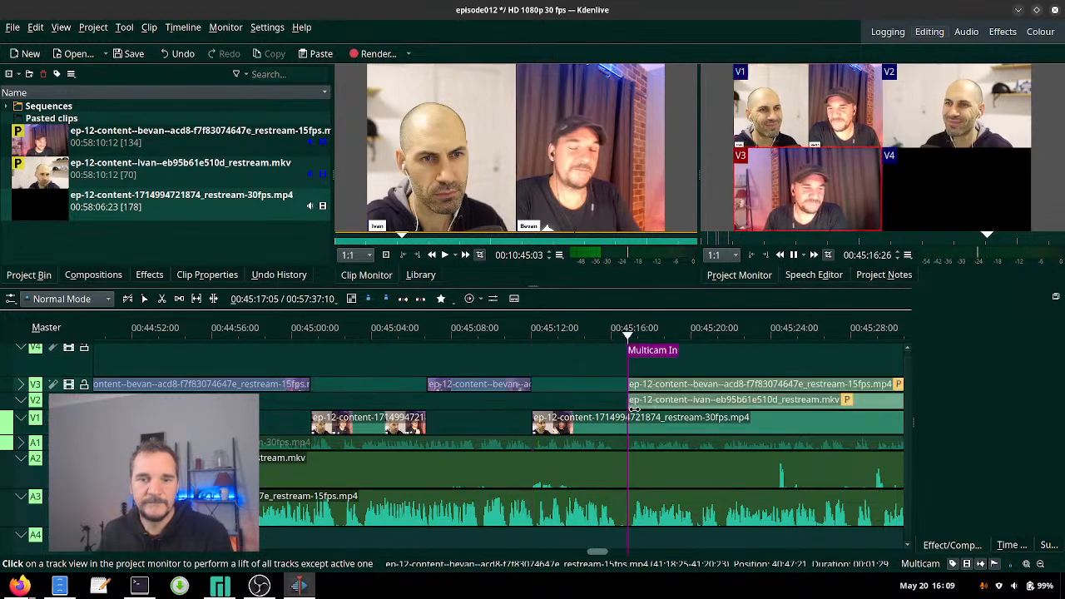
{"action": "scroll", "coordinate": [724, 417], "scroll_direction": "down", "scroll_amount": 3}
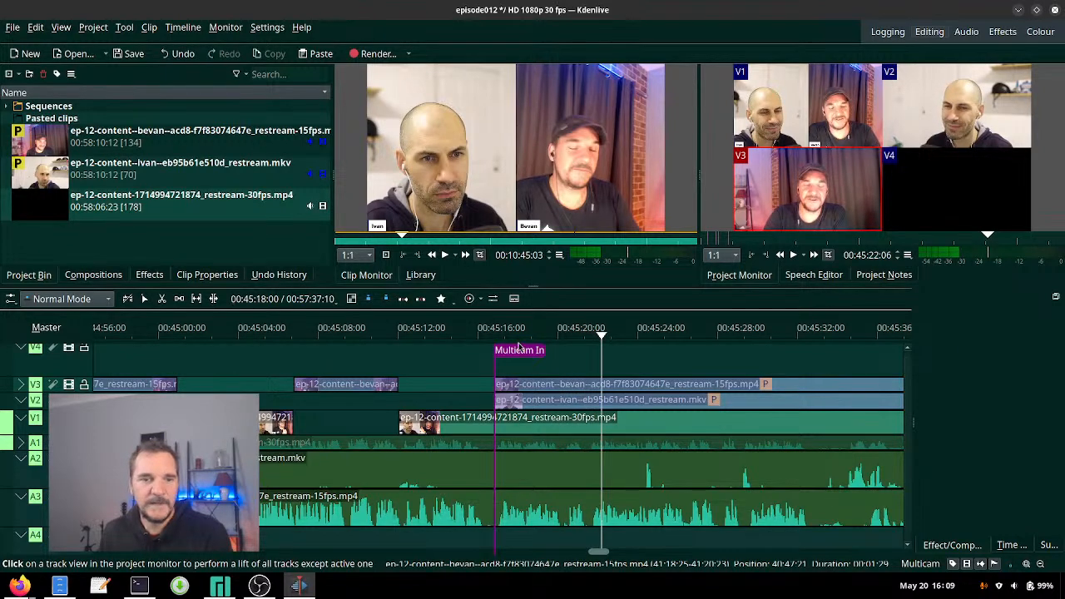
{"action": "key", "text": "ctrl+z"}
- Return the playhead to about 00:45:12 and make V1 the active camera track again from there
{"action": "left_click", "coordinate": [396, 335]}
{"action": "key", "text": "space"}
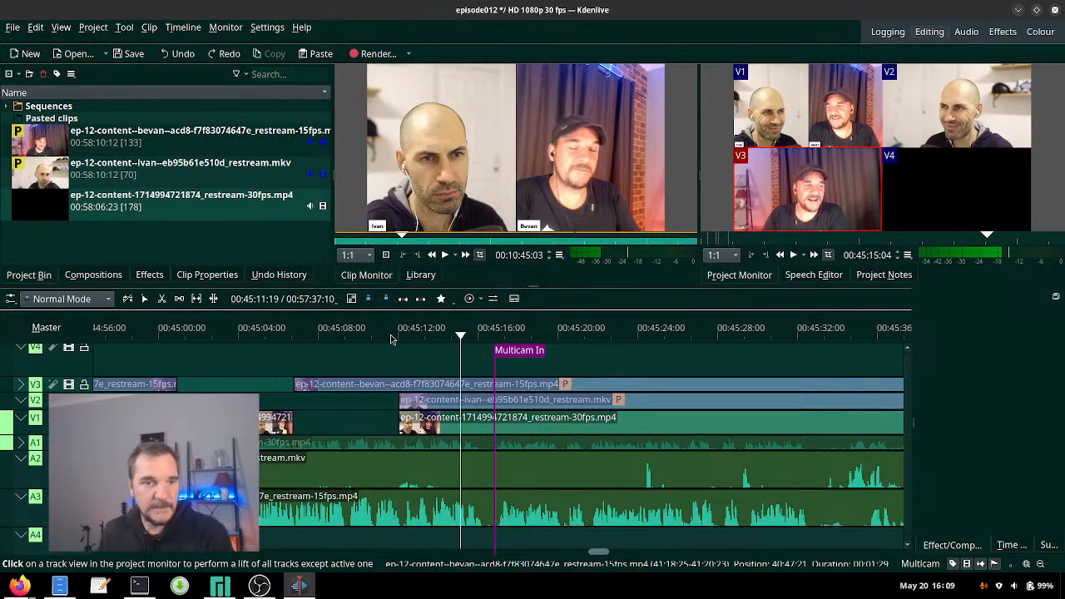
{"action": "left_click", "coordinate": [391, 336]}
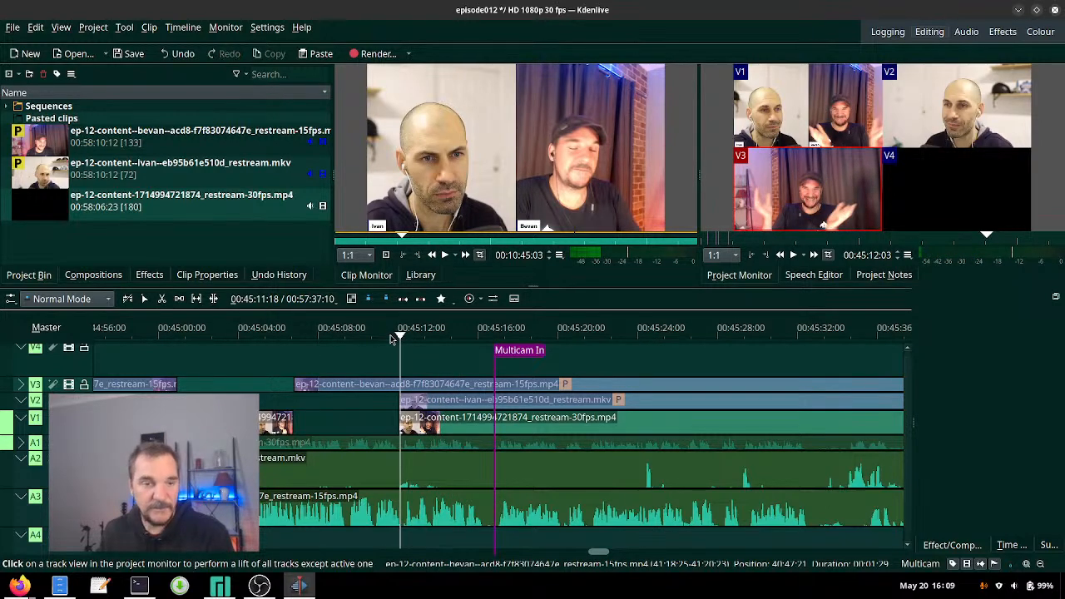
{"action": "key", "text": "1"}
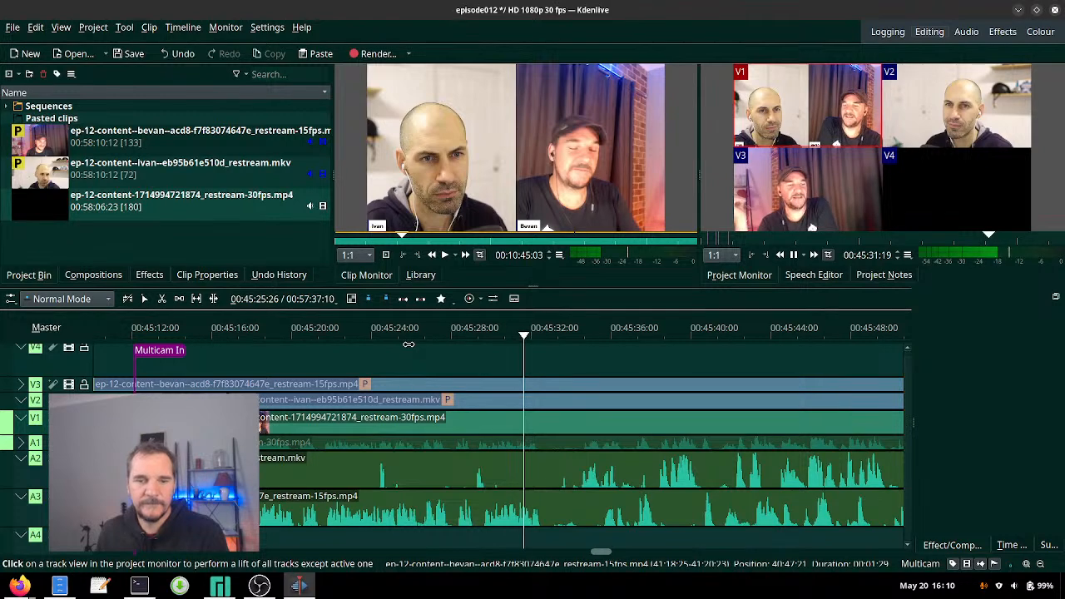
- Play the V1 section up to 00:45:42:24 and review it again from about 00:45:35
{"action": "scroll", "coordinate": [680, 429], "scroll_direction": "down", "scroll_amount": 1}
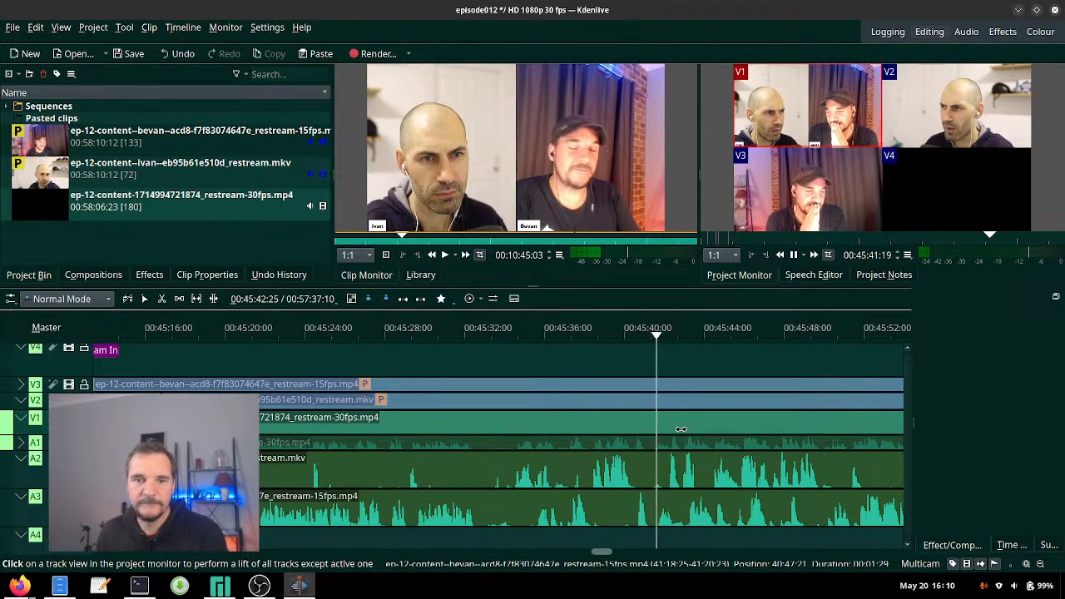
{"action": "key", "text": "space"}
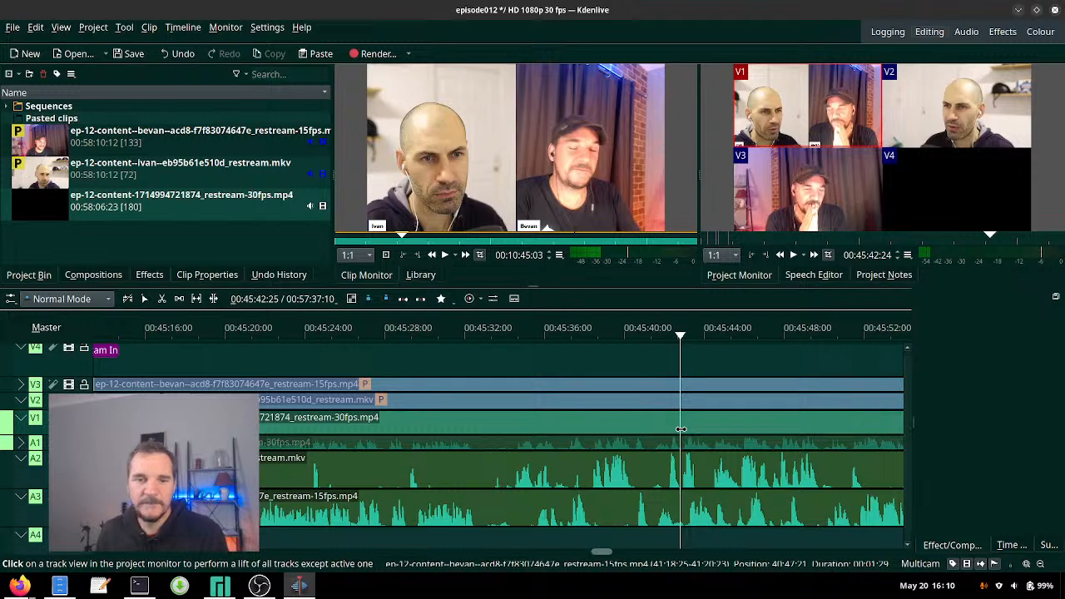
{"action": "left_click", "coordinate": [527, 347]}
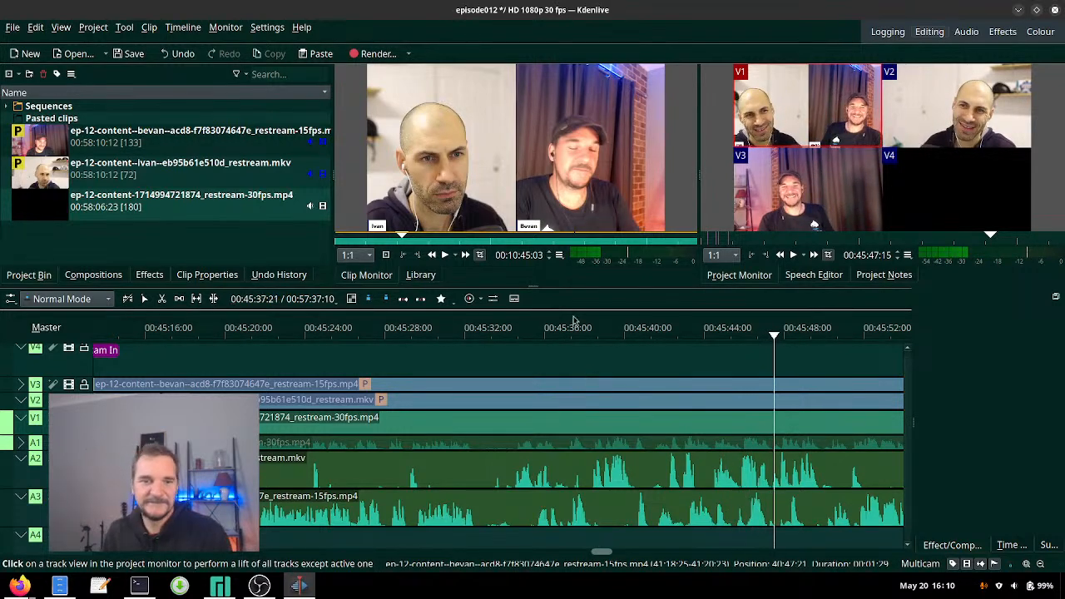
- Review the passage around 00:45:33 and cut all tracks at about 00:45:32:15 and 00:45:34:11
{"action": "left_click", "coordinate": [500, 331]}
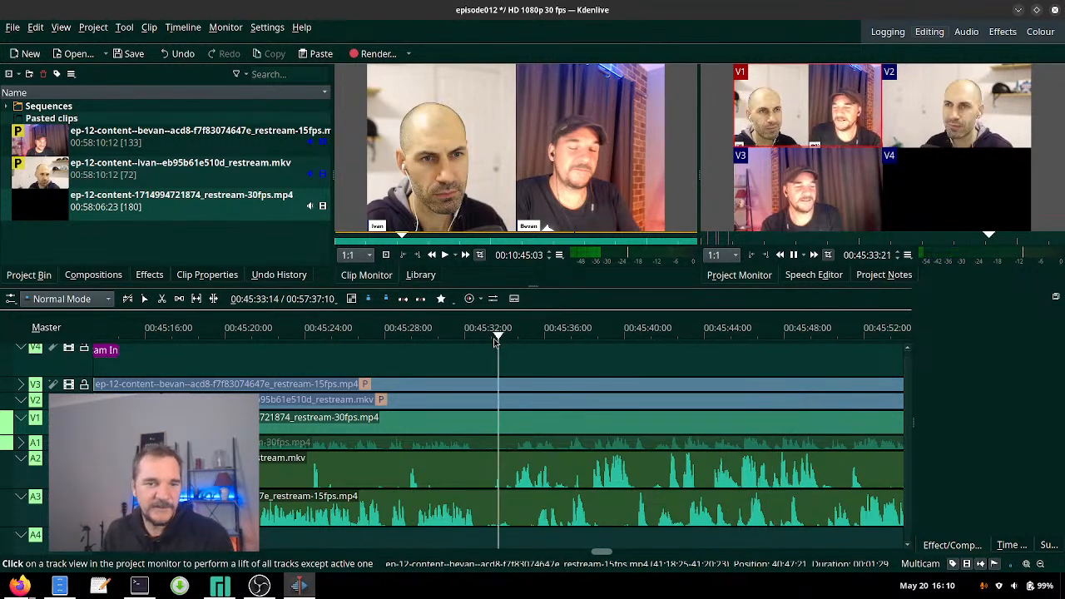
{"action": "left_click", "coordinate": [431, 337]}
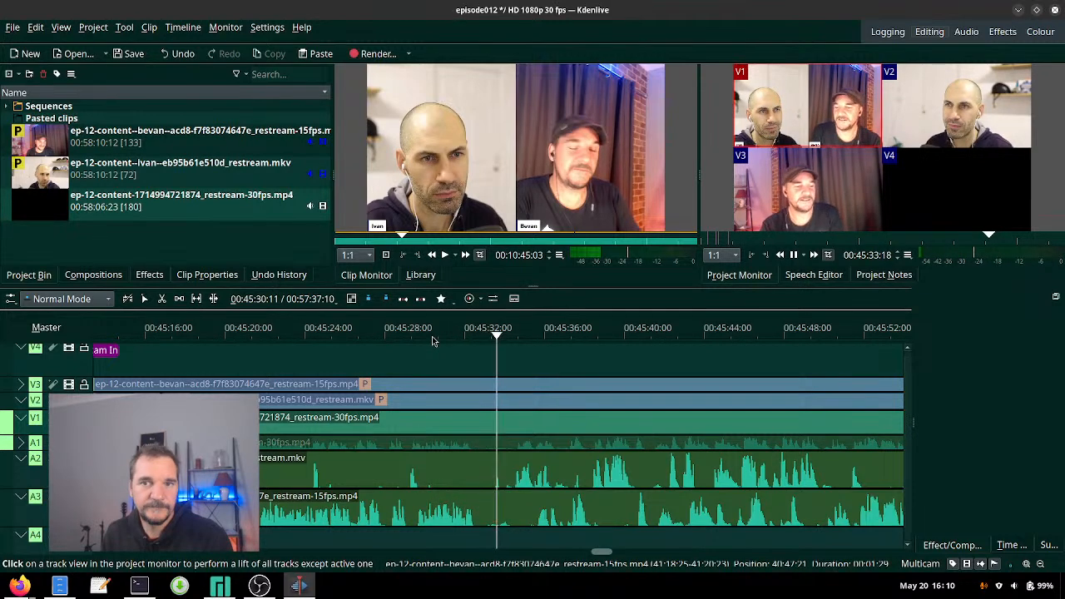
{"action": "key", "text": "space"}
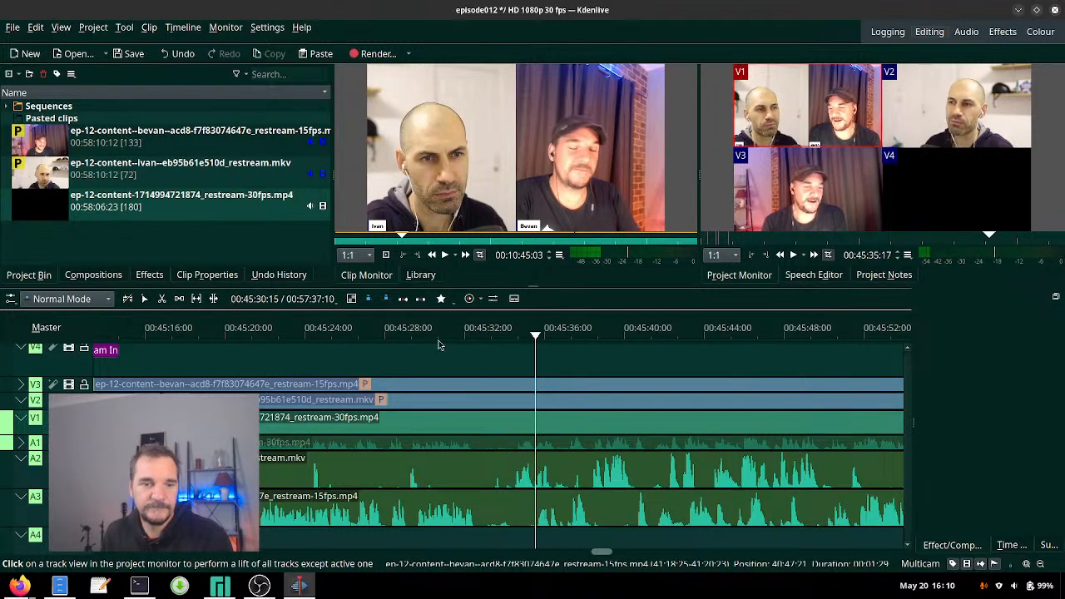
{"action": "key", "text": "s"}
{"action": "key", "text": "ctrl+a"}
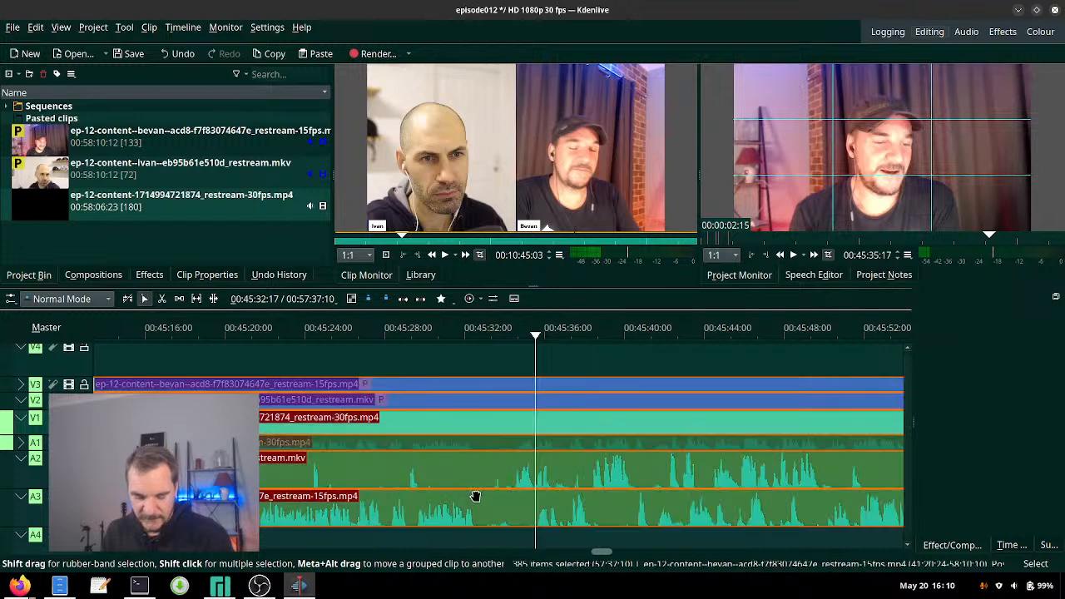
{"action": "key", "text": "x"}
{"action": "left_click", "coordinate": [475, 494]}
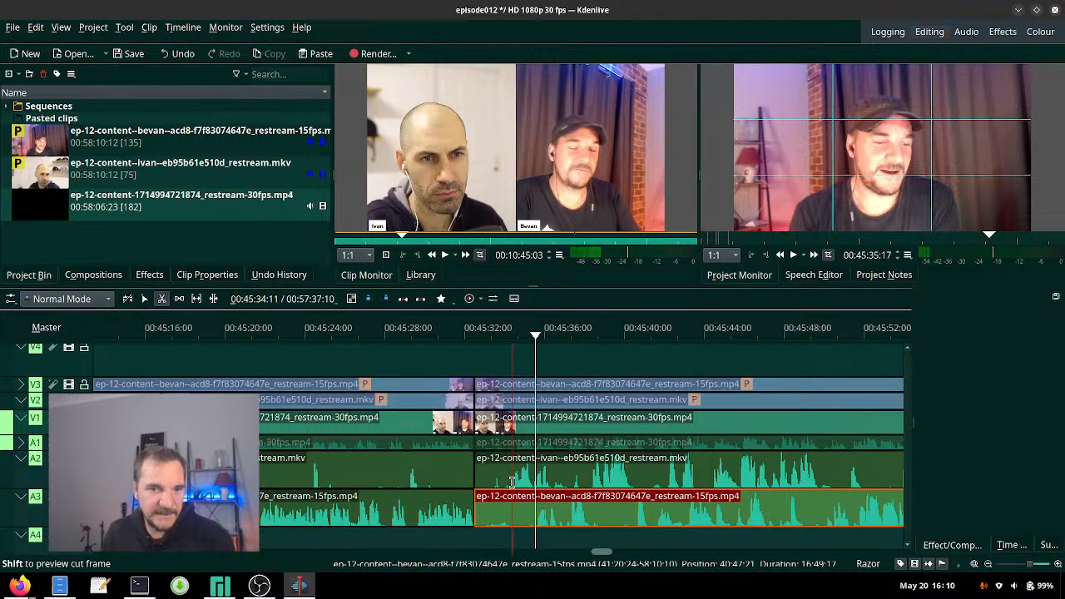
{"action": "left_click", "coordinate": [511, 481]}
{"action": "key", "text": "ctrl+a"}
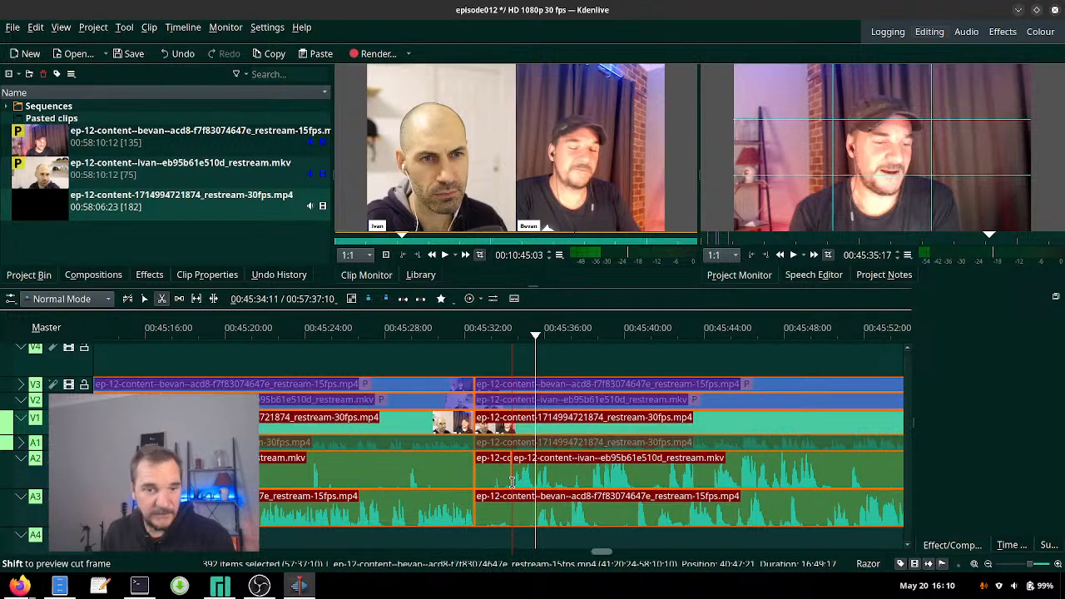
{"action": "left_click", "coordinate": [512, 481]}
- Delete the section between the two new cuts on all tracks and close the gap
{"action": "key", "text": "s"}
{"action": "left_click_drag", "start_coordinate": [481, 349], "coordinate": [444, 535]}
{"action": "key", "text": "Delete"}
{"action": "key", "text": "m"}
{"action": "left_click", "coordinate": [448, 337]}
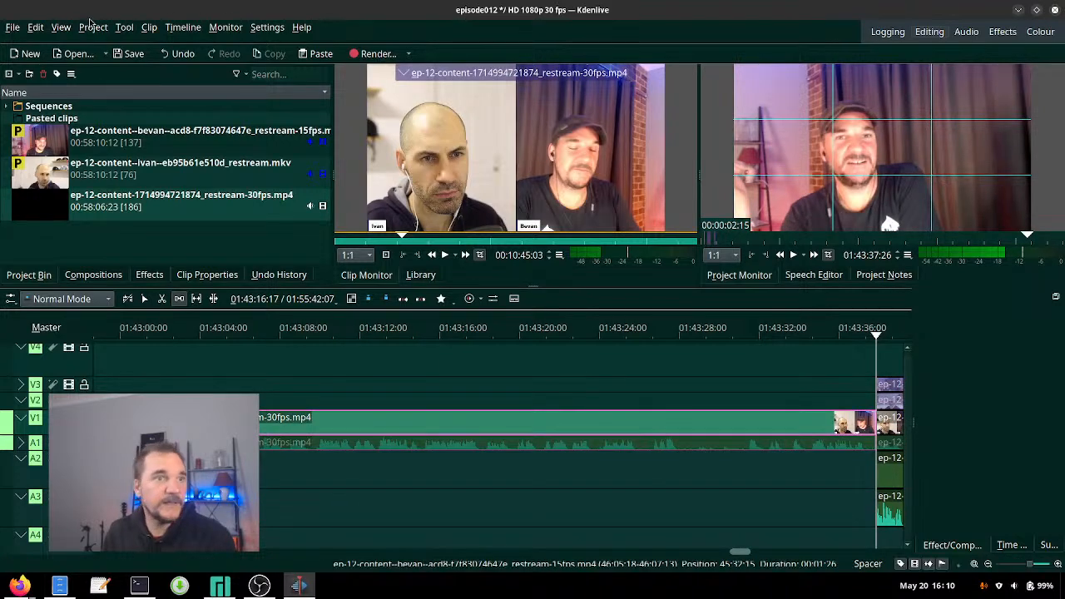
- Activate the Multicam tool and undo the accidental shift of the clips along the timeline
{"action": "left_click", "coordinate": [124, 27]}
{"action": "left_click", "coordinate": [166, 179]}
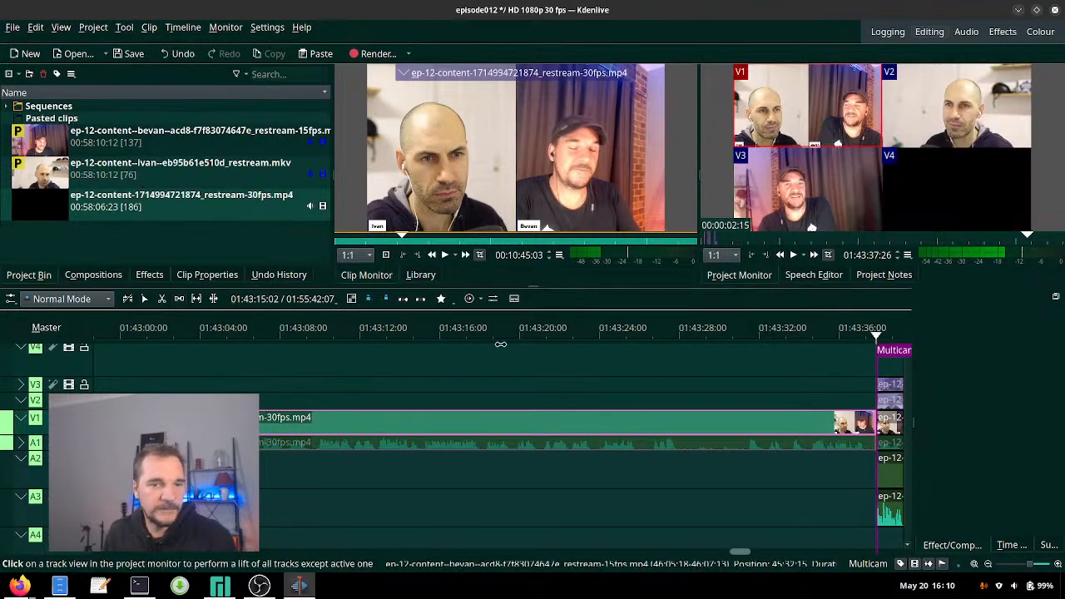
{"action": "key", "text": "ctrl+z"}
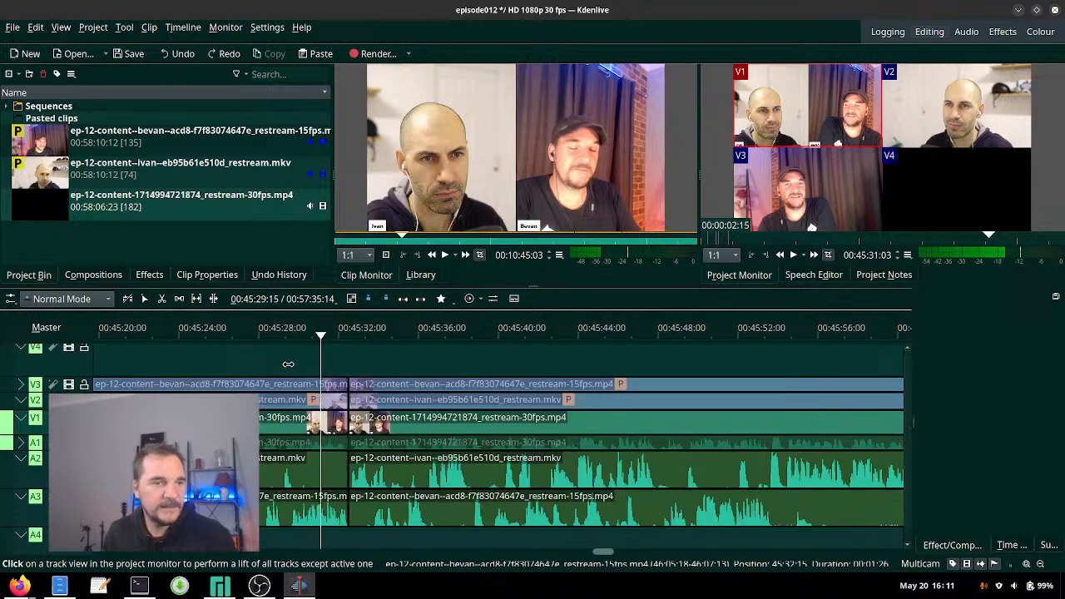
- Play the edit across the join from about 00:45:29 and place the playhead at the cut at 00:45:32:15
{"action": "scroll", "coordinate": [288, 364], "scroll_direction": "left", "scroll_amount": 2}
{"action": "key", "text": "space"}
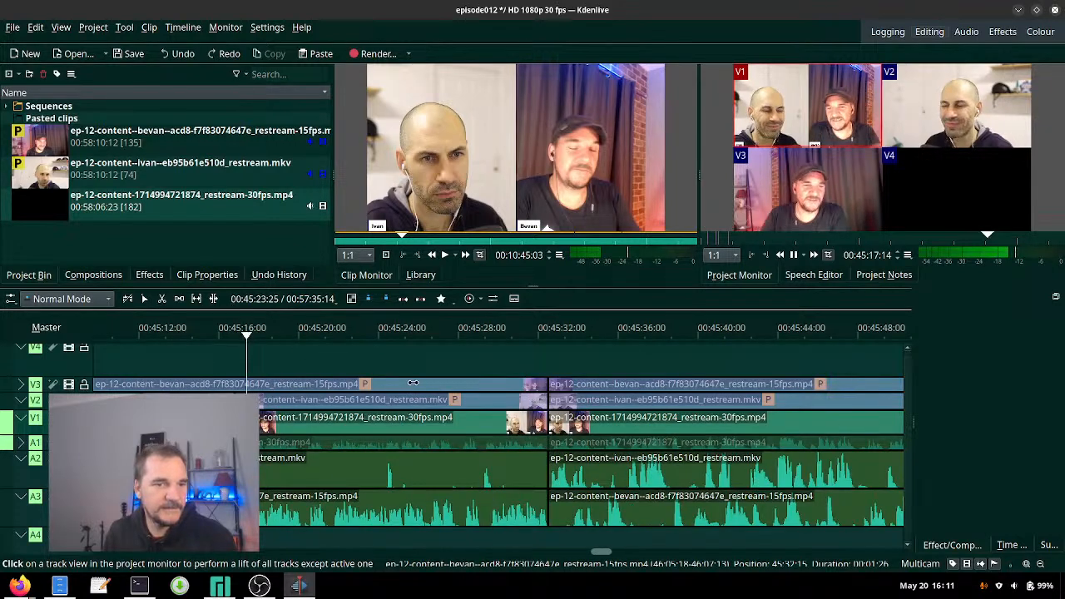
{"action": "left_click", "coordinate": [487, 334]}
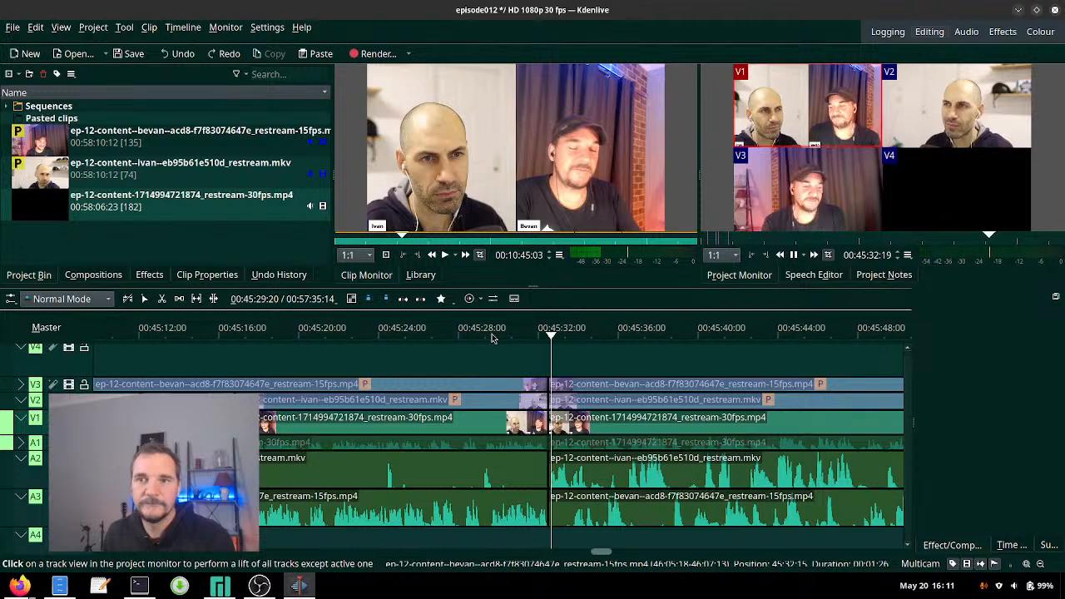
{"action": "key", "text": "space"}
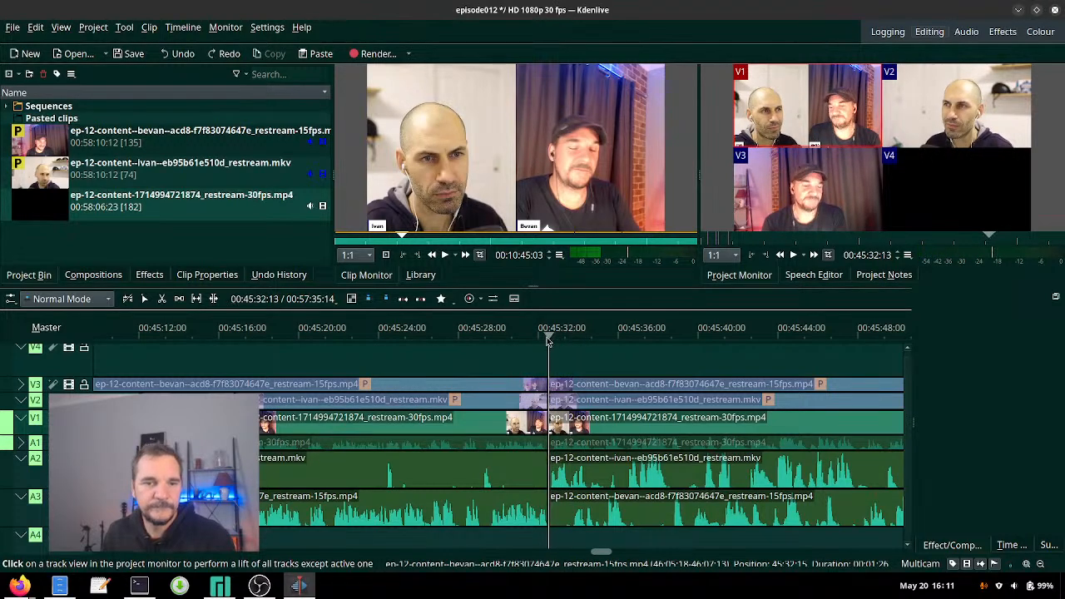
{"action": "left_click", "coordinate": [548, 336]}
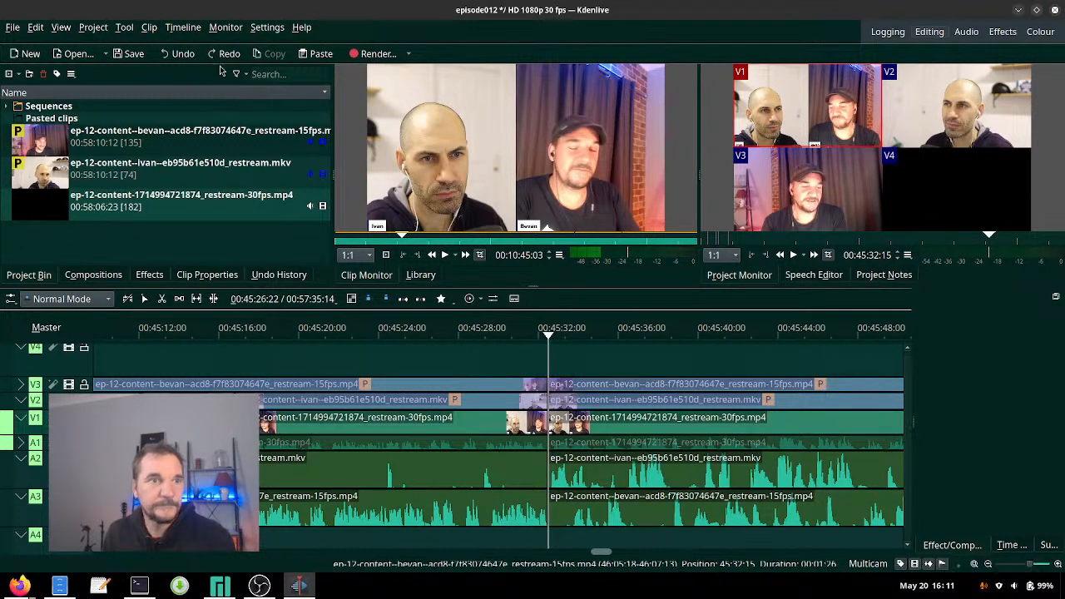
- Save the project and make V2 the active camera track from 00:45:32:15 with the Multicam tool
{"action": "left_click", "coordinate": [13, 28]}
{"action": "left_click", "coordinate": [14, 28]}
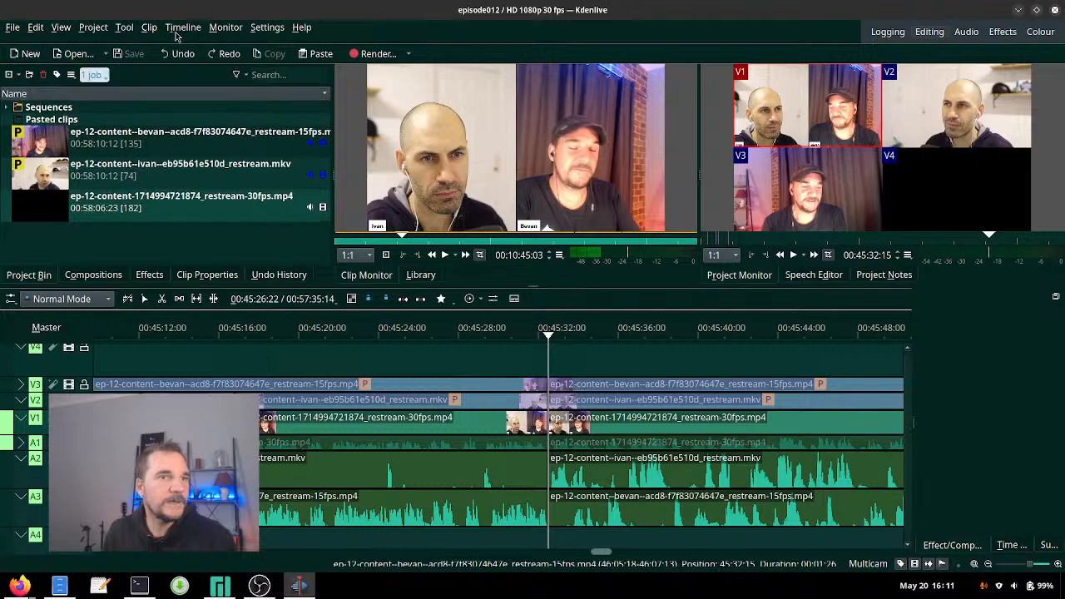
{"action": "left_click", "coordinate": [124, 27]}
{"action": "left_click", "coordinate": [173, 177]}
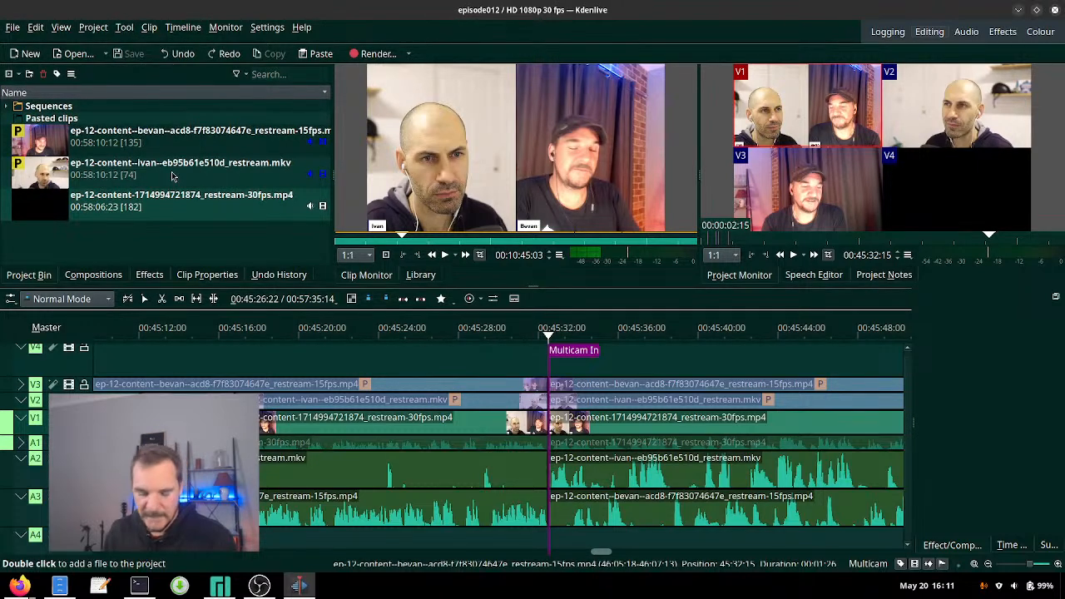
{"action": "key", "text": "2"}
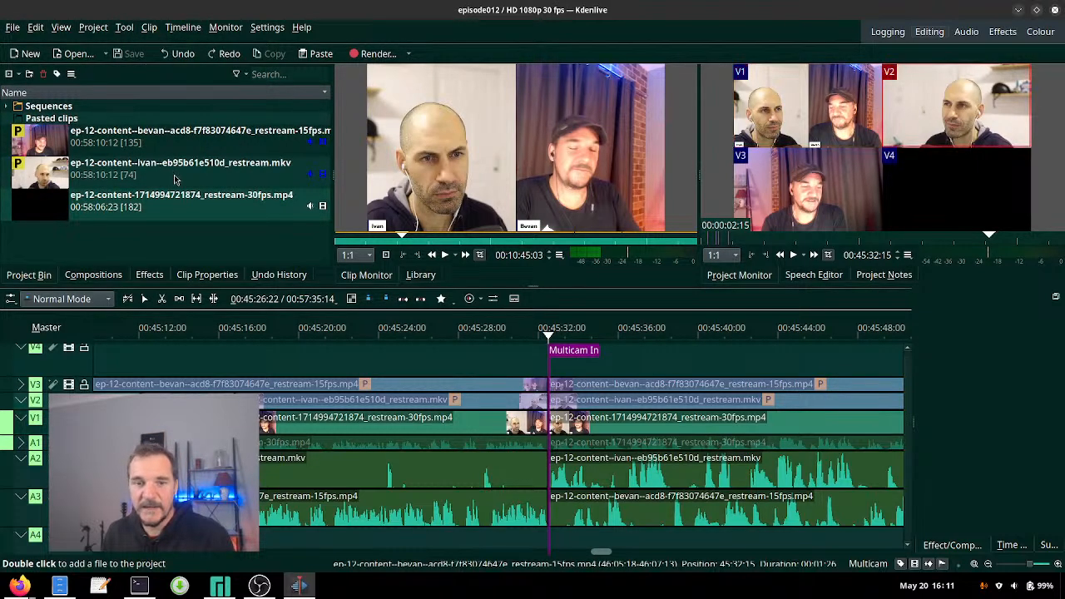
- Play the V2 section repeatedly from about 00:45:32:15, stopping at 00:45:42:18
{"action": "key", "text": "space"}
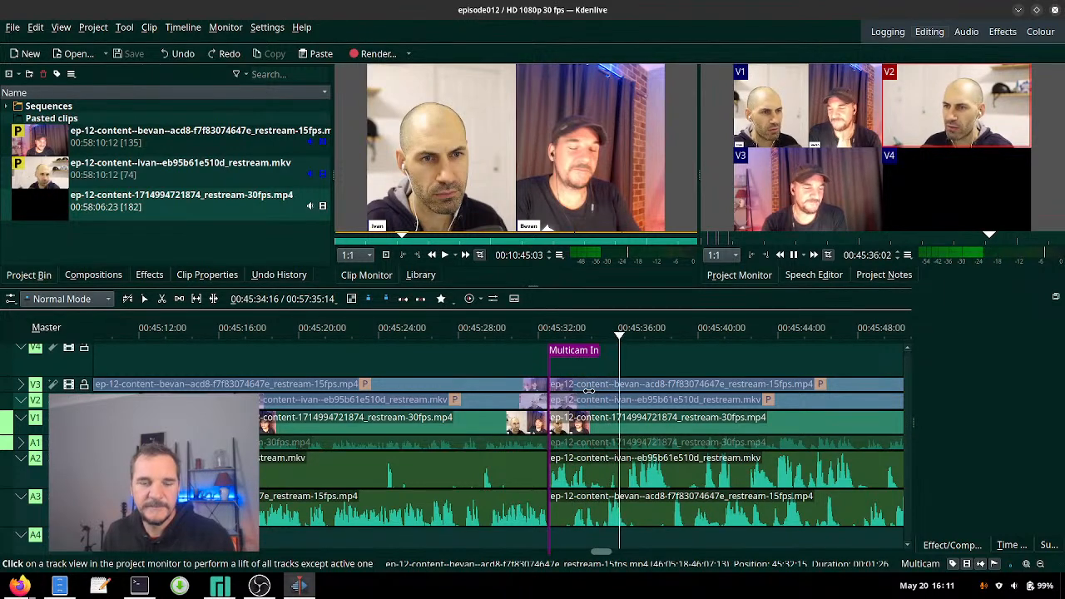
{"action": "key", "text": "space"}
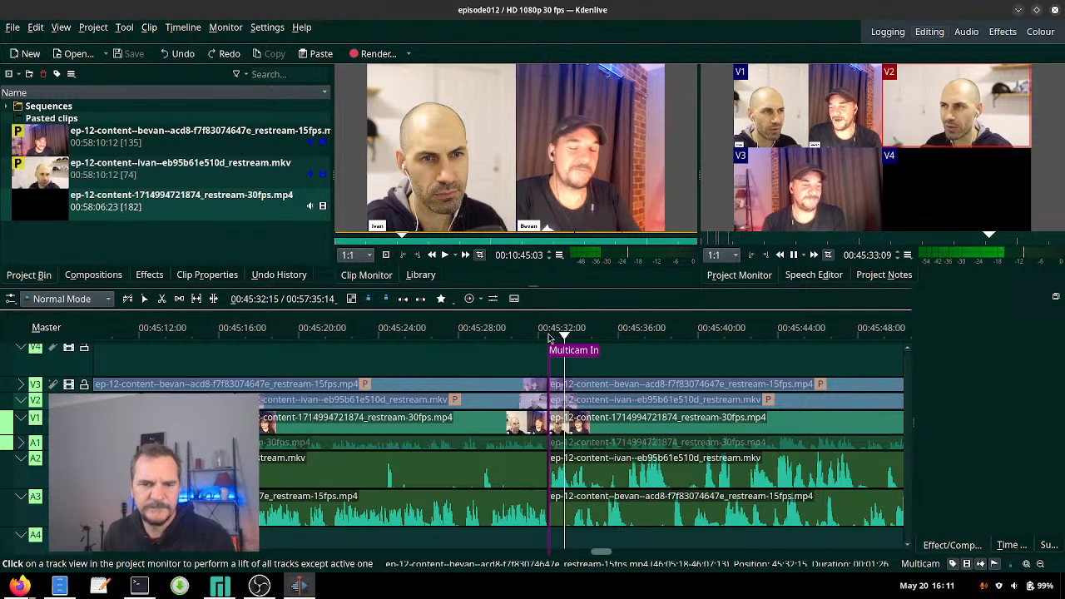
{"action": "key", "text": "space"}
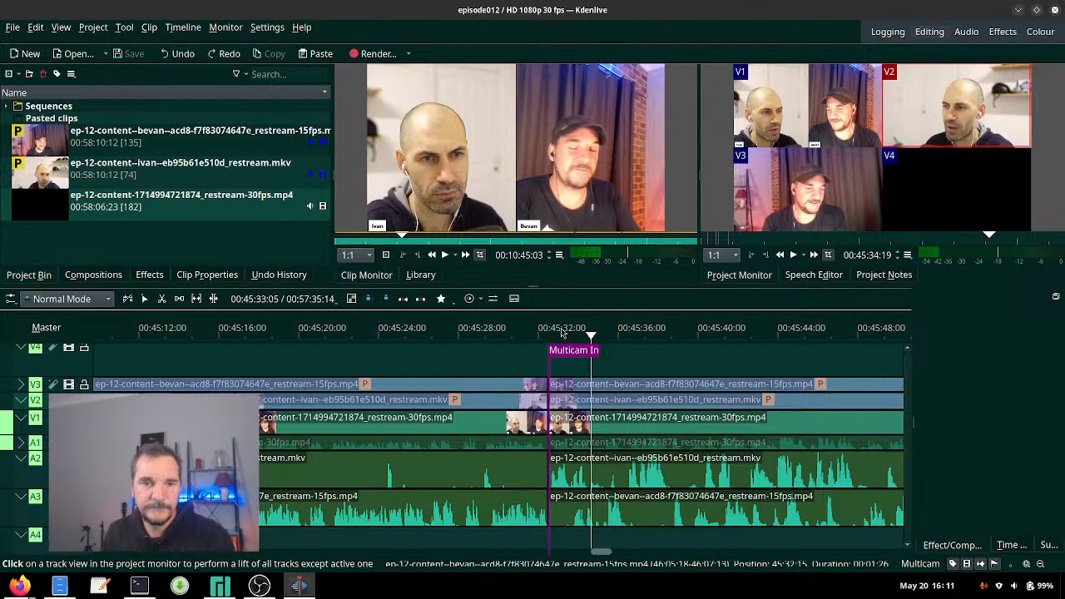
{"action": "left_click", "coordinate": [550, 333]}
{"action": "key", "text": "space"}
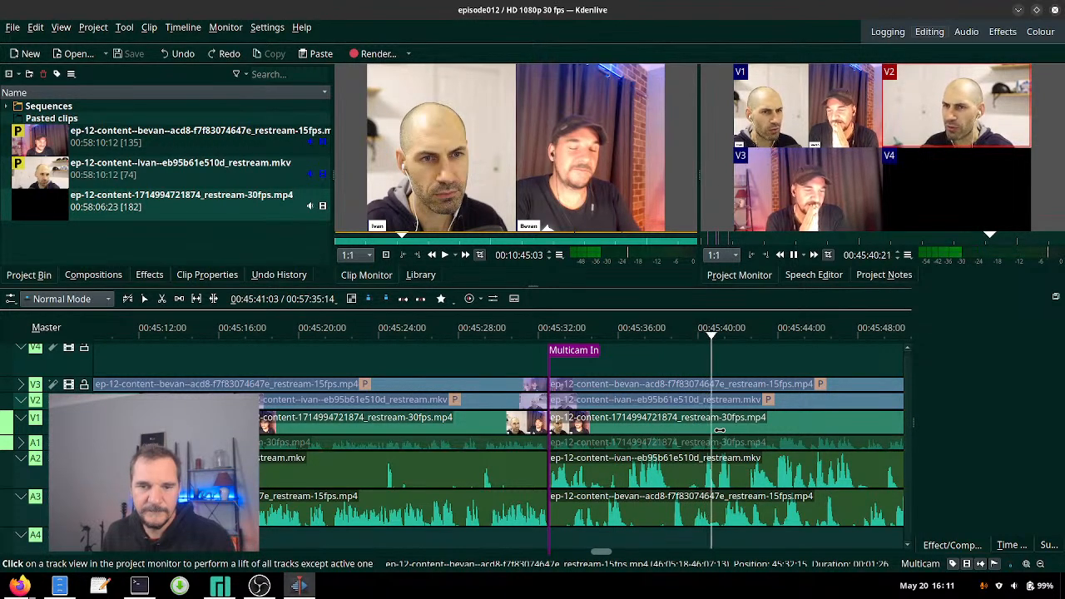
{"action": "key", "text": "space"}
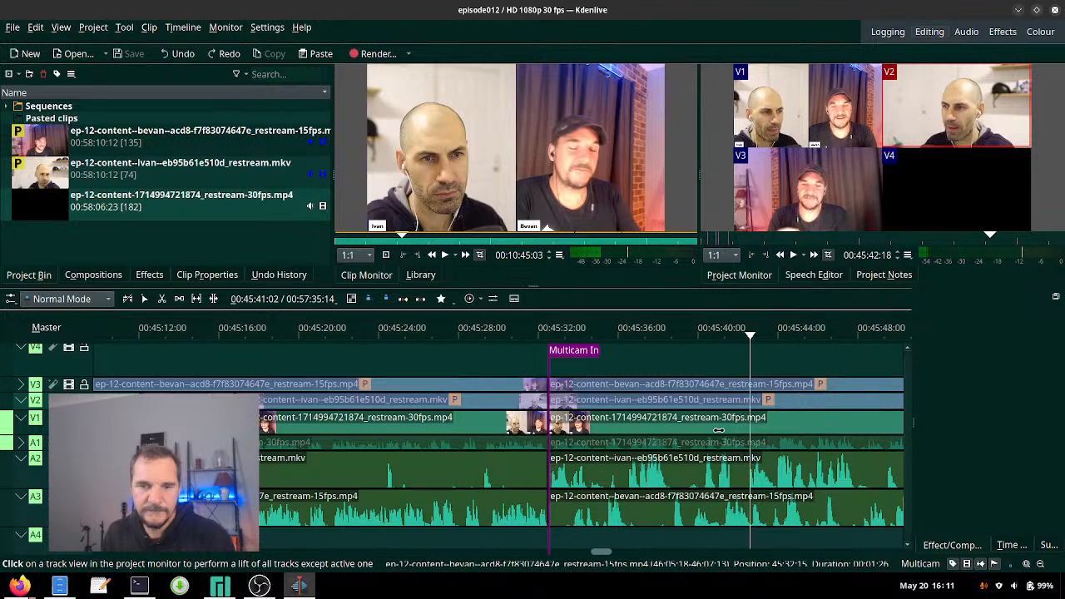
- Cut all tracks with the Razor tool at about 00:45:40:08 and 00:45:33:17
{"action": "key", "text": "s"}
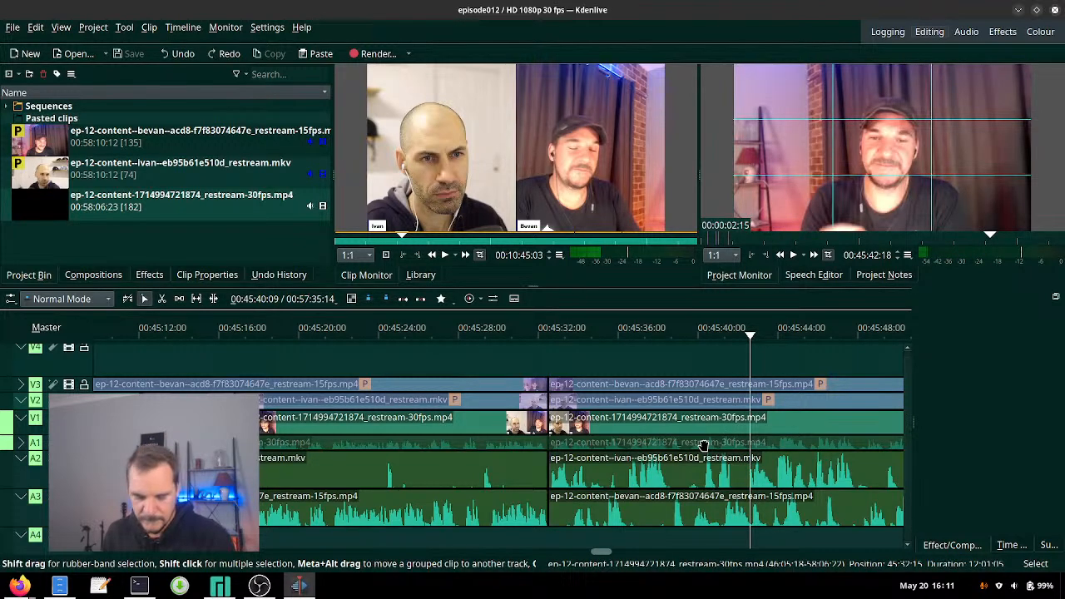
{"action": "key", "text": "ctrl+a"}
{"action": "key", "text": "x"}
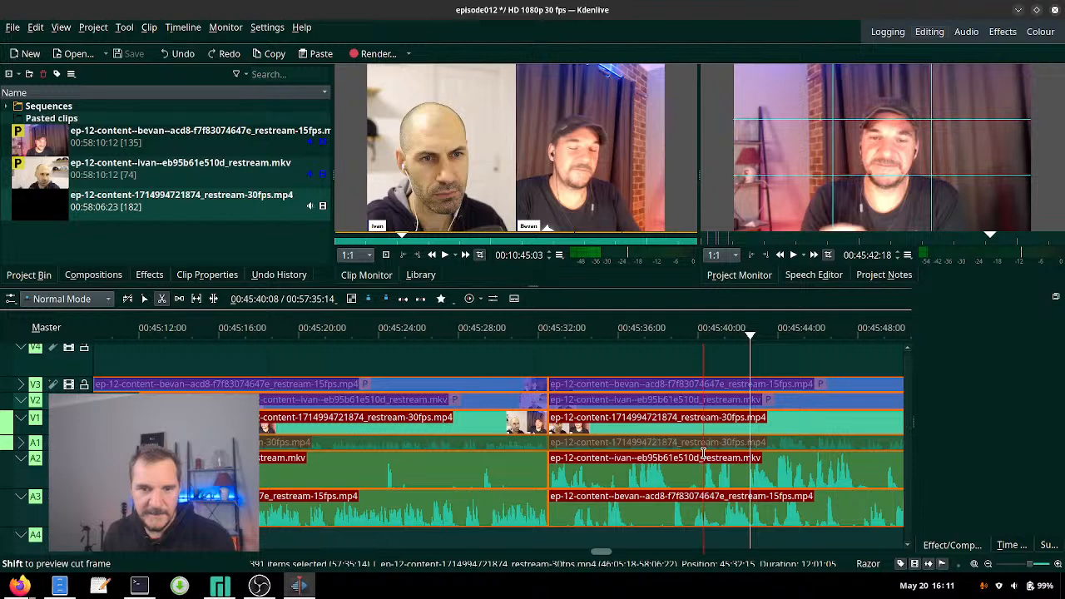
{"action": "left_click", "coordinate": [703, 453]}
{"action": "left_click", "coordinate": [569, 454]}
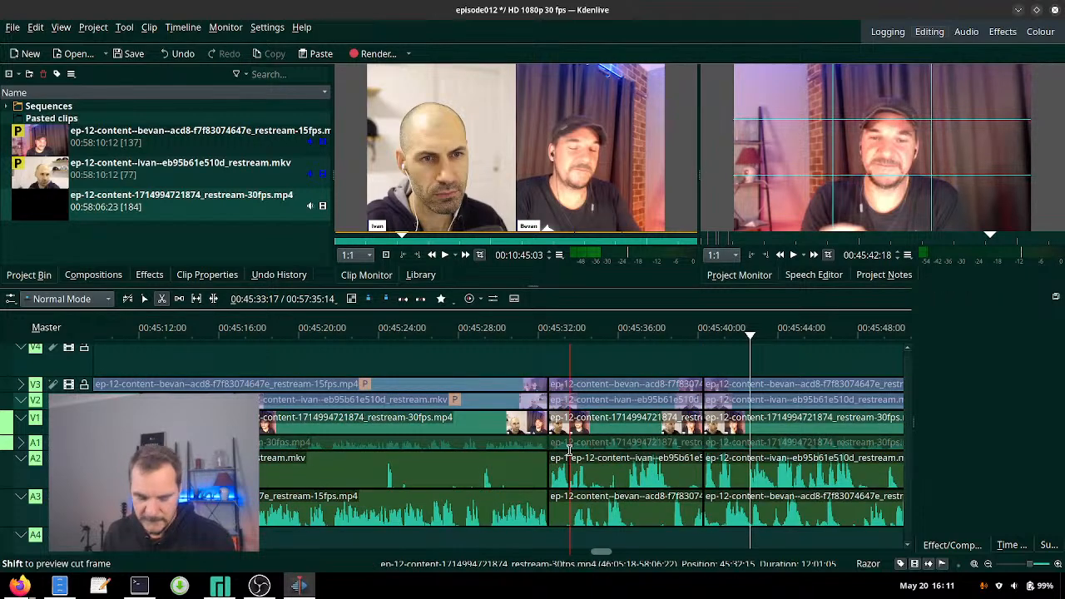
- Delete the section between 00:45:33:17 and 00:45:40:08 on all tracks and close the gap with the Spacer tool
{"action": "key", "text": "s"}
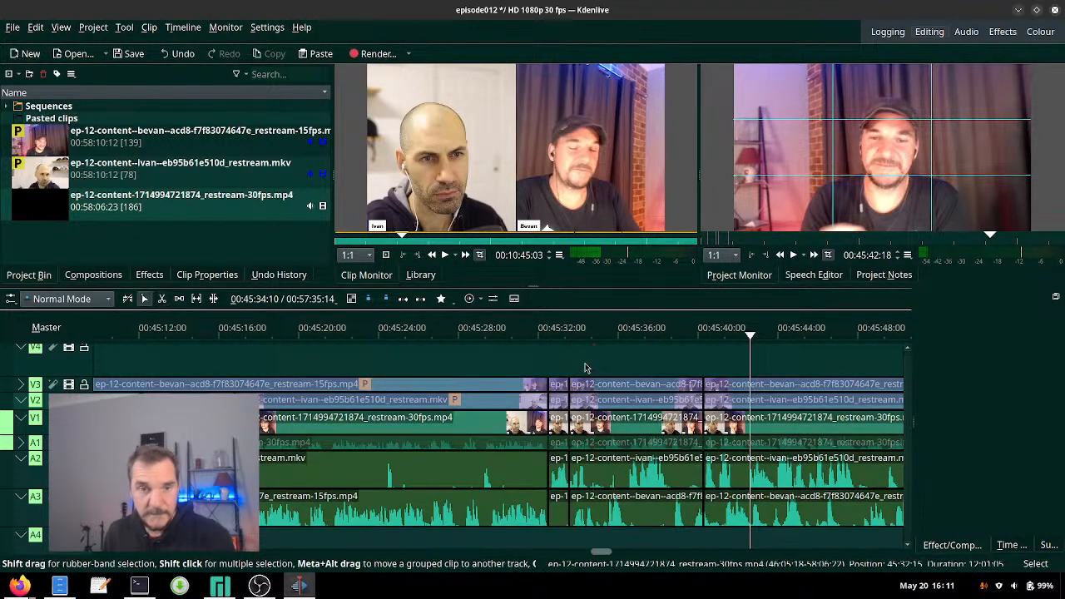
{"action": "left_click_drag", "start_coordinate": [593, 369], "coordinate": [657, 581]}
{"action": "key", "text": "Delete"}
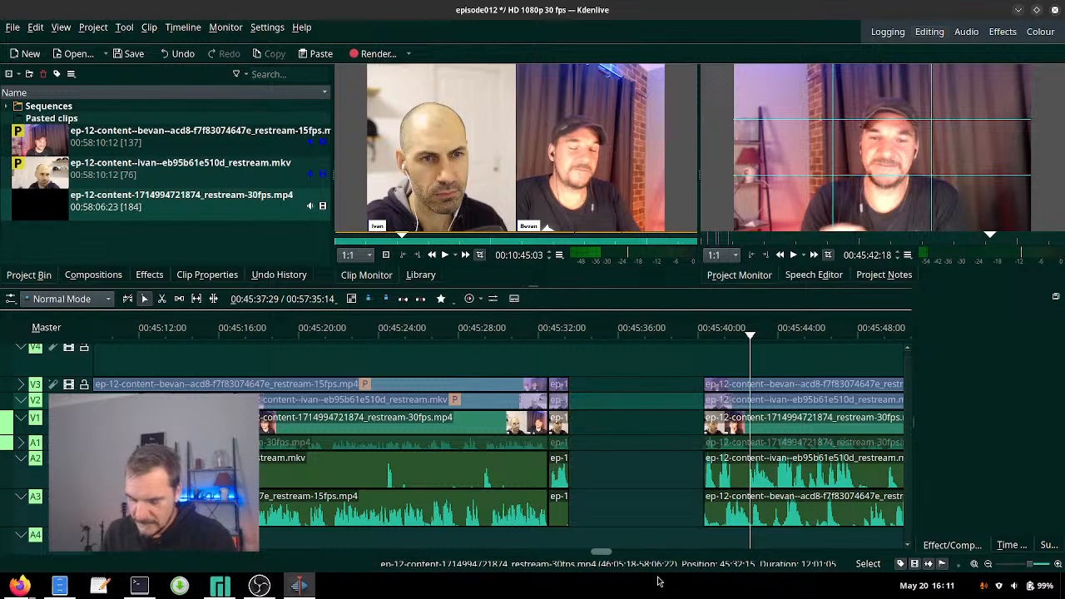
{"action": "key", "text": "m"}
{"action": "left_click_drag", "start_coordinate": [816, 511], "coordinate": [624, 441]}
- Play the timeline briefly from 00:45:28:29 and review the camera switches again from 00:45:06:25
{"action": "left_click", "coordinate": [477, 330]}
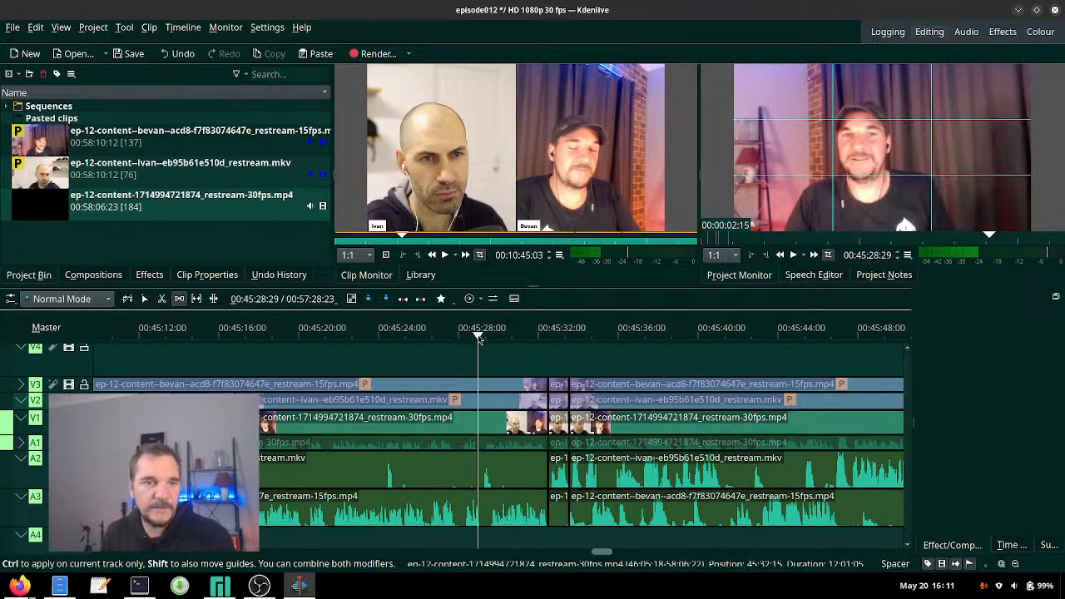
{"action": "key", "text": "space"}
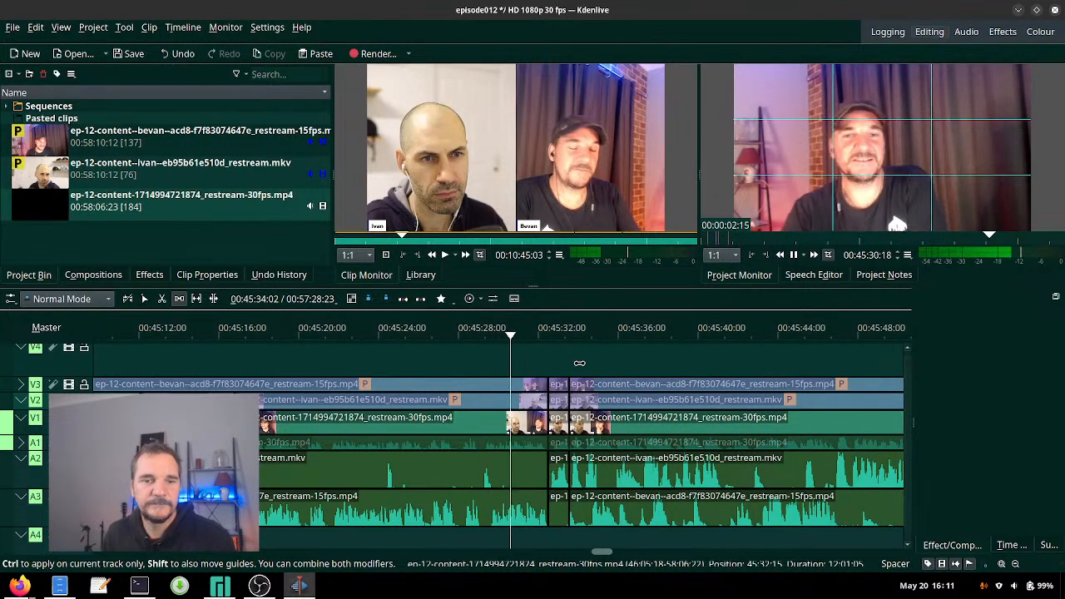
{"action": "key", "text": "space"}
{"action": "scroll", "coordinate": [293, 357], "scroll_direction": "up", "scroll_amount": 5}
{"action": "left_click", "coordinate": [368, 331]}
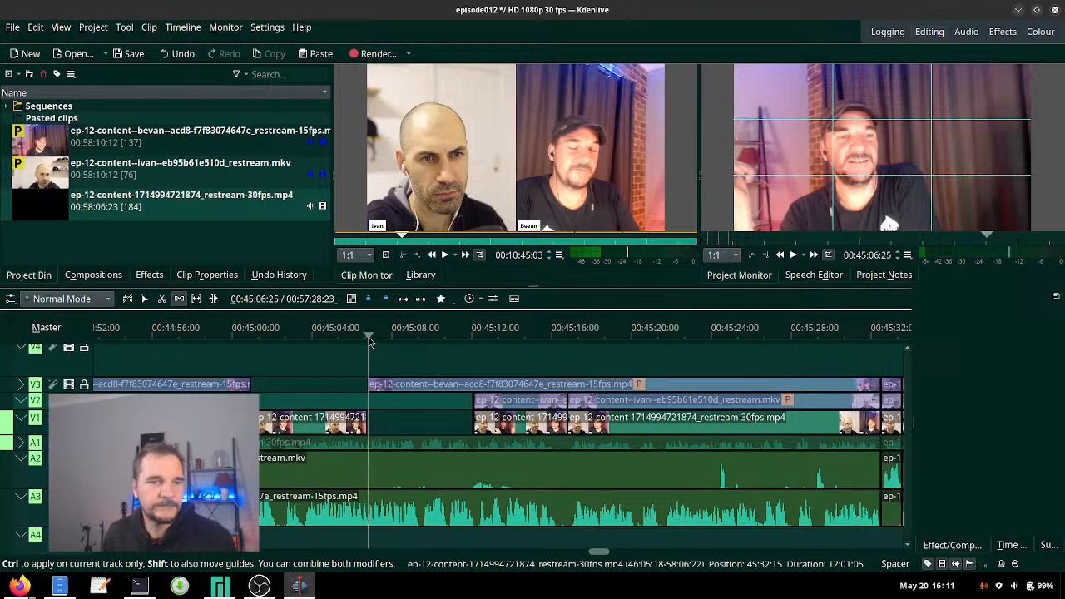
{"action": "key", "text": "space"}
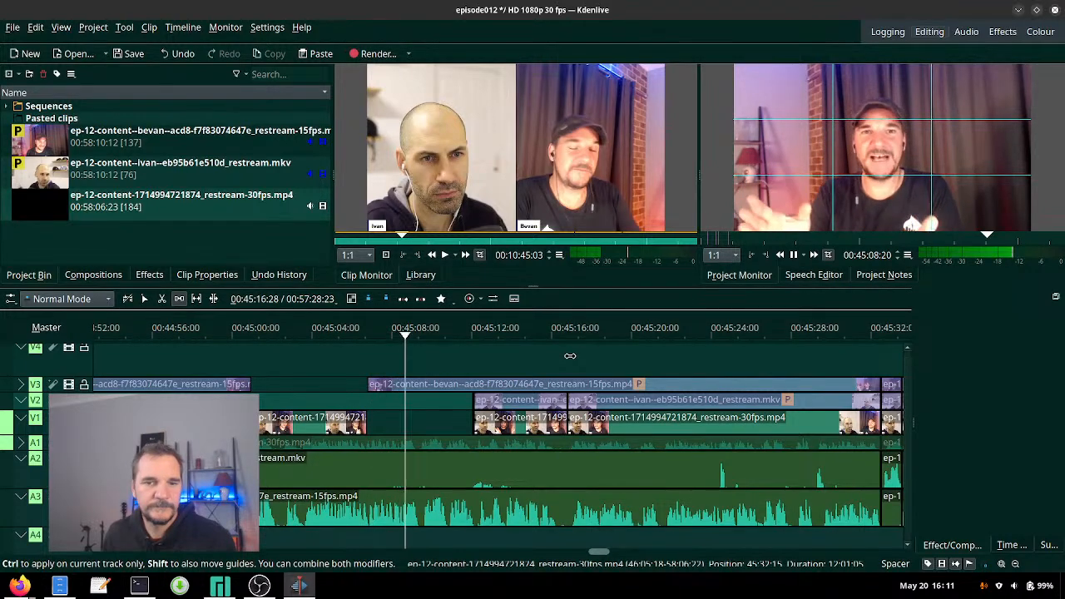
- Stop playback, place the playhead at 00:45:12:00 and start the Multicam tool there
{"action": "key", "text": "space"}
{"action": "left_click", "coordinate": [378, 335]}
{"action": "left_click", "coordinate": [371, 336]}
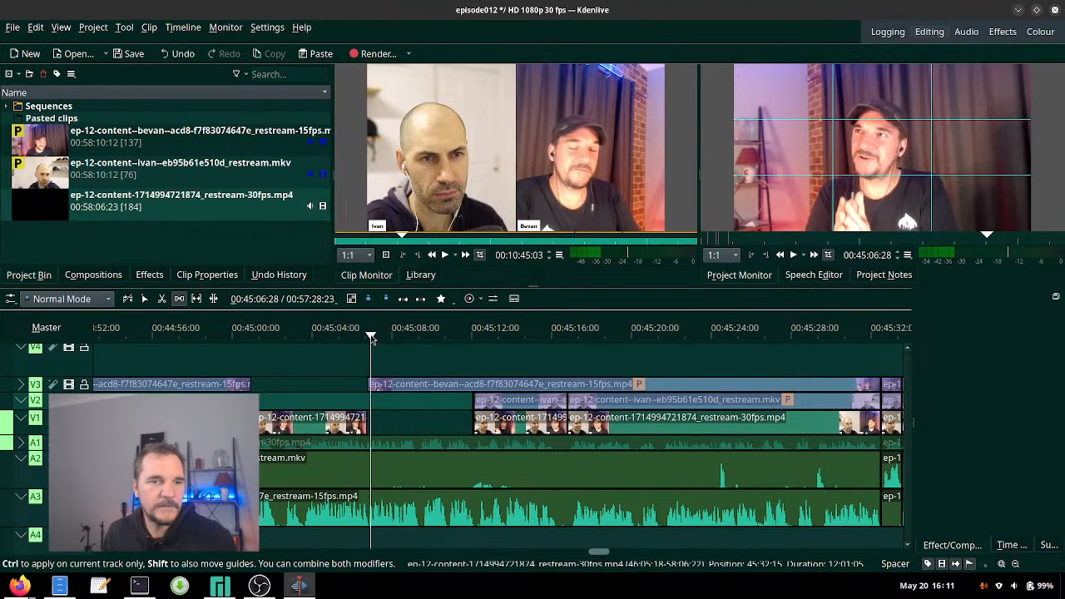
{"action": "left_click", "coordinate": [472, 337]}
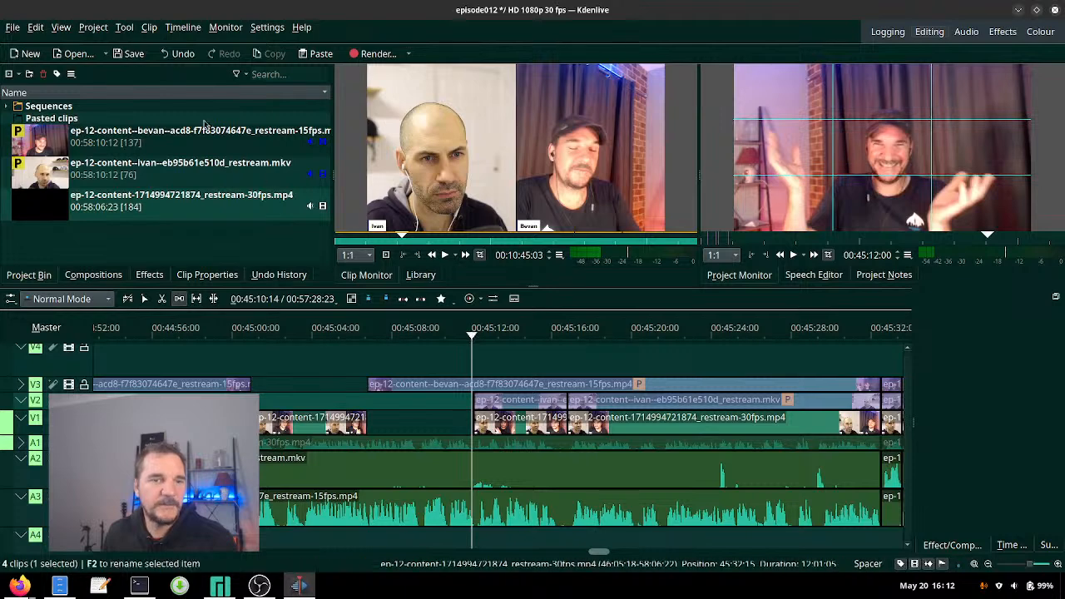
{"action": "left_click", "coordinate": [124, 28]}
{"action": "left_click", "coordinate": [158, 178]}
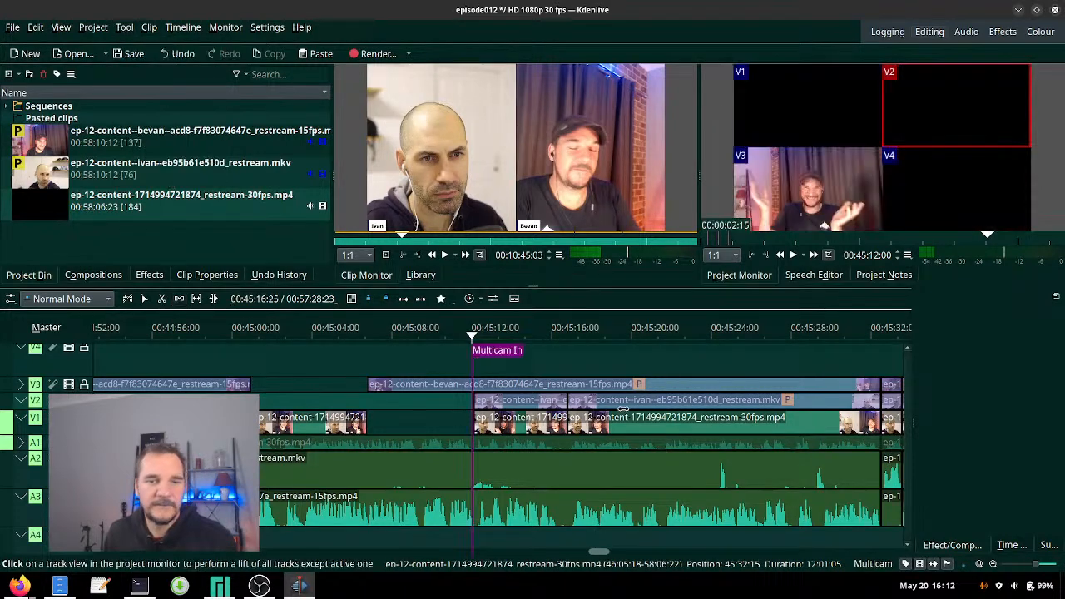
- Play the multicam view, return to about 00:45:12 and switch the active angle to V1
{"action": "key", "text": "space"}
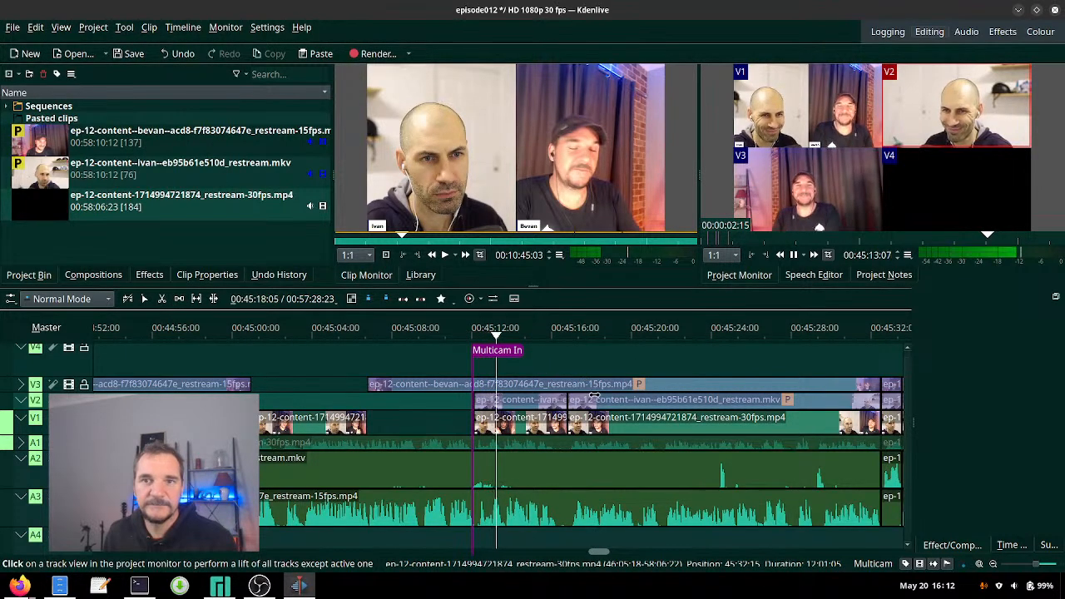
{"action": "left_click", "coordinate": [434, 335]}
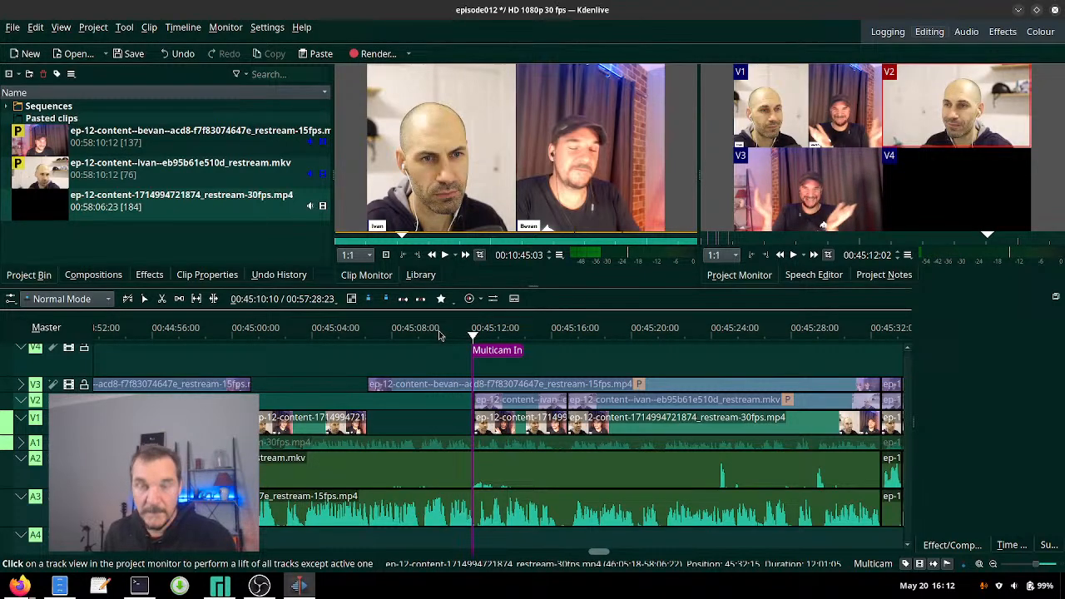
{"action": "key", "text": "1"}
{"action": "scroll", "coordinate": [566, 377], "scroll_direction": "right", "scroll_amount": 2}
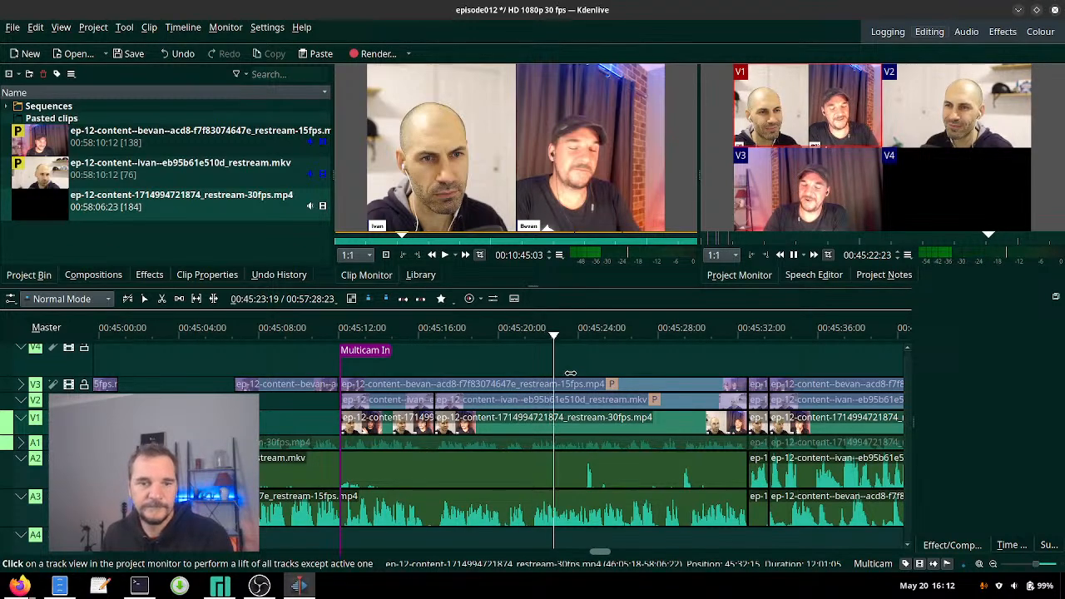
{"action": "scroll", "coordinate": [637, 391], "scroll_direction": "down", "scroll_amount": 3}
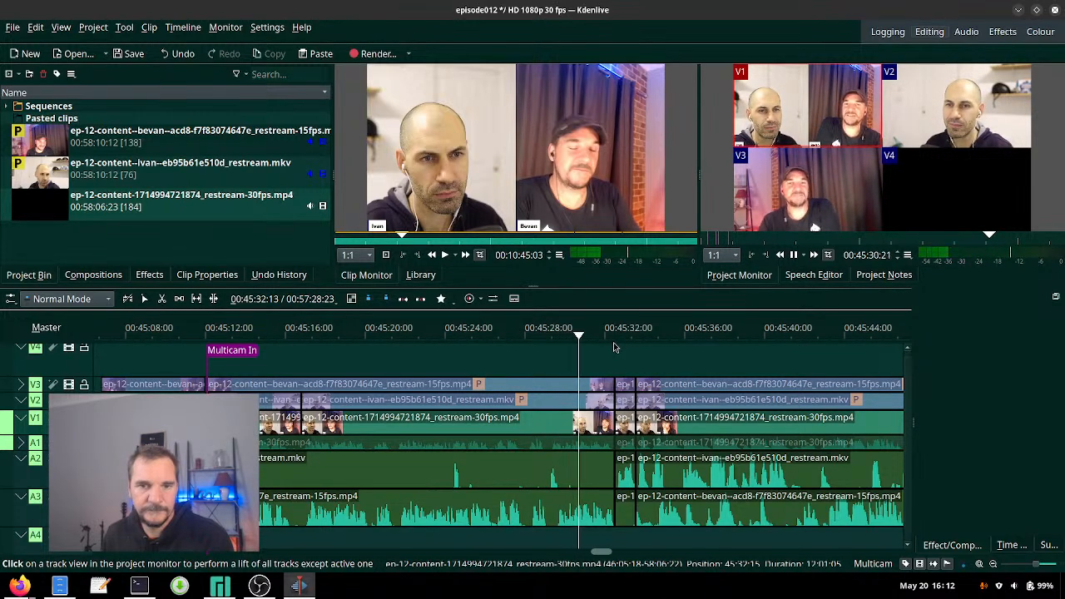
- Switch the multicam angle to V2 at about 00:45:32:15, V1 at about 00:45:33:17 and V2 at about 00:45:49:15
{"action": "key", "text": "2"}
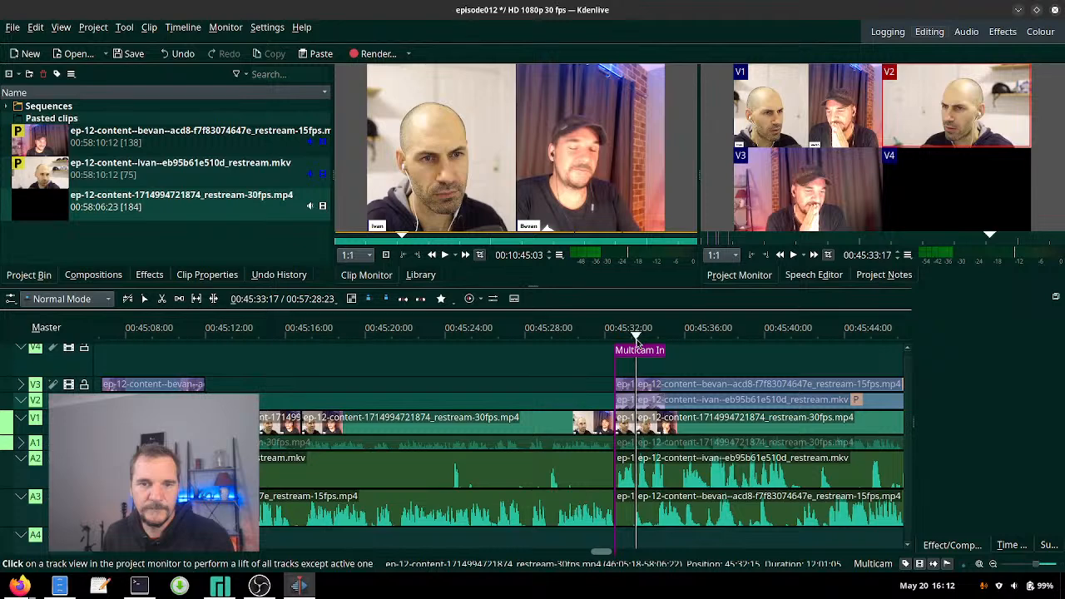
{"action": "key", "text": "1"}
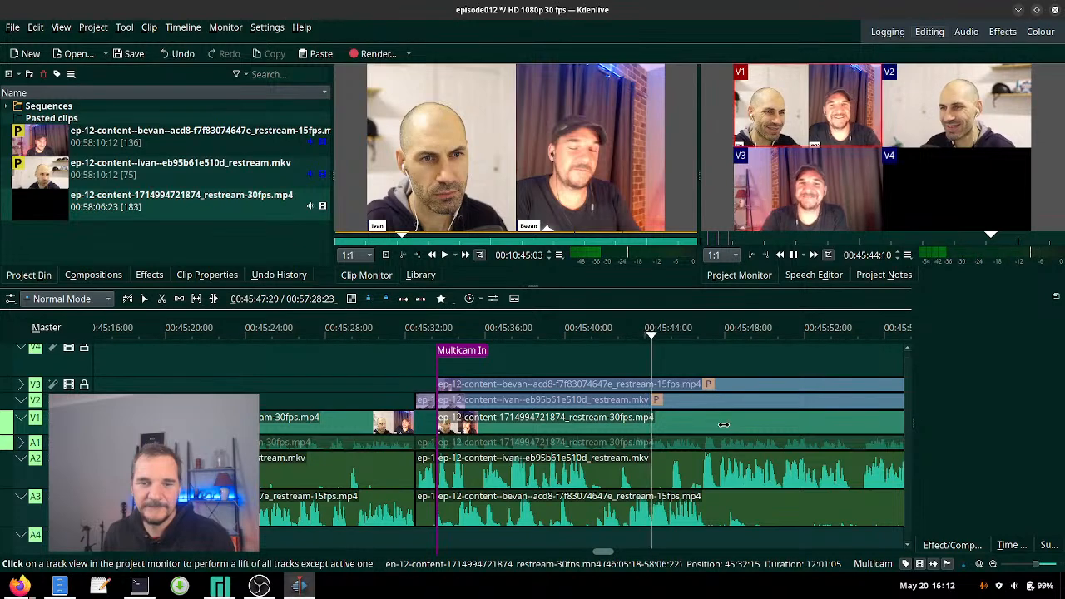
{"action": "scroll", "coordinate": [723, 424], "scroll_direction": "down", "scroll_amount": 2}
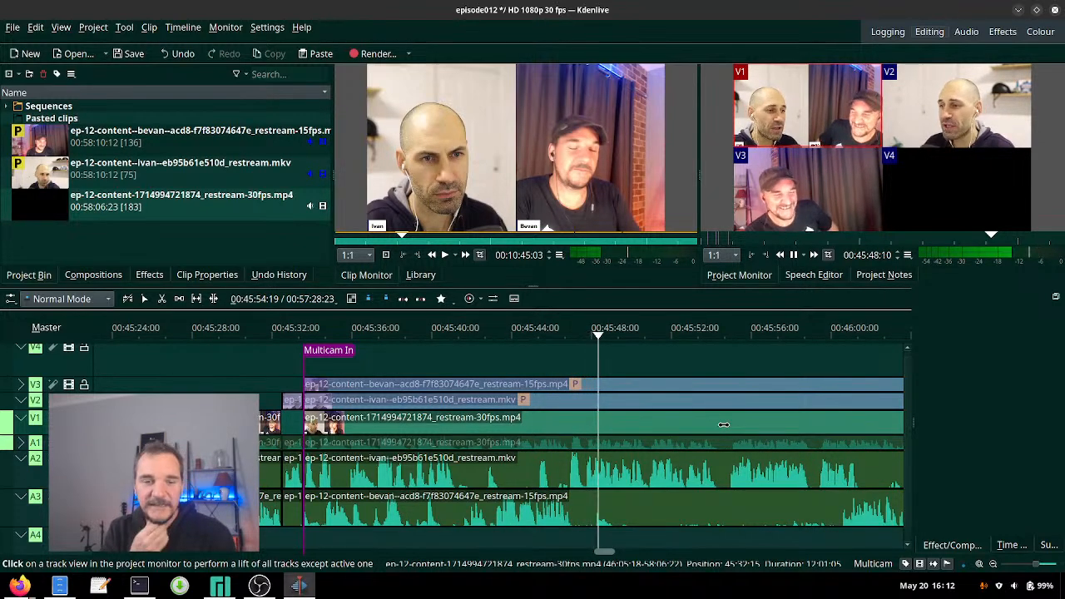
{"action": "key", "text": "2"}
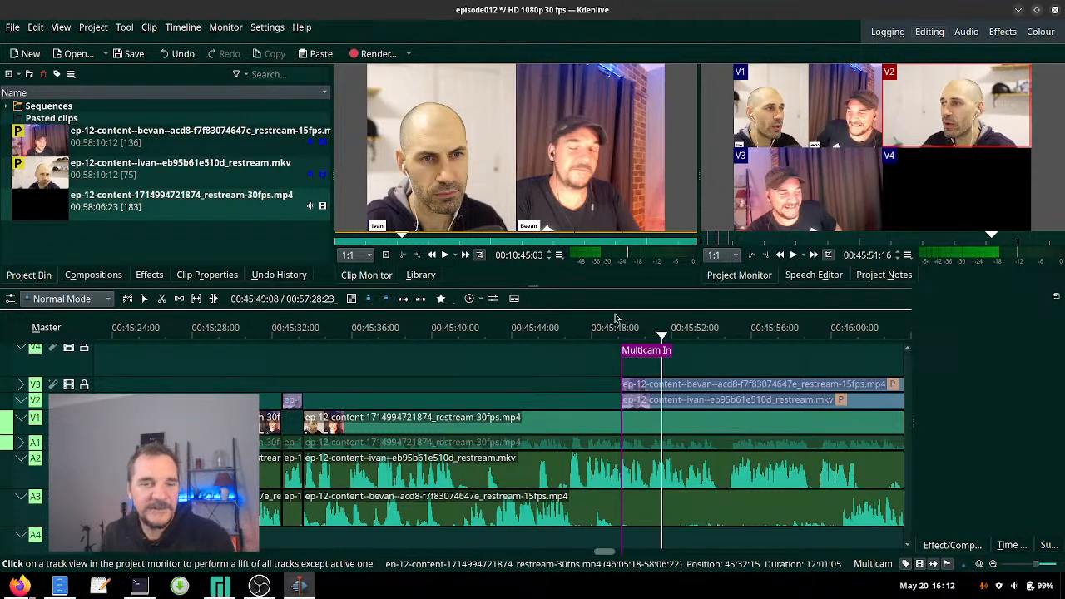
- Replay the passage before the last angle change and razor all tracks at about 00:45:47:18
{"action": "left_click", "coordinate": [564, 333]}
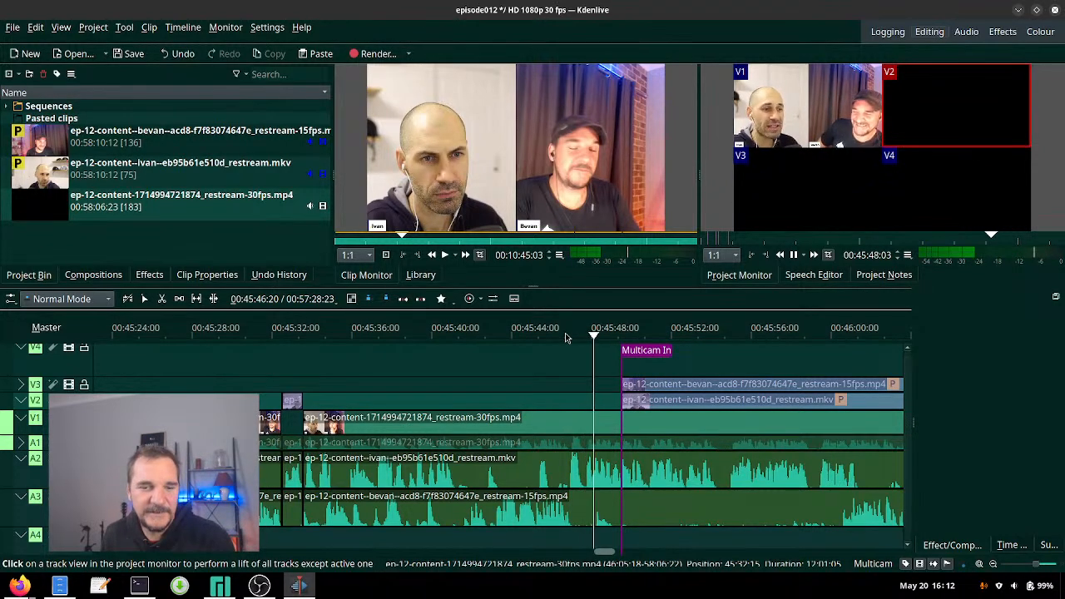
{"action": "key", "text": "space"}
{"action": "key", "text": "ctrl+a"}
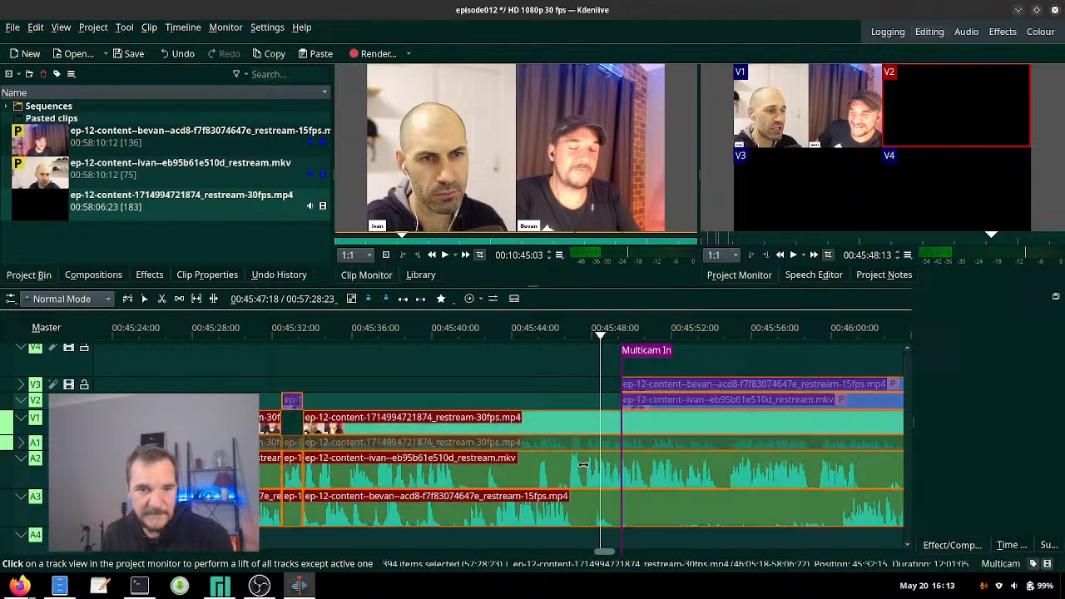
{"action": "key", "text": "x"}
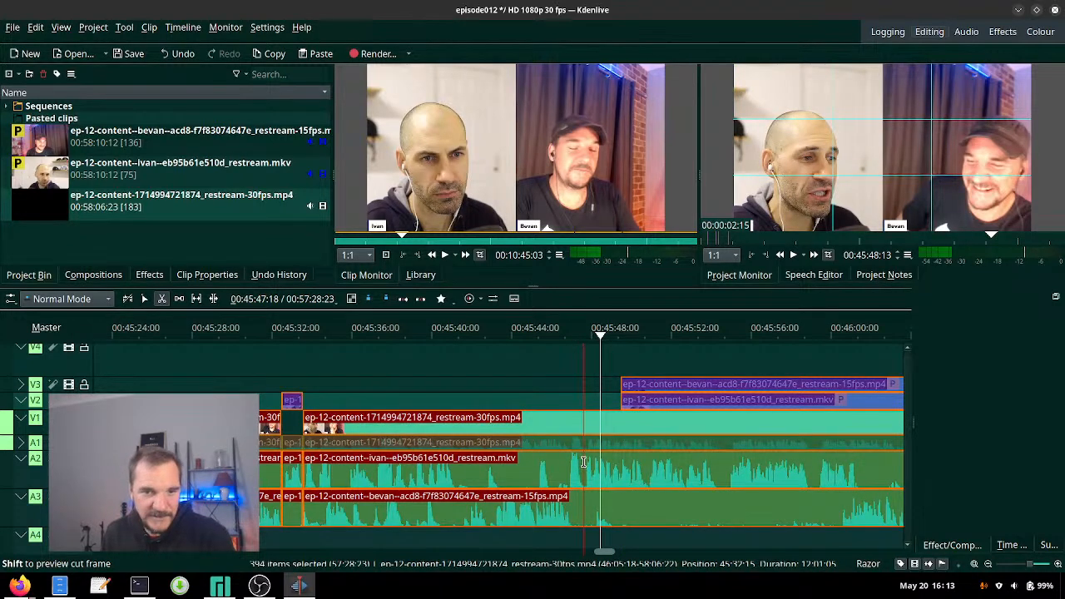
{"action": "left_click", "coordinate": [583, 462]}
- Replay the passage after the cut and razor all tracks again at about 00:45:50:26
{"action": "left_click", "coordinate": [573, 337]}
{"action": "key", "text": "space"}
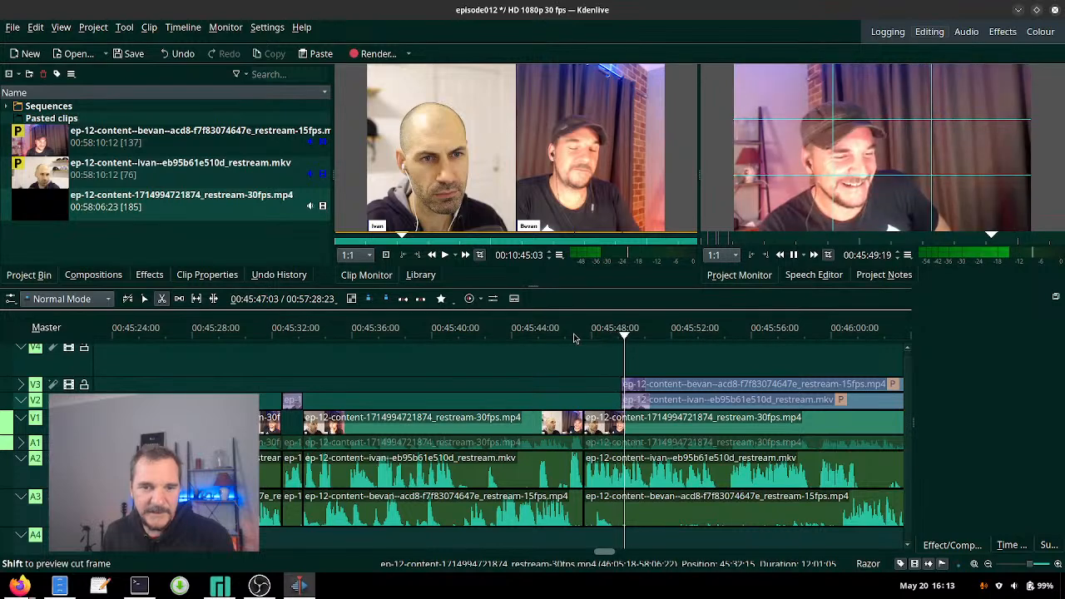
{"action": "key", "text": "space"}
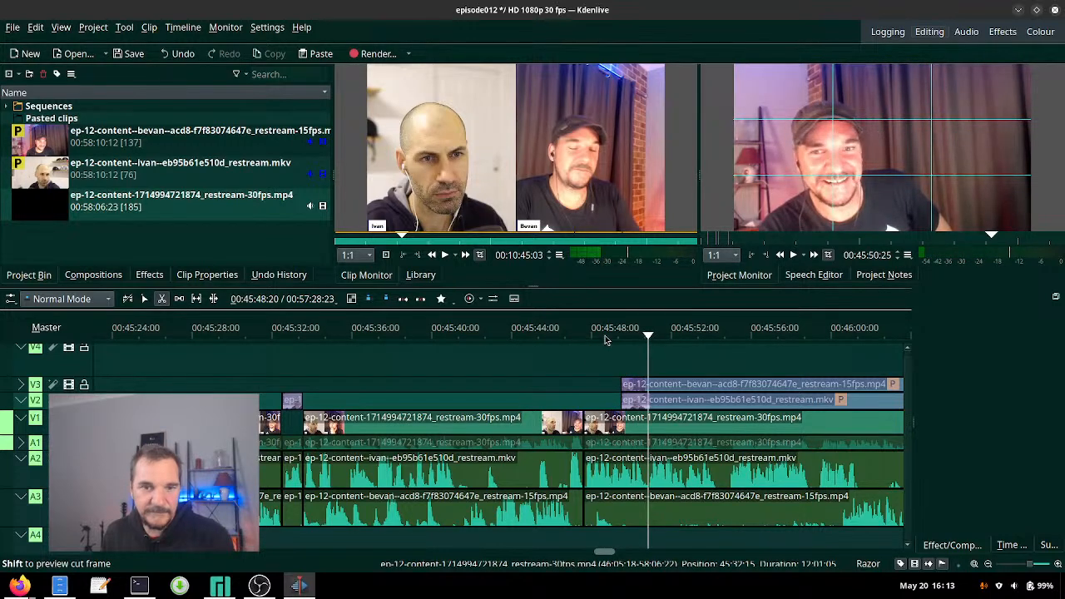
{"action": "left_click", "coordinate": [606, 340]}
{"action": "key", "text": "space"}
{"action": "key", "text": "space"}
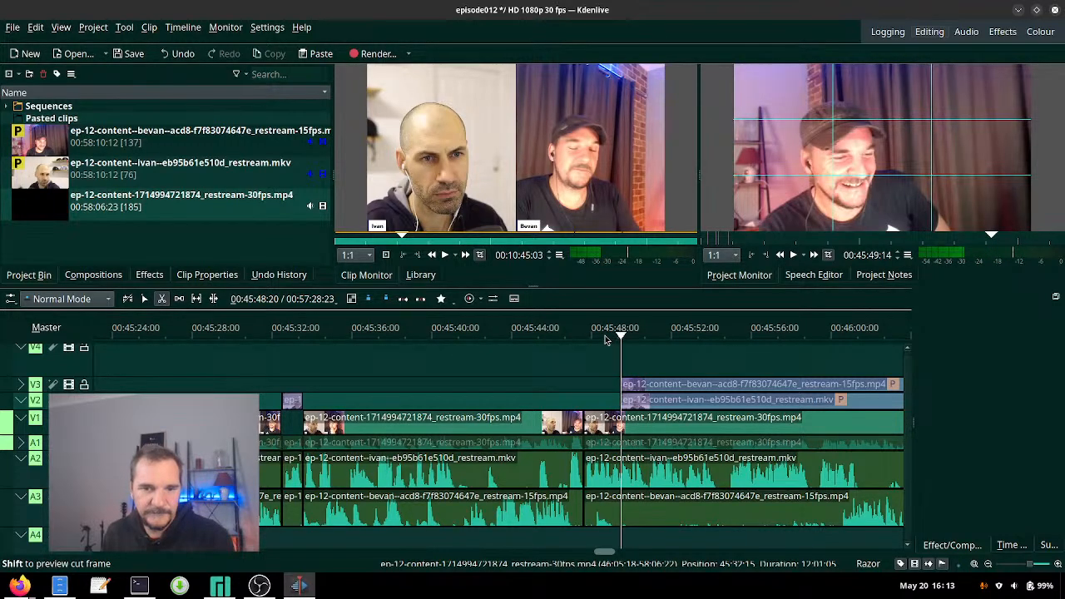
{"action": "left_click", "coordinate": [606, 339]}
{"action": "key", "text": "space"}
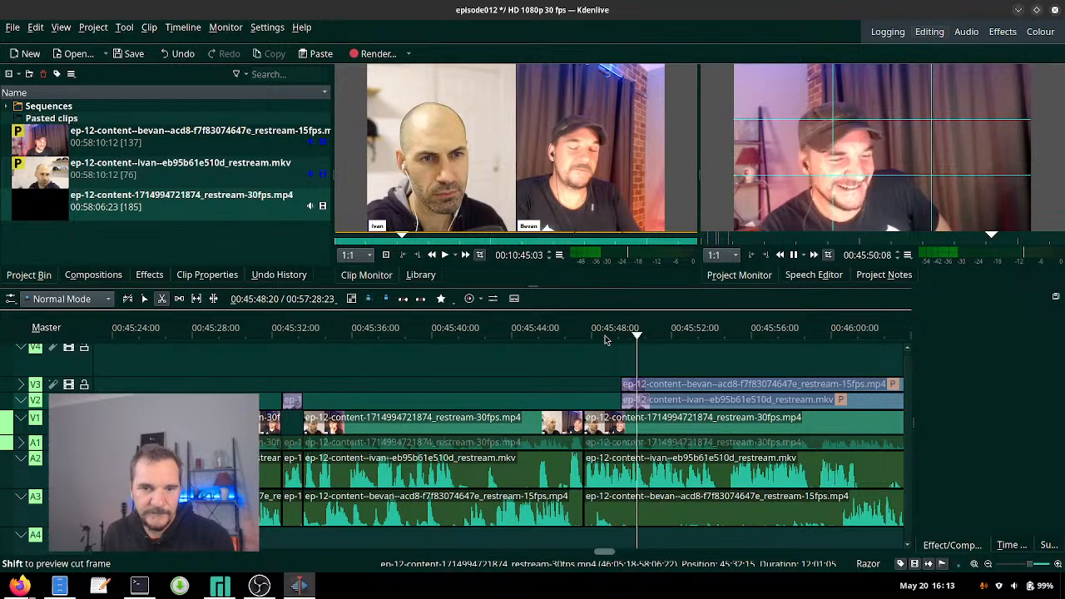
{"action": "key", "text": "space"}
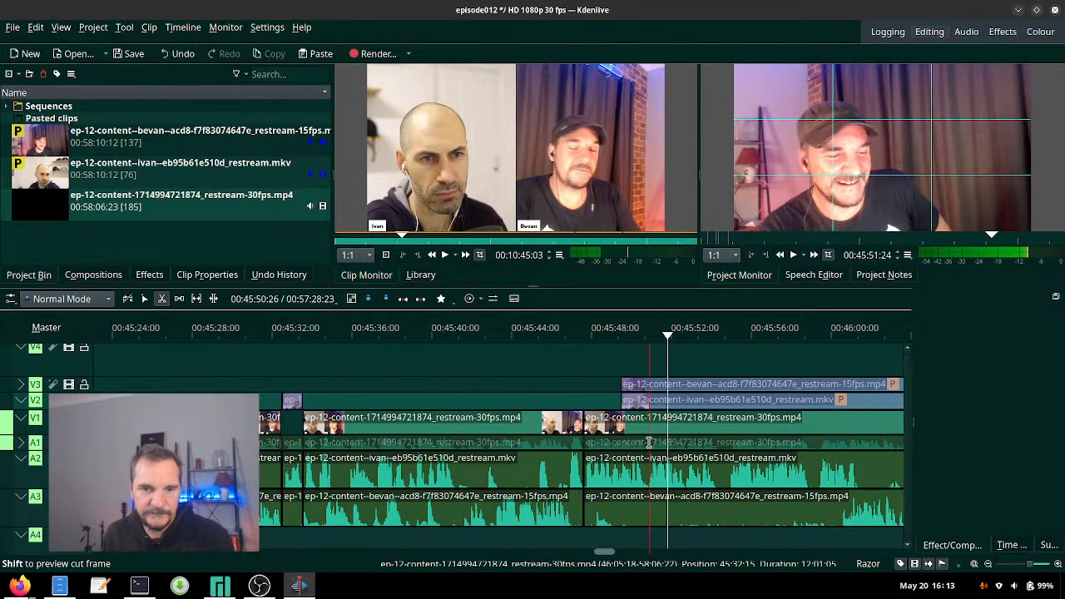
{"action": "left_click", "coordinate": [648, 442]}
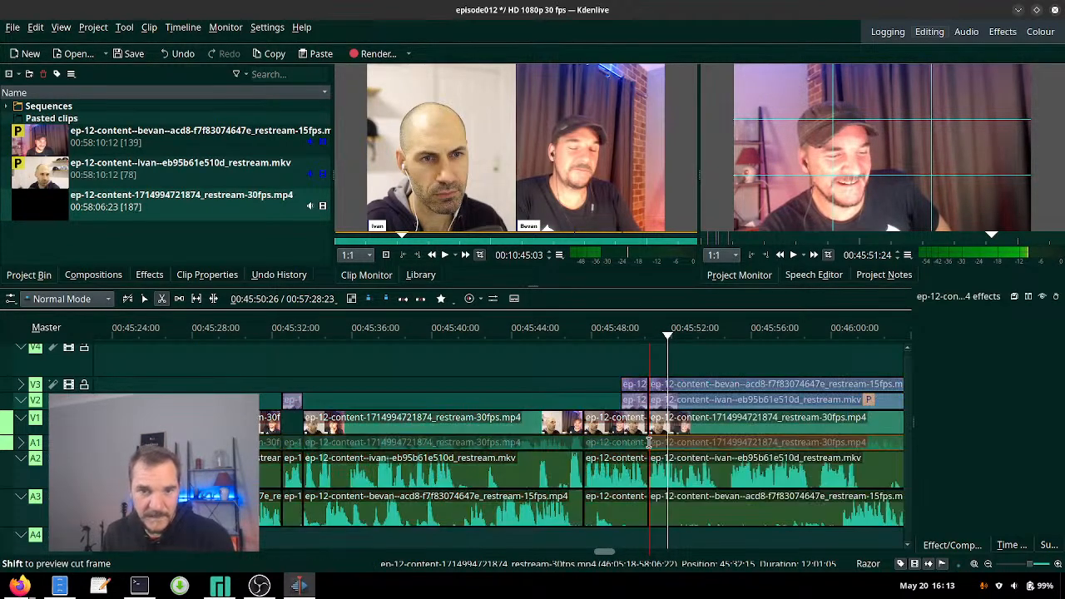
- Delete the section between the two cuts on all tracks and close the gap with the Spacer tool
{"action": "key", "text": "s"}
{"action": "left_click", "coordinate": [630, 449]}
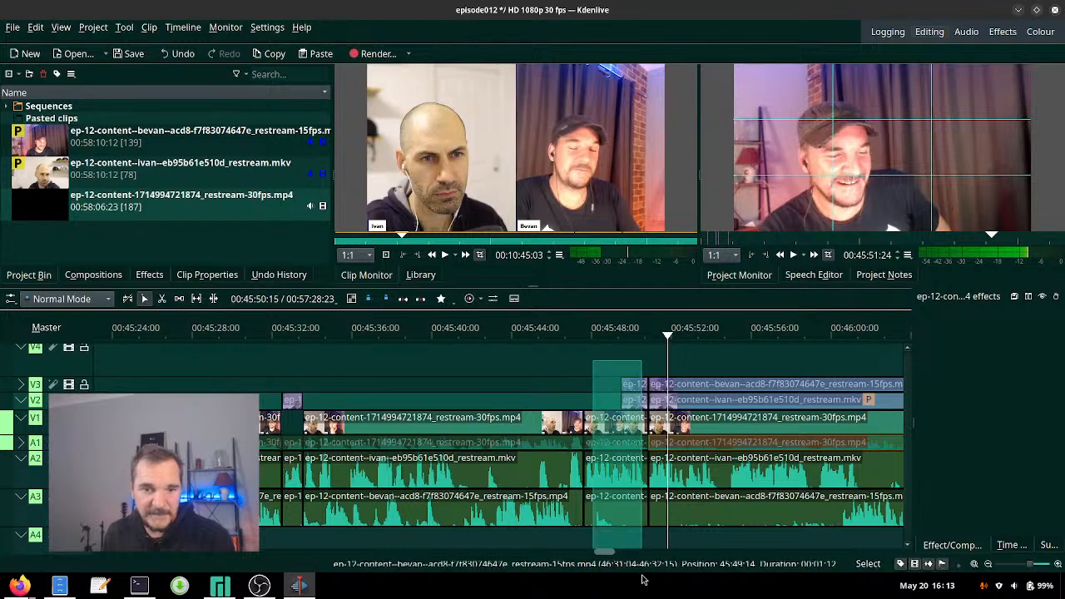
{"action": "key", "text": "Delete"}
{"action": "key", "text": "m"}
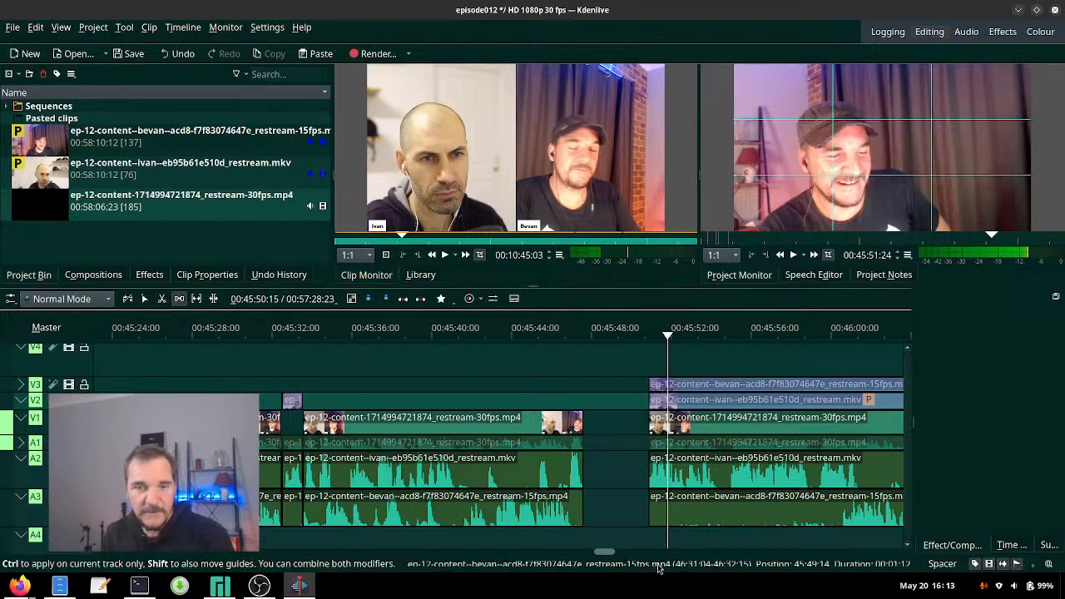
{"action": "left_click_drag", "start_coordinate": [653, 354], "coordinate": [453, 342]}
- Play across the new join, then place the playhead on it at 00:45:47:18 and start the Multicam tool
{"action": "left_click", "coordinate": [471, 329]}
{"action": "key", "text": "space"}
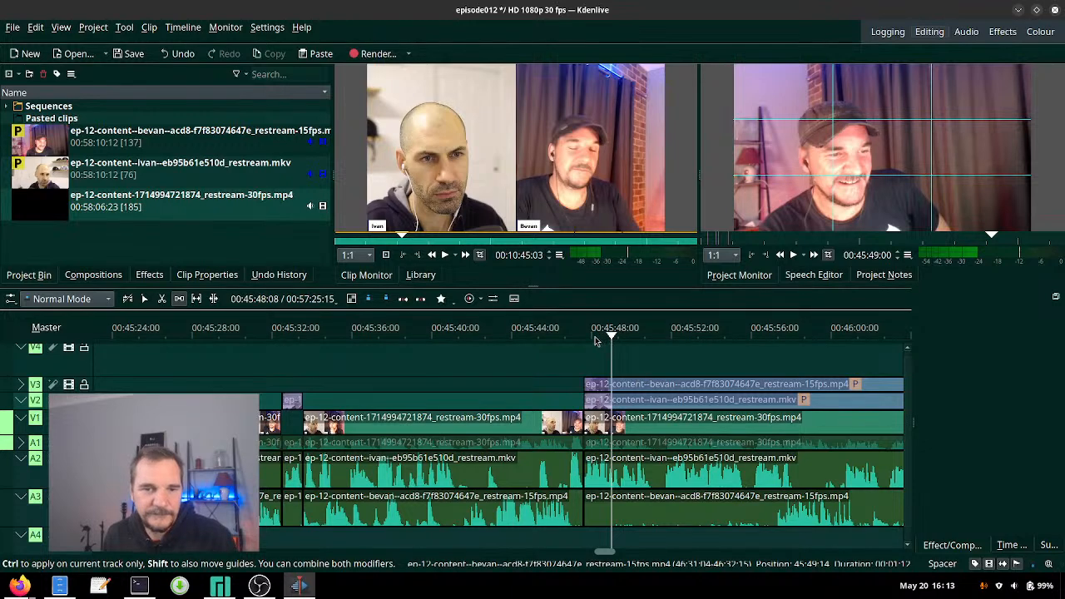
{"action": "left_click_drag", "start_coordinate": [595, 341], "coordinate": [583, 336]}
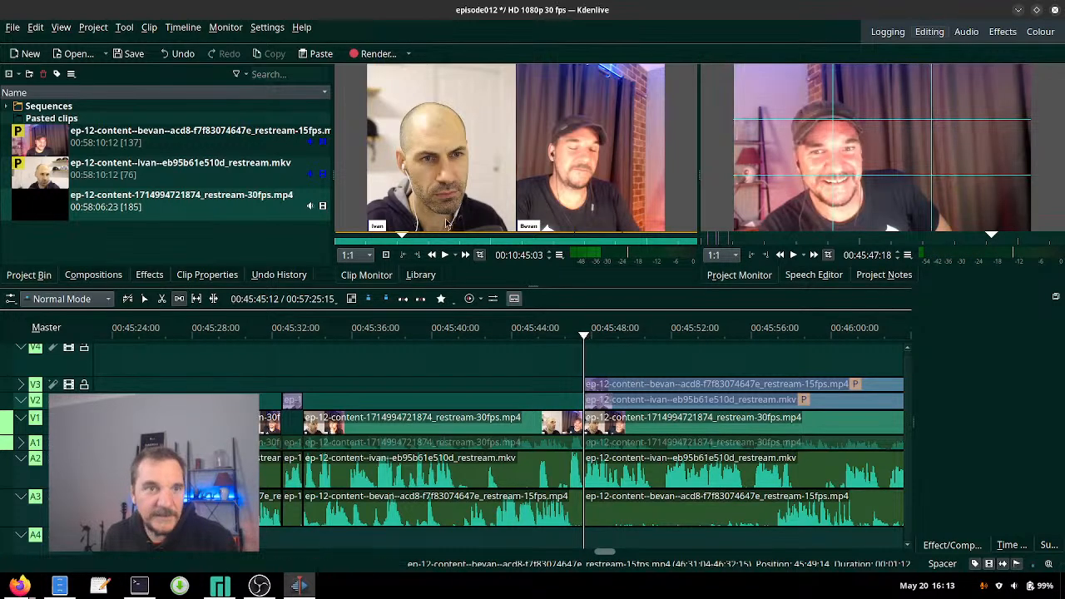
{"action": "left_click", "coordinate": [131, 28]}
{"action": "left_click", "coordinate": [168, 175]}
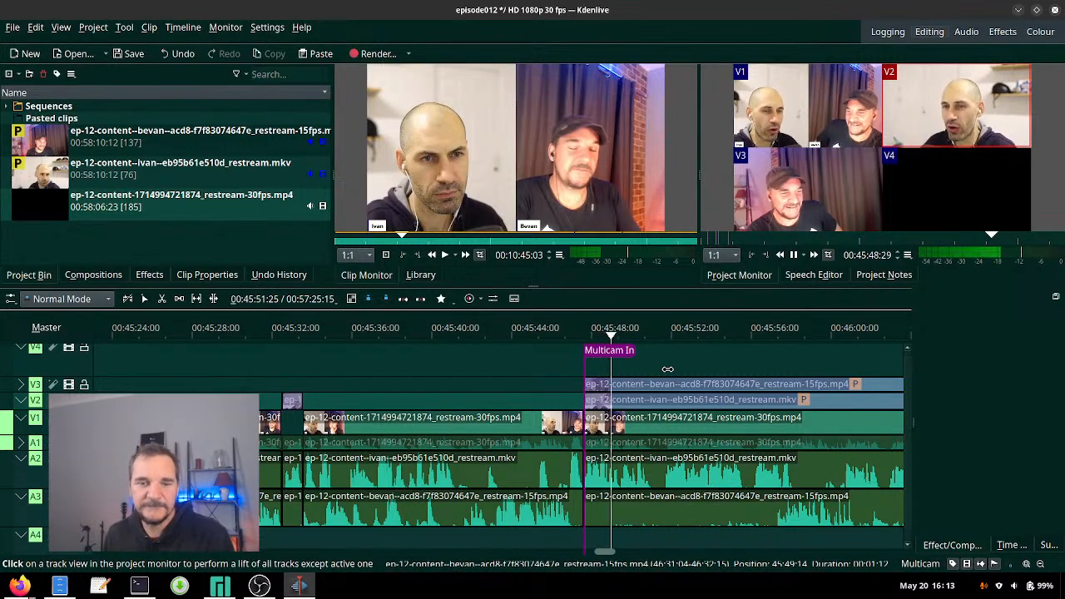
- Play the multicam view, switching the angle to V1 at about 00:45:57:05 and to V2 at about 00:46:12:03
{"action": "scroll", "coordinate": [668, 369], "scroll_direction": "right", "scroll_amount": 3}
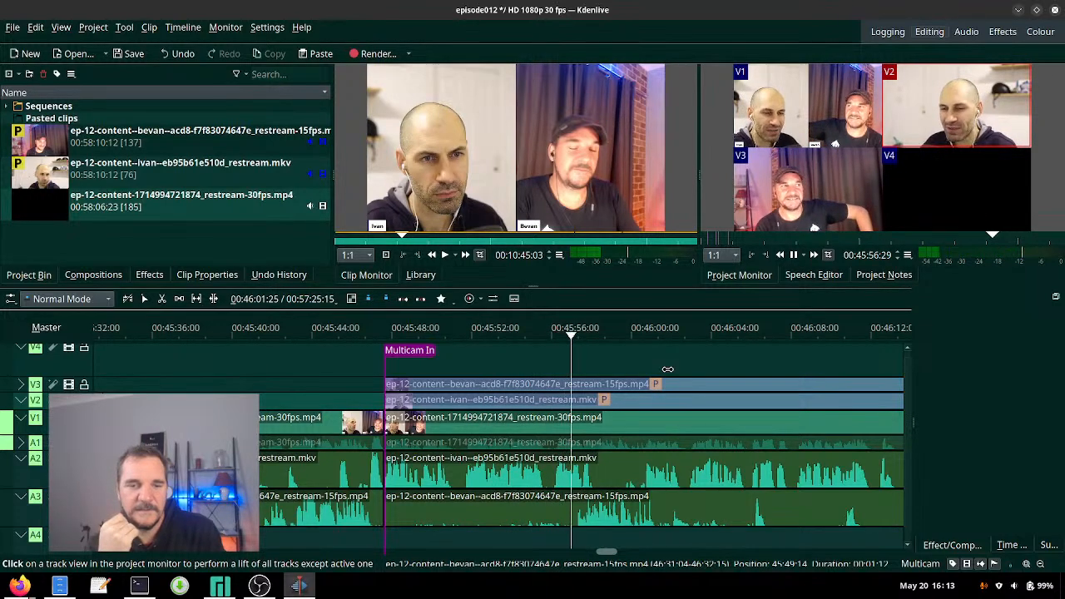
{"action": "key", "text": "1"}
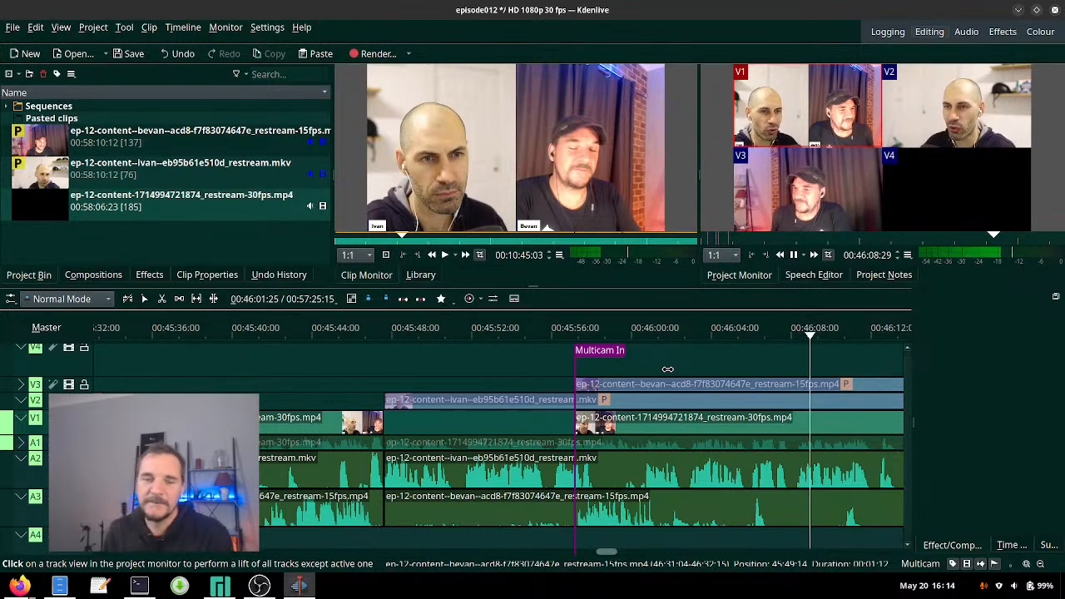
{"action": "scroll", "coordinate": [667, 368], "scroll_direction": "right", "scroll_amount": 2}
{"action": "scroll", "coordinate": [693, 454], "scroll_direction": "right", "scroll_amount": 4}
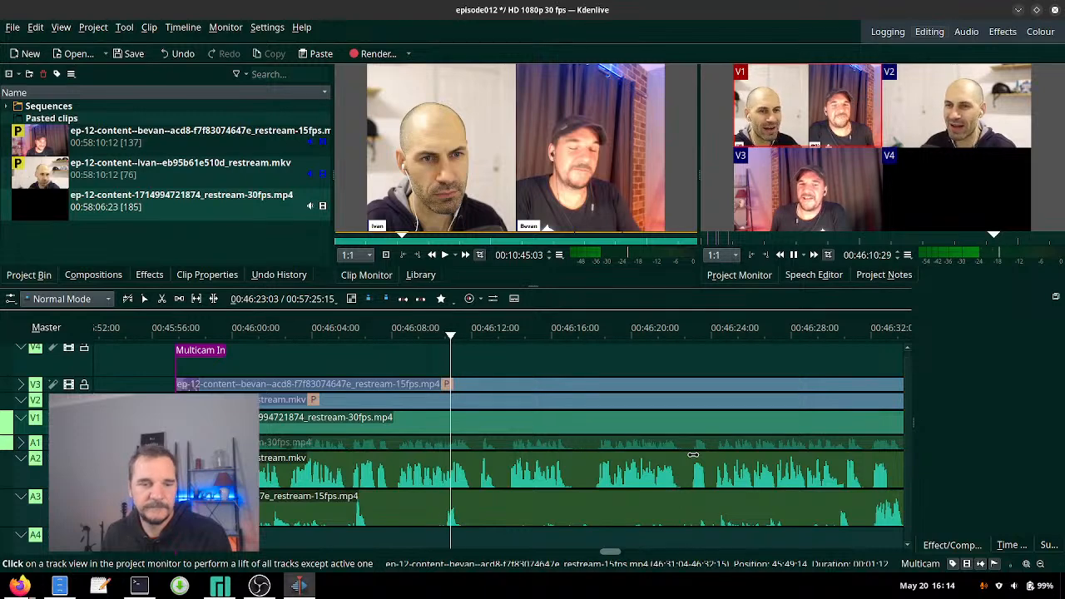
{"action": "key", "text": "2"}
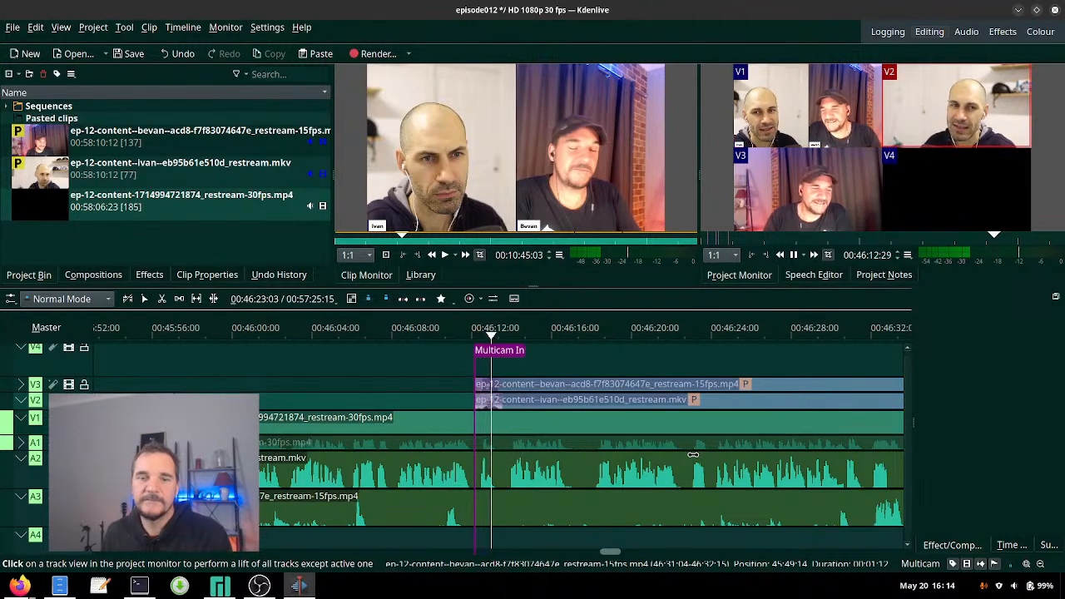
- Razor all tracks at both ends of the pause, at about 00:46:16:24 and 00:46:18:08
{"action": "scroll", "coordinate": [693, 454], "scroll_direction": "right", "scroll_amount": 2}
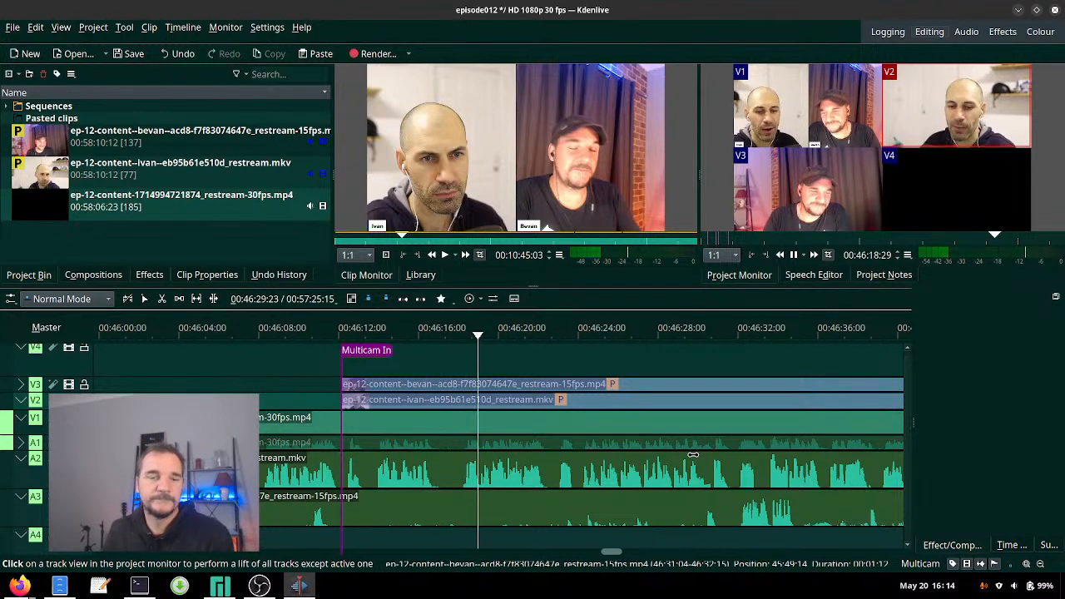
{"action": "key", "text": "ctrl+a"}
{"action": "key", "text": "x"}
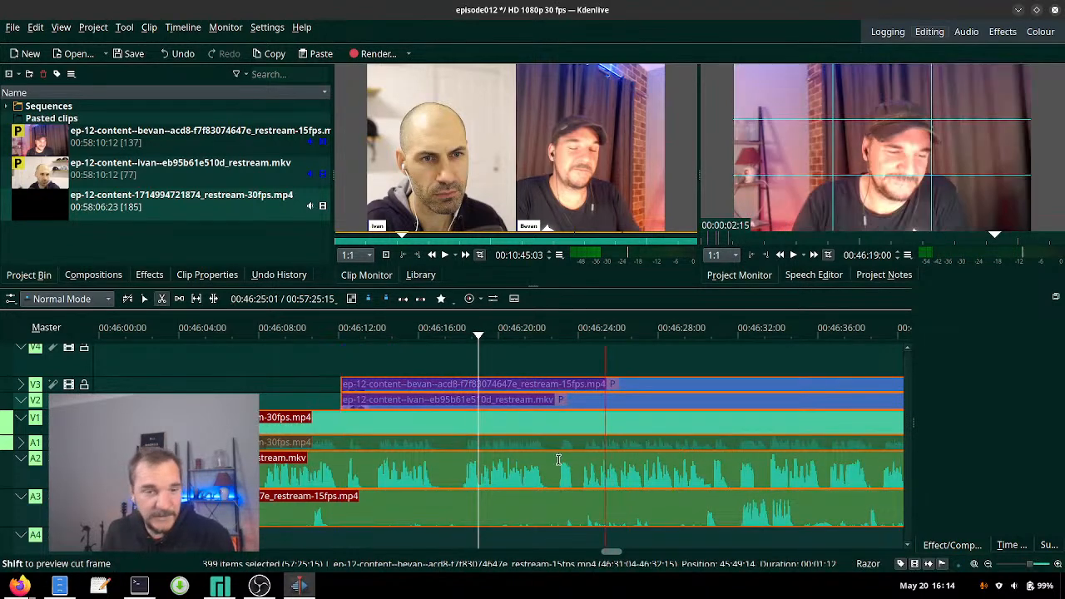
{"action": "left_click", "coordinate": [435, 474]}
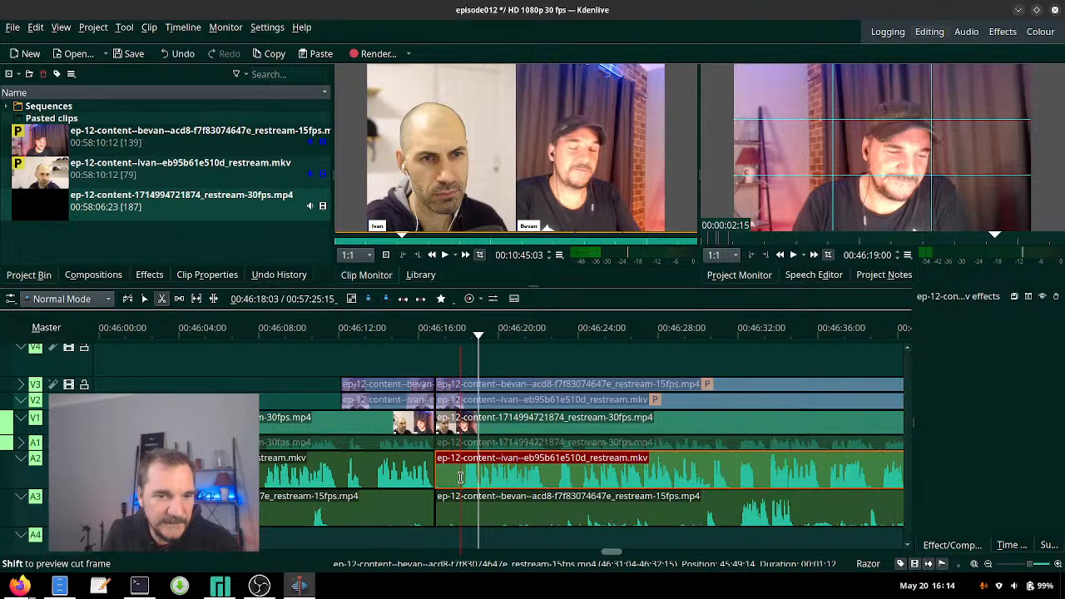
{"action": "left_click", "coordinate": [463, 478]}
{"action": "left_click", "coordinate": [464, 478]}
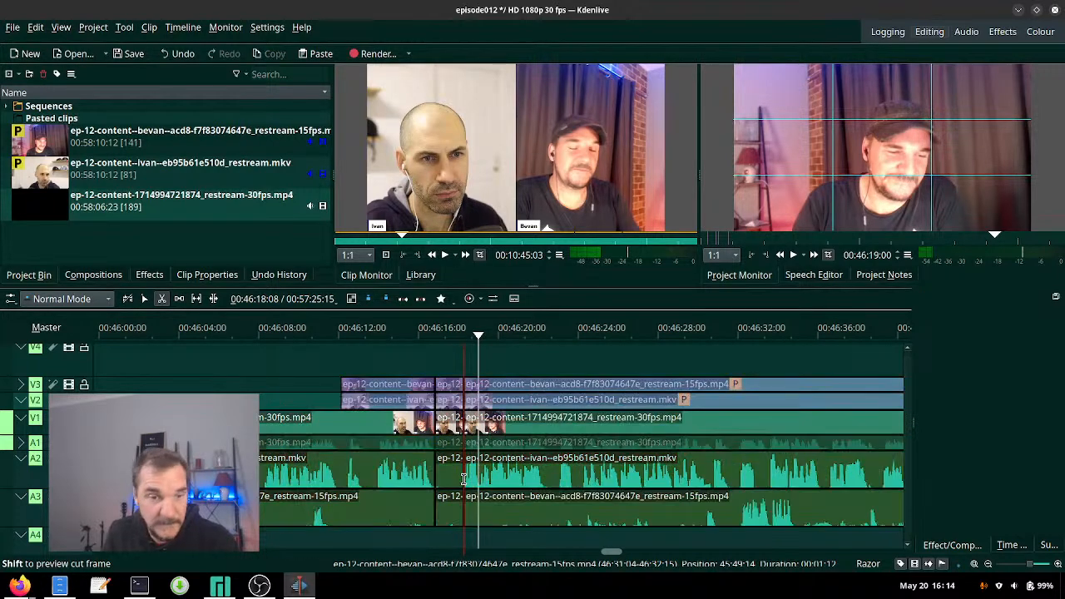
- Delete the short section between the cuts at about 00:46:16:24 and 00:46:18:08 on all tracks and close the gap with the Spacer tool
{"action": "key", "text": "s"}
{"action": "left_click", "coordinate": [459, 478]}
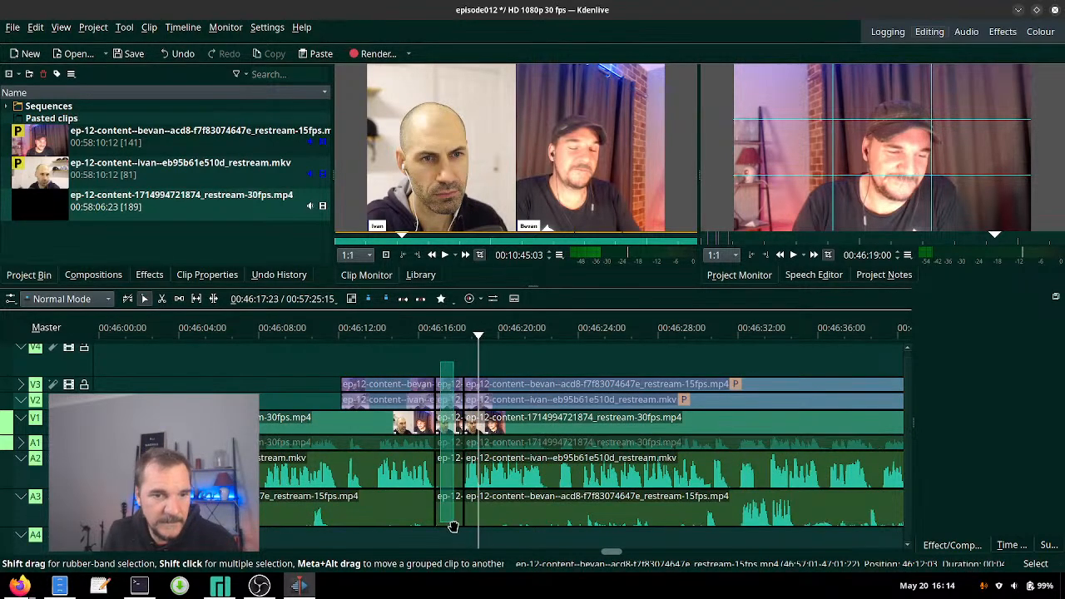
{"action": "key", "text": "Delete"}
{"action": "key", "text": "m"}
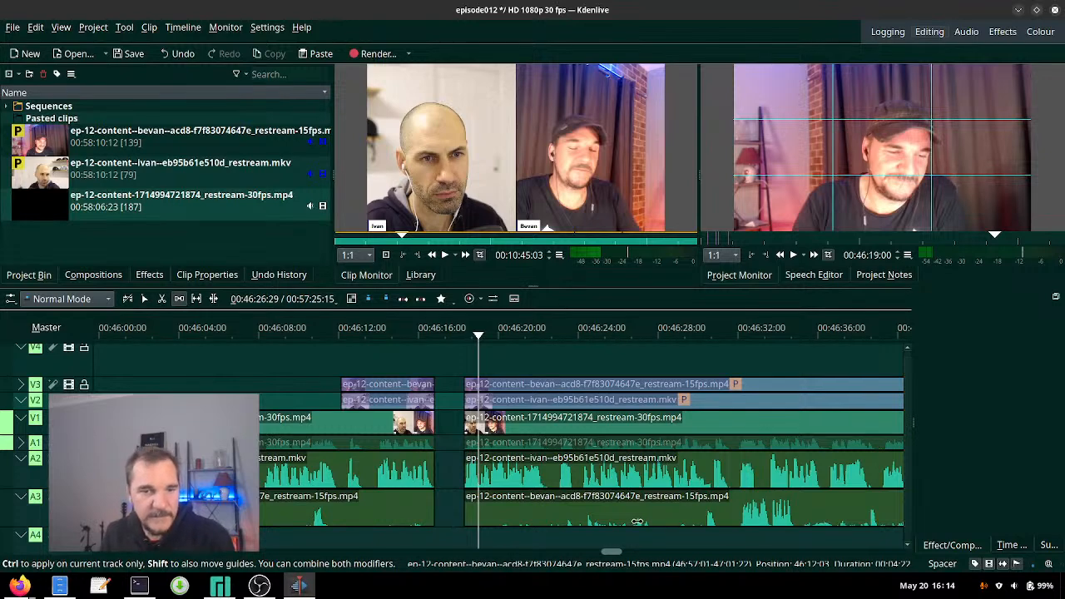
{"action": "left_click_drag", "start_coordinate": [352, 345], "coordinate": [323, 346]}
- Play from about 00:46:11 up to the new join and start the Multicam tool there
{"action": "left_click", "coordinate": [323, 340]}
{"action": "key", "text": "space"}
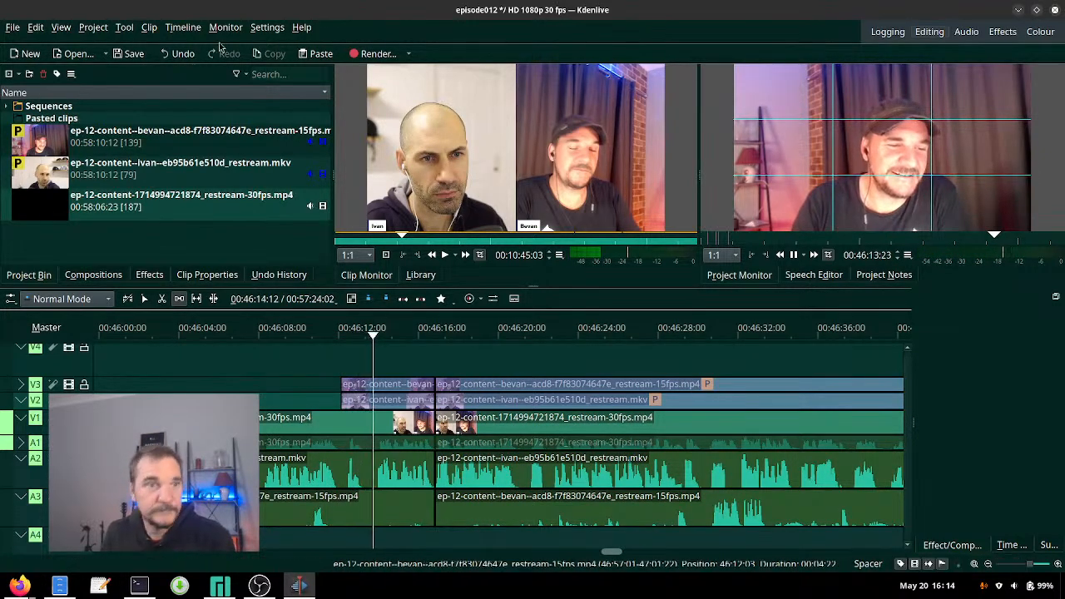
{"action": "left_click", "coordinate": [93, 26]}
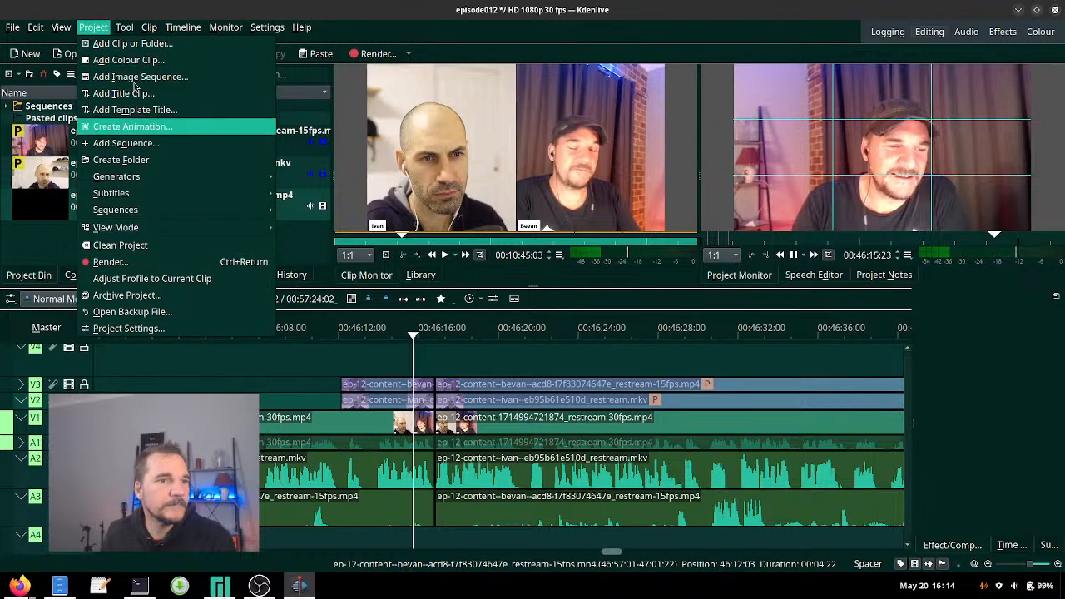
{"action": "mouse_move", "coordinate": [124, 27]}
{"action": "left_click", "coordinate": [154, 177]}
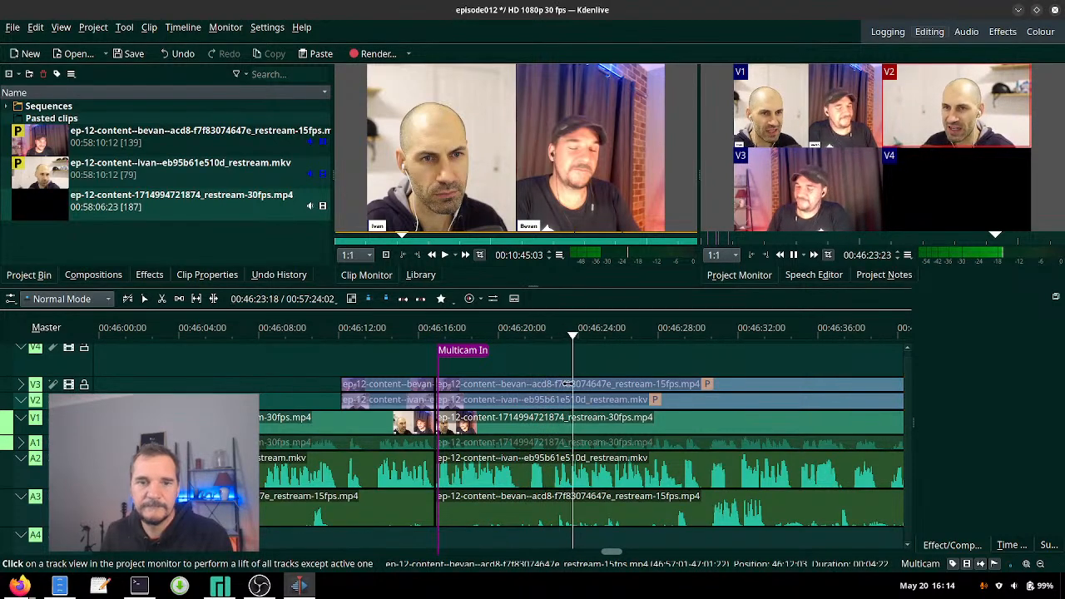
- Replay from 00:46:21:14 in the multicam view, switching to V1 at about 00:46:22:24, V2 at about 00:46:39:17 and V1 at about 00:46:44:00
{"action": "left_click", "coordinate": [528, 336]}
{"action": "key", "text": "space"}
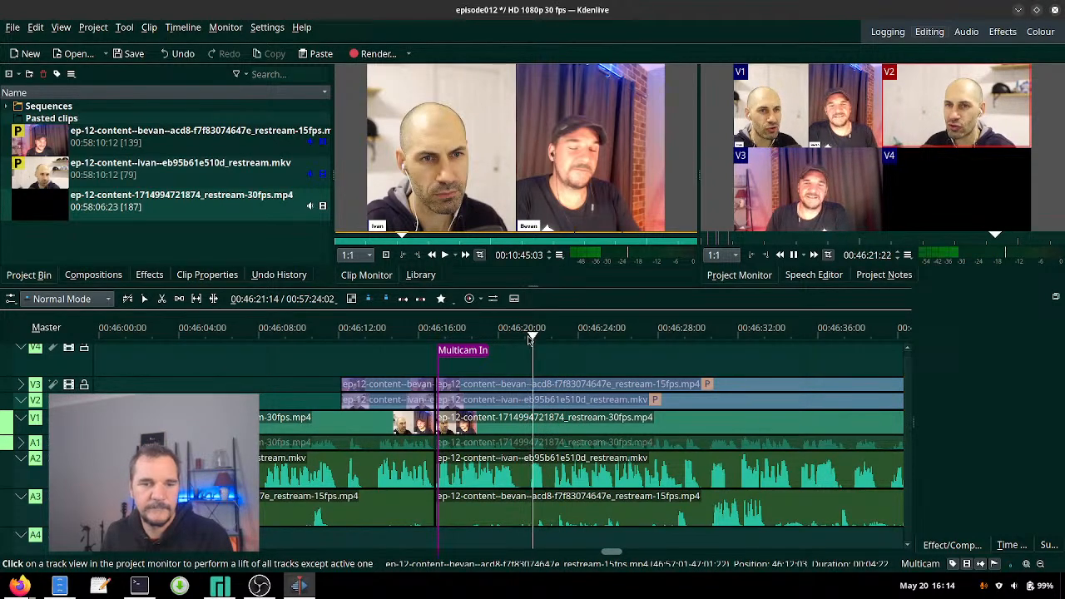
{"action": "key", "text": "1"}
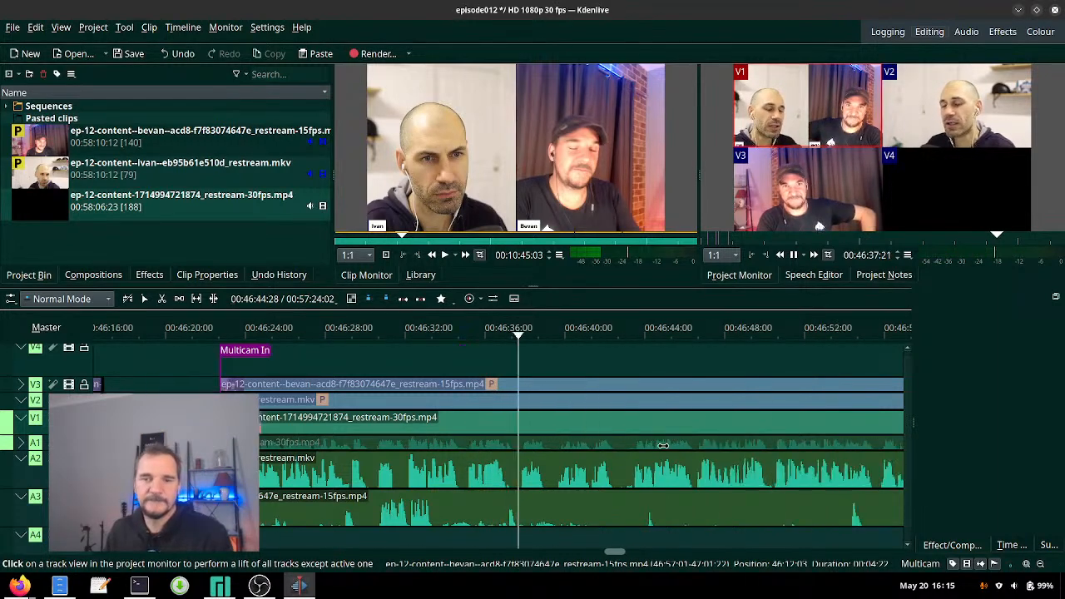
{"action": "key", "text": "2"}
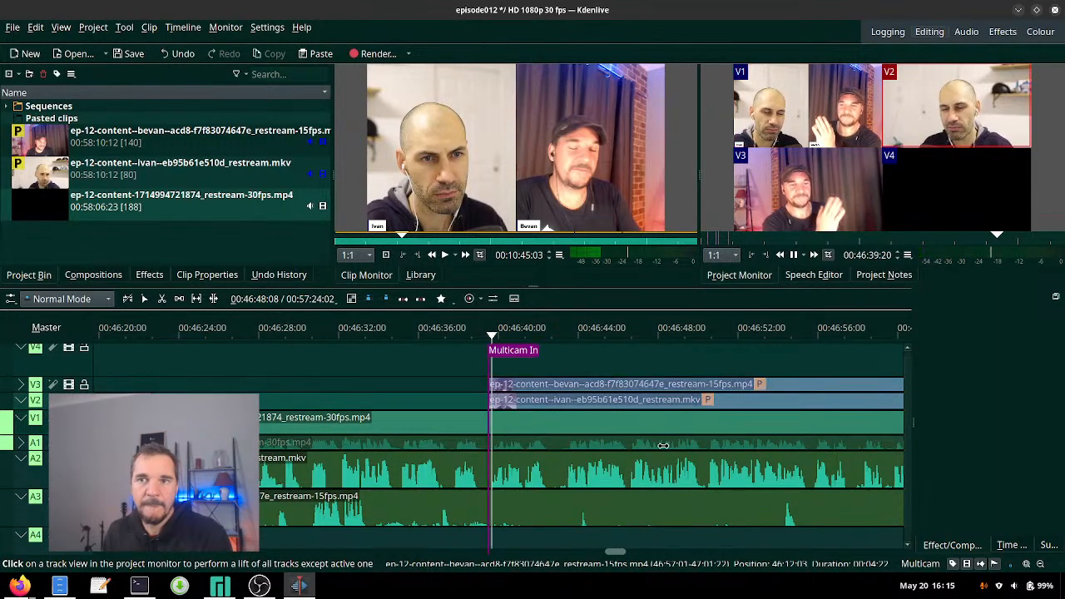
{"action": "scroll", "coordinate": [663, 445], "scroll_direction": "down", "scroll_amount": 2}
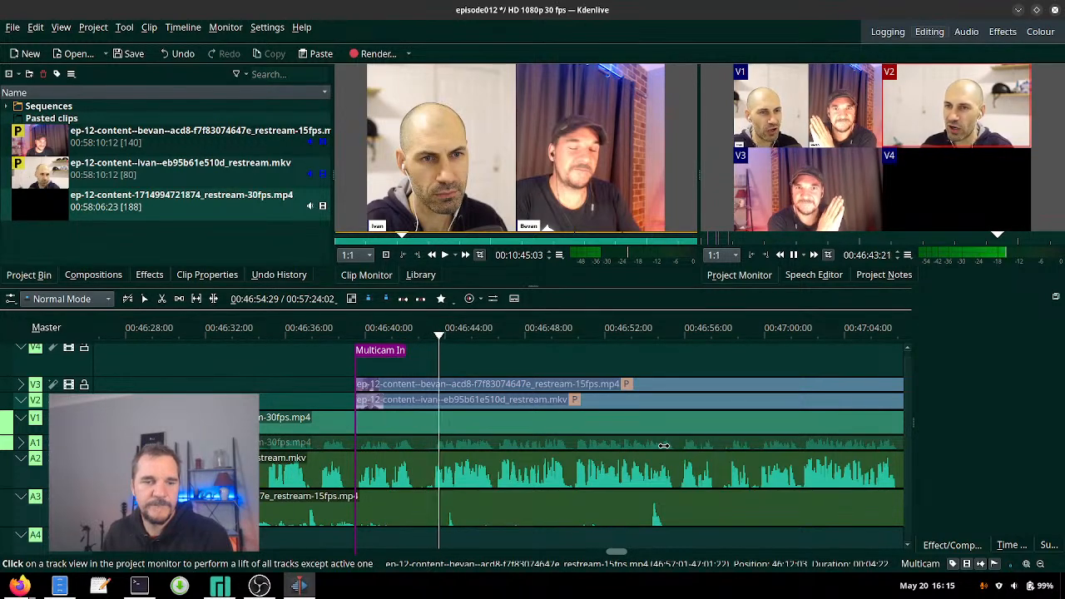
{"action": "key", "text": "1"}
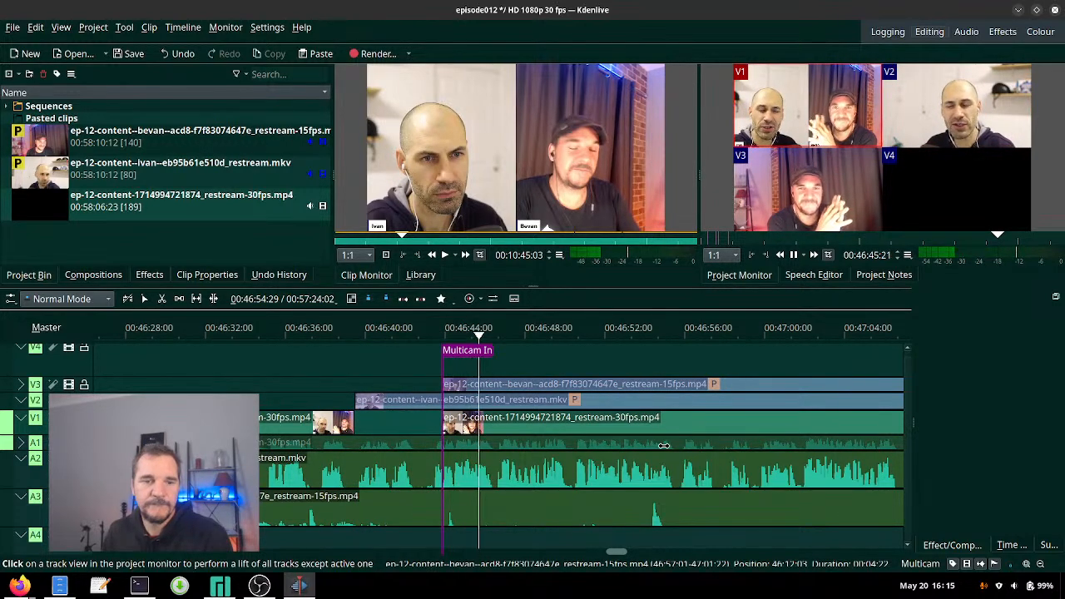
- Undo a switch to V3 at about 00:46:47 and switch the angle to V2 at about 00:46:46:16 instead
{"action": "key", "text": "3"}
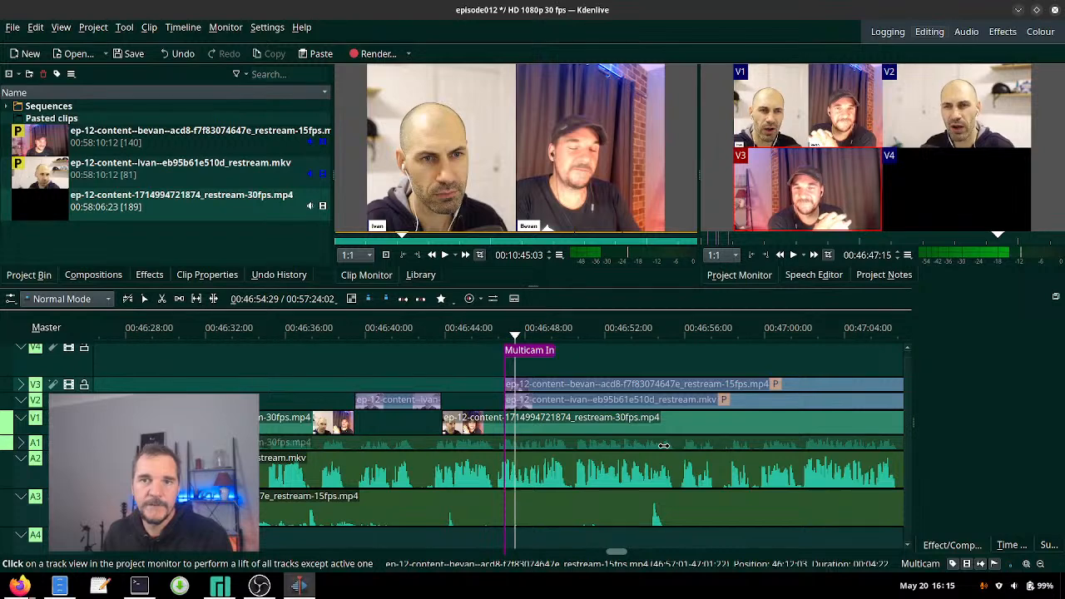
{"action": "key", "text": "ctrl+z"}
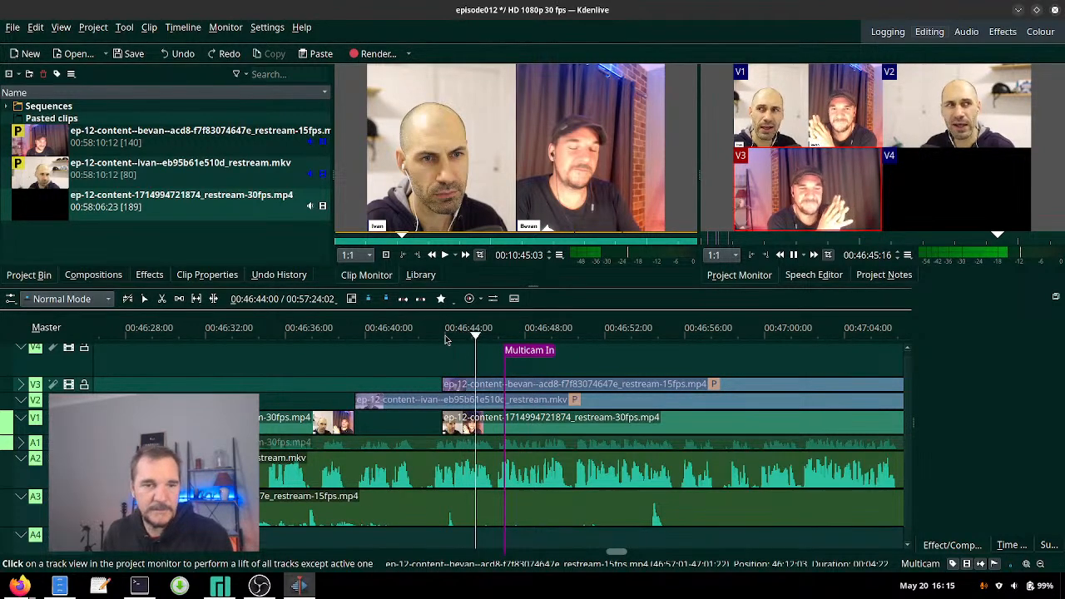
{"action": "key", "text": "2"}
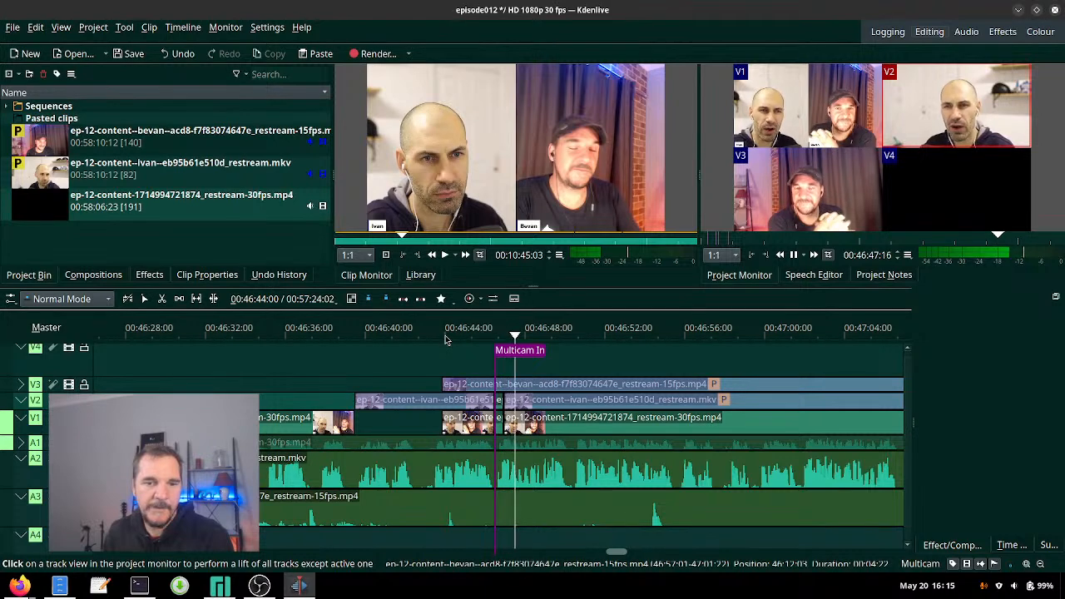
- Switch the angle to V1 at about 00:46:54:01, to V3 at about 00:47:02:02 and back to V1 at about 00:47:07:05
{"action": "scroll", "coordinate": [687, 430], "scroll_direction": "right", "scroll_amount": 3}
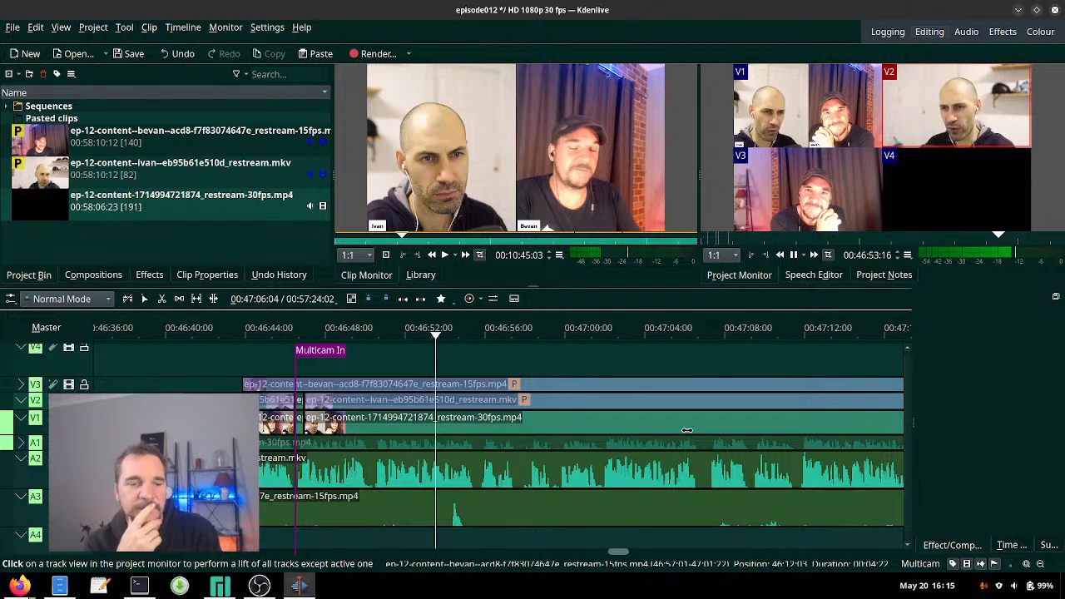
{"action": "key", "text": "1"}
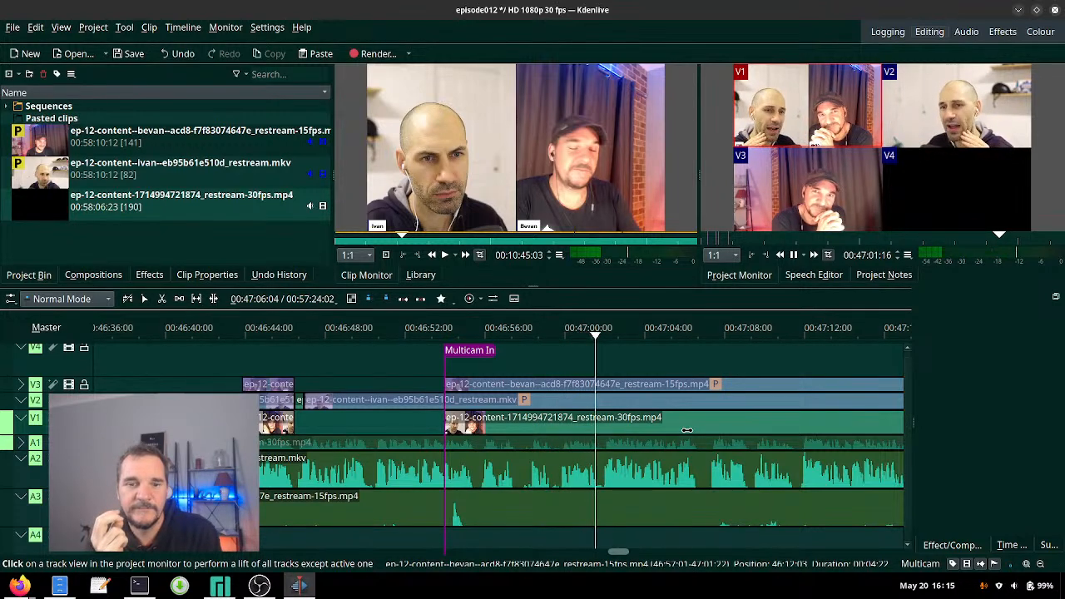
{"action": "key", "text": "3"}
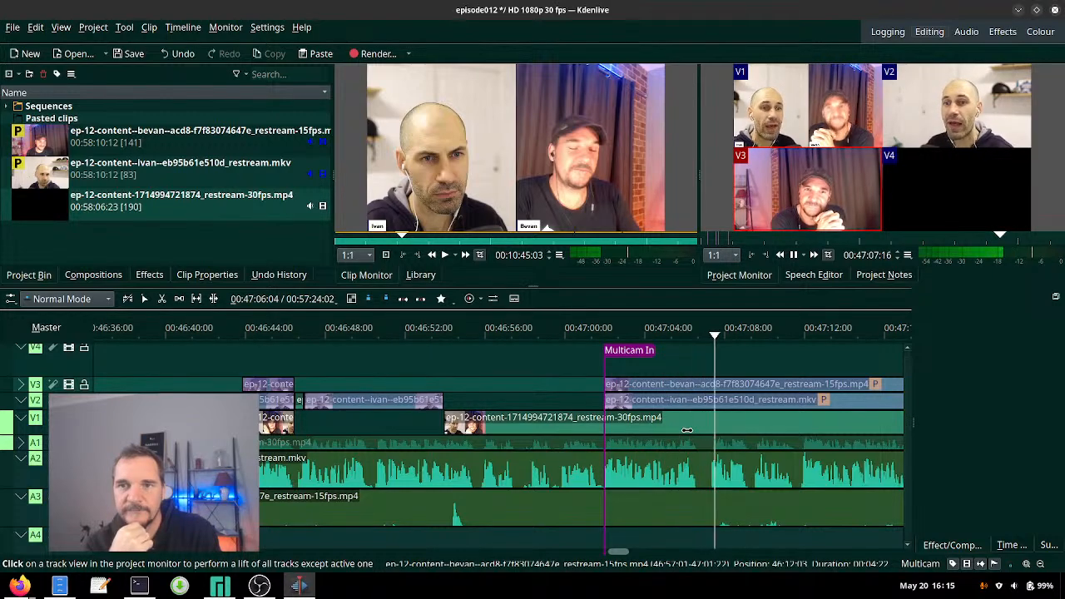
{"action": "left_click", "coordinate": [664, 326]}
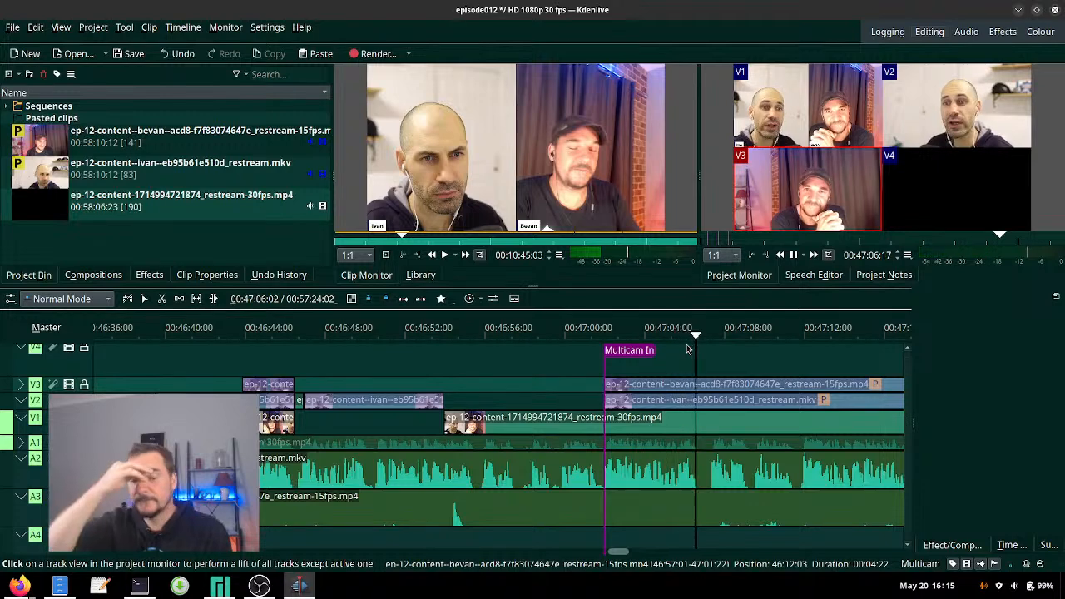
{"action": "key", "text": "1"}
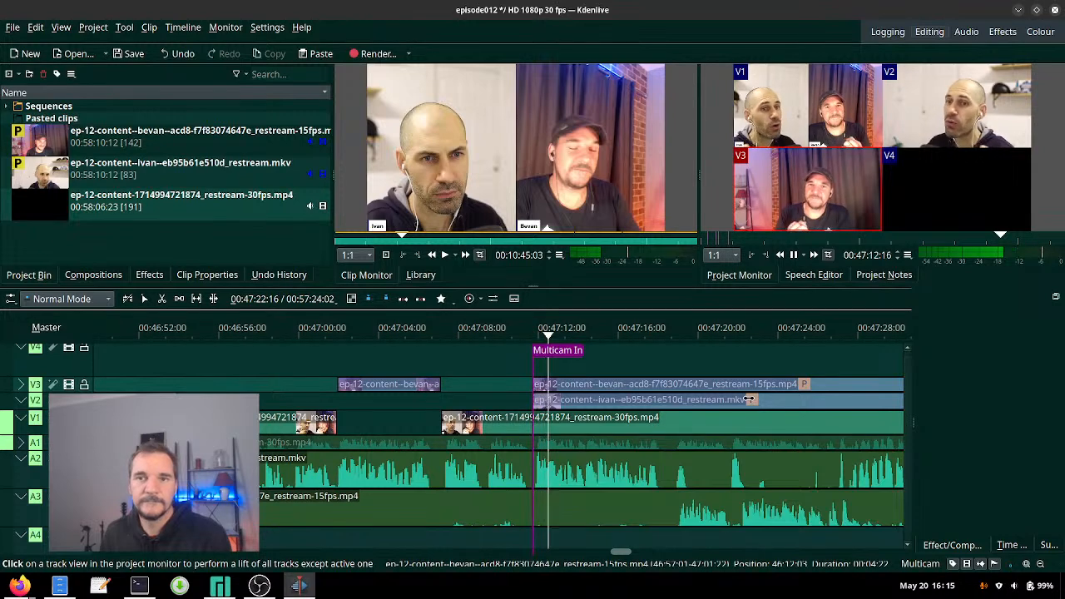
- Undo the last angle switch, replay from about 00:47:08:26 and switch to V2 at about 00:47:11:22
{"action": "left_click", "coordinate": [526, 340]}
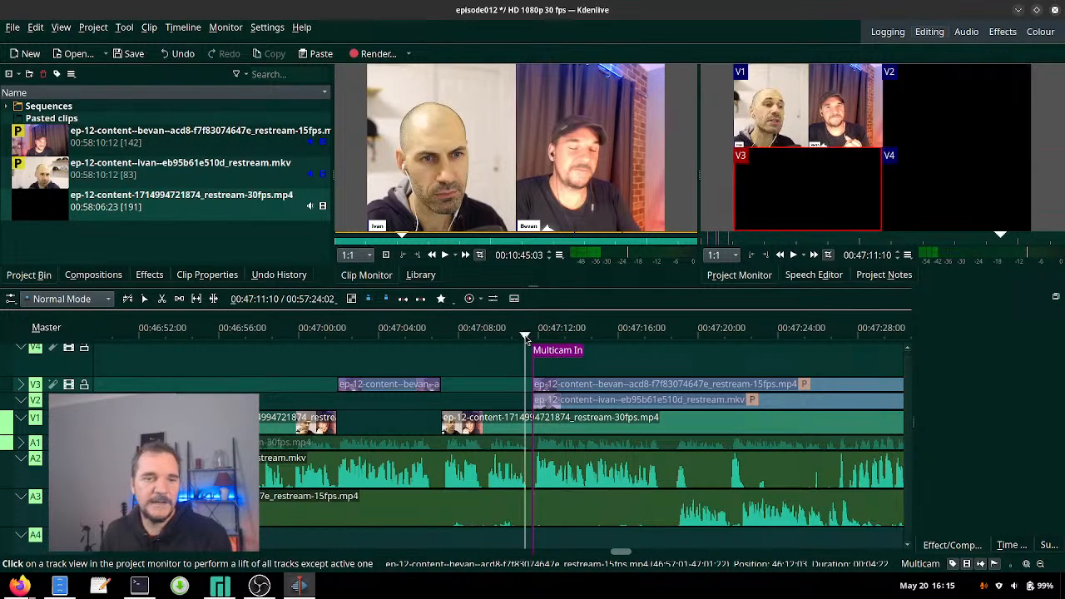
{"action": "key", "text": "ctrl+z"}
{"action": "left_click", "coordinate": [480, 336]}
{"action": "key", "text": "space"}
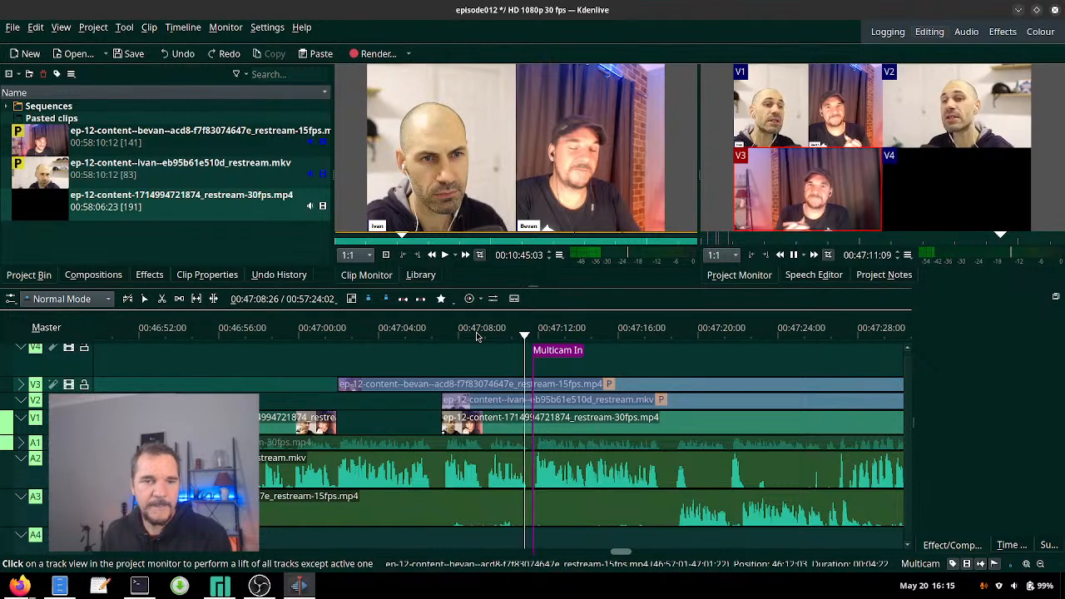
{"action": "key", "text": "2"}
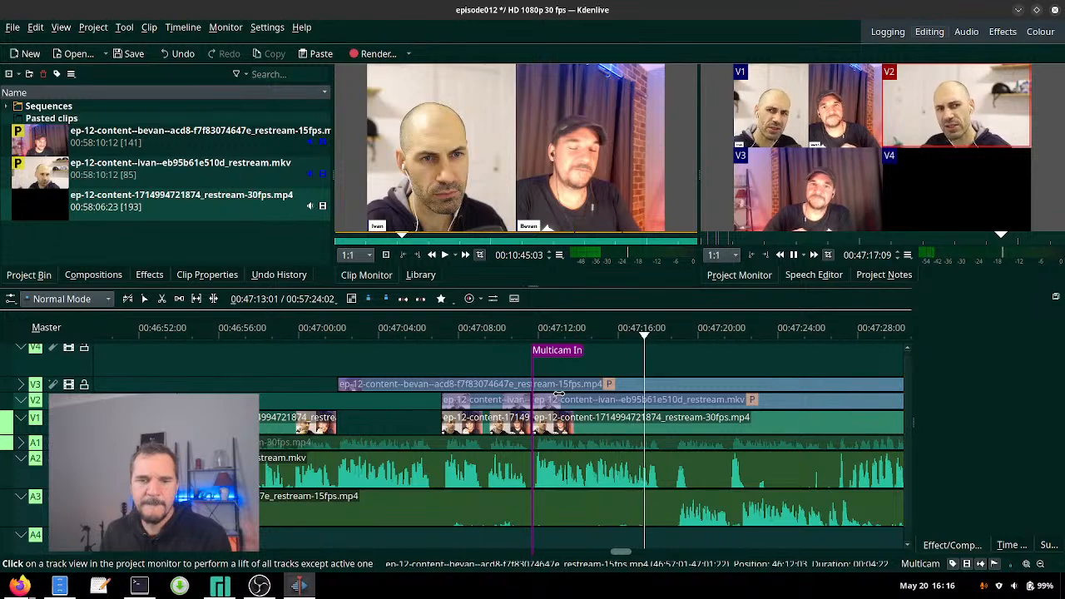
- Switch the angle to V1 at about 00:47:18:22, to V2 at about 00:47:34:27 and to V1 at about 00:47:43:23
{"action": "key", "text": "1"}
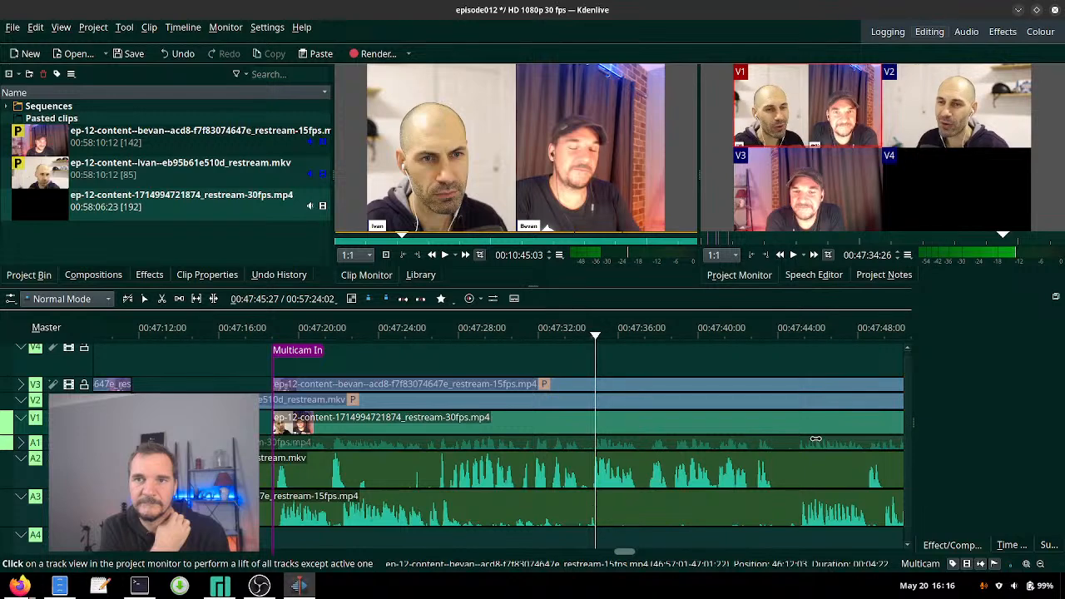
{"action": "key", "text": "2"}
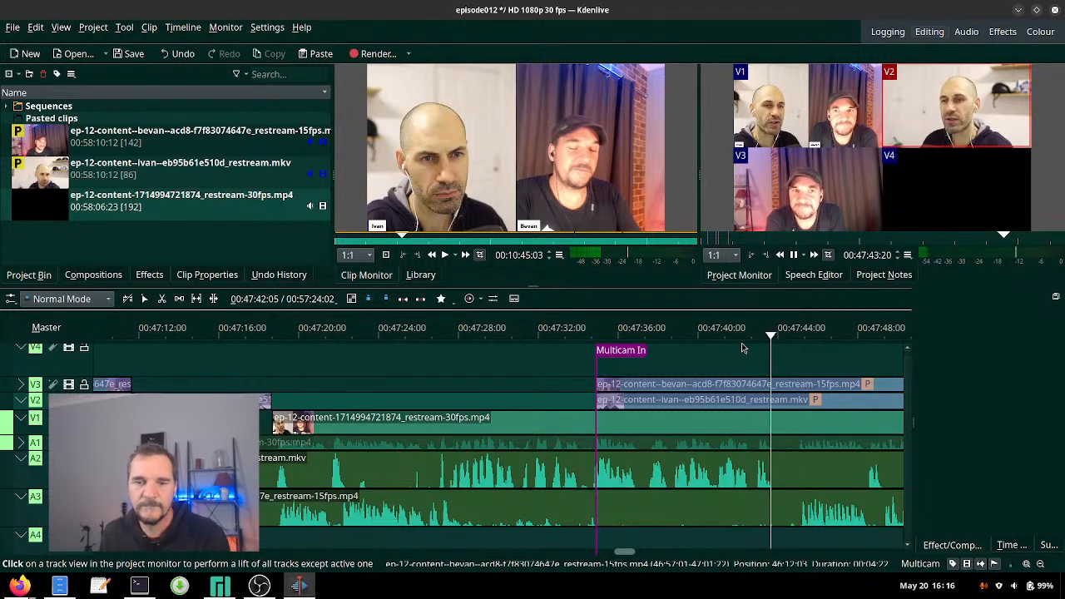
{"action": "key", "text": "1"}
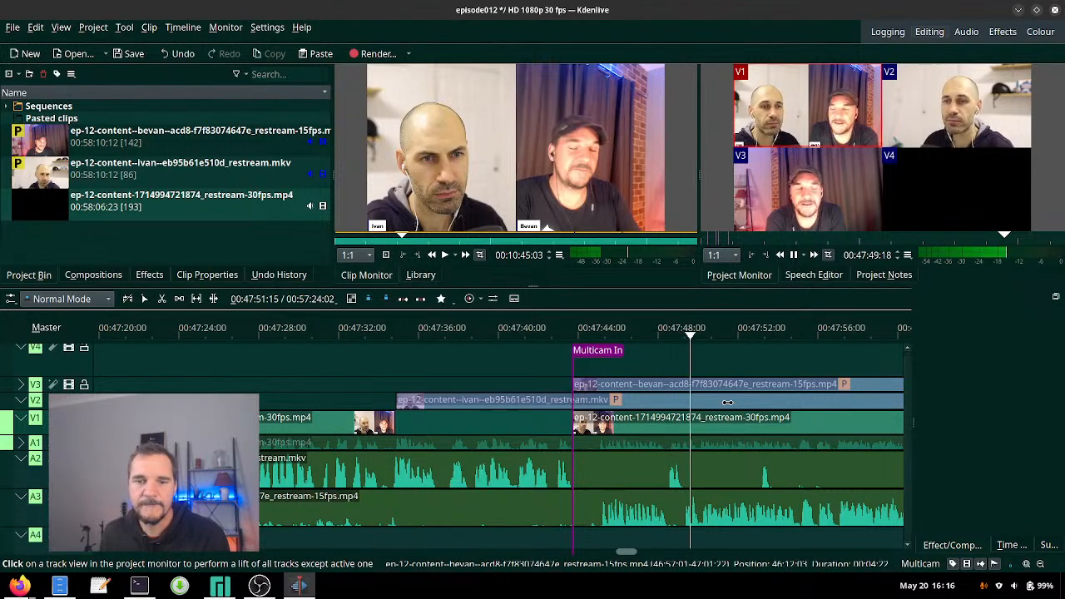
- Switch the angle to V3 at about 00:47:50:20, to V1 at about 00:47:52:27 and to V3 at about 00:47:56:28
{"action": "key", "text": "3"}
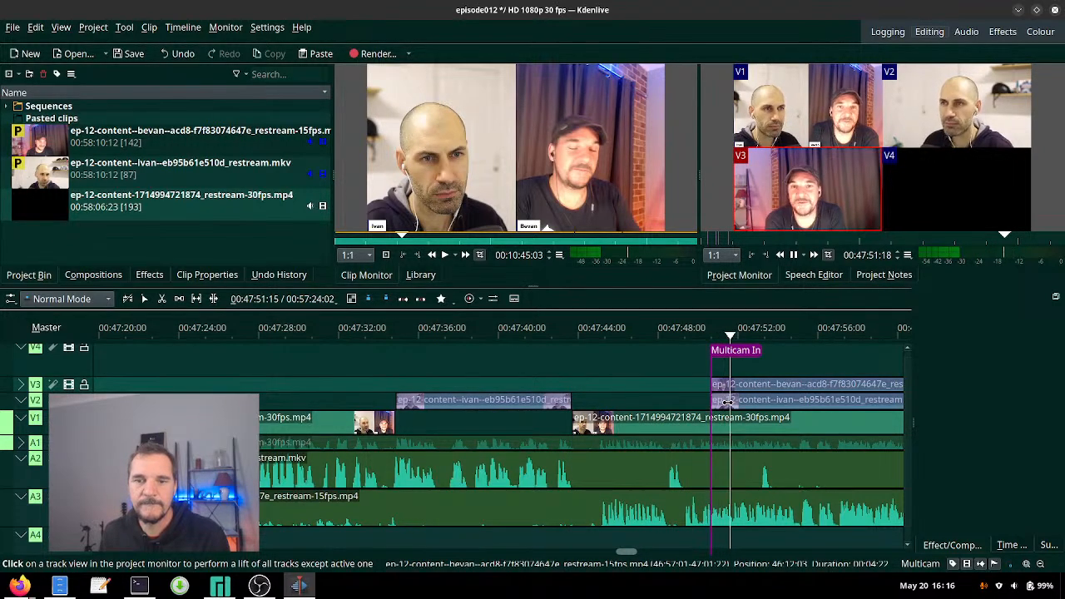
{"action": "key", "text": "1"}
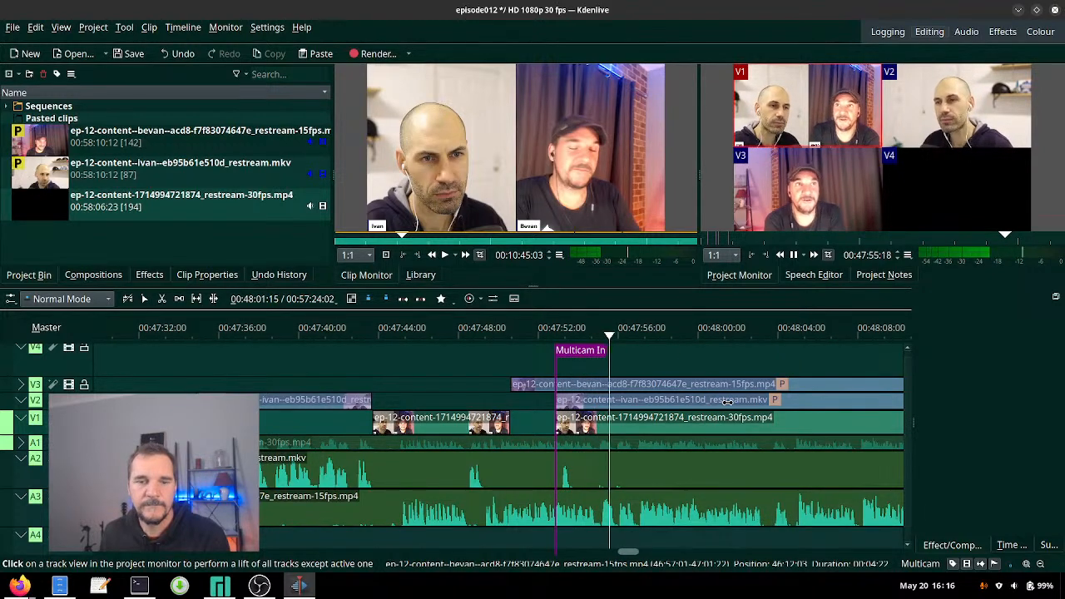
{"action": "key", "text": "3"}
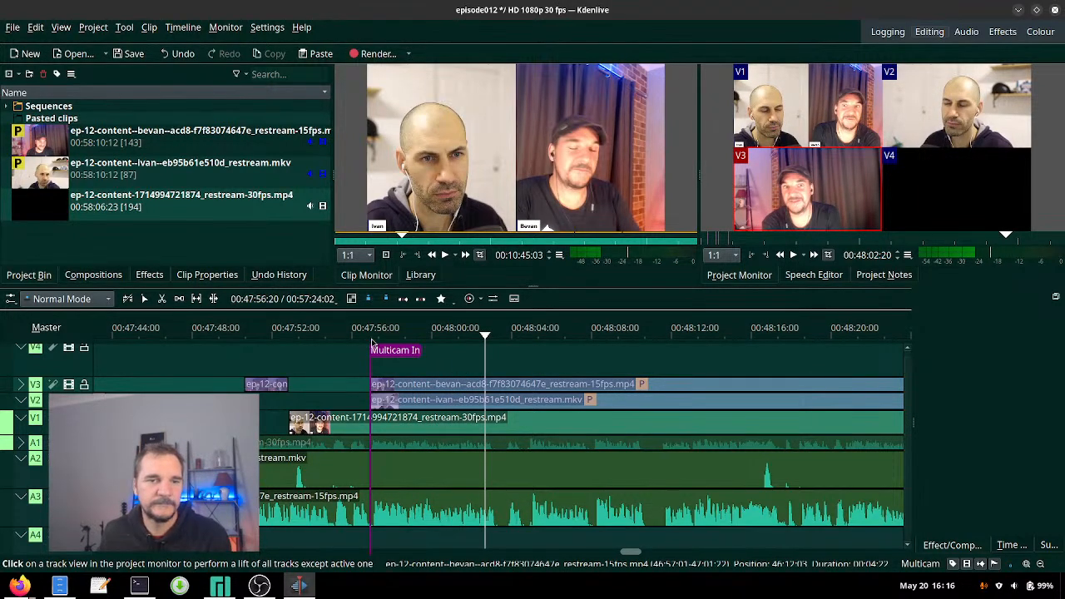
- Replay the passage before 00:48:02, switching the angle to V1 at about 00:48:01:18 and to V3 at about 00:48:05:07
{"action": "left_click", "coordinate": [419, 339]}
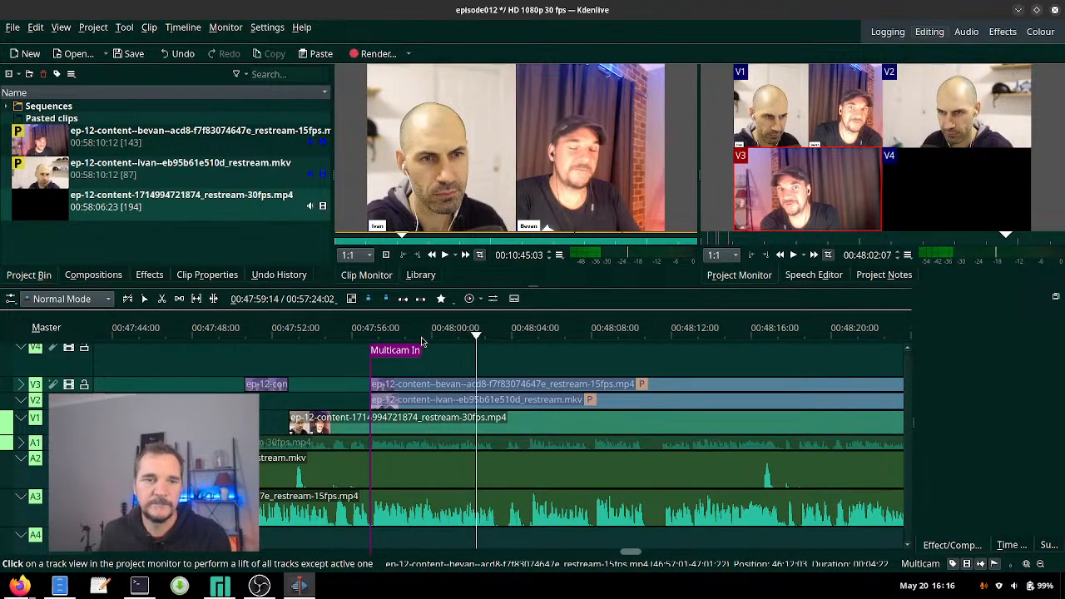
{"action": "left_click", "coordinate": [448, 339]}
{"action": "key", "text": "1"}
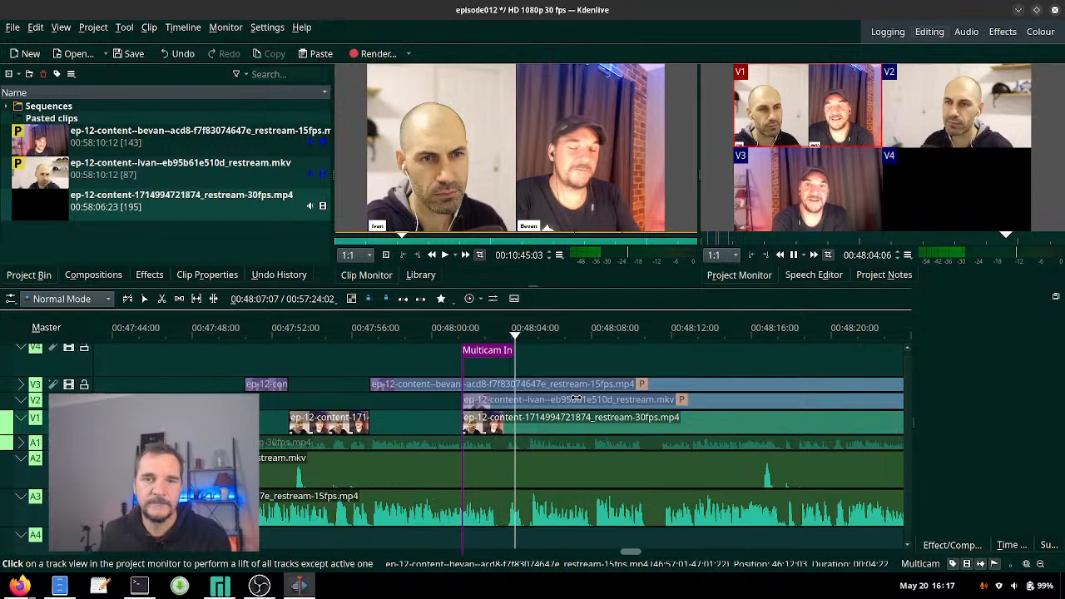
{"action": "key", "text": "3"}
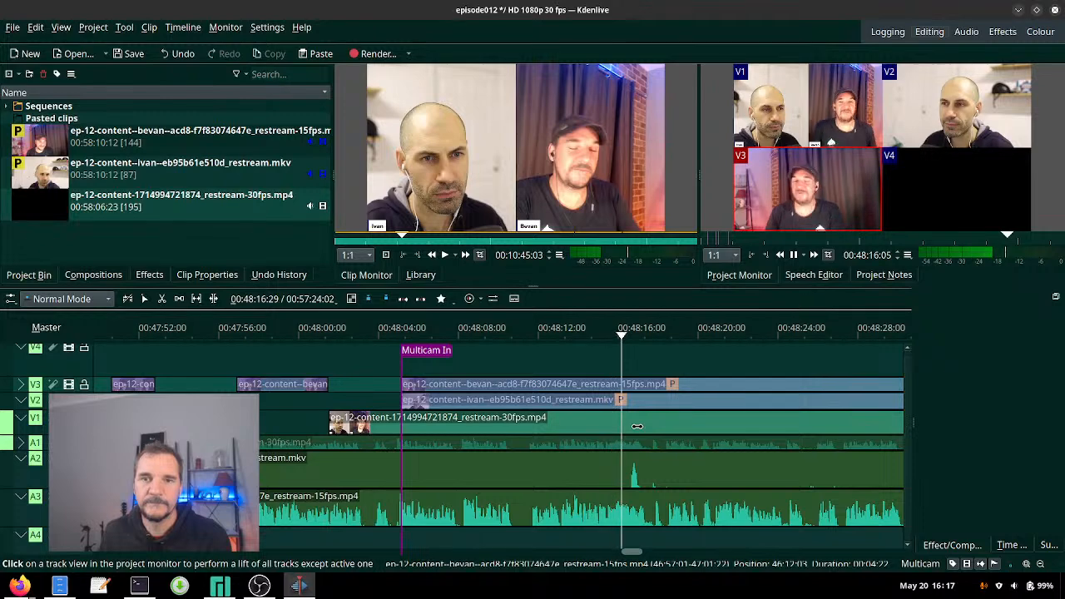
- Keep playing, switching the angle to V1 at about 00:48:16:08 and to V3 at about 00:48:27:07
{"action": "key", "text": "1"}
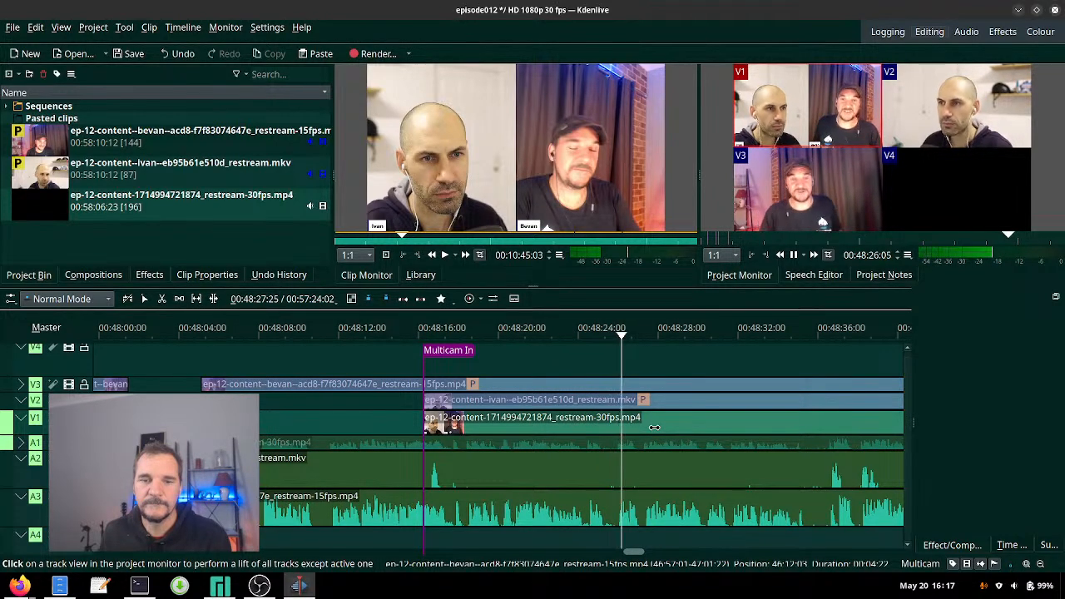
{"action": "key", "text": "3"}
{"action": "scroll", "coordinate": [694, 430], "scroll_direction": "down", "scroll_amount": 4}
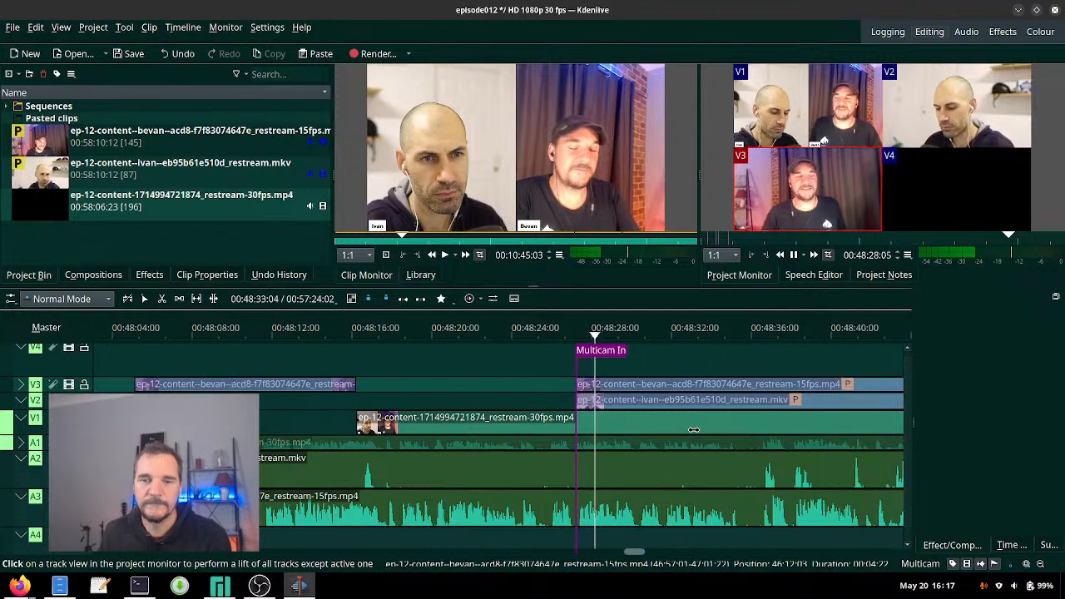
{"action": "scroll", "coordinate": [693, 430], "scroll_direction": "down", "scroll_amount": 2}
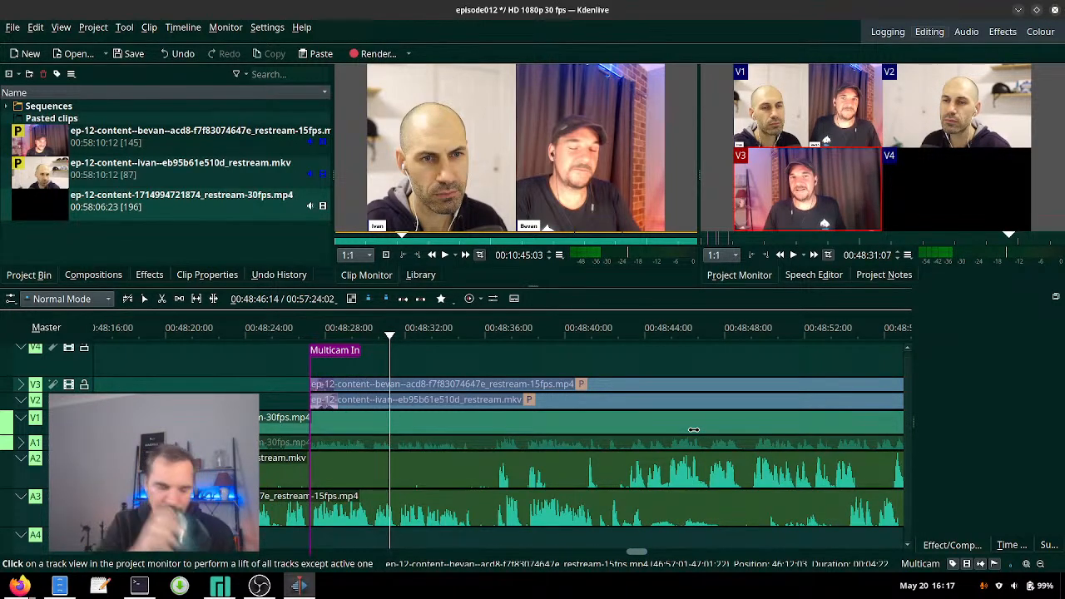
- Replay from about 00:48:29:10, switching the angle to V1 at about 00:48:30:07 and to V3 at about 00:48:34:05
{"action": "left_click", "coordinate": [350, 333]}
{"action": "key", "text": "1"}
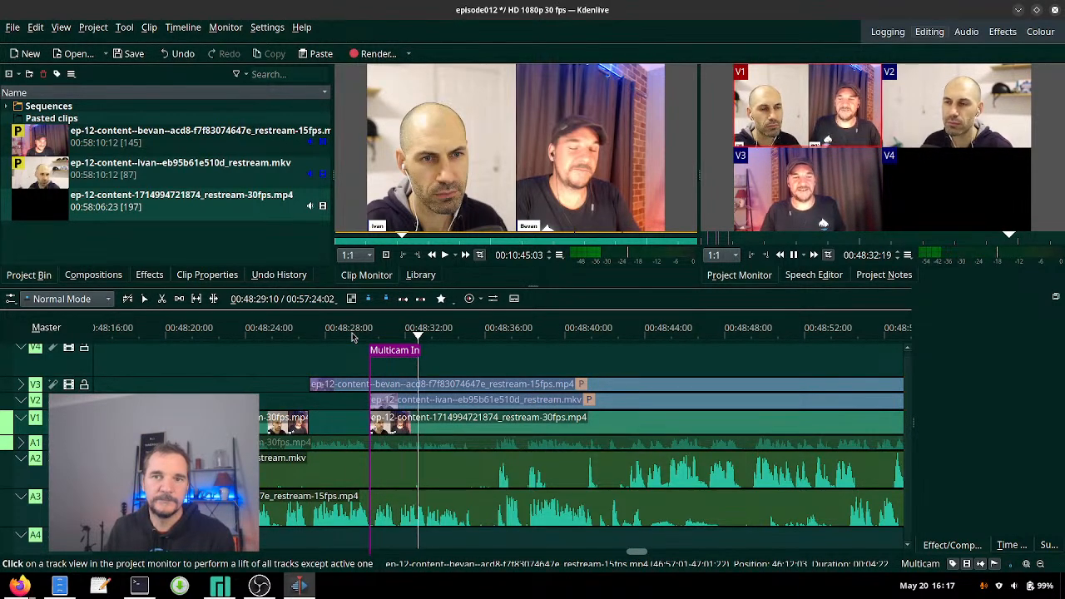
{"action": "key", "text": "3"}
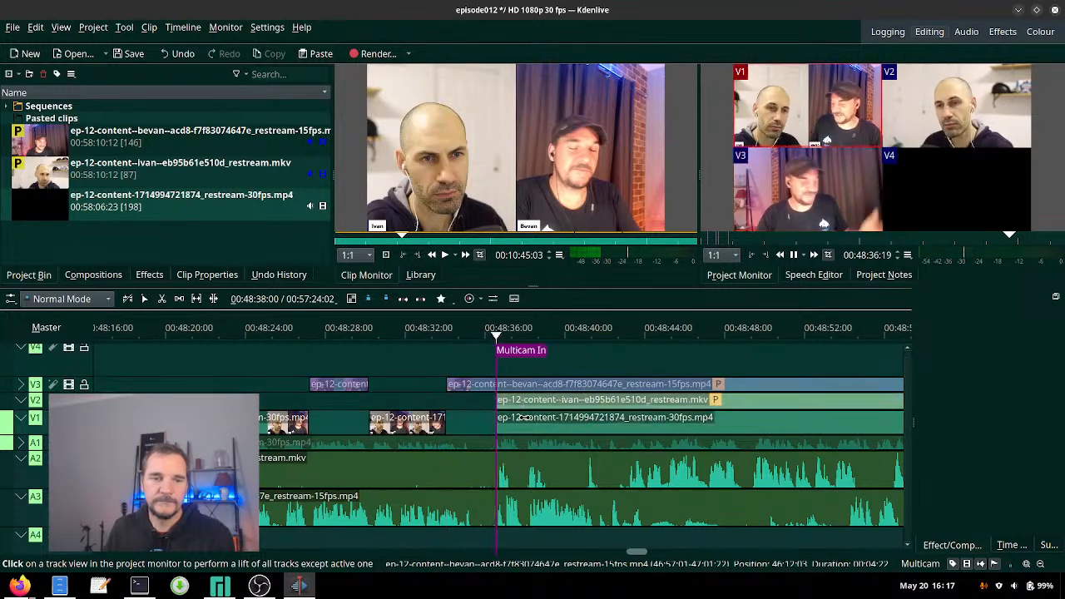
- Switch the angle to V1 at about 00:48:36:19 and to V2 at about 00:48:47:03
{"action": "key", "text": "1"}
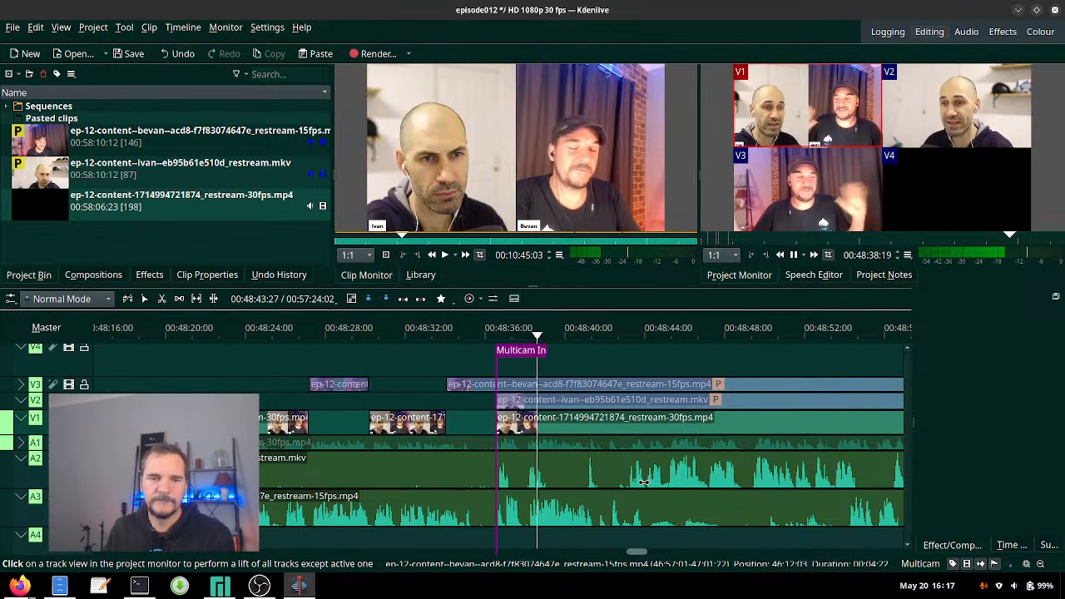
{"action": "scroll", "coordinate": [669, 454], "scroll_direction": "down", "scroll_amount": 5}
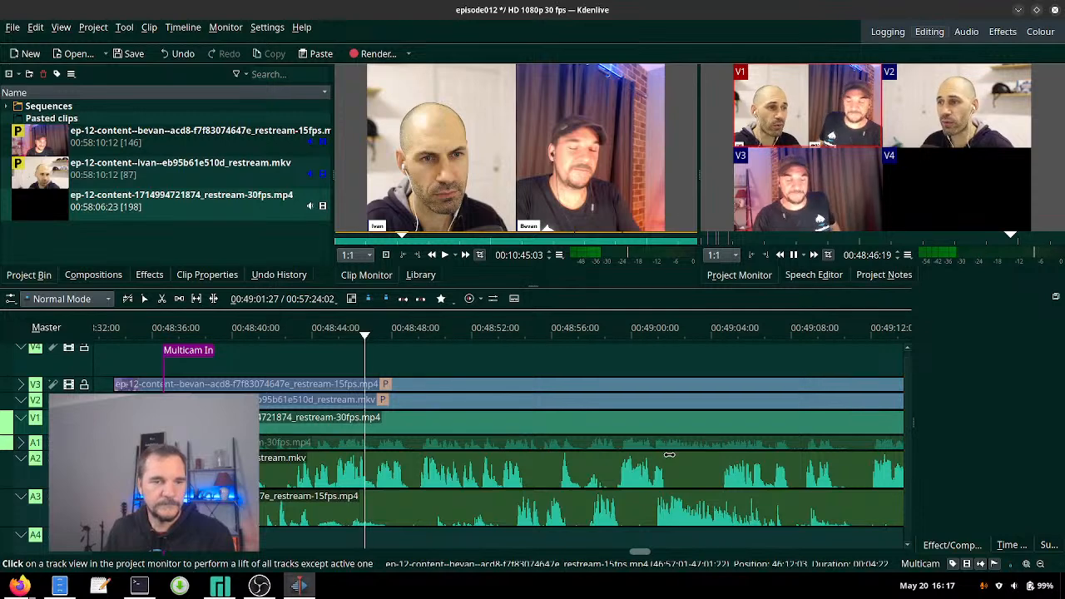
{"action": "key", "text": "2"}
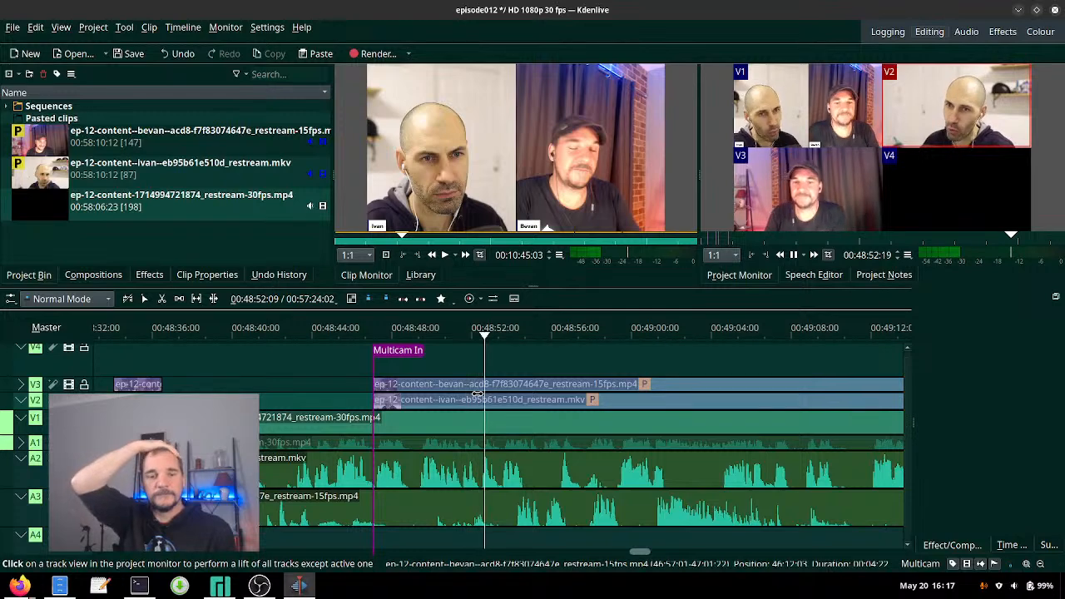
- Keep playing, switching the angle to V1 at about 00:48:54:05 and to V2 at about 00:49:11:21
{"action": "key", "text": "1"}
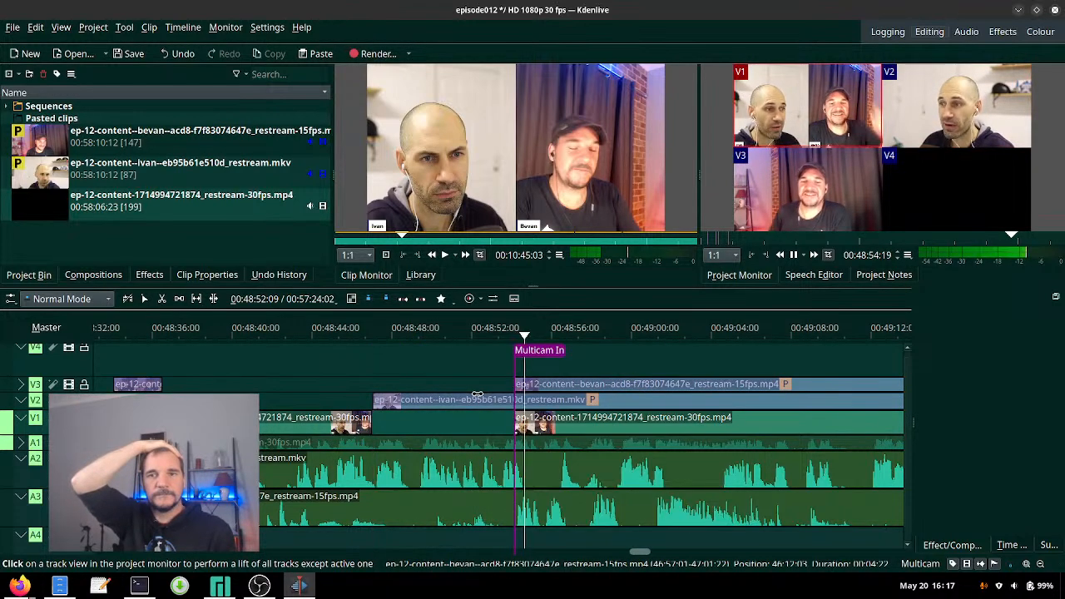
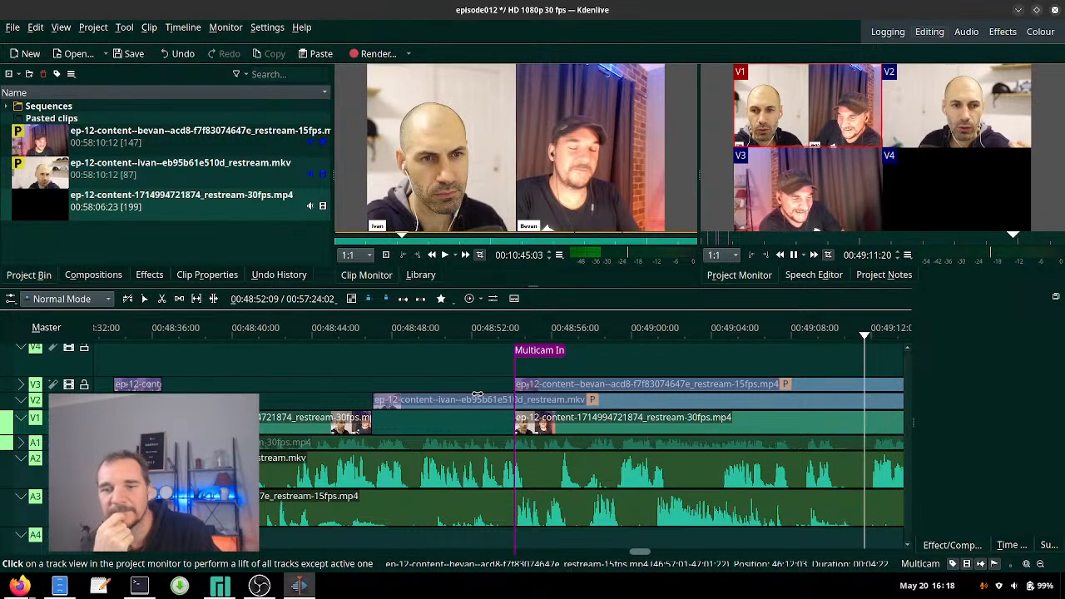
{"action": "key", "text": "2"}
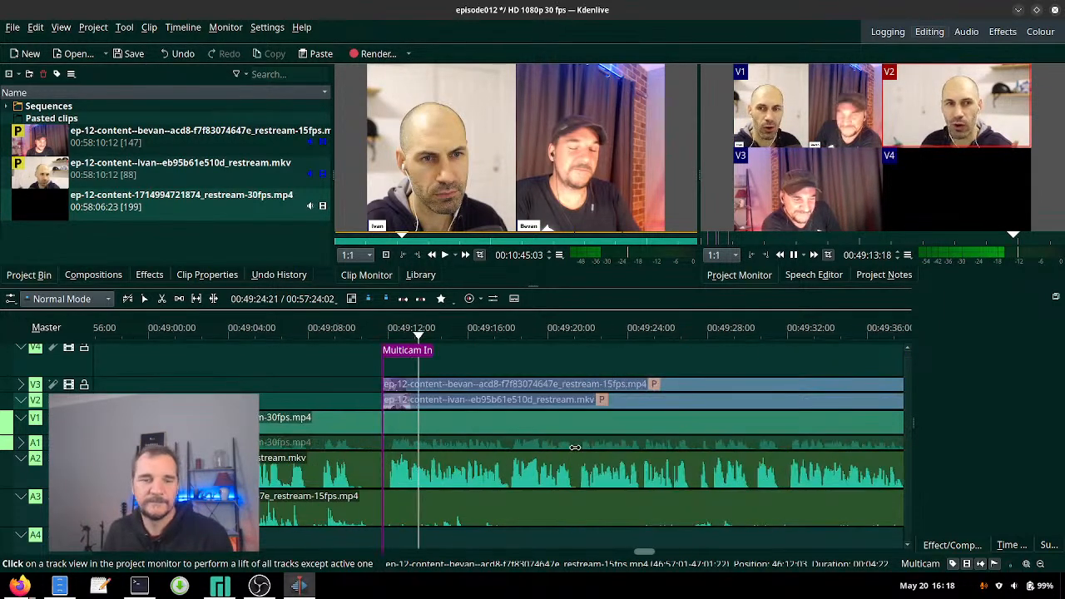
{"action": "scroll", "coordinate": [574, 446], "scroll_direction": "down", "scroll_amount": 2}
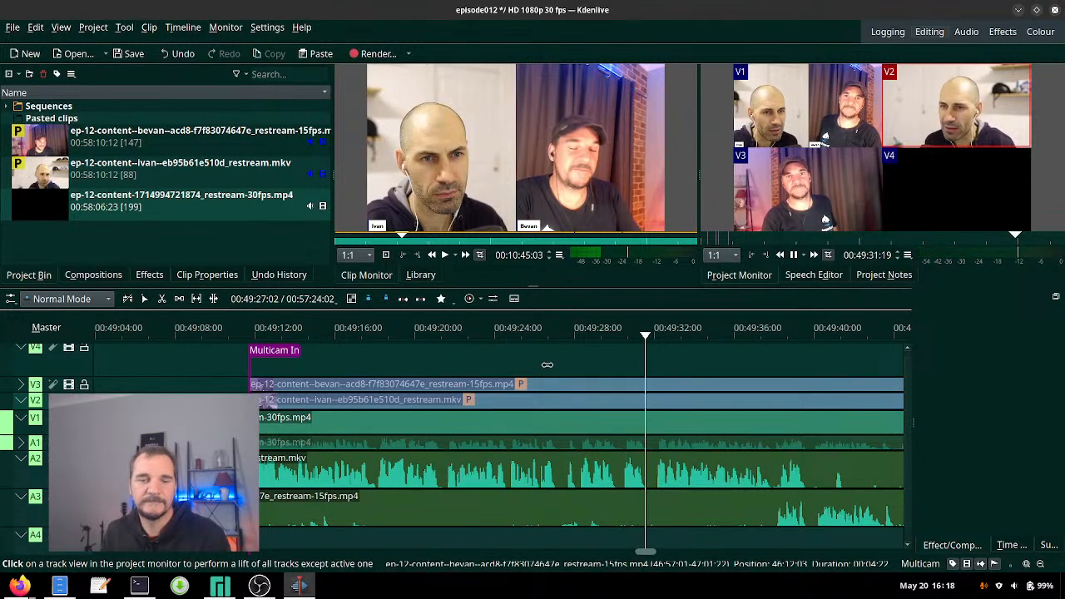
- Try switching the angle to V1 at about 00:49:32:12, undo it, and review the passage from about 00:49:12
{"action": "key", "text": "1"}
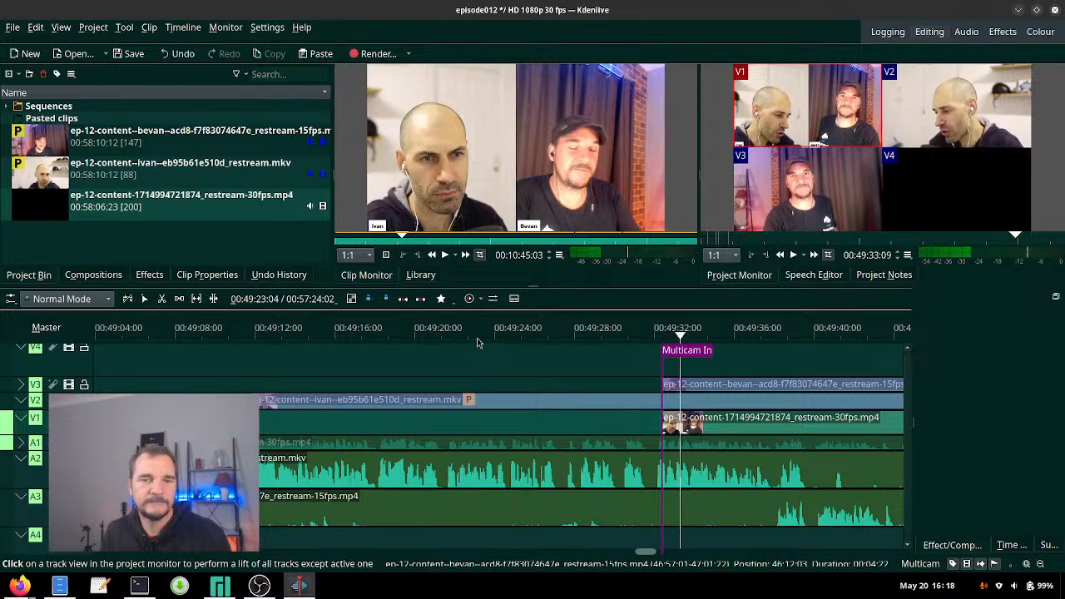
{"action": "key", "text": "ctrl+z"}
{"action": "left_click", "coordinate": [257, 337]}
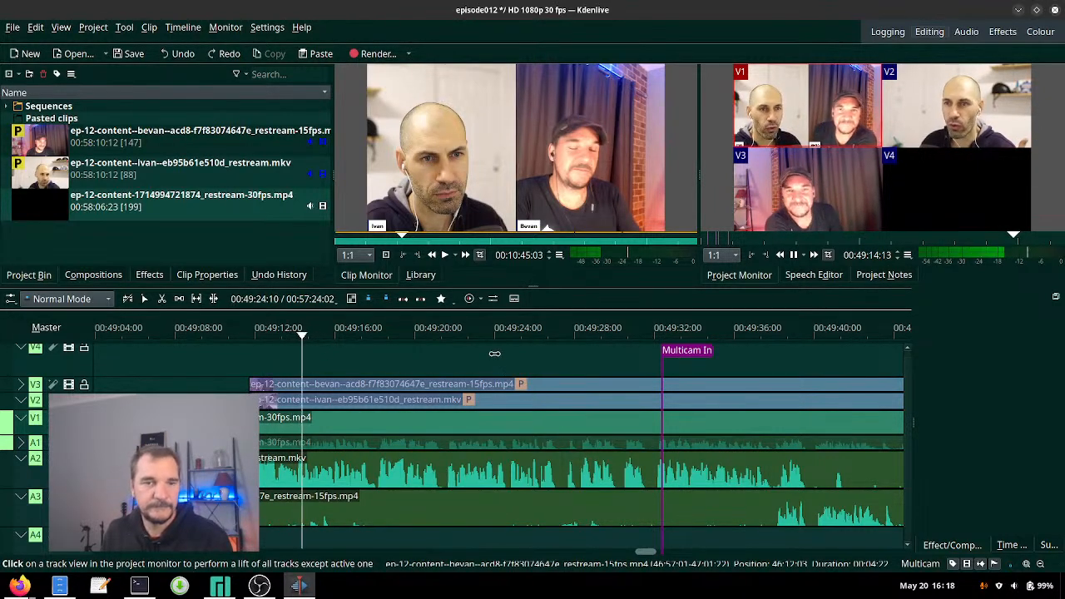
{"action": "left_click", "coordinate": [482, 335]}
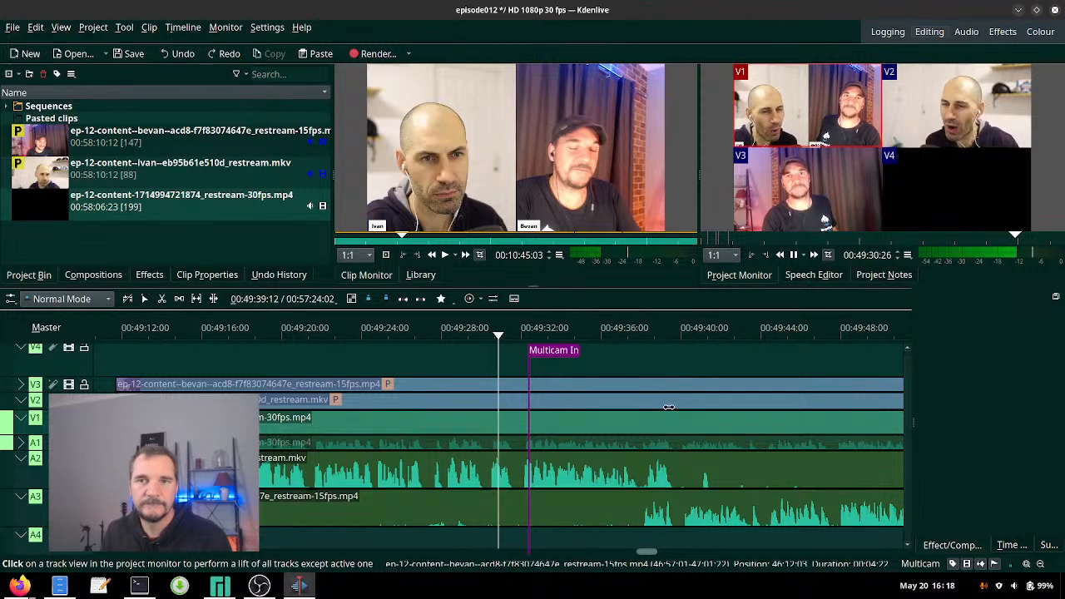
{"action": "left_click", "coordinate": [121, 334]}
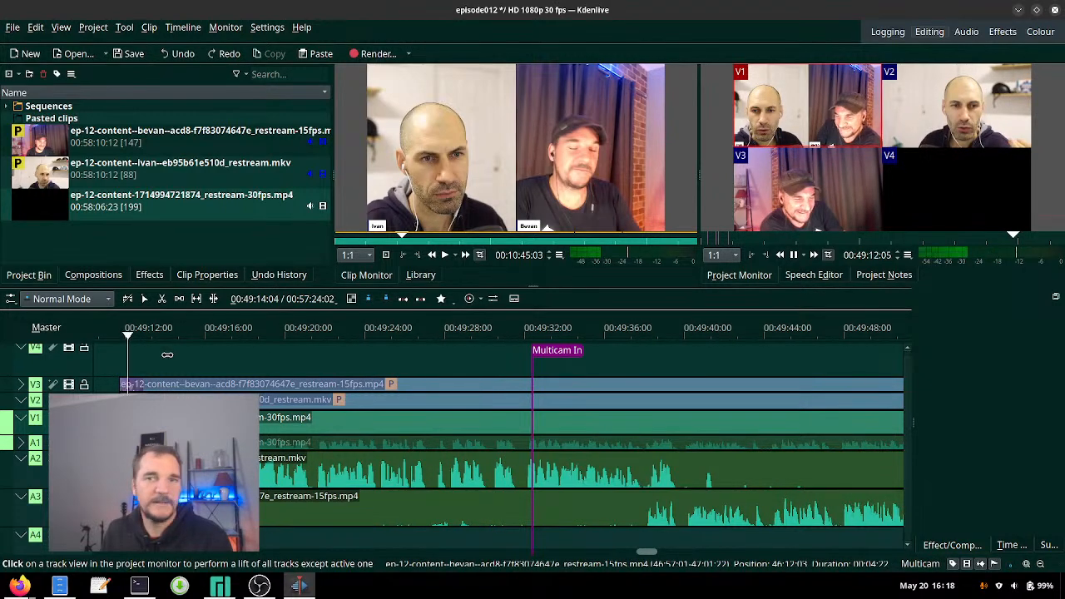
{"action": "scroll", "coordinate": [198, 375], "scroll_direction": "left", "scroll_amount": 3}
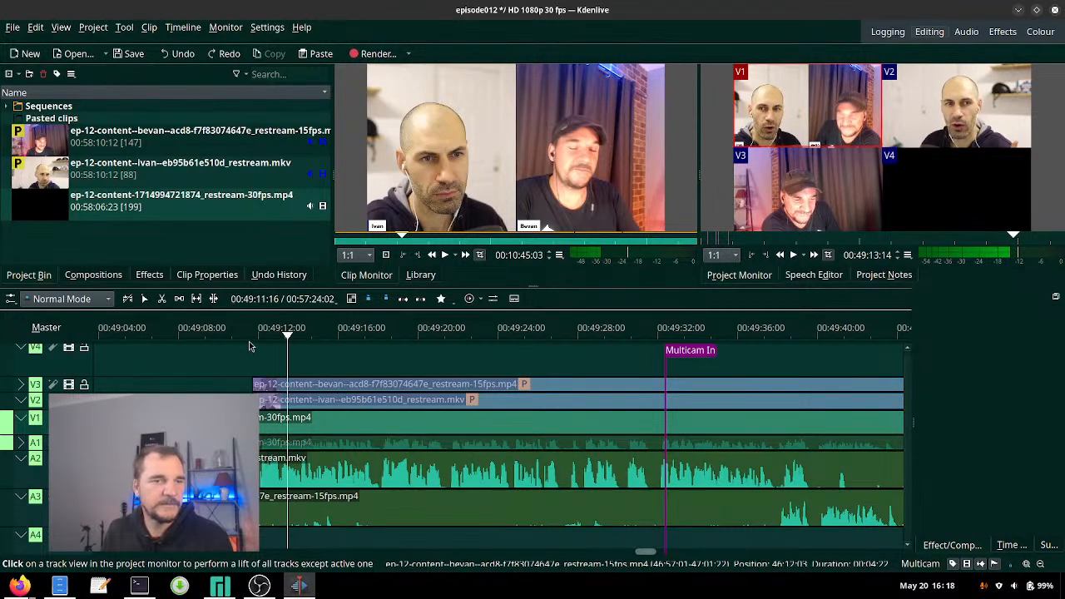
{"action": "left_click", "coordinate": [249, 346]}
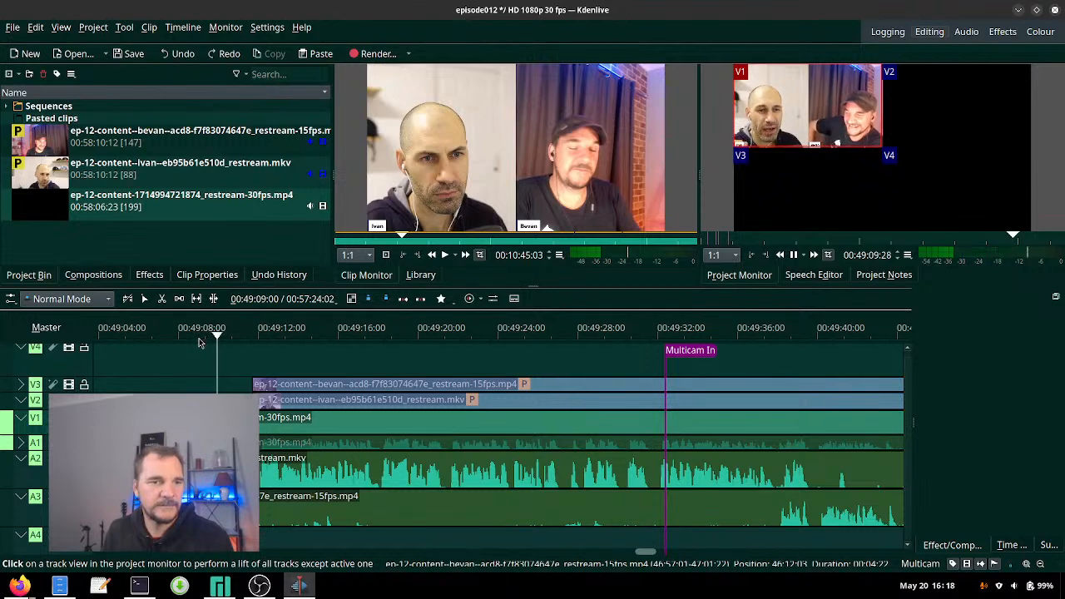
- Try to switch the angle to V2 at about 00:49:11:28 and undo the cut
{"action": "key", "text": "2"}
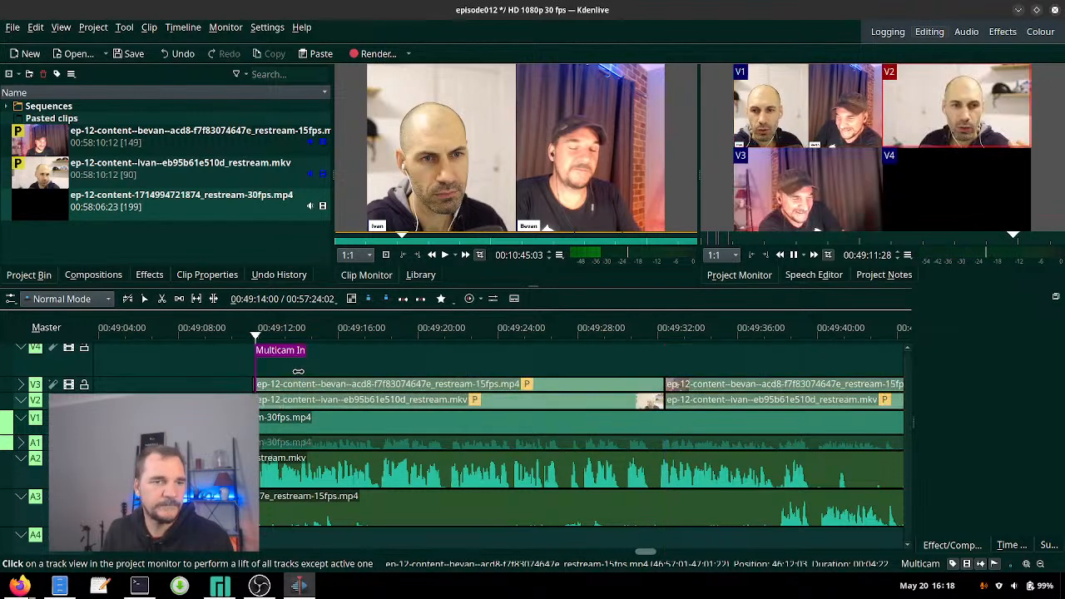
{"action": "key", "text": "space"}
{"action": "key", "text": "ctrl+z"}
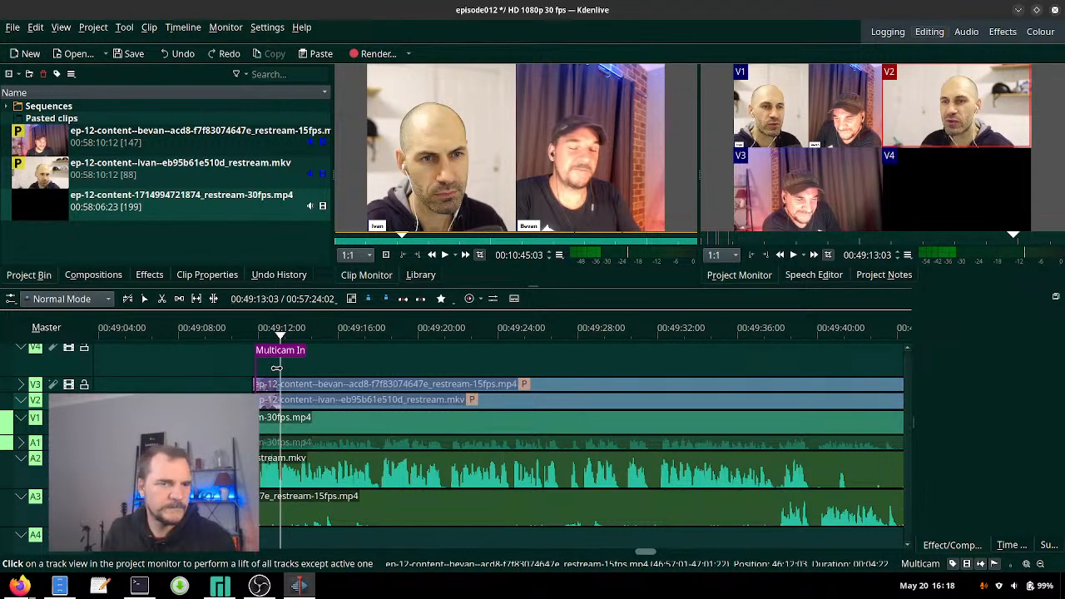
- Switch the angle to V2 exactly at the existing cut at about 00:49:11:21
{"action": "left_click", "coordinate": [253, 346]}
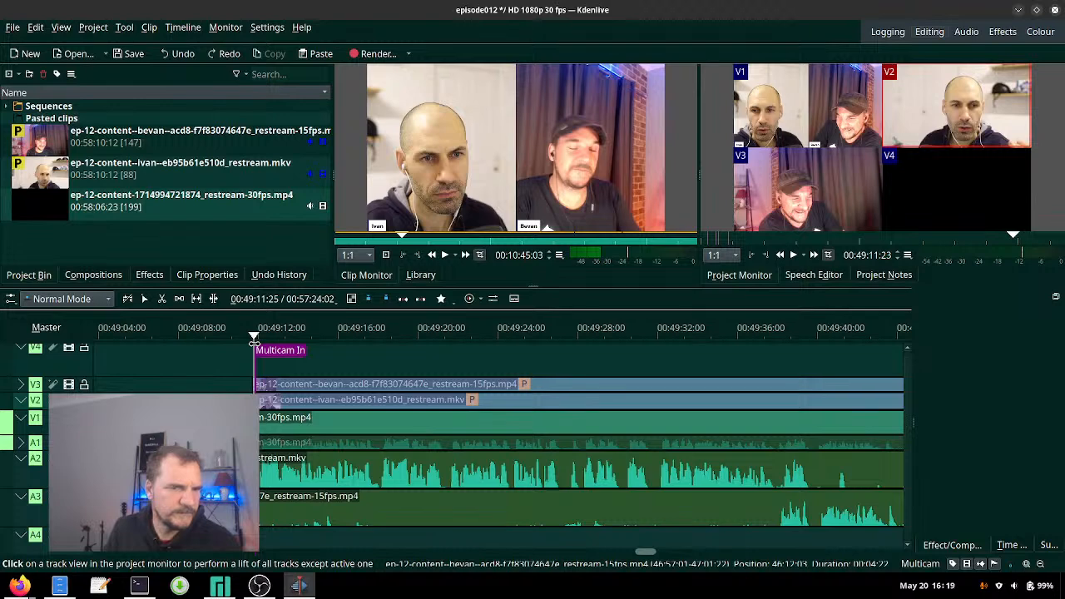
{"action": "scroll", "coordinate": [257, 368], "scroll_direction": "left", "scroll_amount": 3}
{"action": "scroll", "coordinate": [518, 405], "scroll_direction": "up", "scroll_amount": 4, "text": "ctrl"}
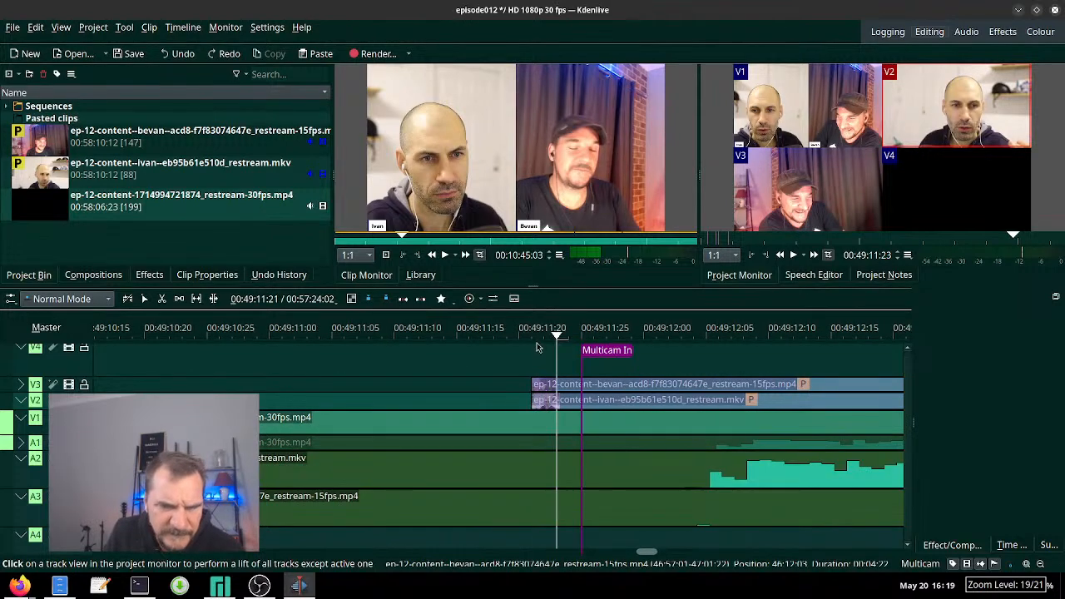
{"action": "key", "text": "2"}
{"action": "key", "text": "space"}
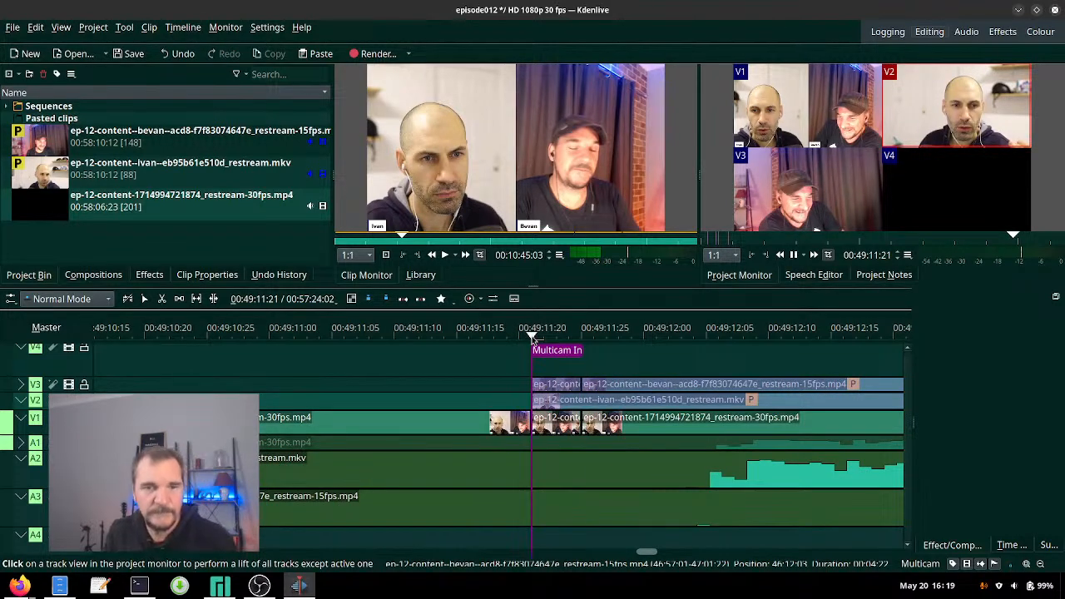
- Play on from the V2 cut, switching the angle to V1 at about 00:49:38:05 and to V3 at about 00:49:44:13
{"action": "scroll", "coordinate": [607, 385], "scroll_direction": "down", "scroll_amount": 4, "text": "ctrl"}
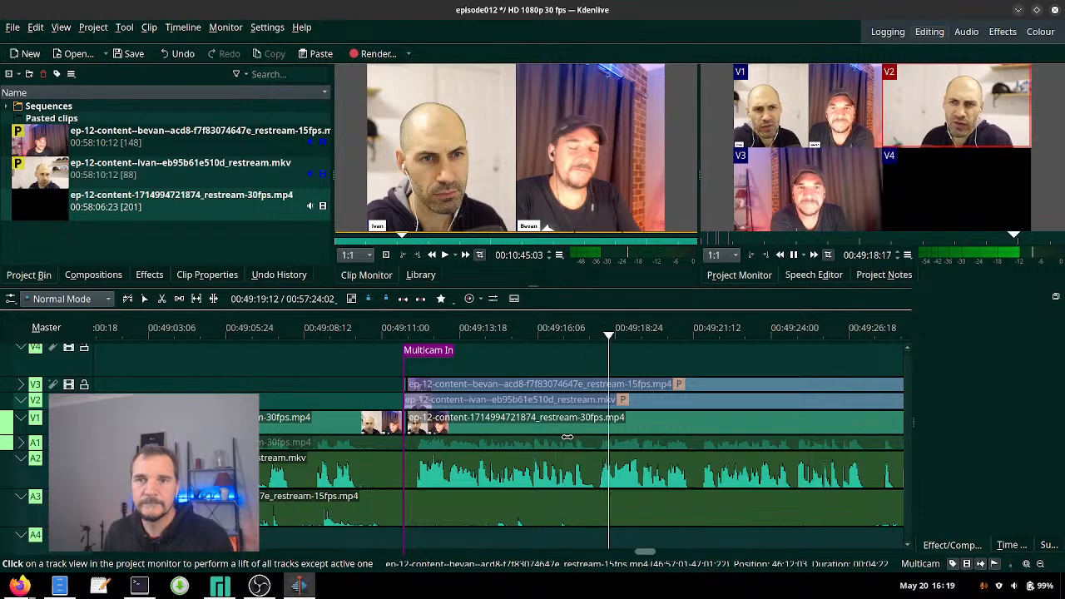
{"action": "scroll", "coordinate": [567, 436], "scroll_direction": "down", "scroll_amount": 3}
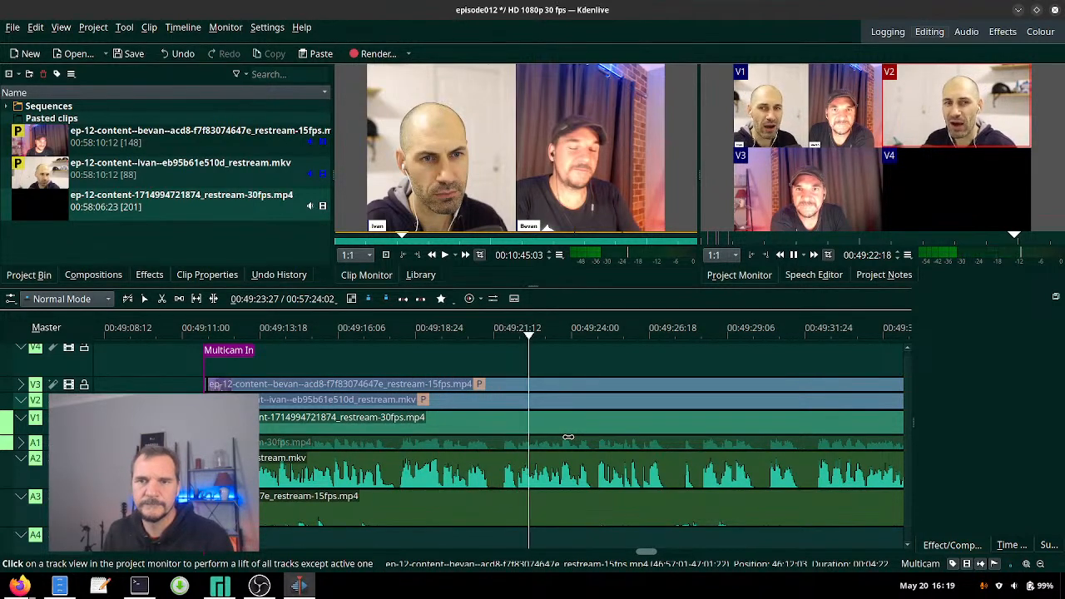
{"action": "scroll", "coordinate": [568, 436], "scroll_direction": "down", "scroll_amount": 2}
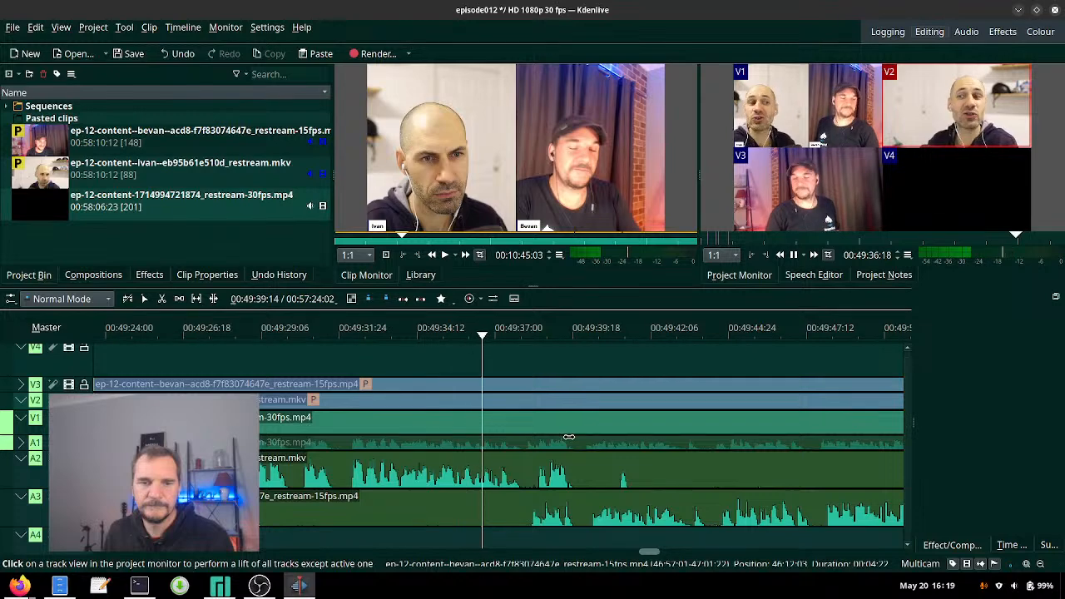
{"action": "key", "text": "1"}
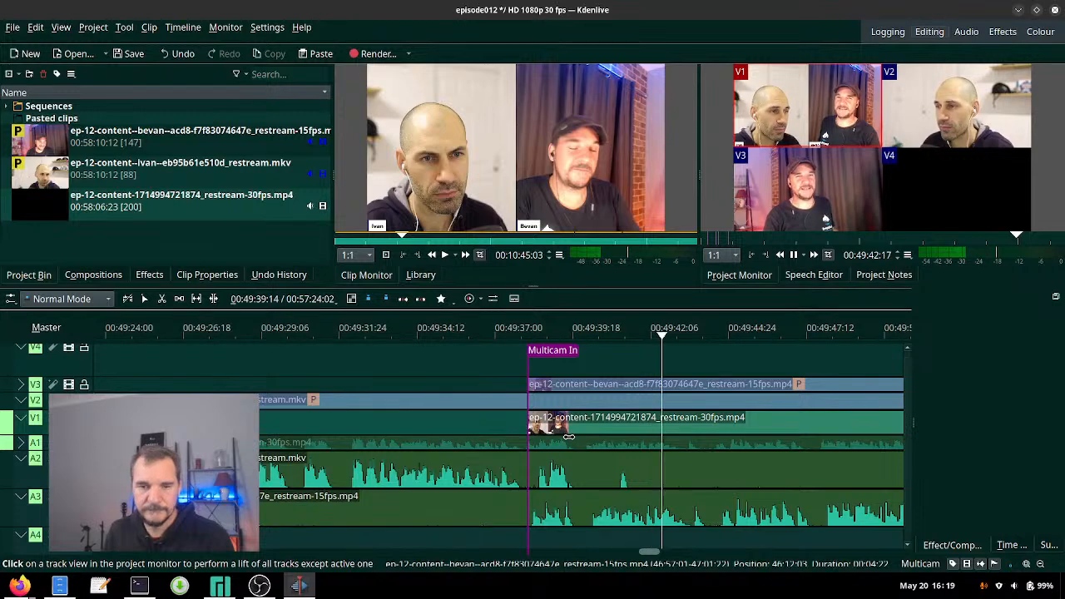
{"action": "key", "text": "3"}
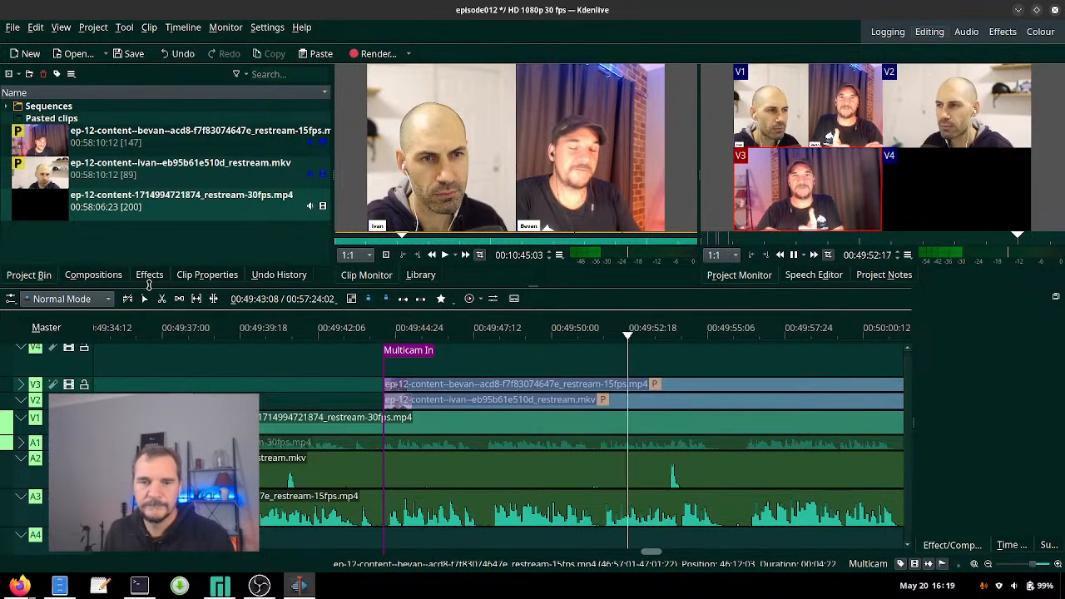
- Switch the angle to V1 at about 00:49:53:23 and to V3 at about 00:49:57:02
{"action": "key", "text": "1"}
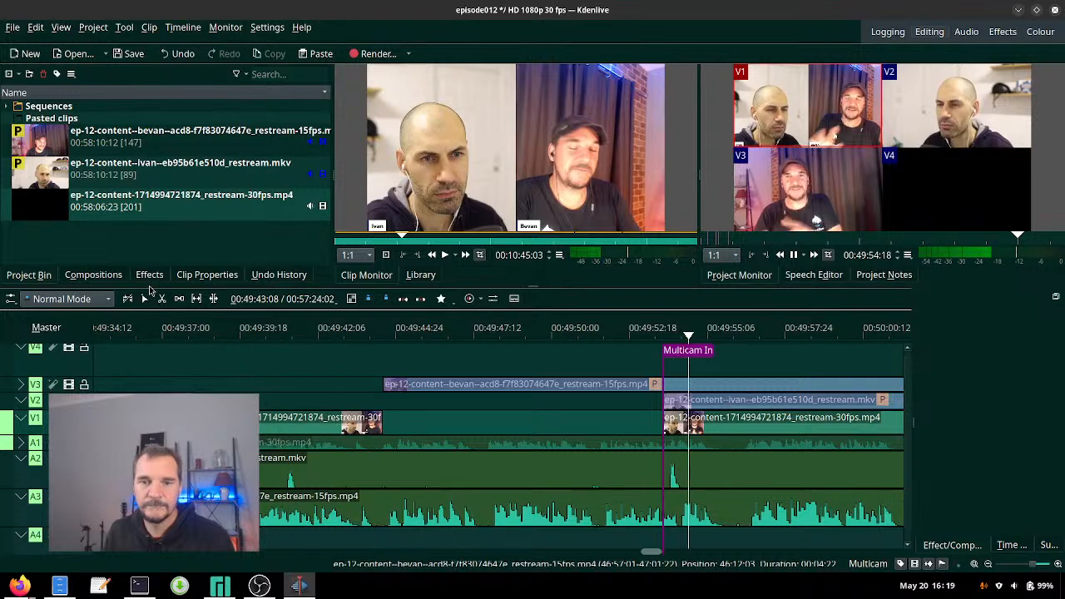
{"action": "scroll", "coordinate": [735, 440], "scroll_direction": "down", "scroll_amount": 5}
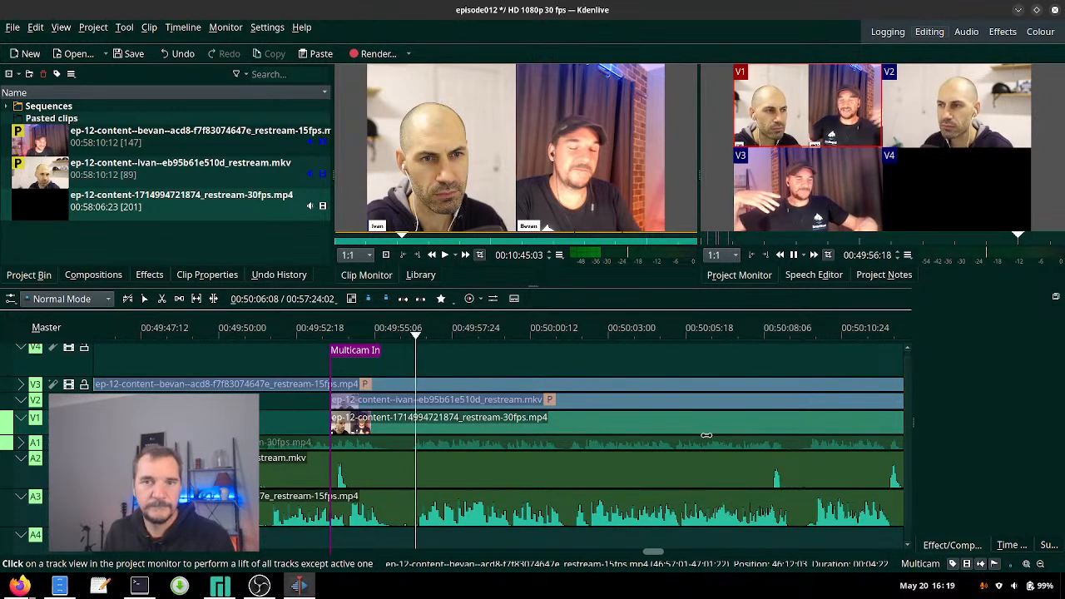
{"action": "key", "text": "3"}
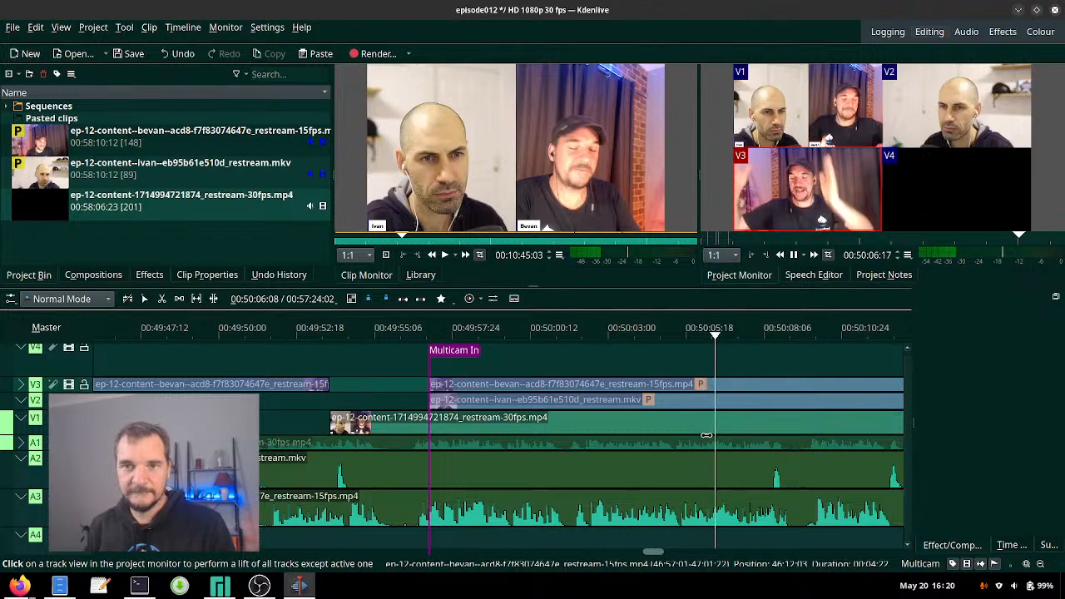
- Switch the angle to V1 at about 00:50:08:09, then go back to about 00:50:13:12 and switch to V3
{"action": "key", "text": "1"}
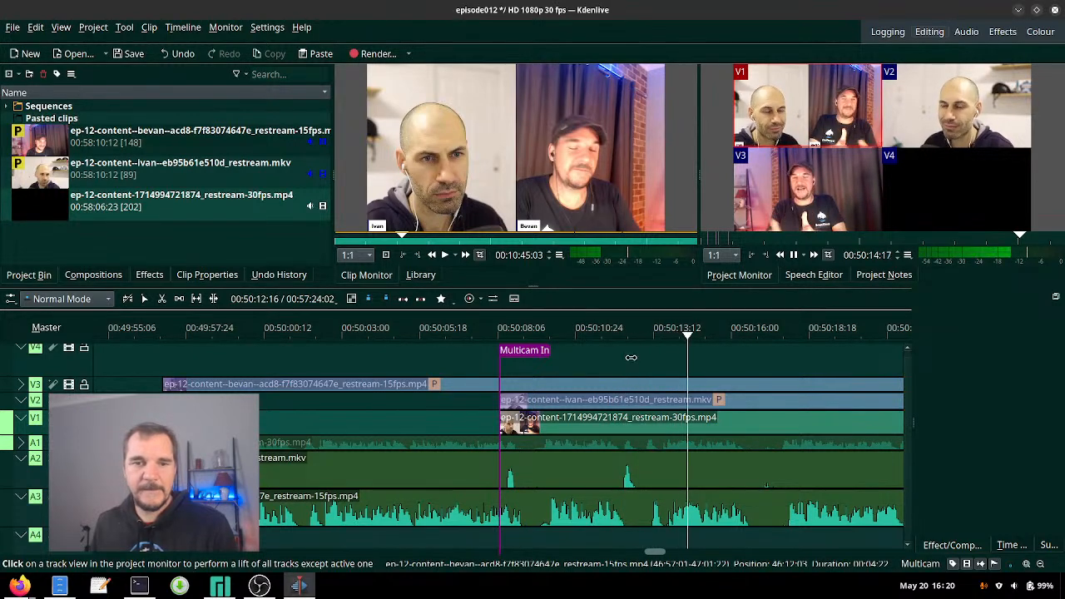
{"action": "left_click", "coordinate": [650, 334]}
{"action": "key", "text": "3"}
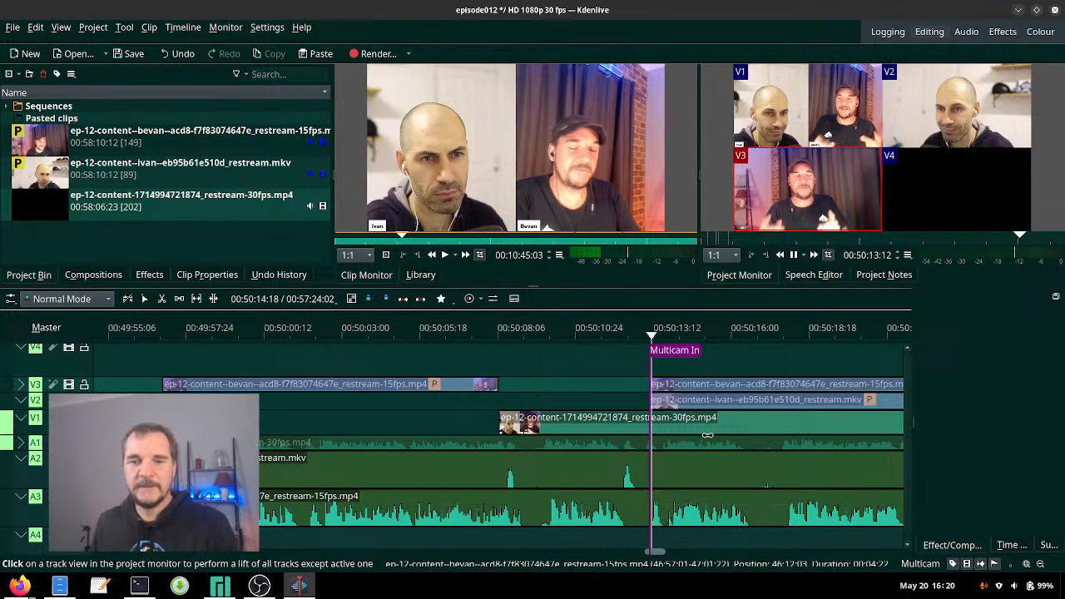
- Keep playing and switch the angle to V1 at about 00:50:26:20
{"action": "scroll", "coordinate": [707, 434], "scroll_direction": "down", "scroll_amount": 3}
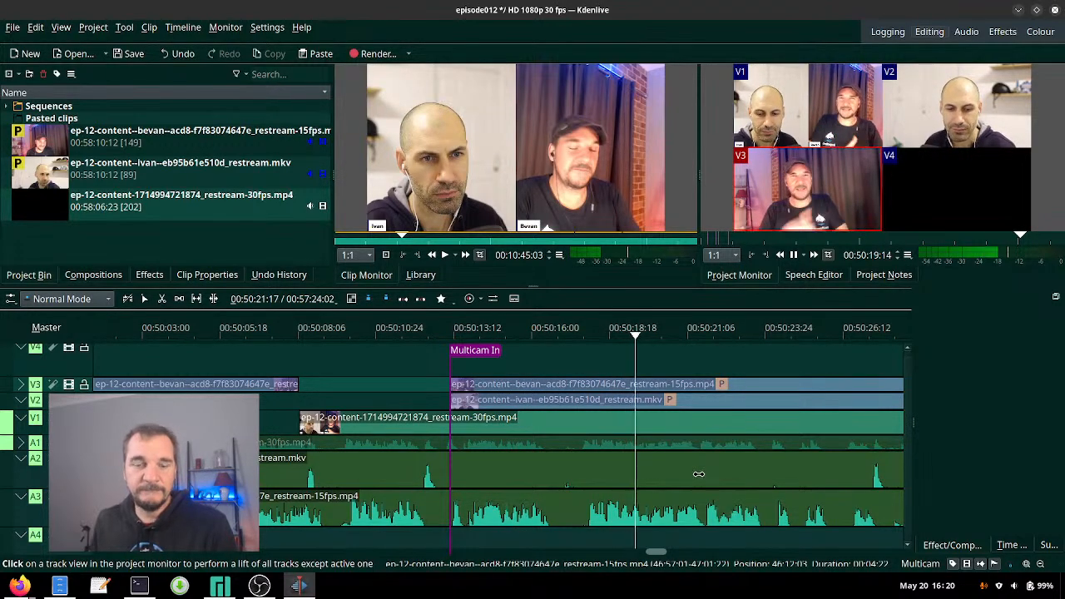
{"action": "scroll", "coordinate": [727, 466], "scroll_direction": "right", "scroll_amount": 3}
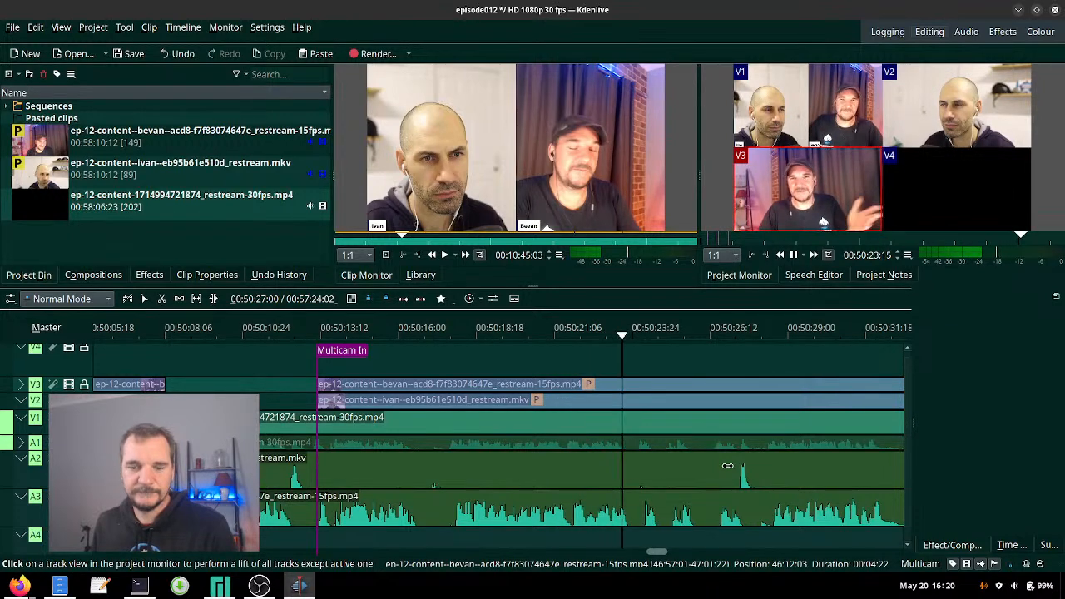
{"action": "scroll", "coordinate": [727, 466], "scroll_direction": "right", "scroll_amount": 1}
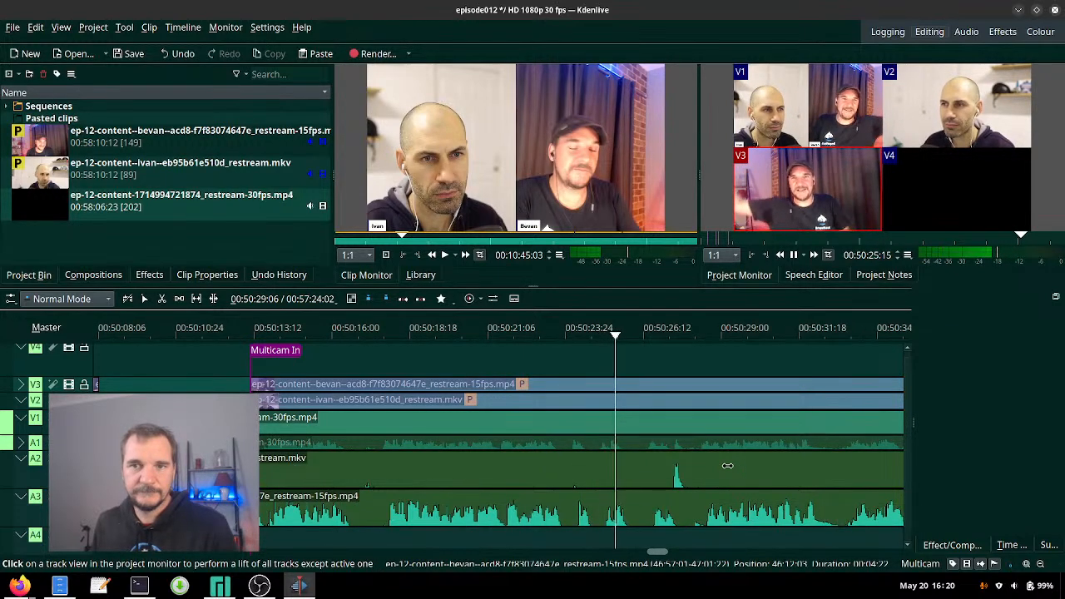
{"action": "key", "text": "1"}
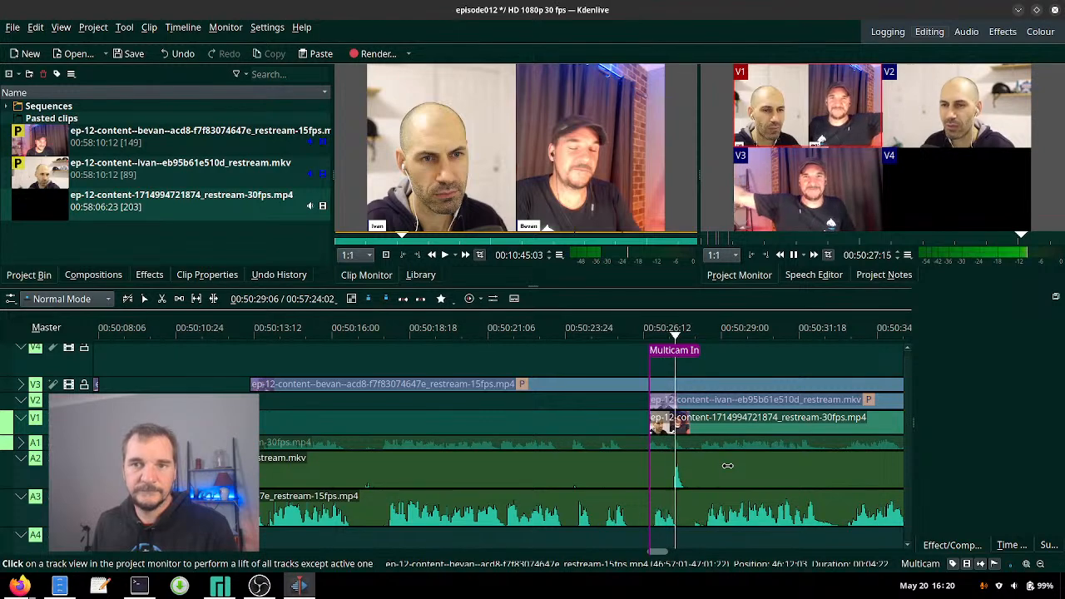
- Pause at about 00:50:33:09, replay the last moments and switch the angle to V3 at about 00:50:33:11
{"action": "scroll", "coordinate": [727, 465], "scroll_direction": "right", "scroll_amount": 2}
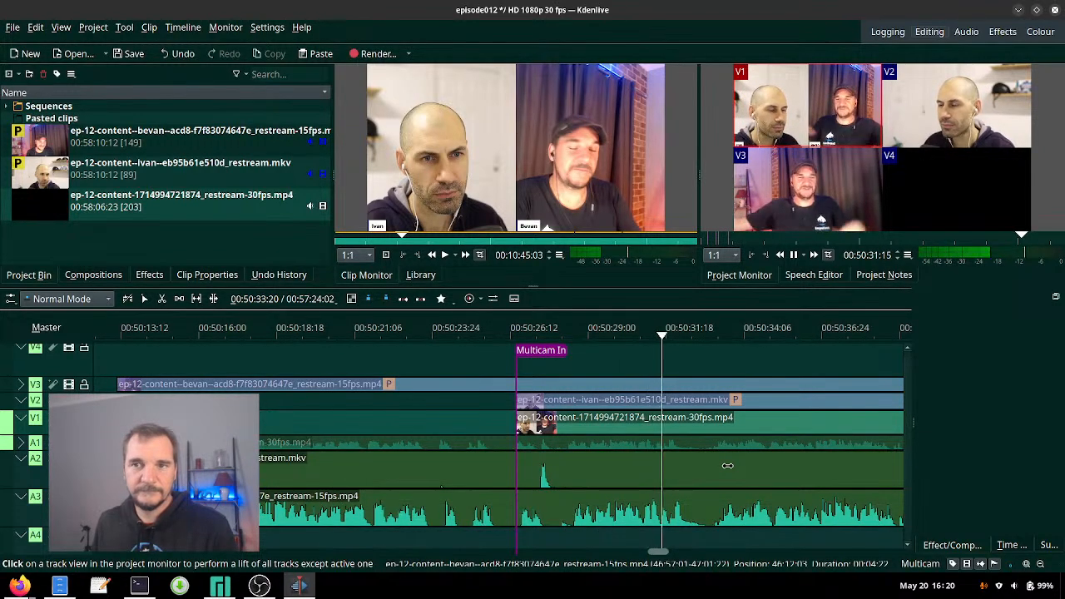
{"action": "key", "text": "space"}
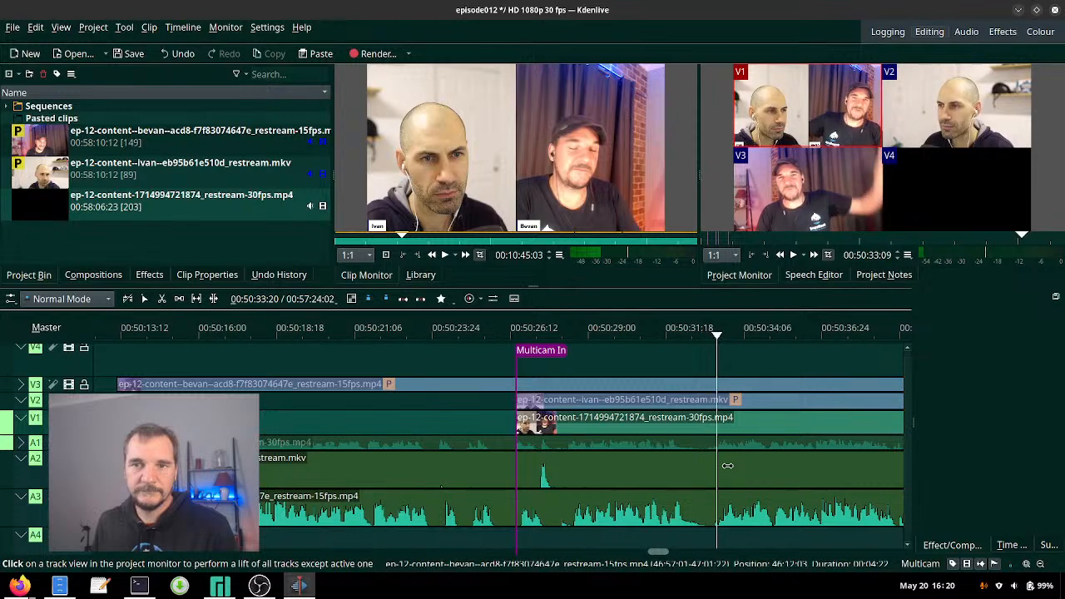
{"action": "left_click", "coordinate": [702, 340]}
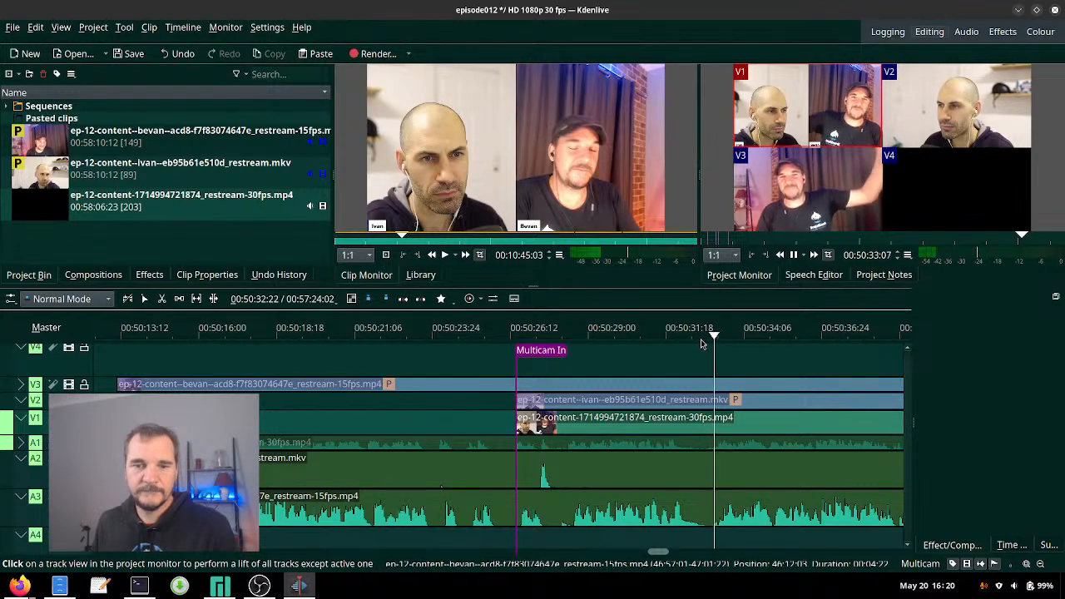
{"action": "key", "text": "3"}
{"action": "key", "text": "space"}
{"action": "key", "text": "space"}
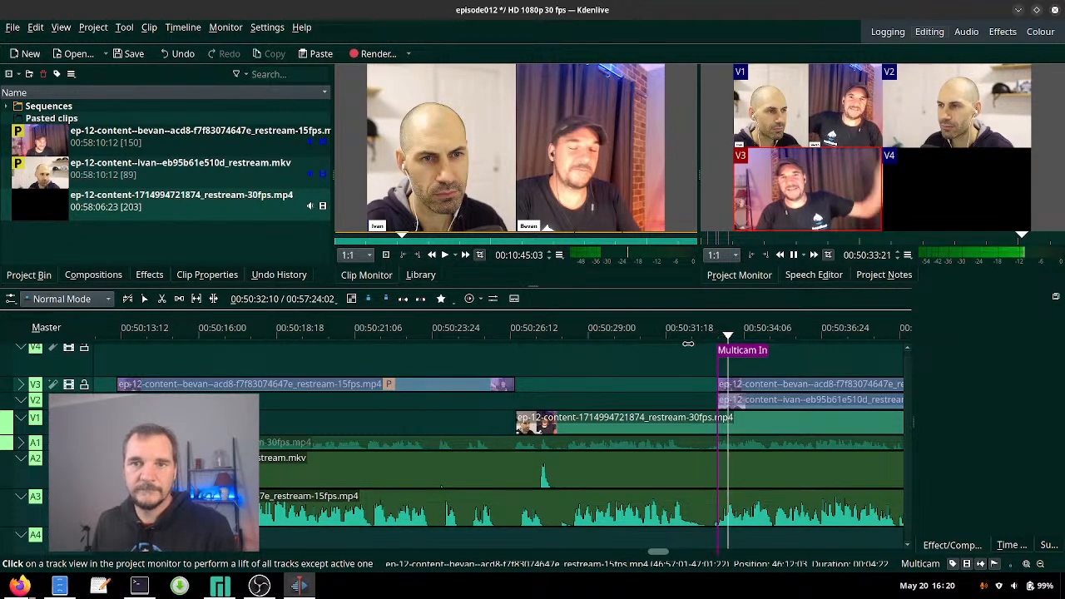
- Go back to about 00:50:46:05, then switch the angle to V1 at about 00:50:46:13 and to V3 at about 00:50:56:14
{"action": "scroll", "coordinate": [713, 400], "scroll_direction": "right", "scroll_amount": 5}
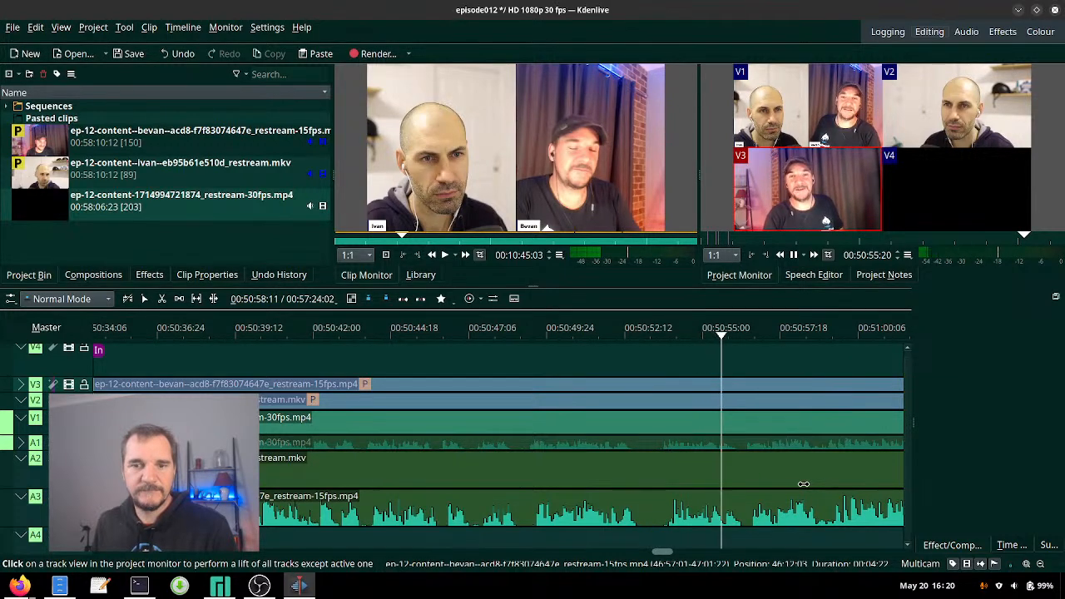
{"action": "left_click", "coordinate": [237, 328]}
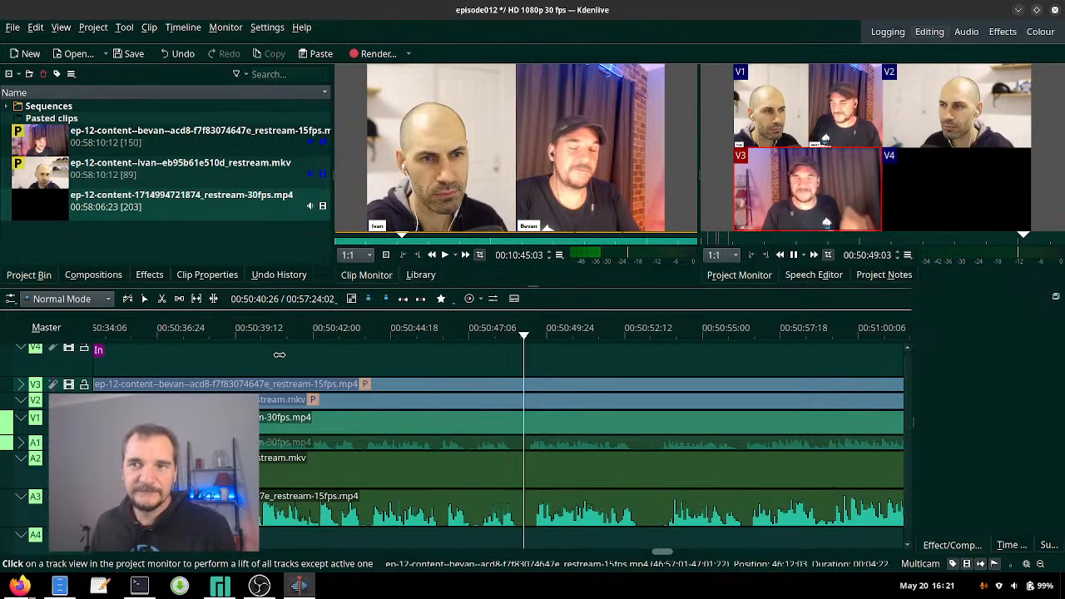
{"action": "left_click", "coordinate": [436, 336]}
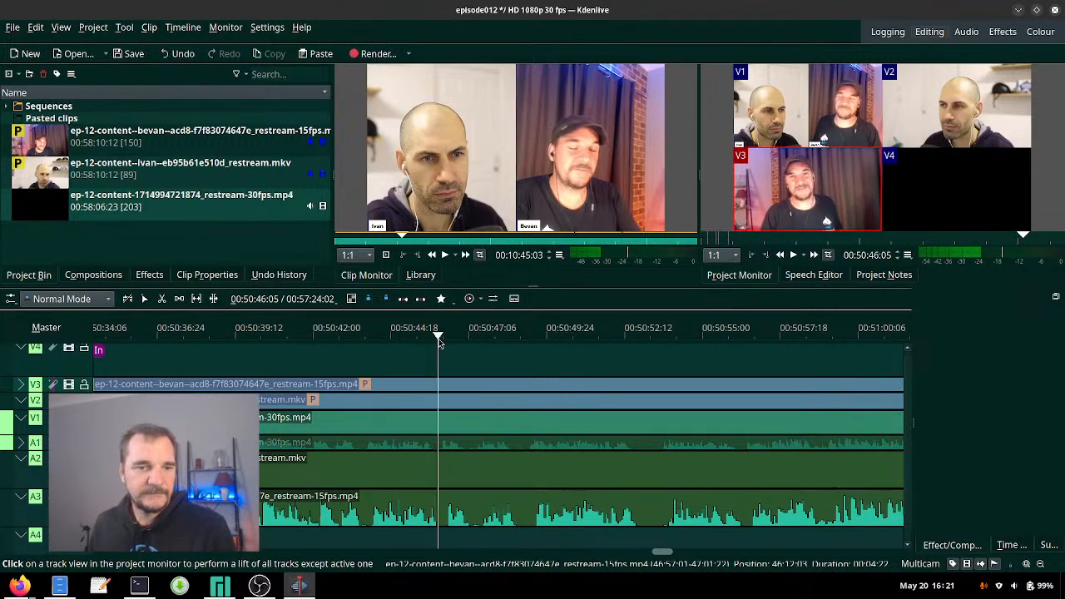
{"action": "key", "text": "1"}
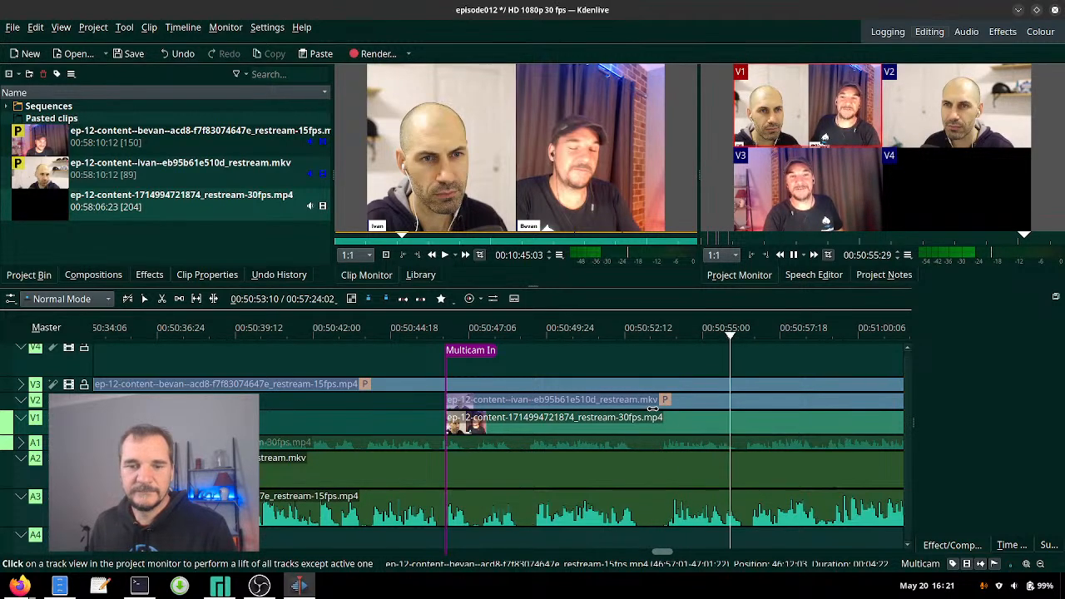
{"action": "key", "text": "3"}
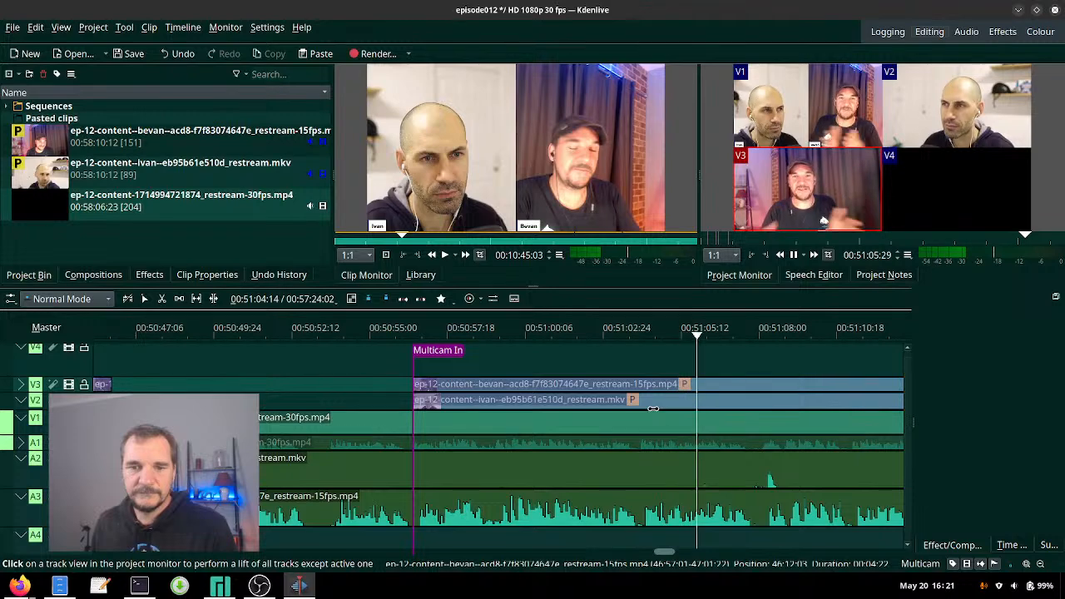
- Keep playing and switch the angle to V1 at about 00:51:07:27 and to V3 at about 00:51:11:07
{"action": "scroll", "coordinate": [669, 419], "scroll_direction": "down", "scroll_amount": 3}
{"action": "key", "text": "1"}
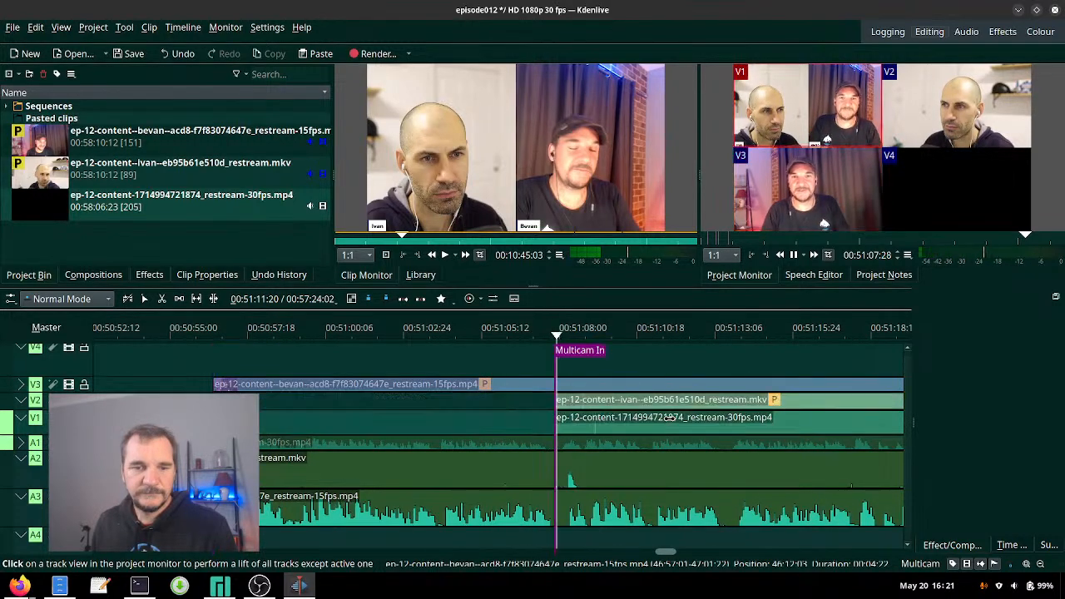
{"action": "scroll", "coordinate": [669, 419], "scroll_direction": "down", "scroll_amount": 1}
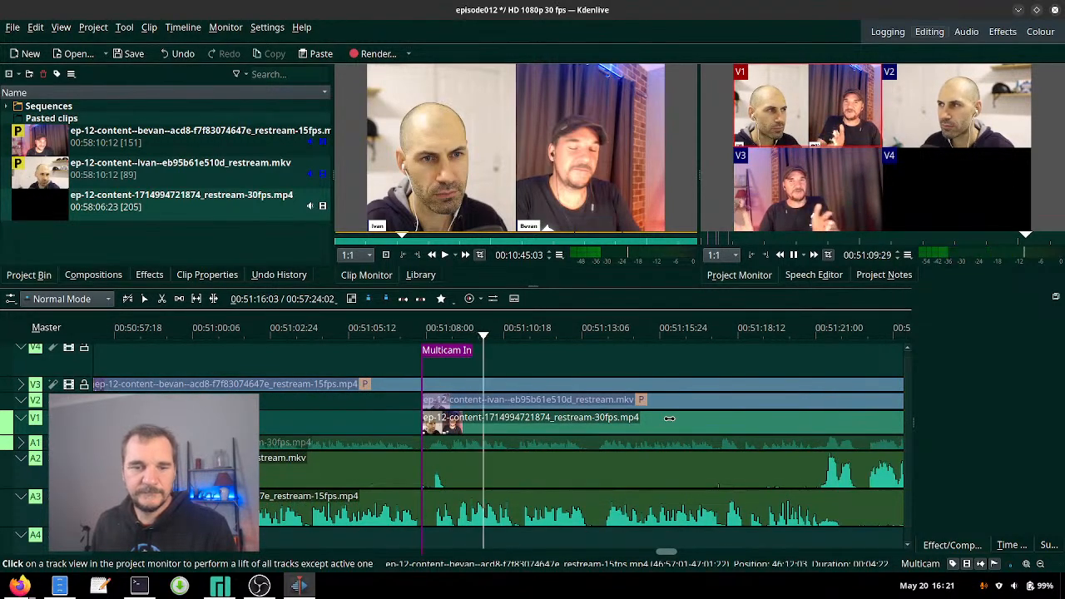
{"action": "key", "text": "3"}
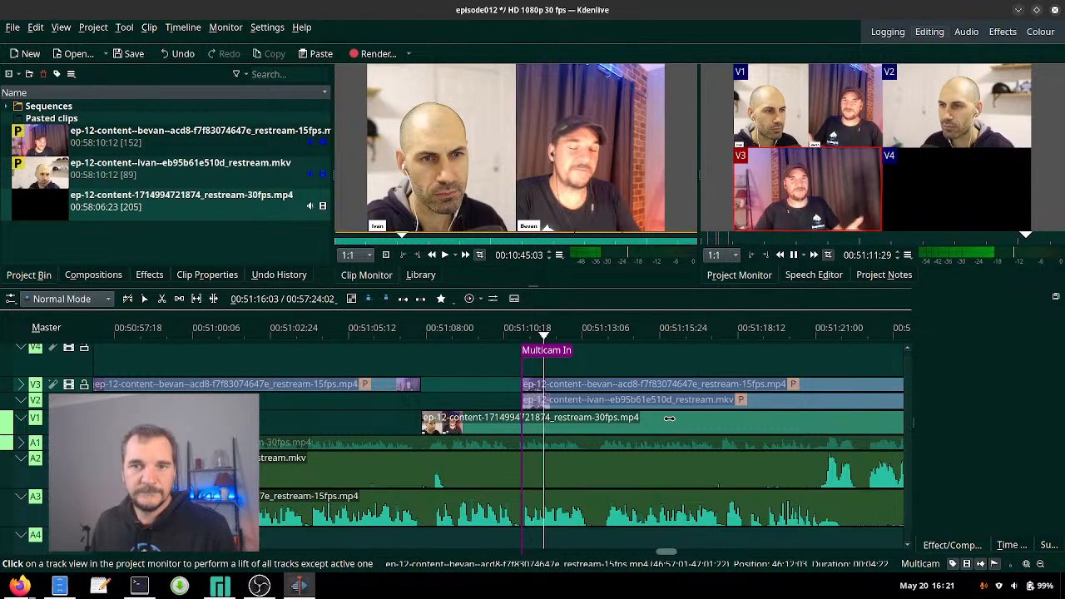
- Switch the angle to V1 at about 00:51:21:04 and back to V3 at about 00:51:31:14
{"action": "scroll", "coordinate": [669, 418], "scroll_direction": "down", "scroll_amount": 2}
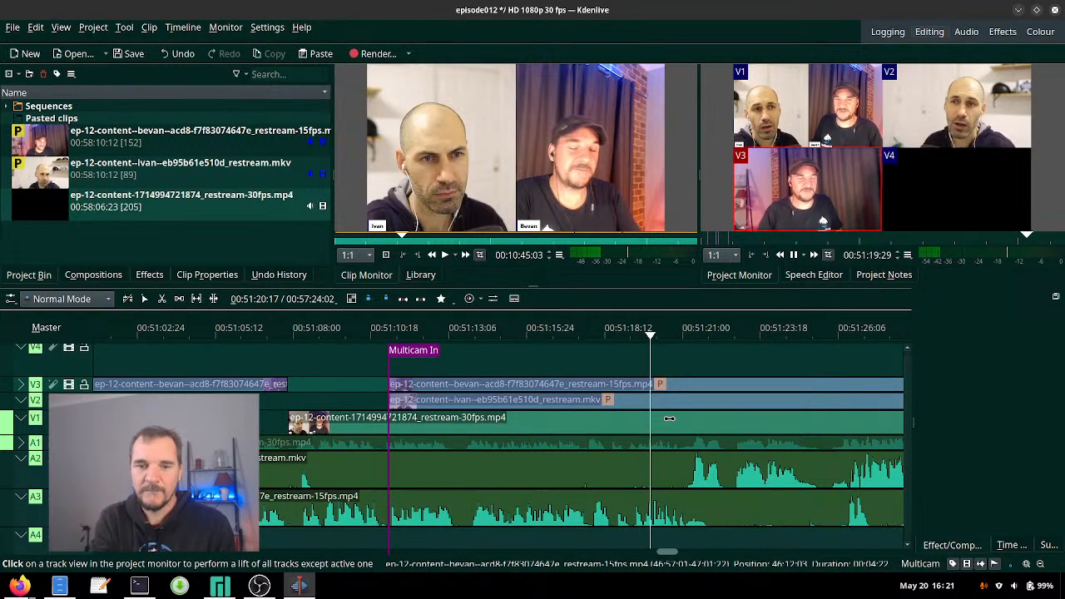
{"action": "key", "text": "1"}
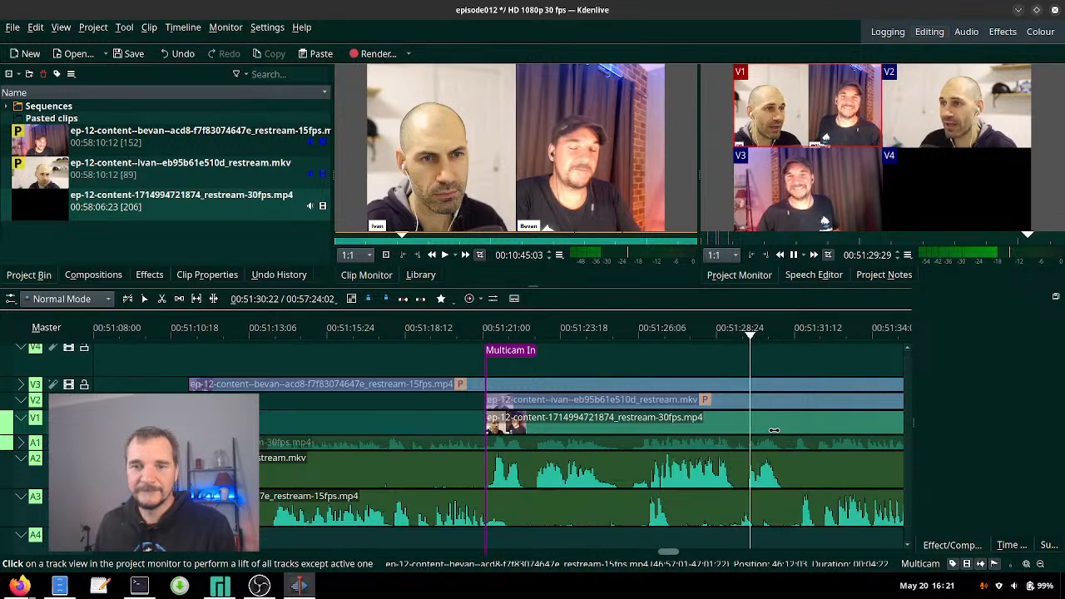
{"action": "key", "text": "3"}
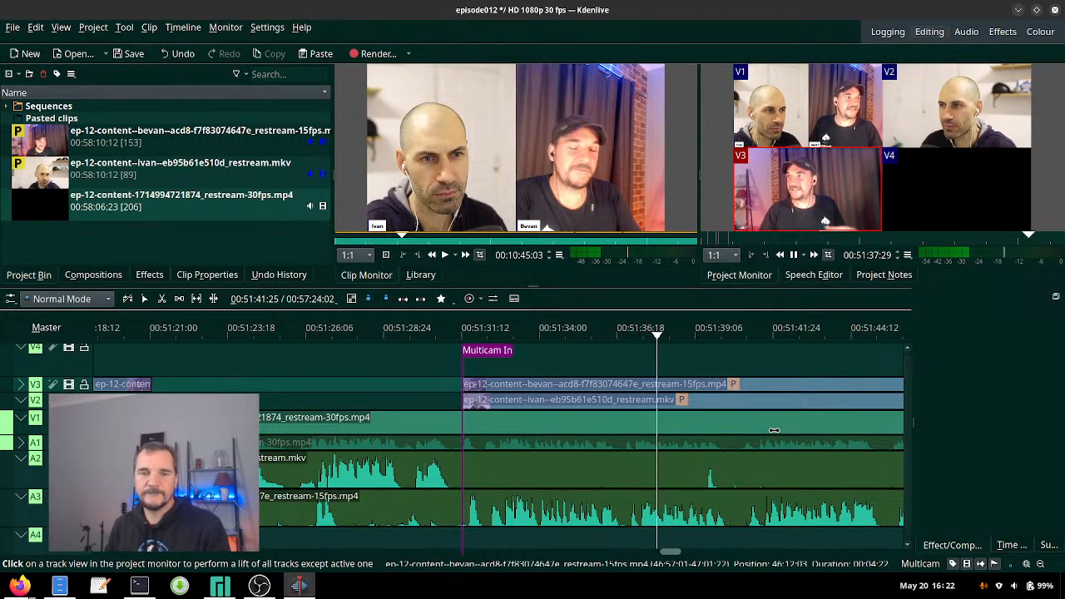
- Switch the angle to V1 at about 00:51:39:12 and to V3 at about 00:51:54:24
{"action": "key", "text": "1"}
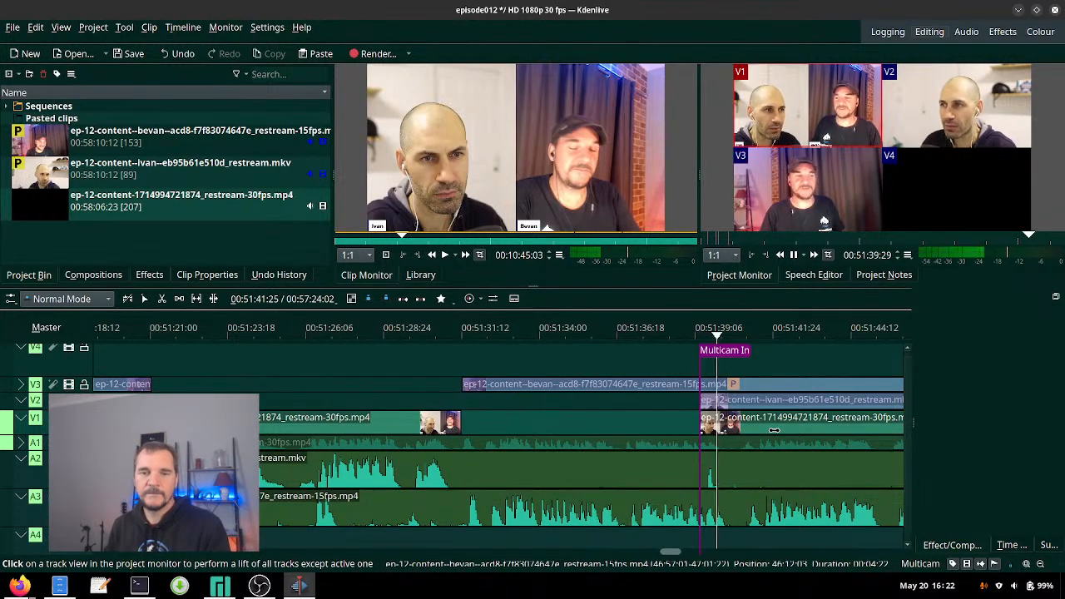
{"action": "scroll", "coordinate": [822, 448], "scroll_direction": "down", "scroll_amount": 5}
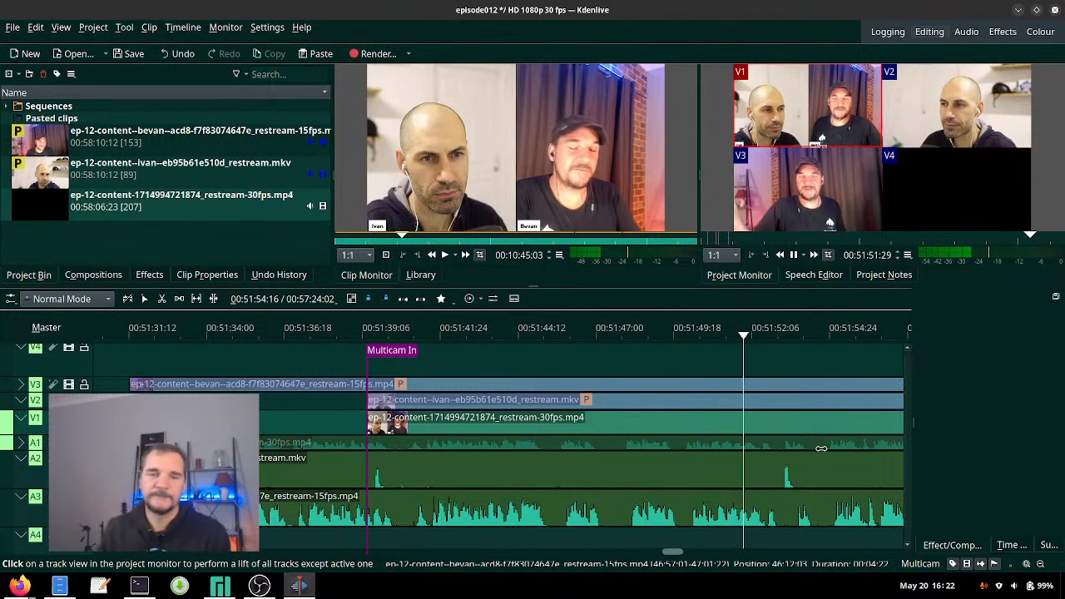
{"action": "scroll", "coordinate": [752, 433], "scroll_direction": "down", "scroll_amount": 6}
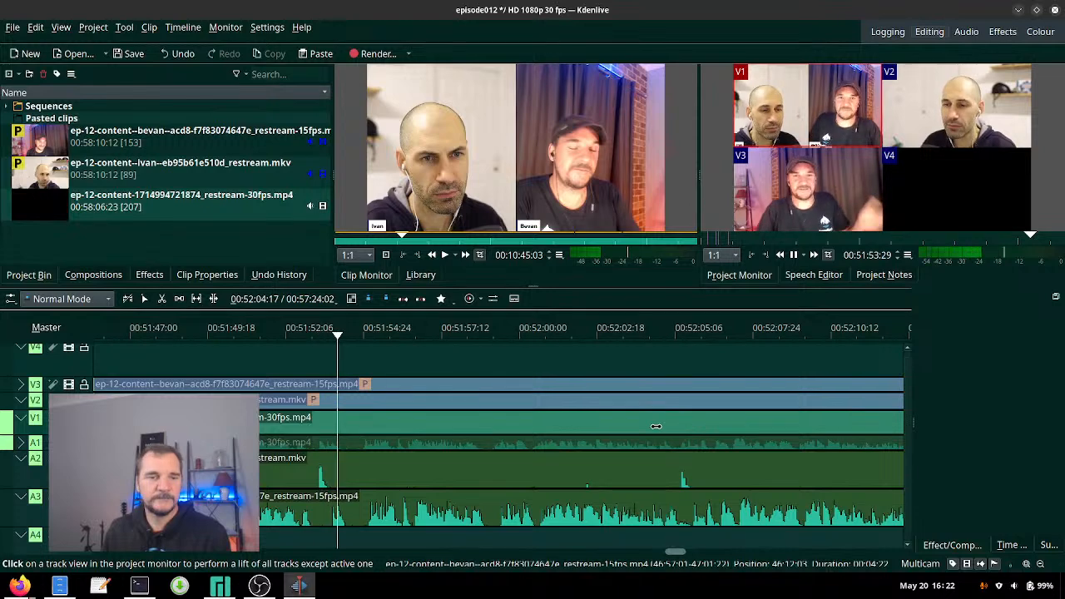
{"action": "key", "text": "3"}
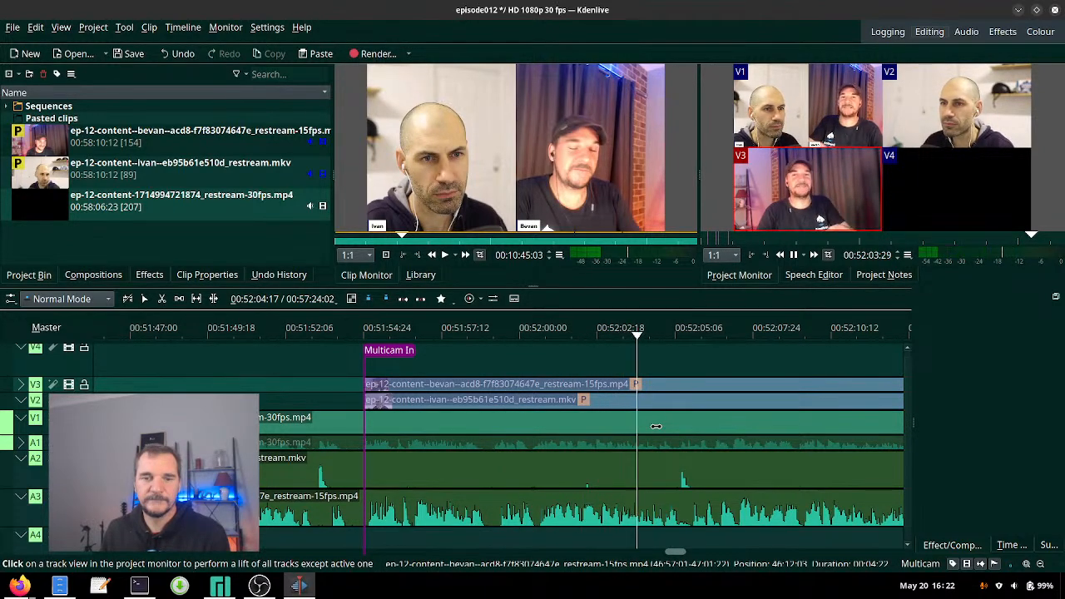
- Alternate the angle during playback: V1 at about 00:52:04:24, V3 at about 00:52:16:06 and V1 at about 00:52:27:12
{"action": "key", "text": "1"}
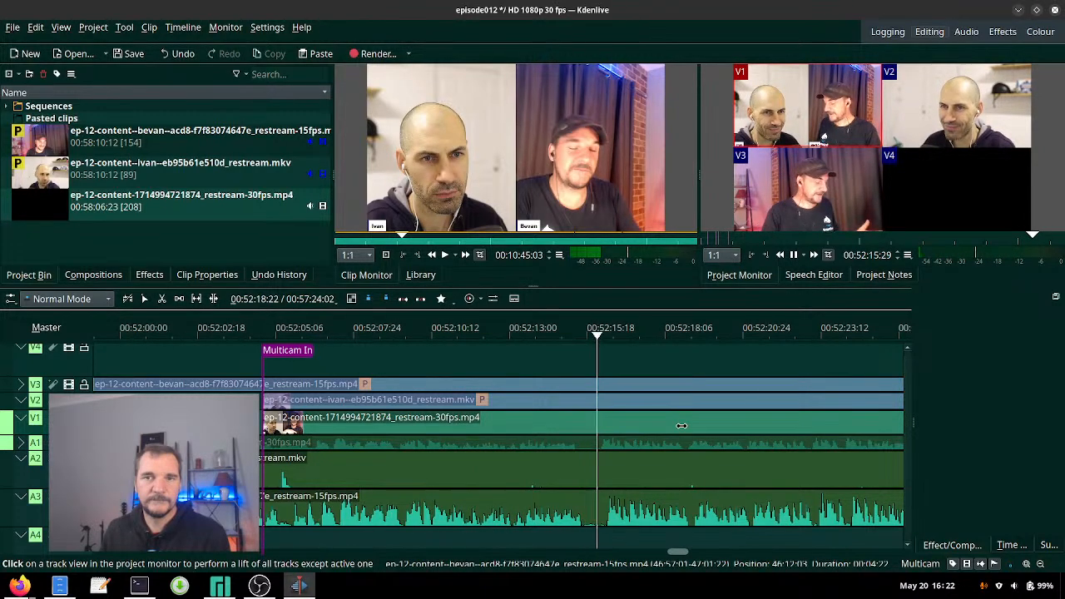
{"action": "key", "text": "3"}
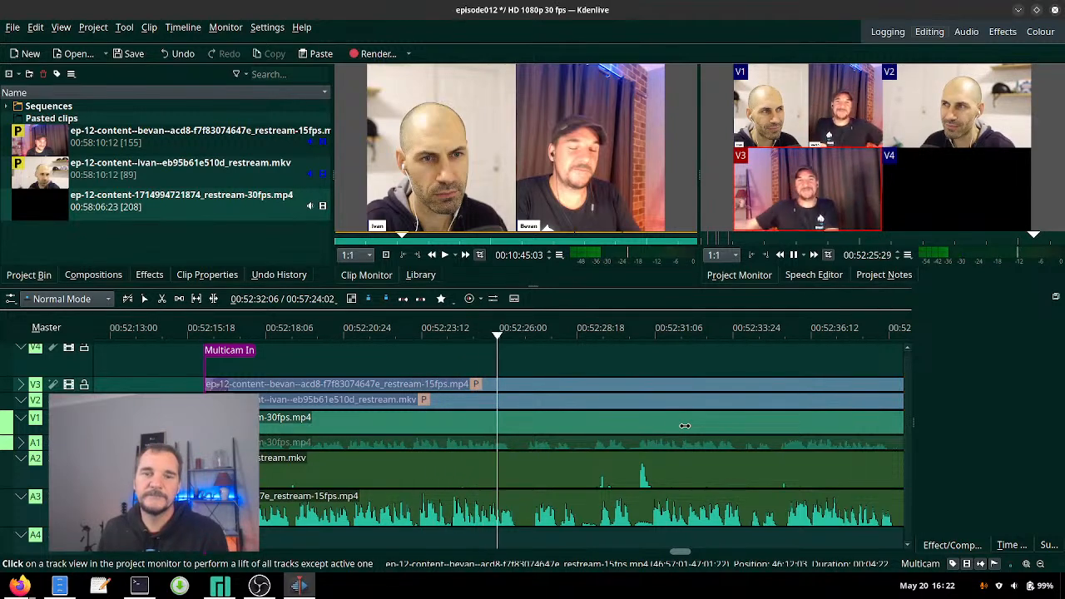
{"action": "key", "text": "1"}
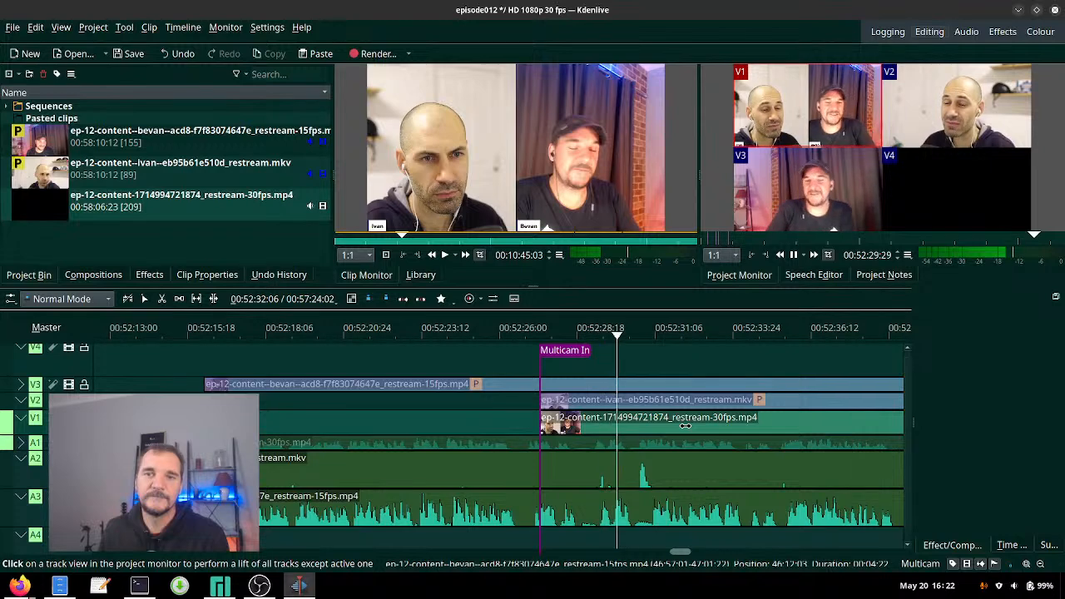
- Switch the angle to V3 at about 00:52:35:15 and to V1 at about 00:52:46:05
{"action": "scroll", "coordinate": [704, 441], "scroll_direction": "down", "scroll_amount": 3}
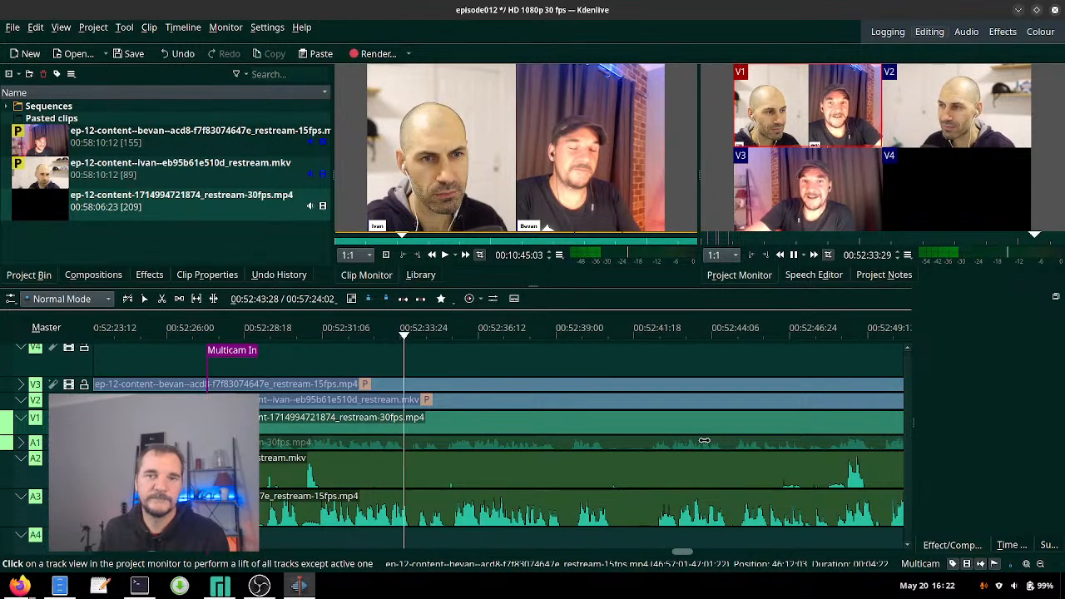
{"action": "key", "text": "3"}
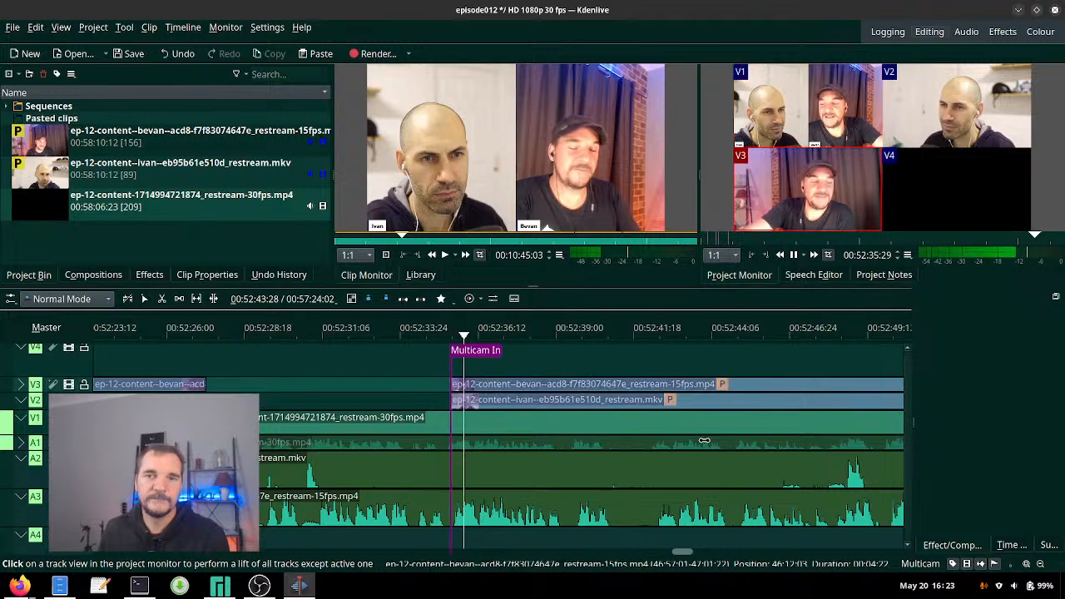
{"action": "scroll", "coordinate": [704, 441], "scroll_direction": "down", "scroll_amount": 3}
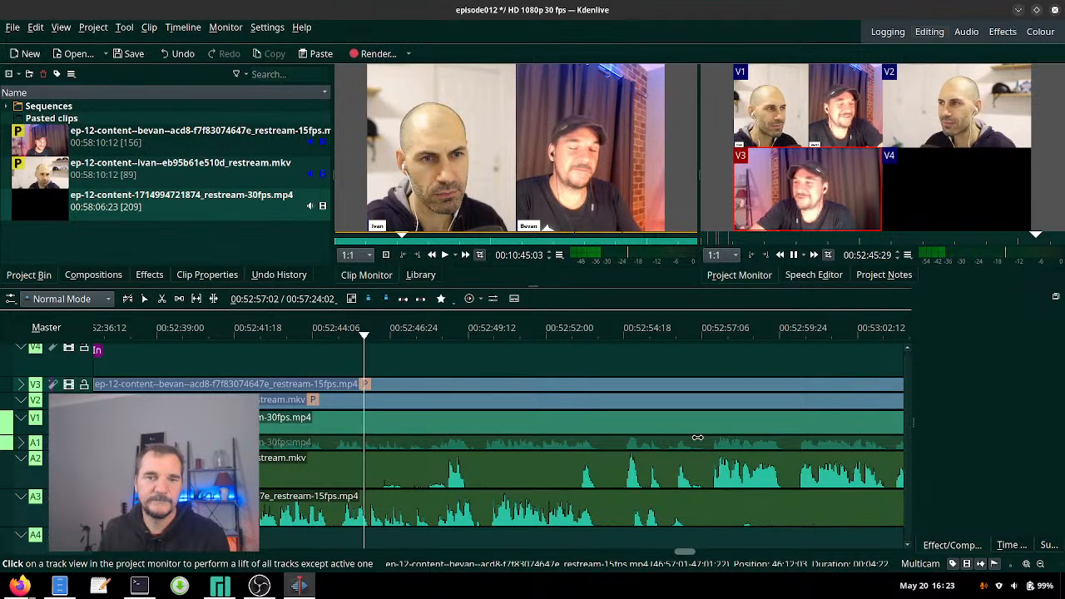
{"action": "key", "text": "1"}
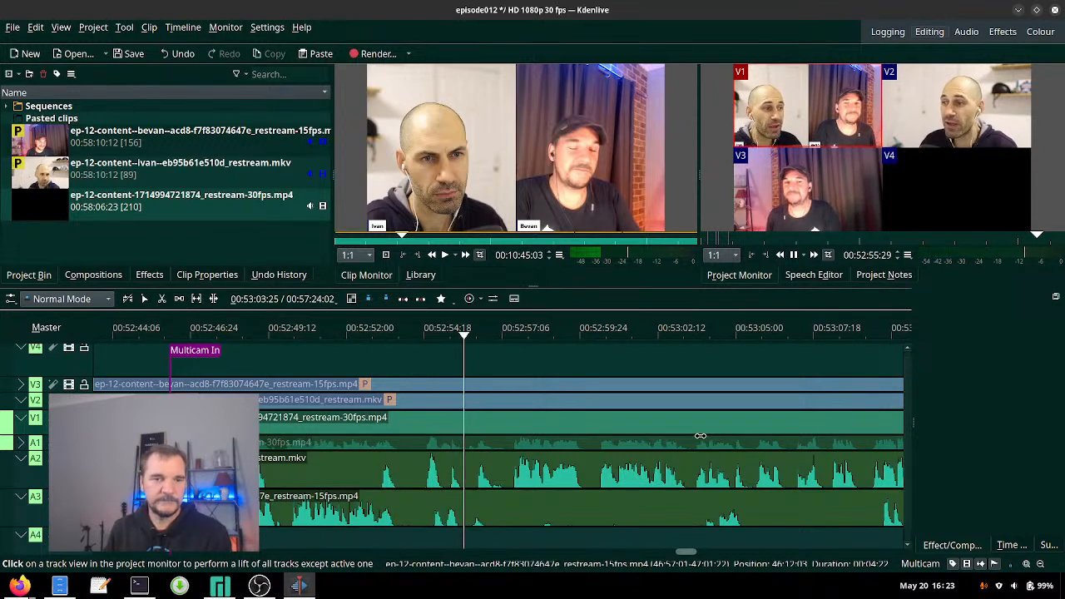
- Switch the angle to V2 at about 00:52:57:14, V1 at about 00:53:03:23 and V3 at about 00:53:11:24
{"action": "key", "text": "2"}
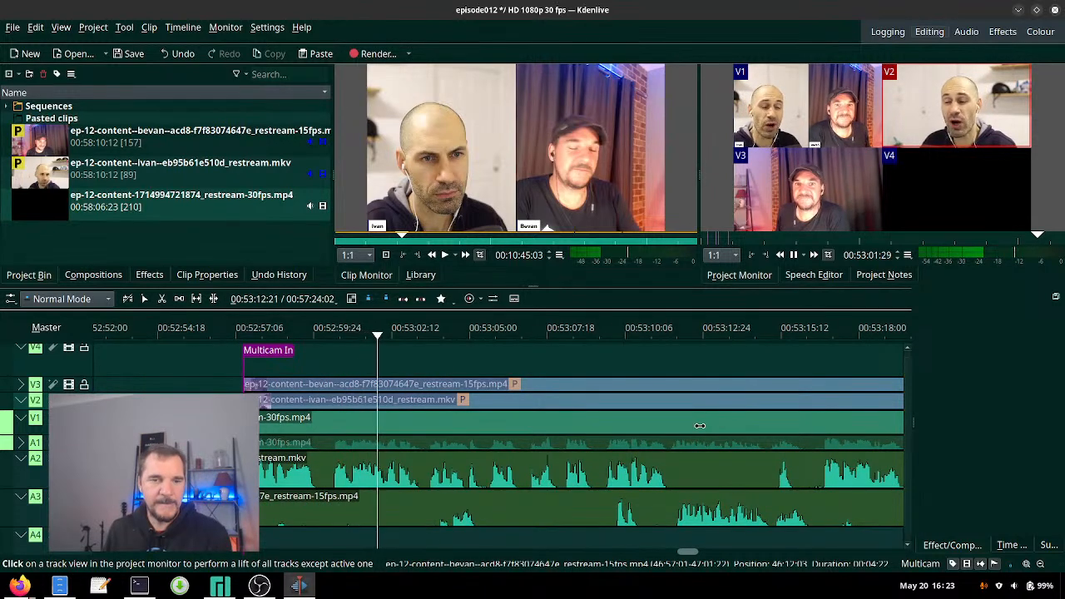
{"action": "key", "text": "1"}
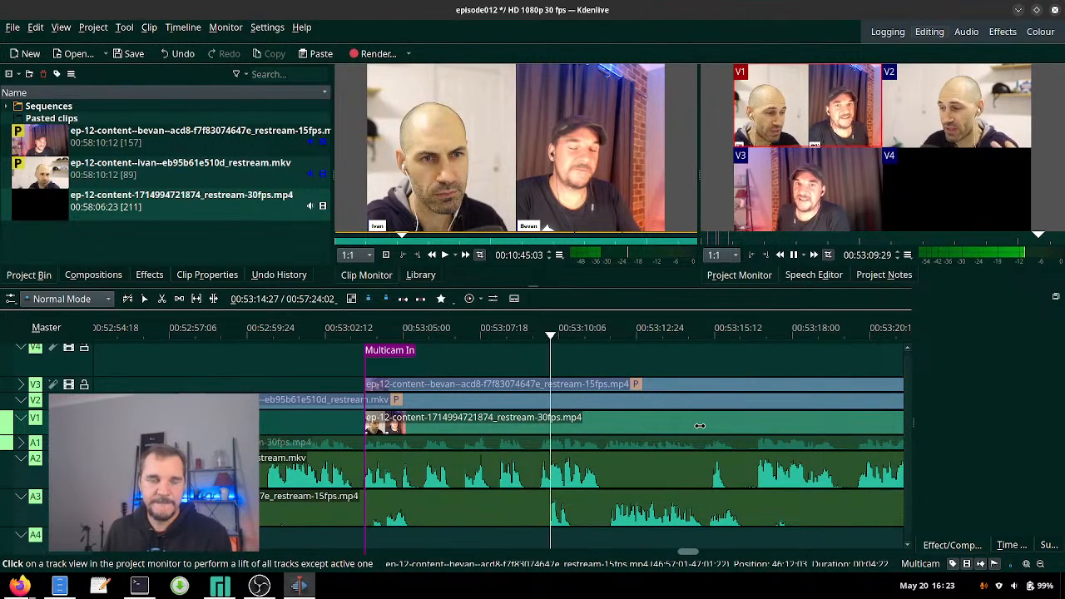
{"action": "key", "text": "3"}
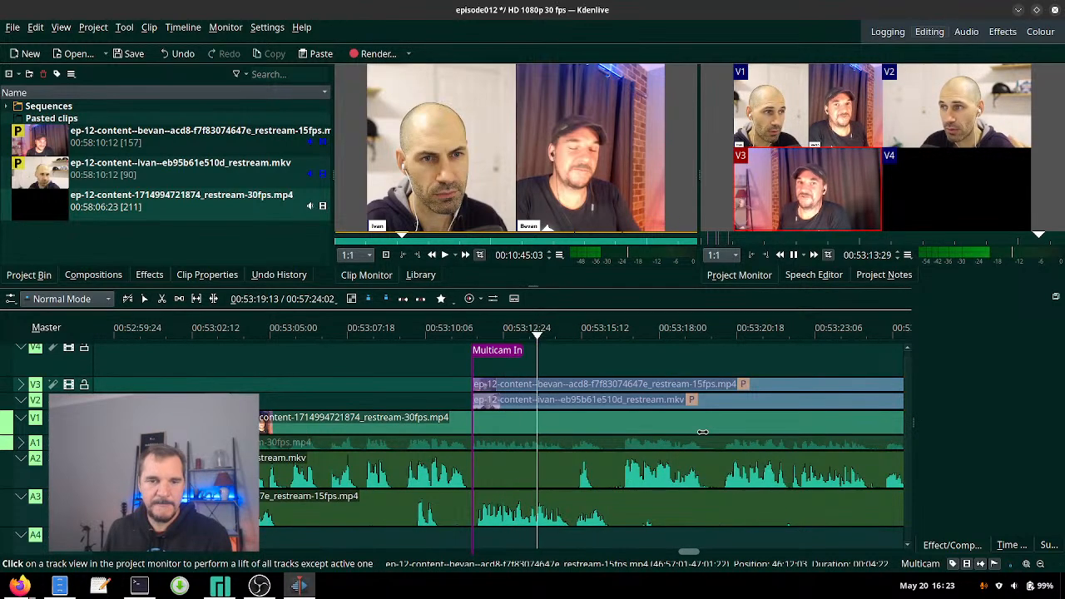
- Keep playing and switch the angle to V1 at about 00:53:15:02 and to V2 at about 00:53:19:28
{"action": "key", "text": "1"}
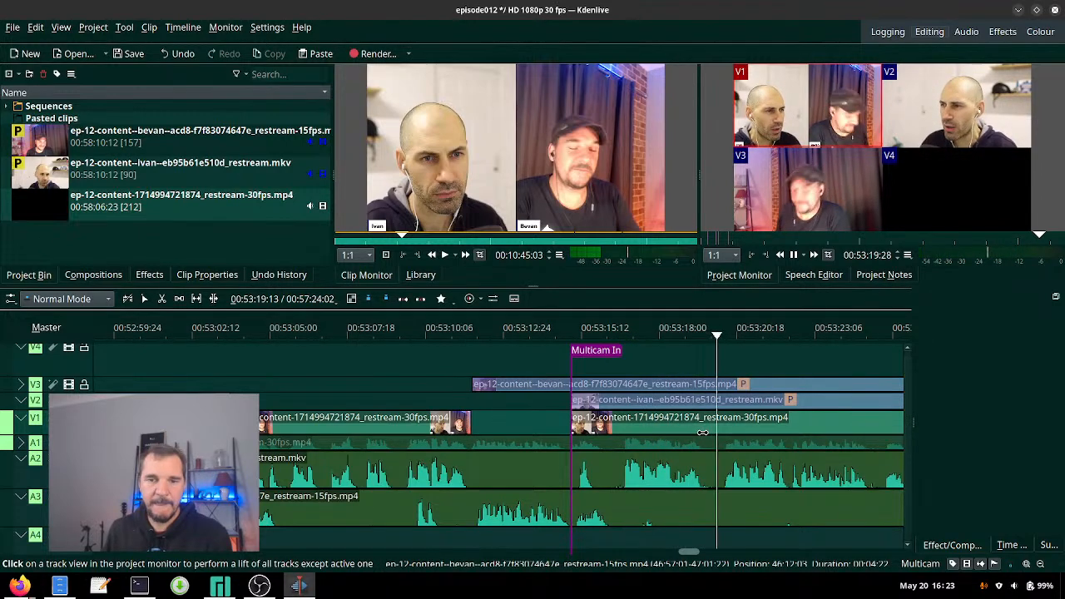
{"action": "key", "text": "2"}
{"action": "scroll", "coordinate": [703, 431], "scroll_direction": "right", "scroll_amount": 3}
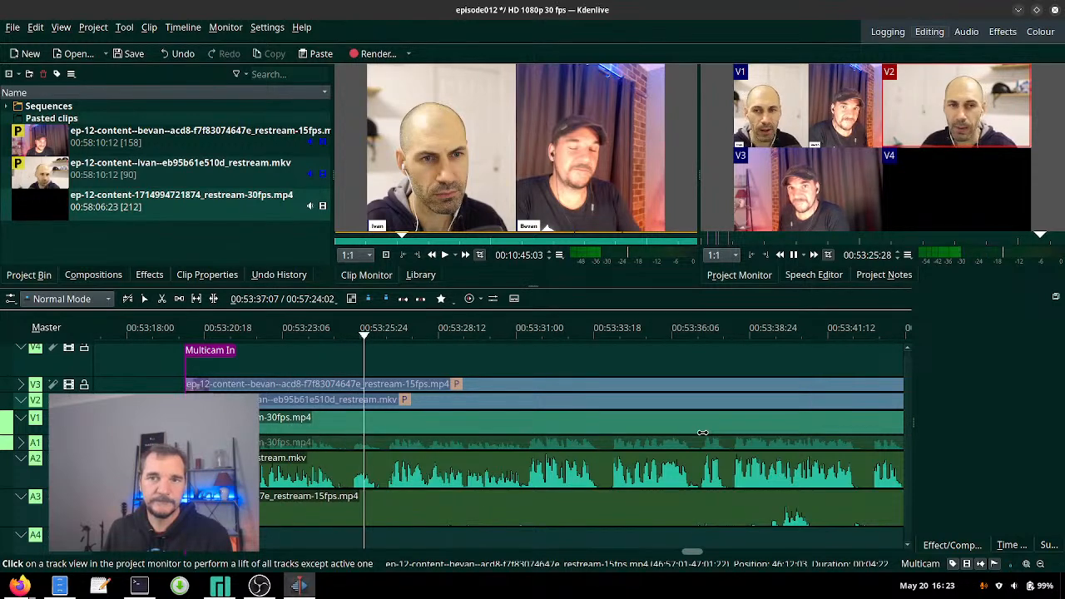
- Switch the angle to V1 at about 00:53:26:20, V2 at about 00:53:34:04, V1 at about 00:53:39:14 and V3 at about 00:53:49:22
{"action": "key", "text": "1"}
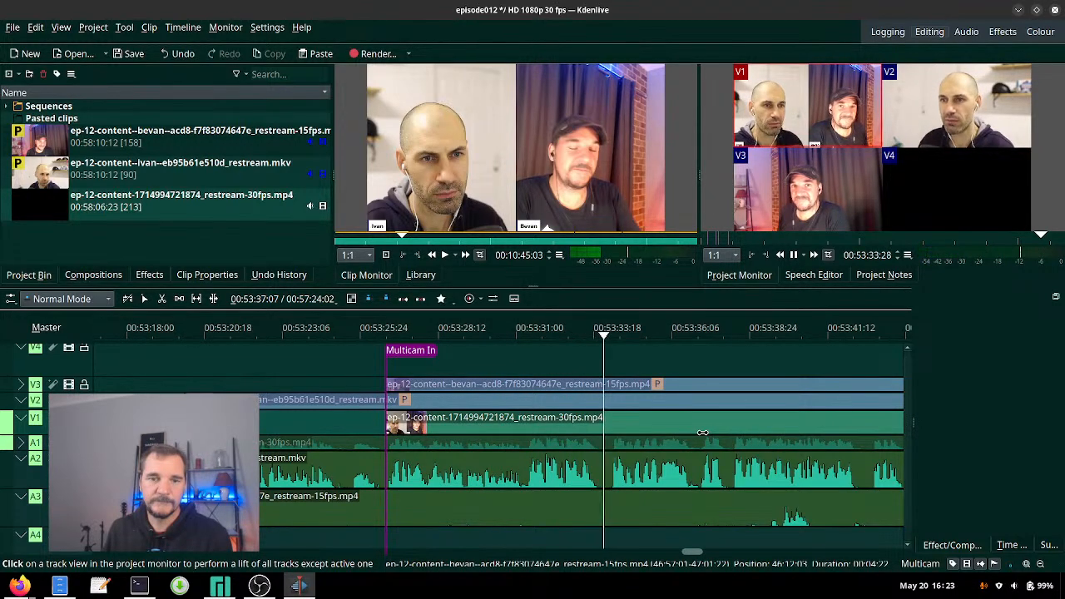
{"action": "key", "text": "2"}
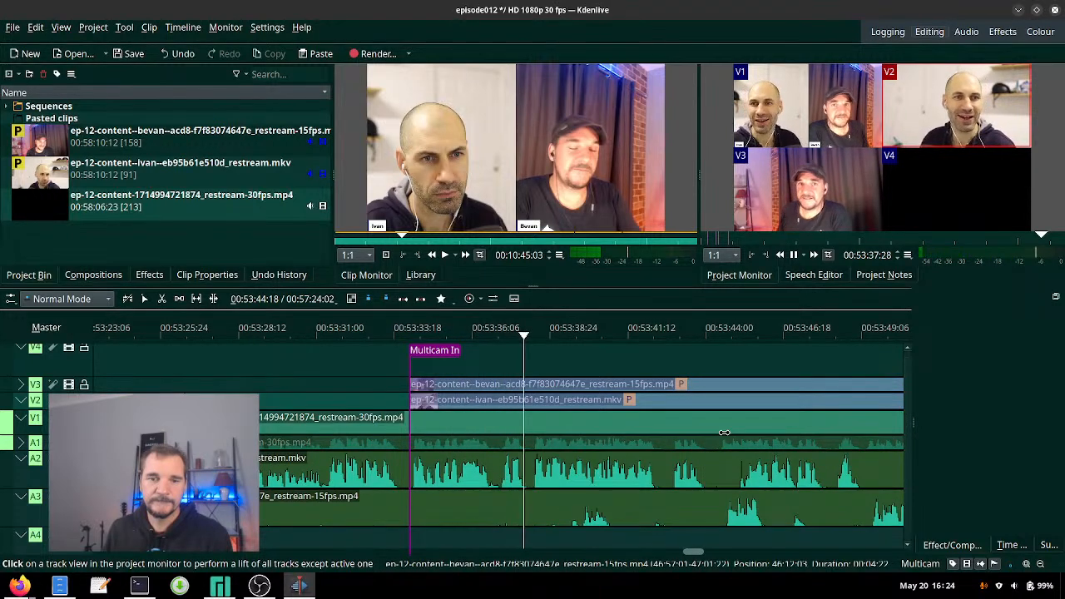
{"action": "key", "text": "1"}
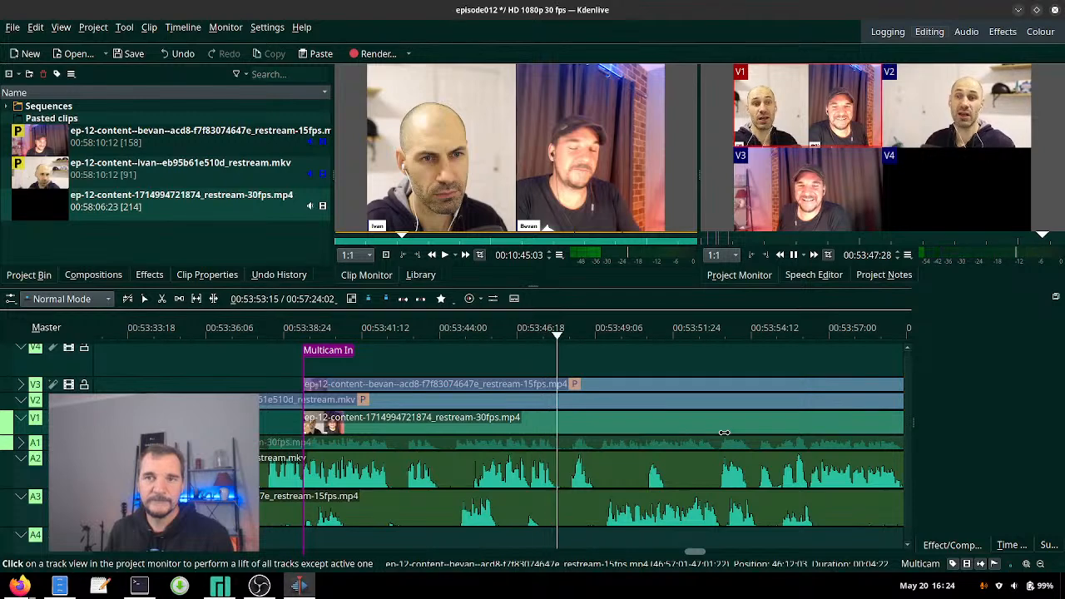
{"action": "key", "text": "3"}
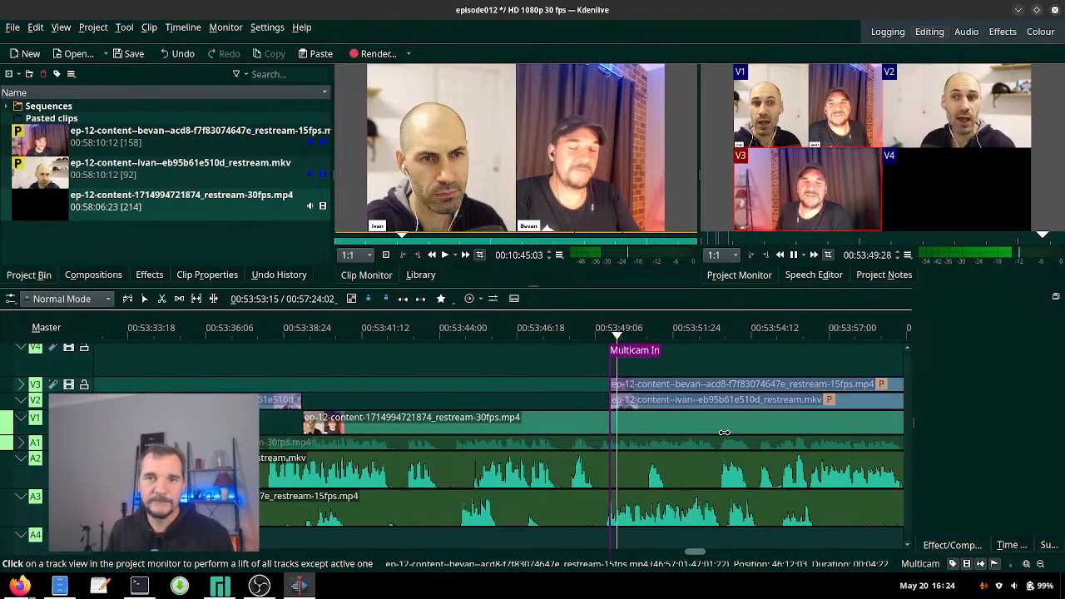
- Keep playing and switch the angle to V1 at about 00:53:50:26, V2 at about 00:53:58:18 and V1 at about 00:54:13:24
{"action": "key", "text": "1"}
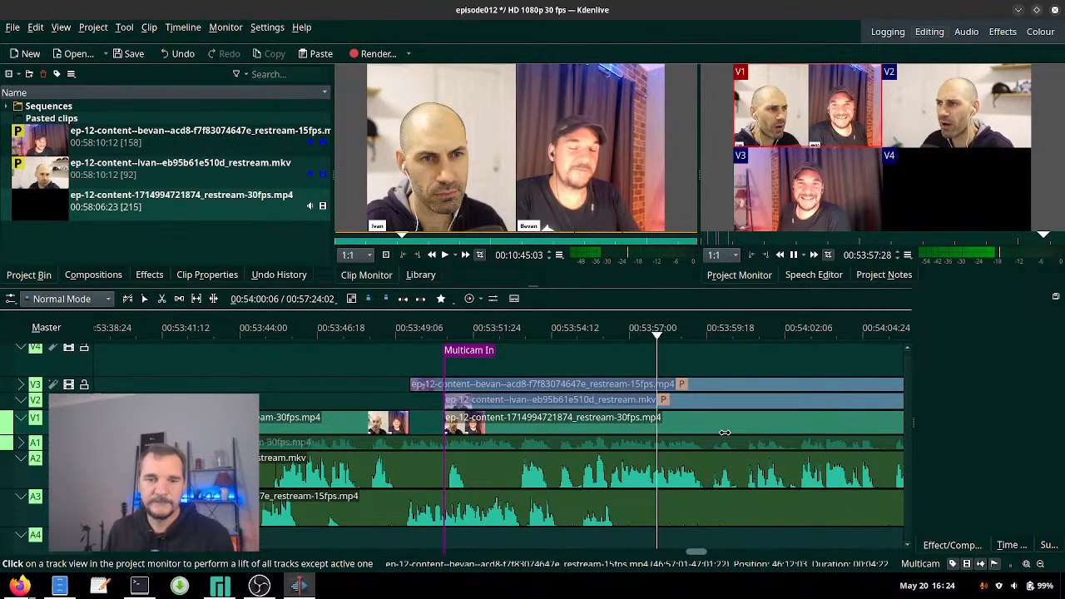
{"action": "key", "text": "2"}
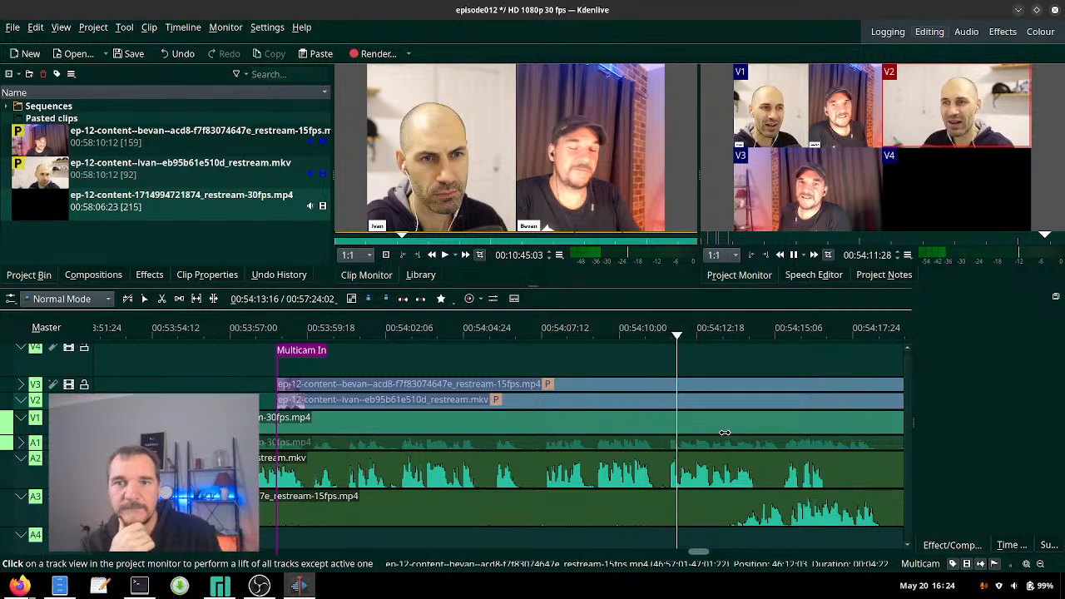
{"action": "key", "text": "1"}
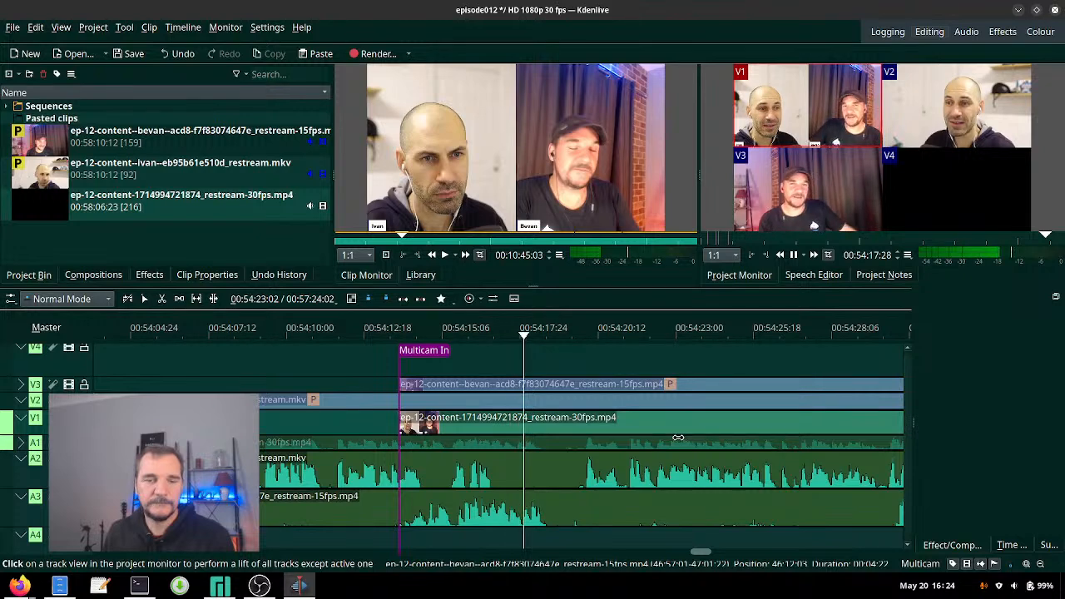
- Switch the angle to V2 at about 00:54:19:26, V1 at about 00:54:29:20 and V3 at about 00:54:44:15
{"action": "key", "text": "2"}
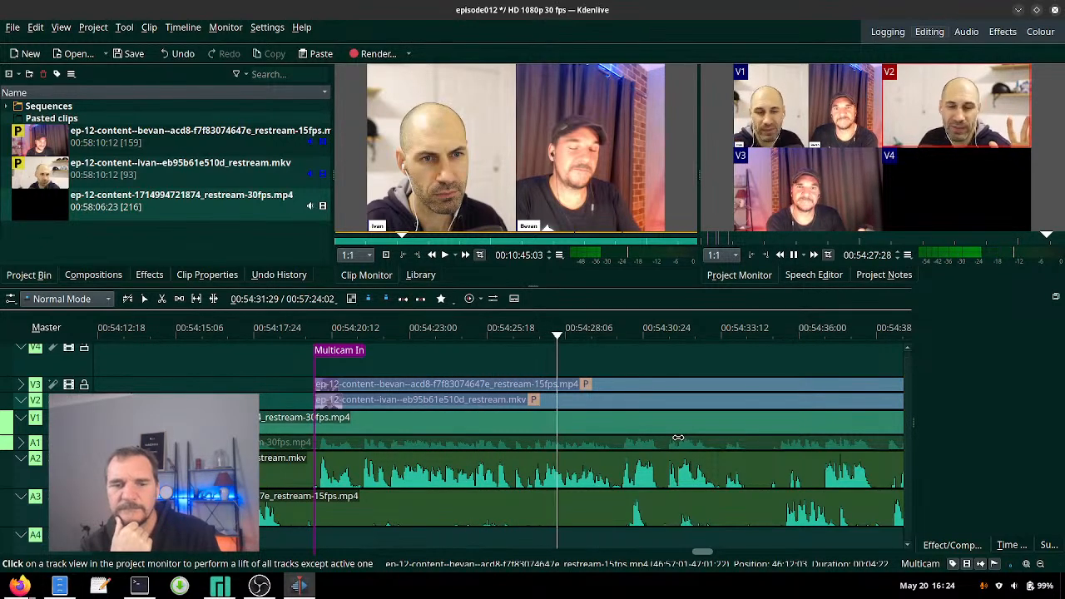
{"action": "key", "text": "1"}
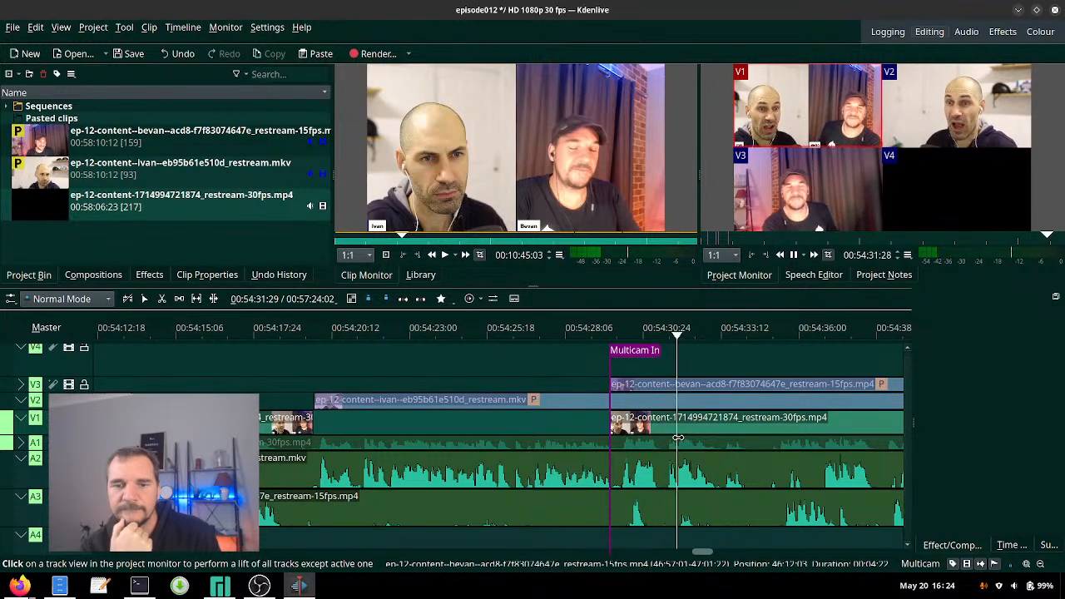
{"action": "scroll", "coordinate": [687, 445], "scroll_direction": "down", "scroll_amount": 5}
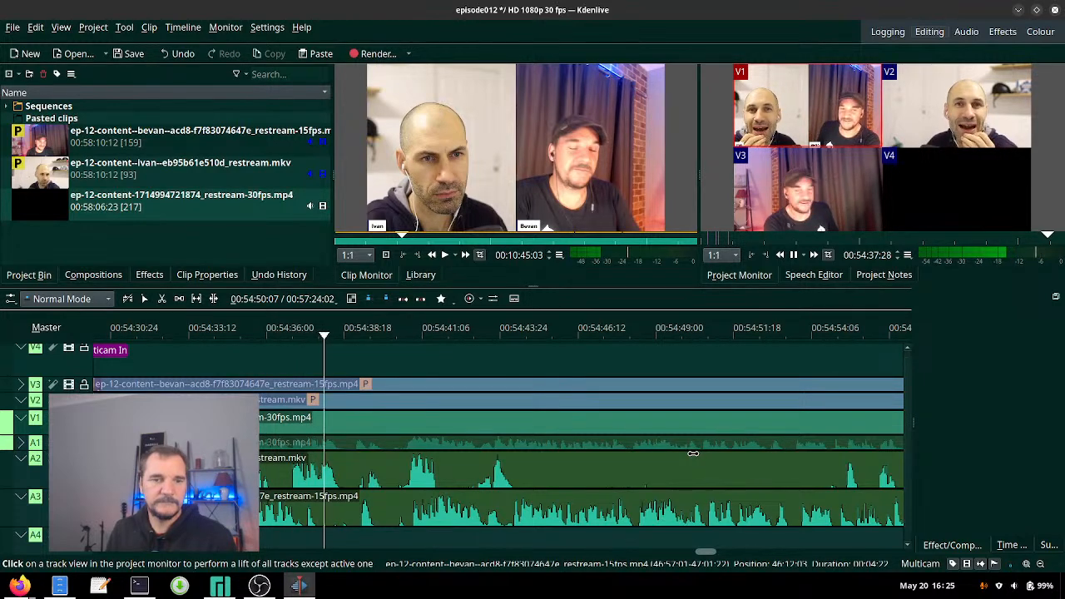
{"action": "scroll", "coordinate": [693, 454], "scroll_direction": "down", "scroll_amount": 2}
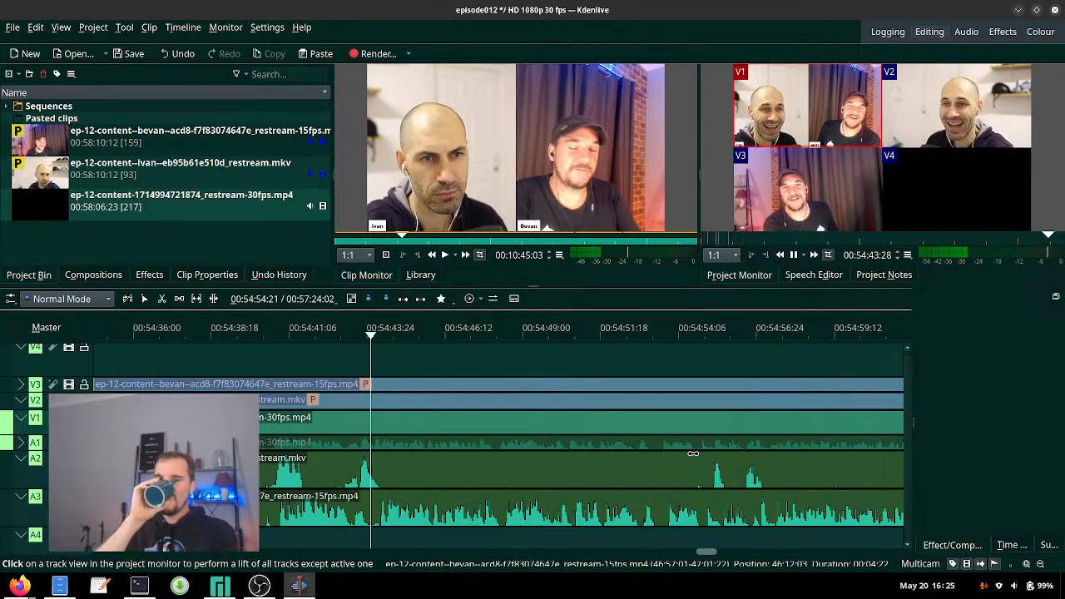
{"action": "key", "text": "3"}
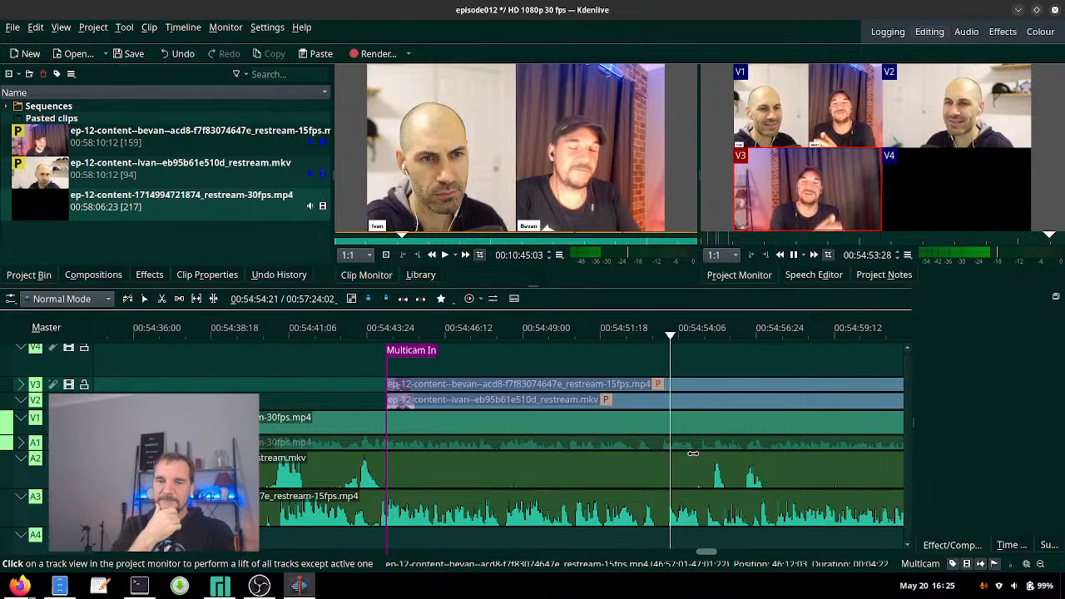
- Switch the angle to V1 at about 00:54:55:02, V3 at about 00:55:03:24 and V1 at about 00:55:16:04
{"action": "key", "text": "1"}
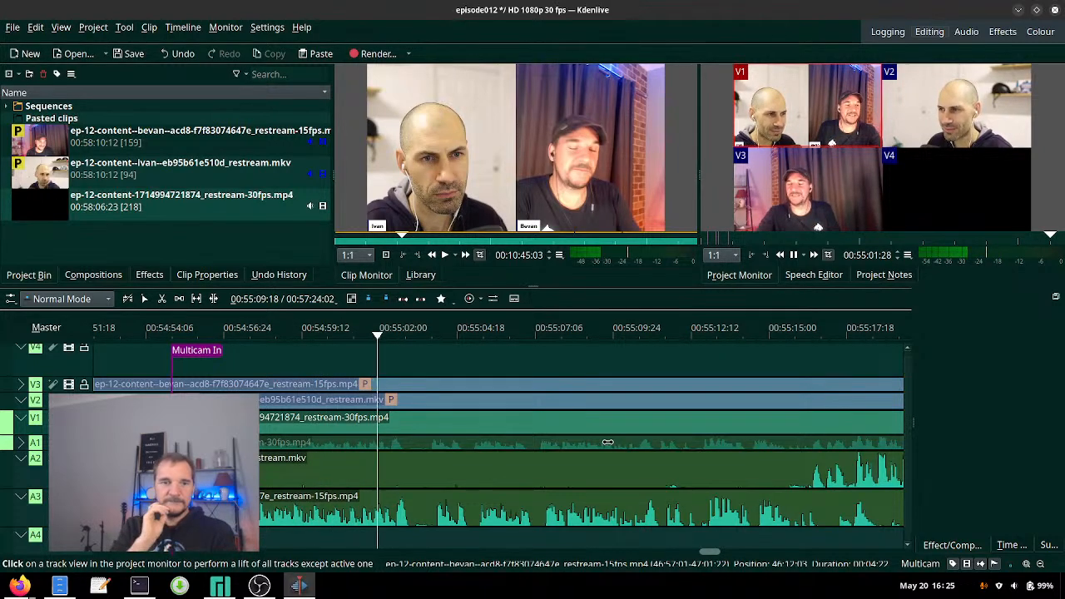
{"action": "key", "text": "3"}
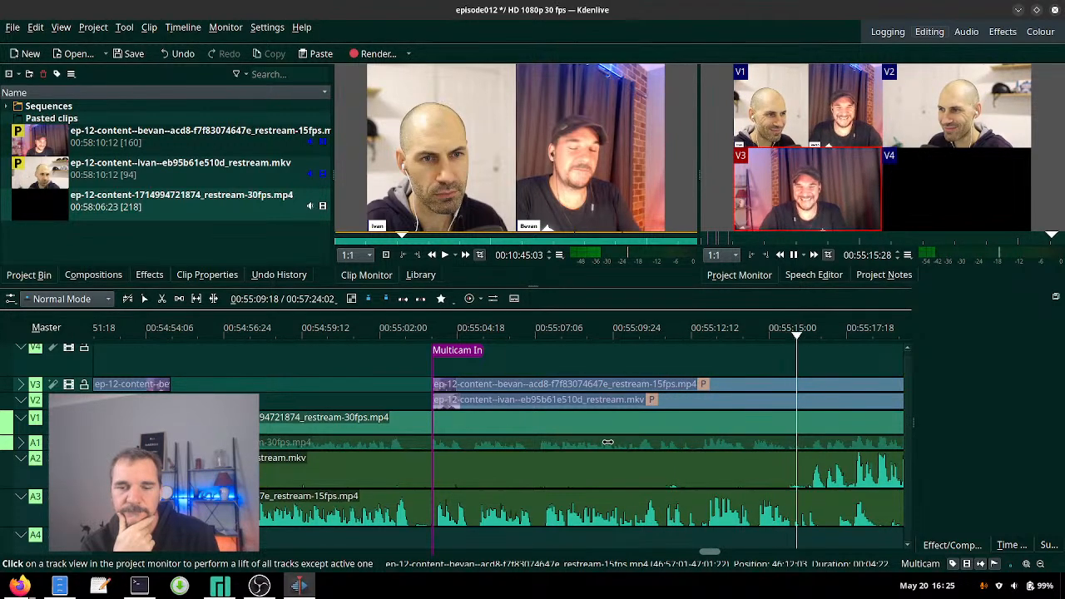
{"action": "key", "text": "1"}
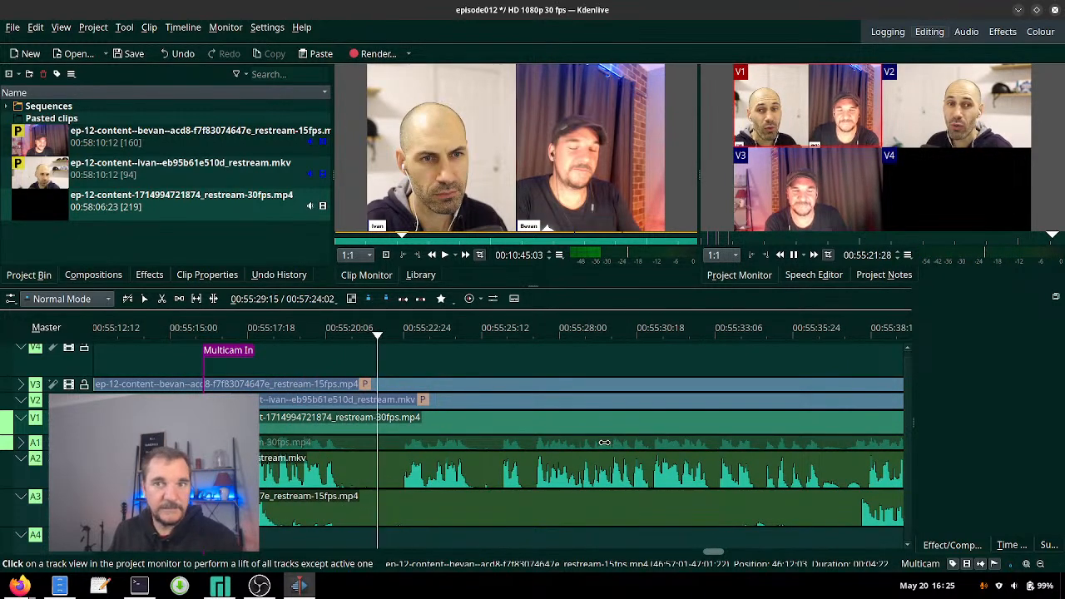
- Cut the clips on all tracks with the Razor at about 00:55:20:18 and 00:55:22:24, around the pause
{"action": "key", "text": "ctrl+a"}
{"action": "key", "text": "x"}
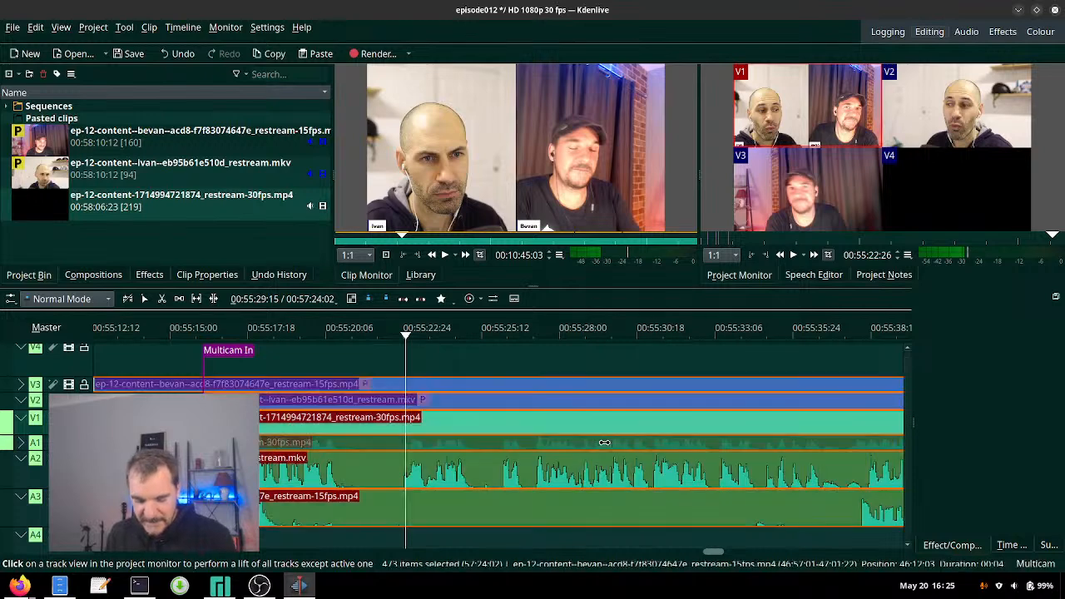
{"action": "left_click", "coordinate": [338, 465]}
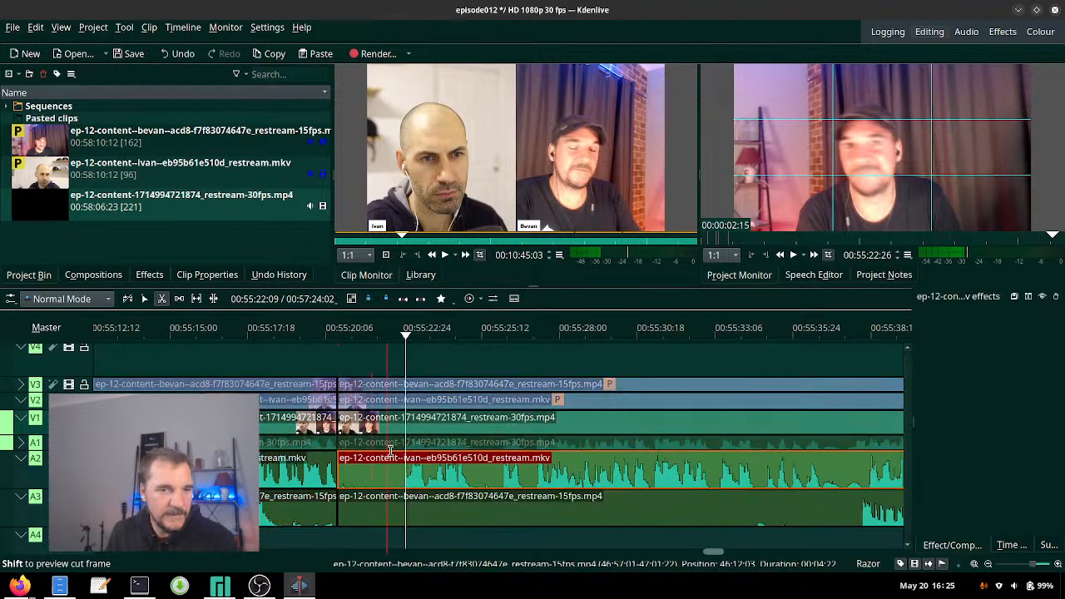
{"action": "left_click", "coordinate": [403, 456]}
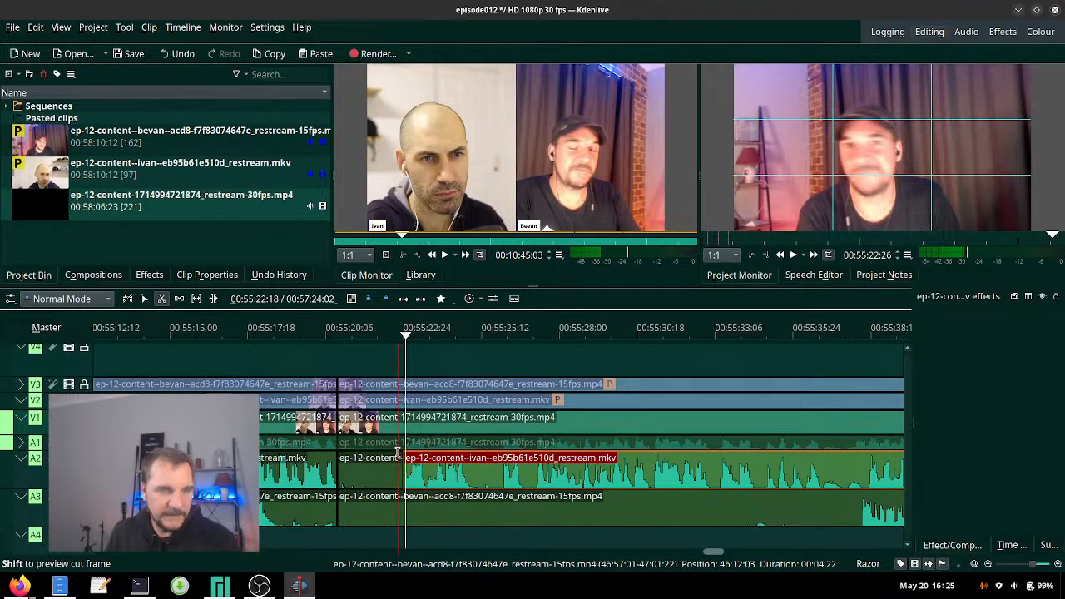
{"action": "key", "text": "ctrl+a"}
{"action": "left_click", "coordinate": [403, 456]}
{"action": "scroll", "coordinate": [400, 450], "scroll_direction": "up", "scroll_amount": 2}
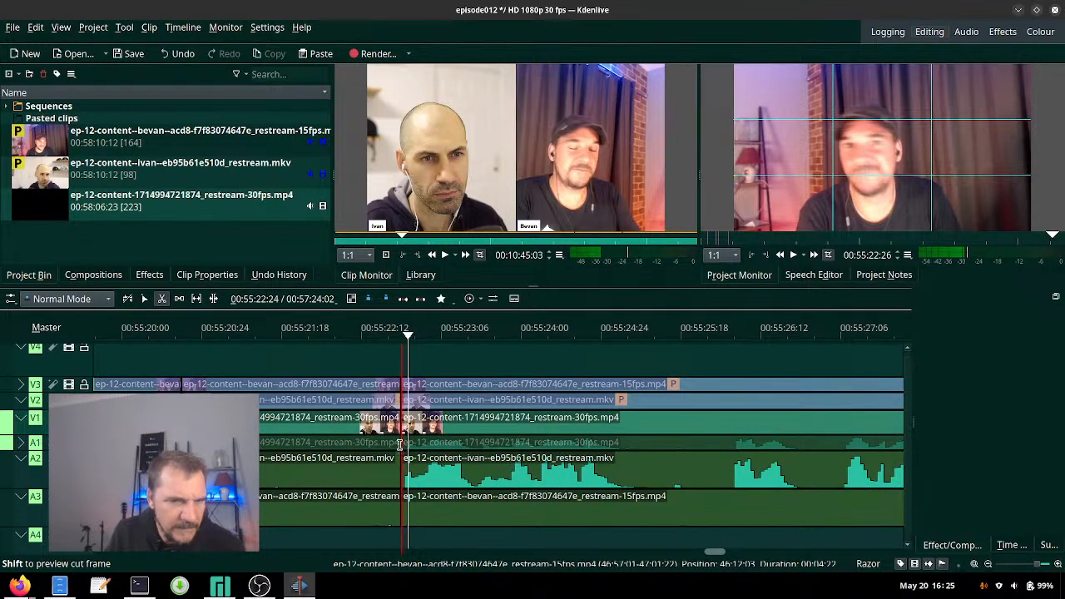
- Delete the cut-out pause on all tracks from about 00:55:20:18 and close the gap with the Spacer tool
{"action": "key", "text": "s"}
{"action": "left_click_drag", "start_coordinate": [304, 354], "coordinate": [353, 595]}
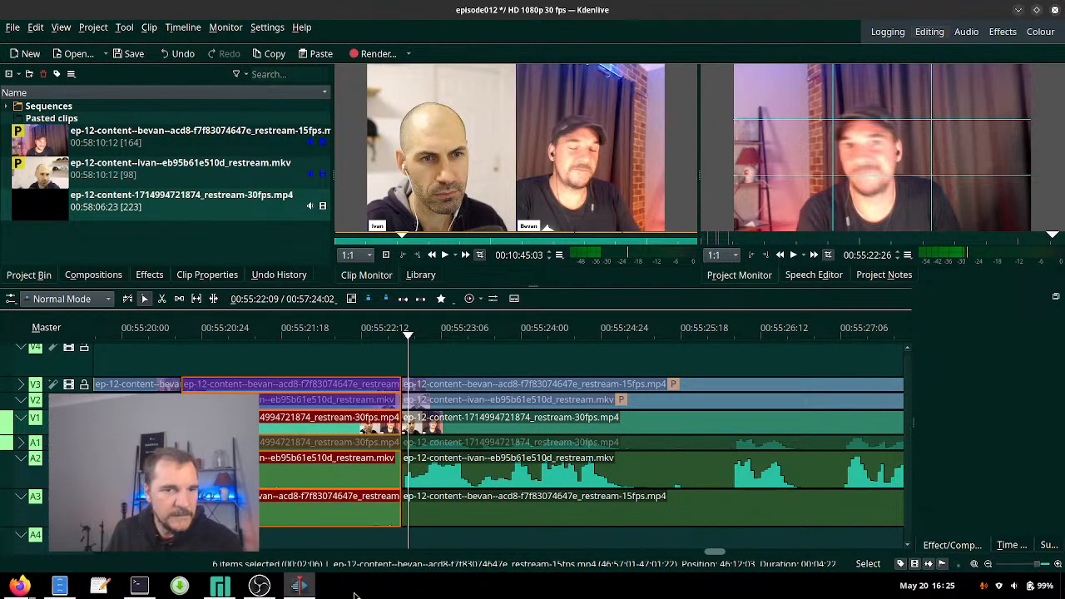
{"action": "key", "text": "Delete"}
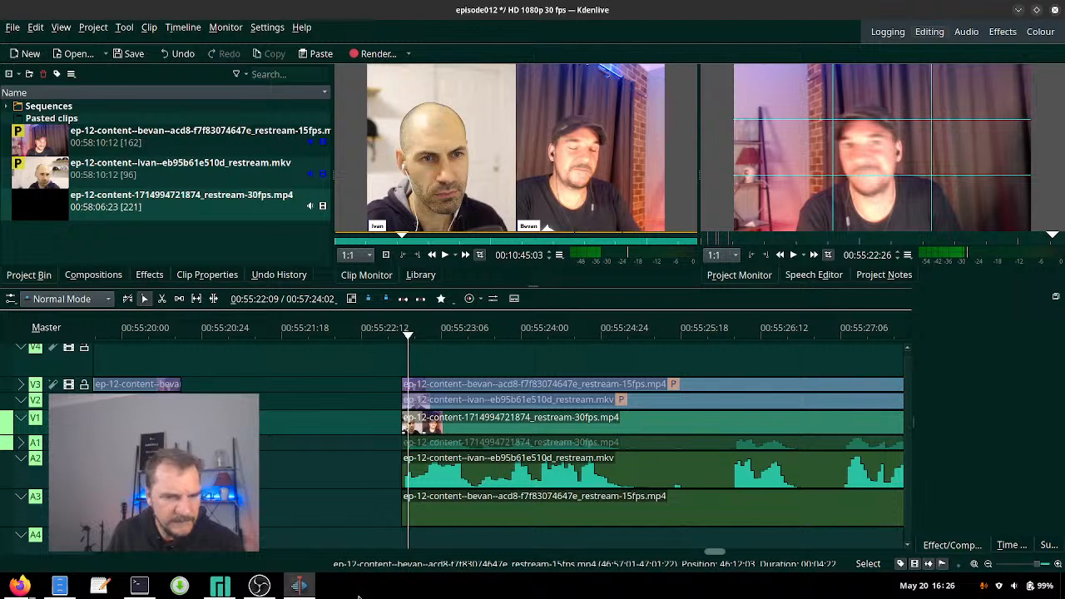
{"action": "key", "text": "m"}
{"action": "left_click_drag", "start_coordinate": [336, 383], "coordinate": [115, 379]}
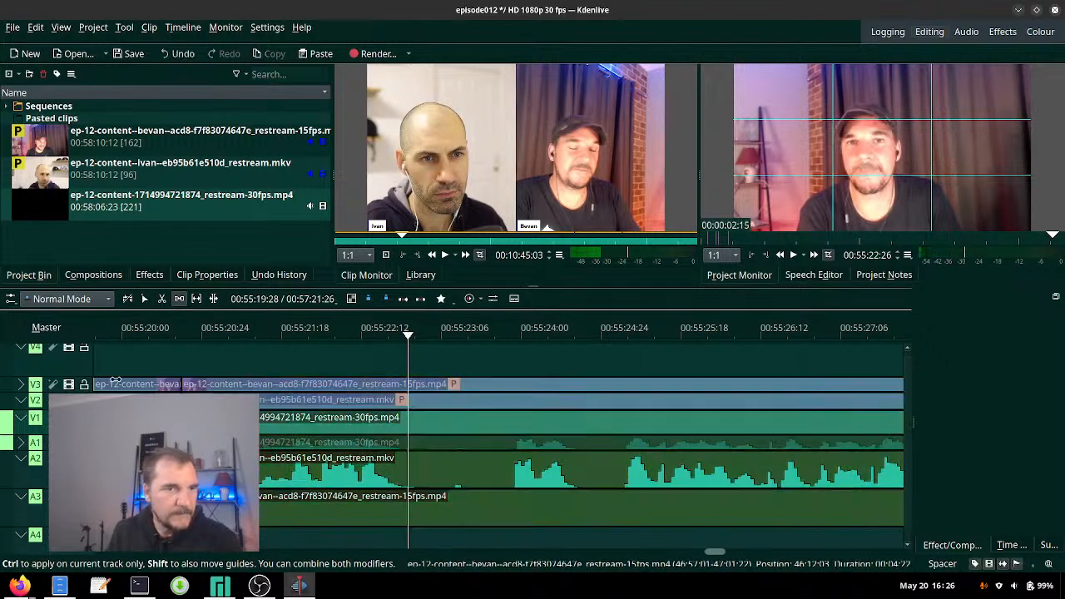
- Play back the join at about 00:55:20:18 and part of the V3 passage before it to check the edit
{"action": "left_click", "coordinate": [115, 336]}
{"action": "key", "text": "space"}
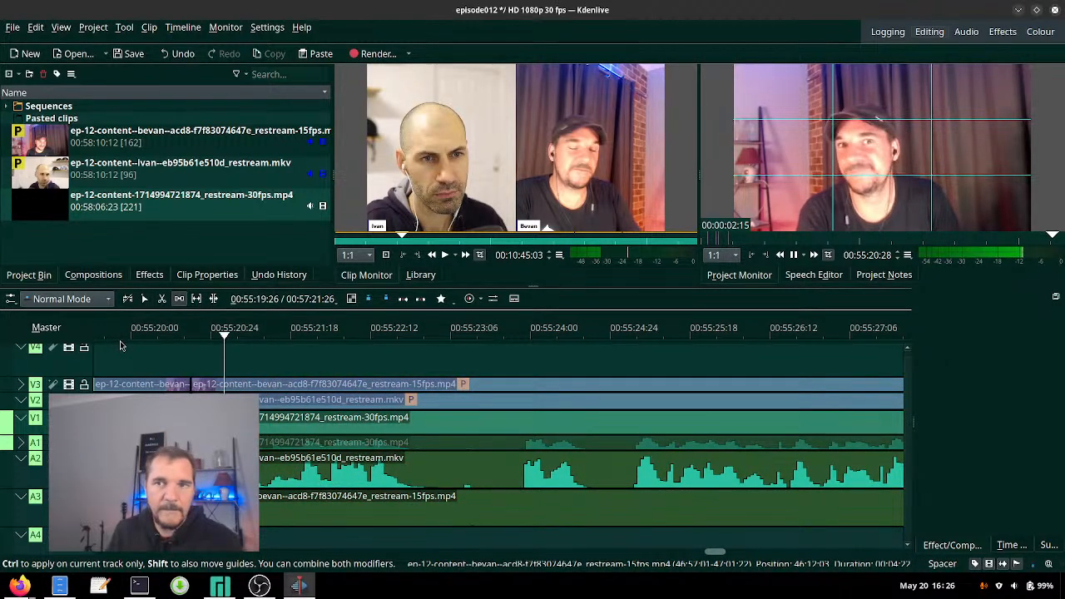
{"action": "key", "text": "space"}
{"action": "scroll", "coordinate": [268, 430], "scroll_direction": "down", "scroll_amount": 5}
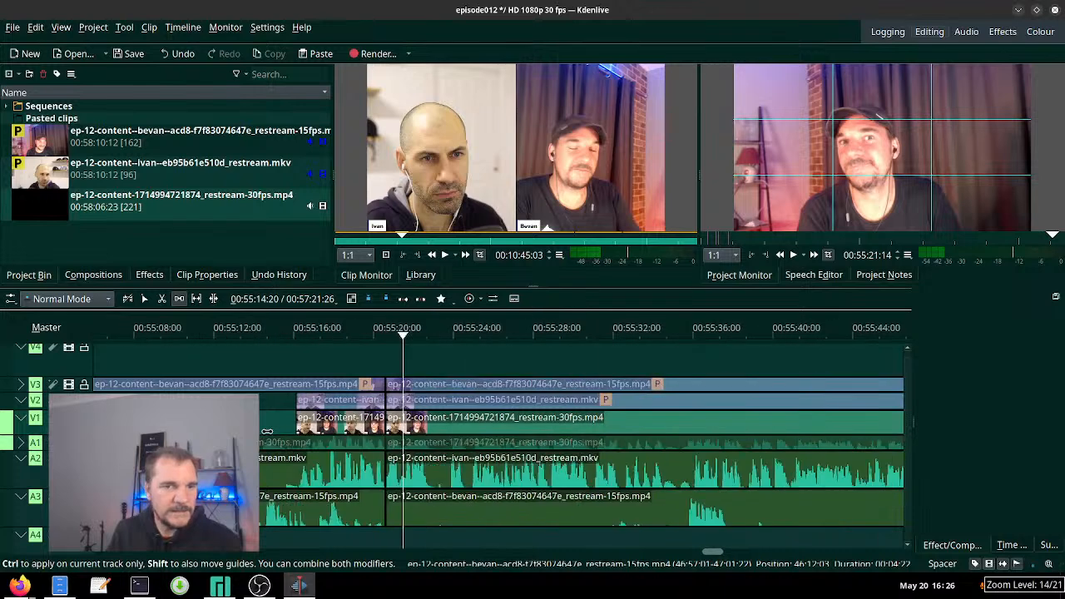
{"action": "left_click", "coordinate": [312, 333]}
{"action": "key", "text": "space"}
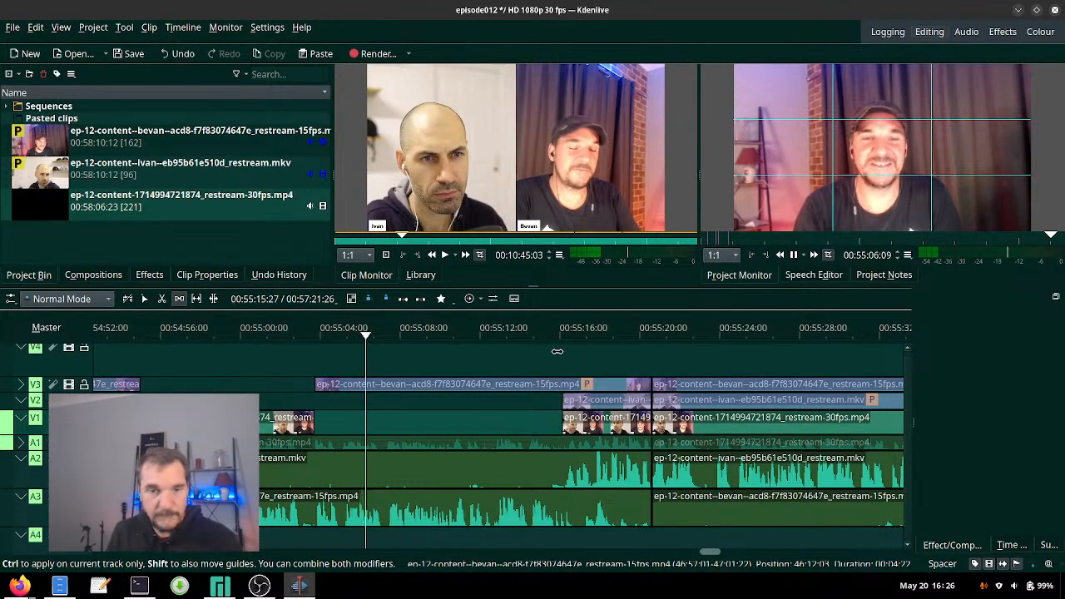
{"action": "key", "text": "space"}
- Place the playhead at 00:55:16:03, where the V1 angle starts, and resume playback with the Multicam tool
{"action": "left_click", "coordinate": [561, 337]}
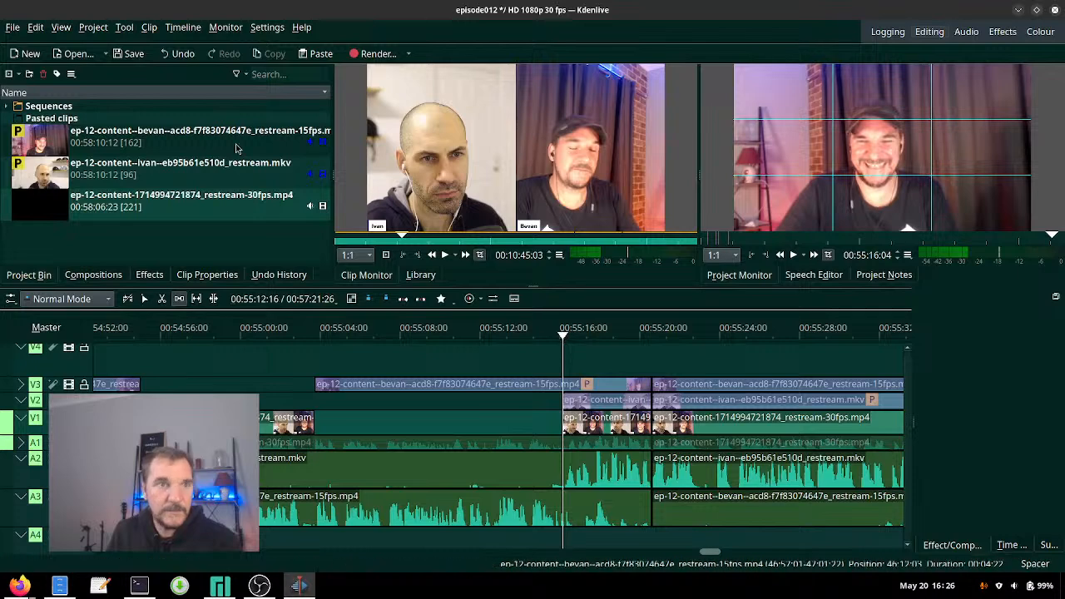
{"action": "scroll", "coordinate": [587, 368], "scroll_direction": "up", "scroll_amount": 5}
{"action": "key", "text": "Right"}
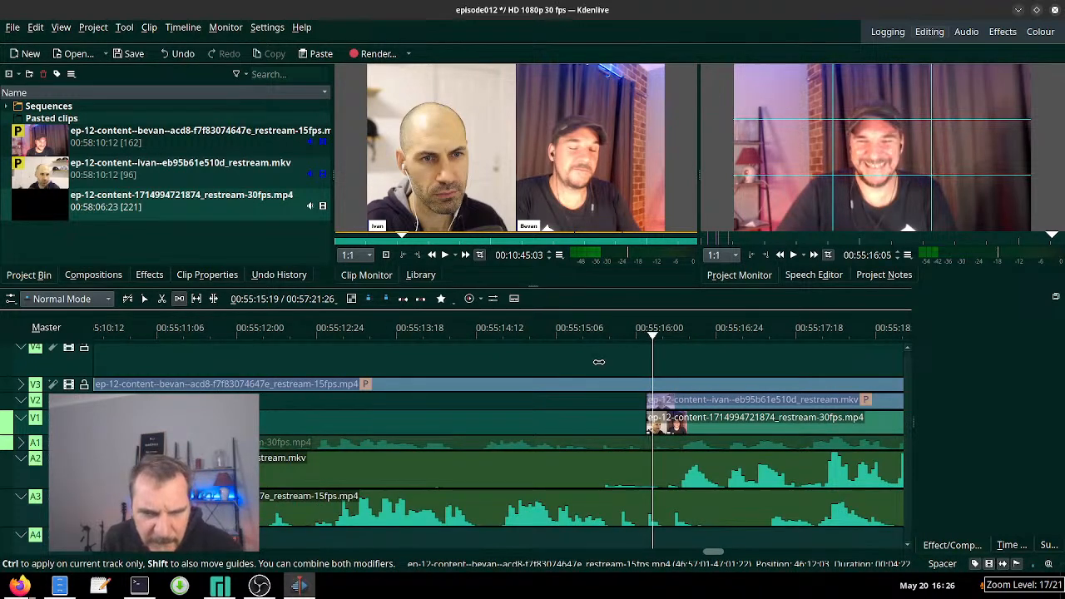
{"action": "key", "text": "Left"}
{"action": "key", "text": "Left"}
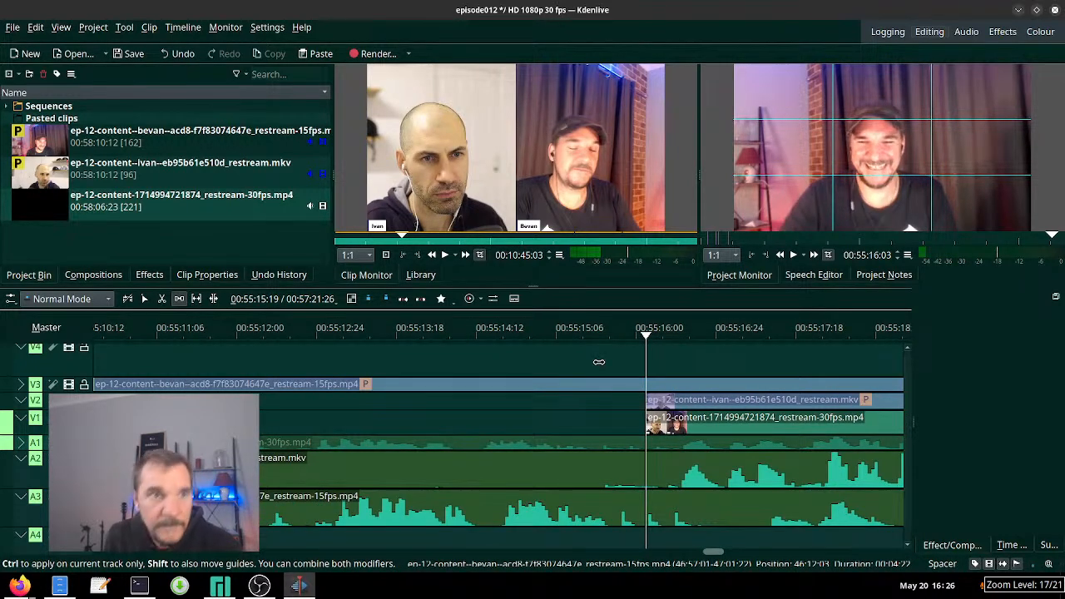
{"action": "left_click", "coordinate": [122, 28]}
{"action": "left_click", "coordinate": [142, 175]}
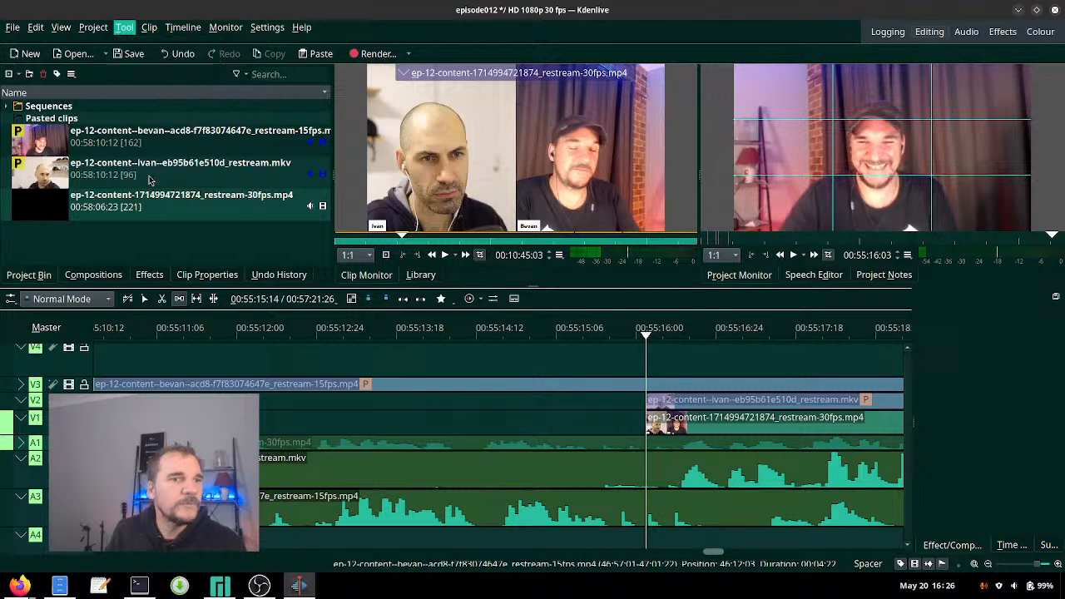
{"action": "scroll", "coordinate": [657, 416], "scroll_direction": "right", "scroll_amount": 3}
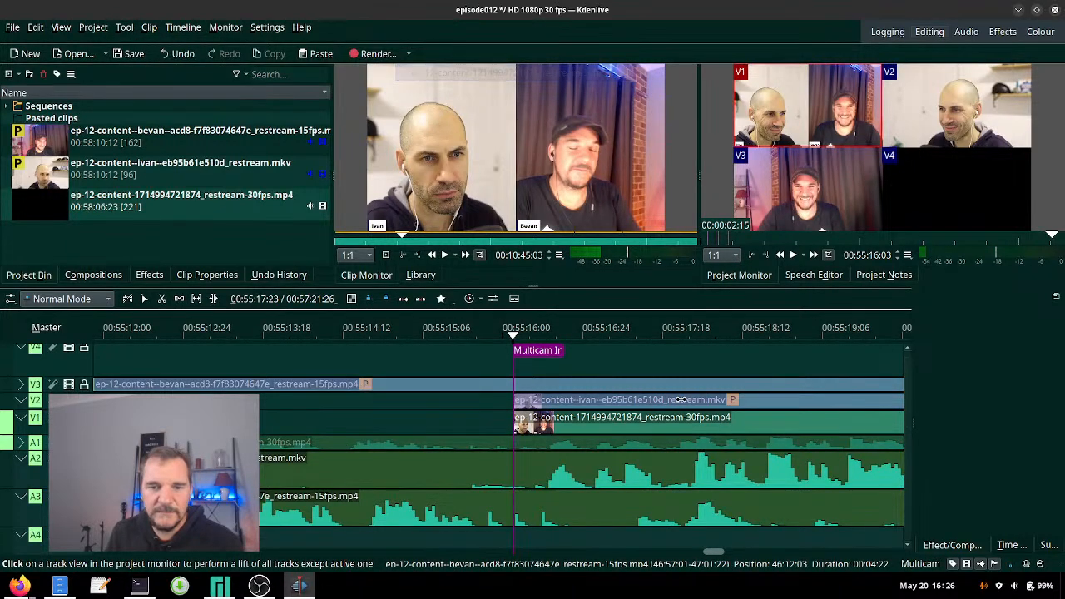
{"action": "key", "text": "space"}
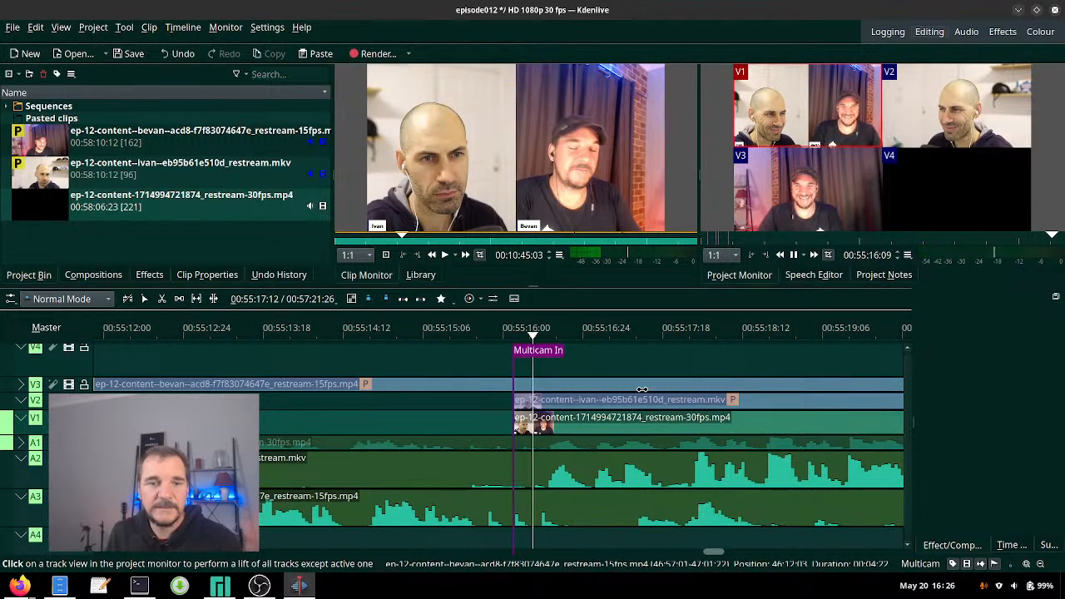
- Switch the angle to V2 exactly at the join at 00:55:20:18 and resume playback
{"action": "scroll", "coordinate": [632, 392], "scroll_direction": "down", "scroll_amount": 3}
{"action": "scroll", "coordinate": [615, 399], "scroll_direction": "right", "scroll_amount": 3}
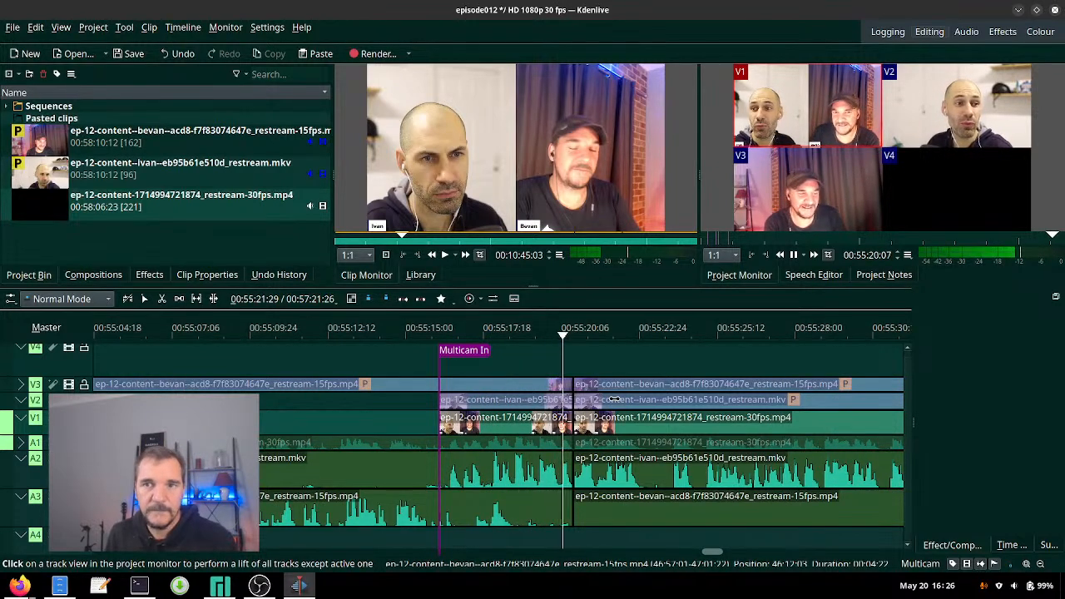
{"action": "key", "text": "space"}
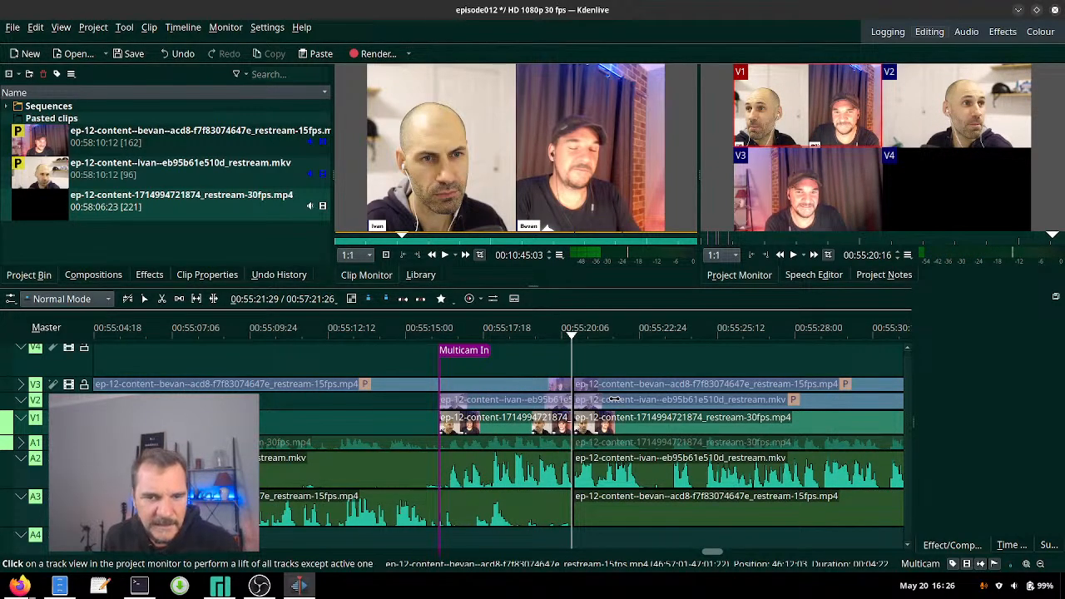
{"action": "scroll", "coordinate": [628, 387], "scroll_direction": "up", "scroll_amount": 3}
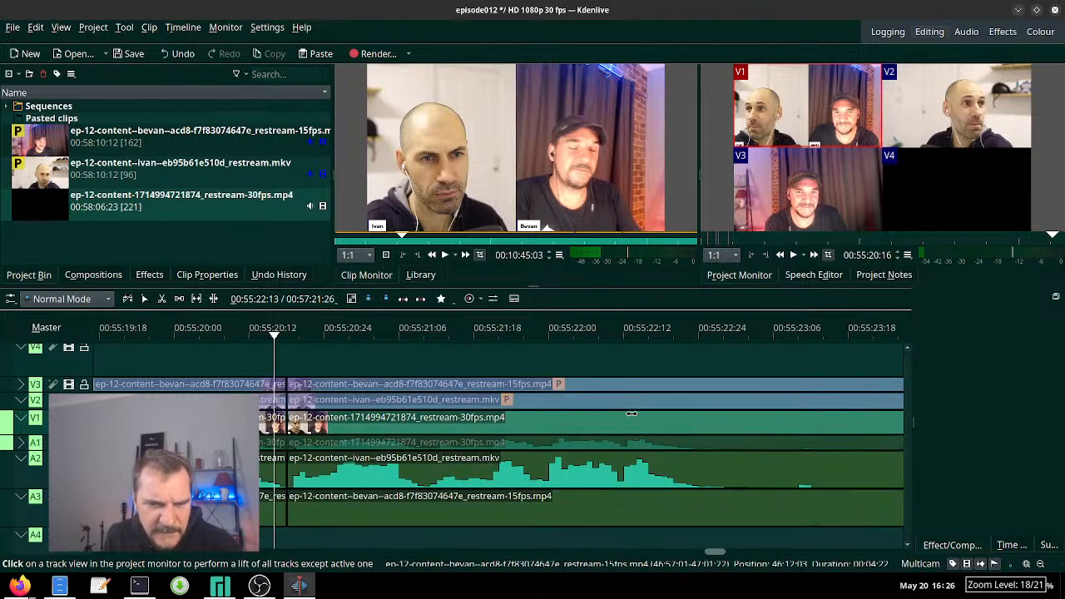
{"action": "key", "text": "Right"}
{"action": "key", "text": "Right"}
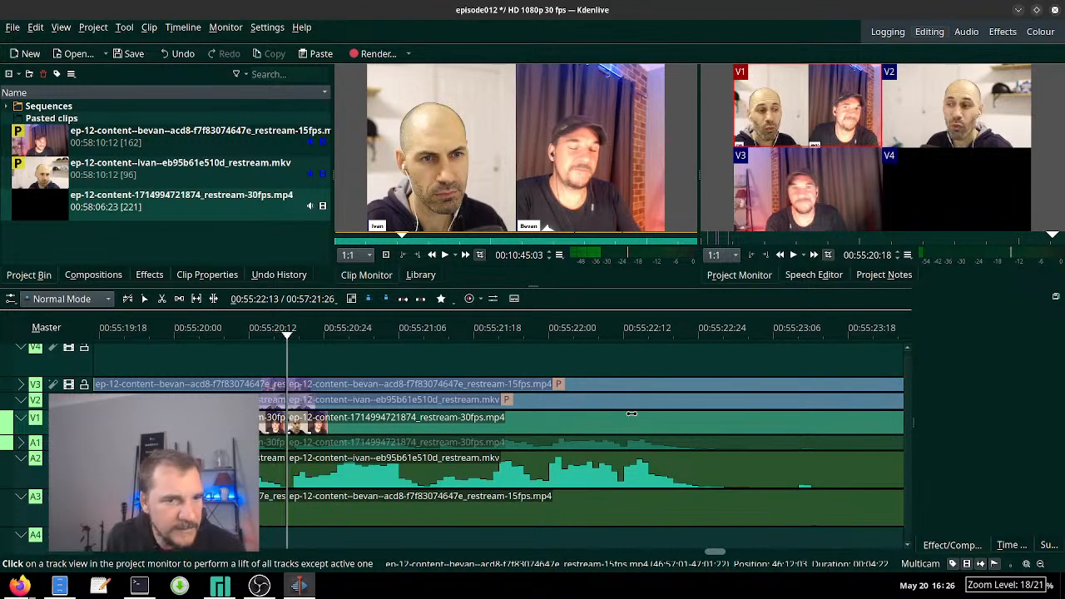
{"action": "key", "text": "2"}
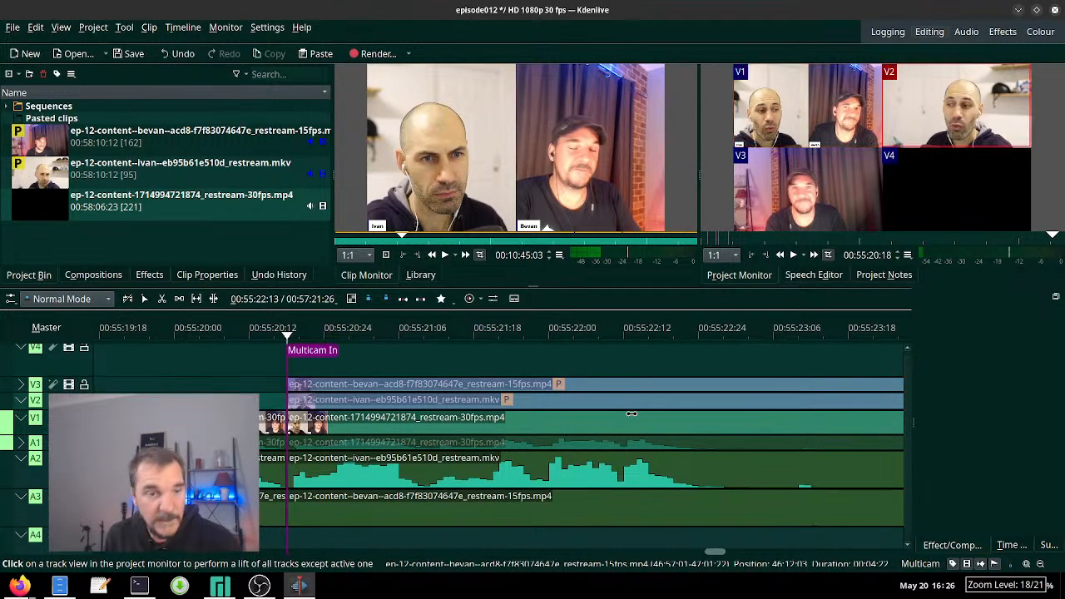
{"action": "scroll", "coordinate": [629, 420], "scroll_direction": "down", "scroll_amount": 2}
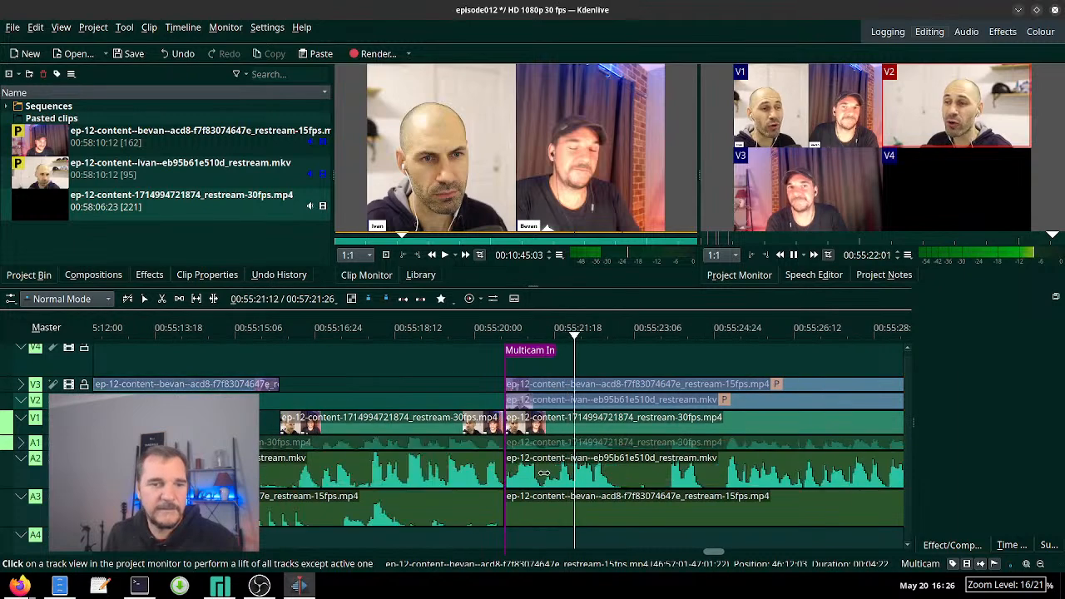
{"action": "scroll", "coordinate": [616, 434], "scroll_direction": "down", "scroll_amount": 2}
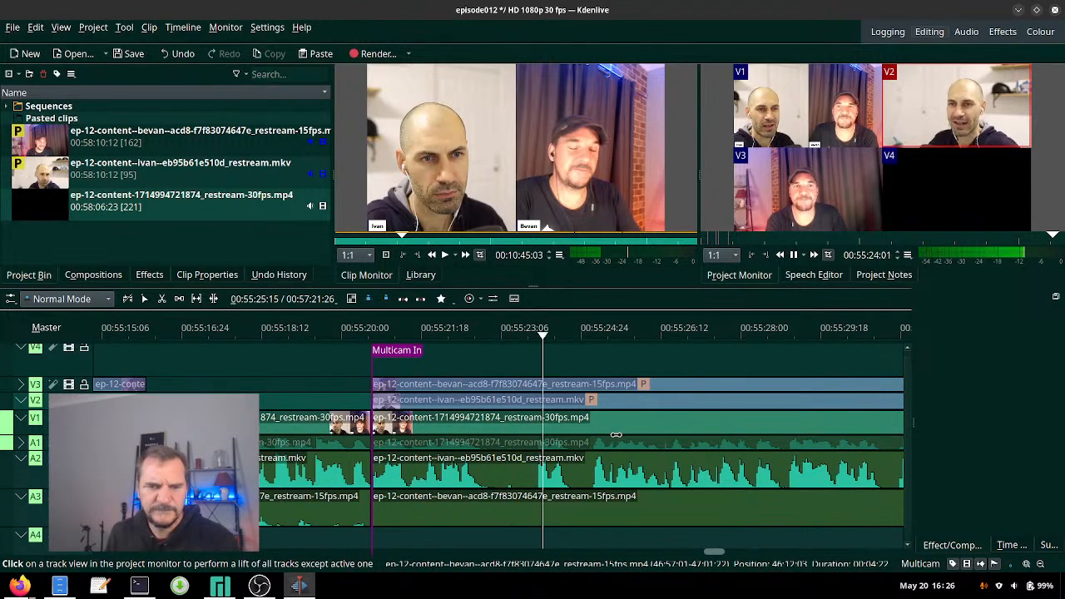
{"action": "scroll", "coordinate": [615, 434], "scroll_direction": "down", "scroll_amount": 3}
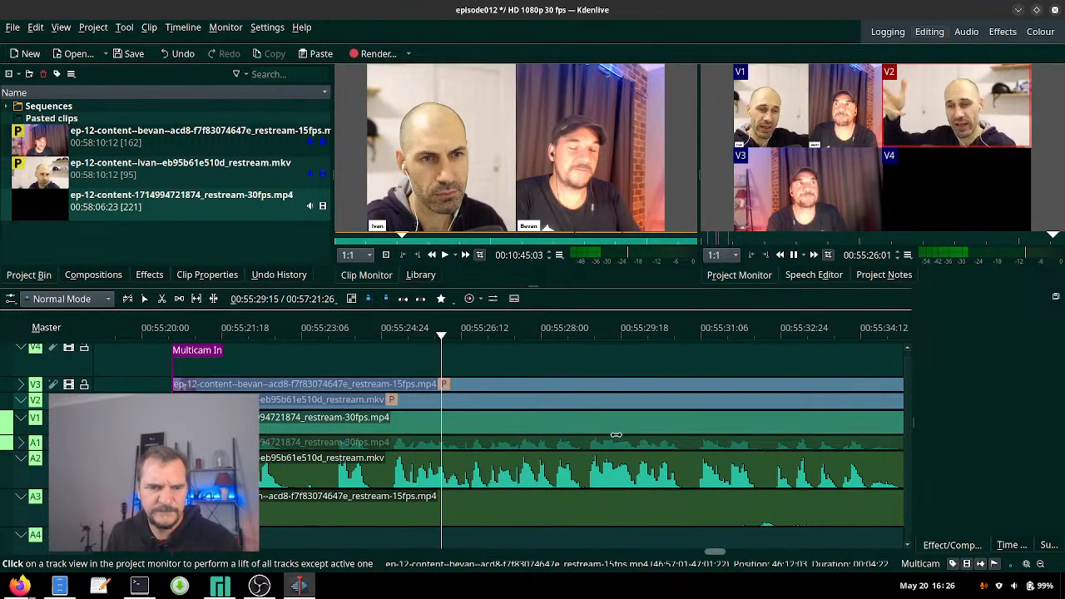
- Resume playback from about 00:55:31 and switch the camera angle to V1 at about 00:55:32
{"action": "scroll", "coordinate": [615, 434], "scroll_direction": "down", "scroll_amount": 2}
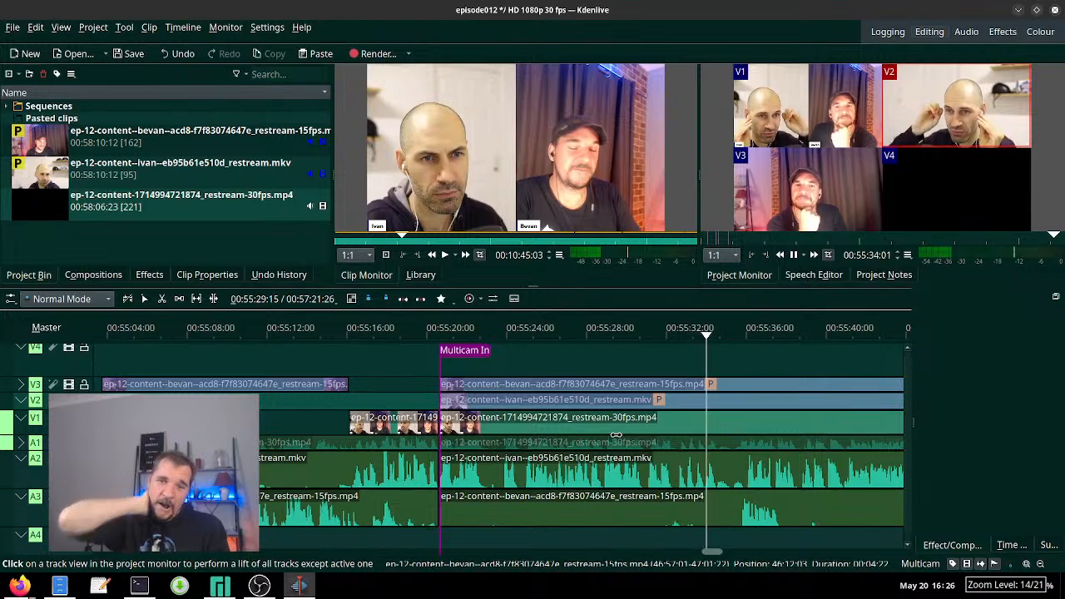
{"action": "left_click", "coordinate": [656, 331]}
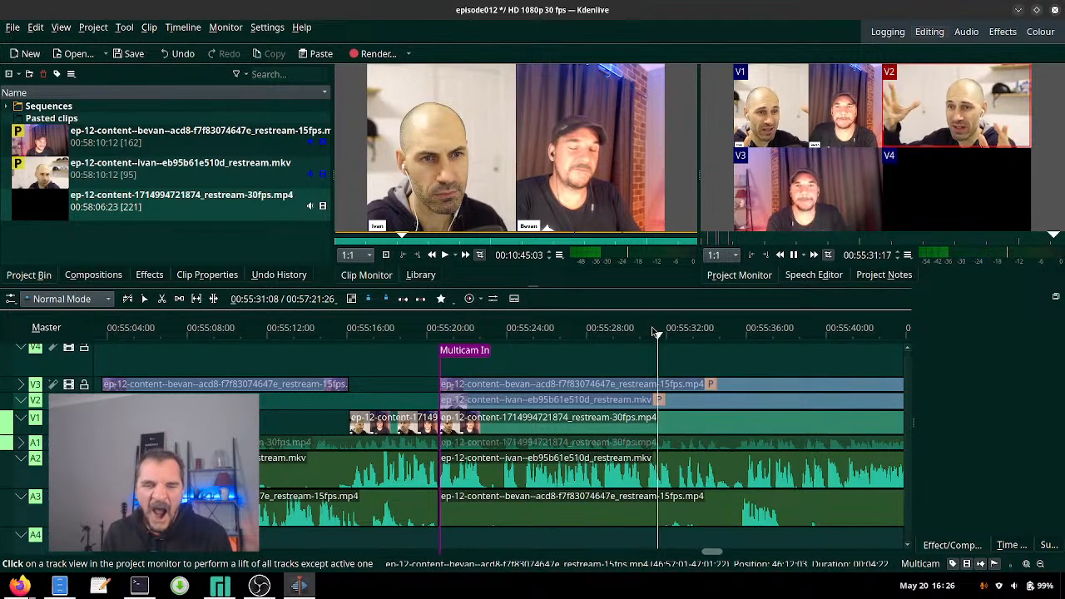
{"action": "key", "text": "1"}
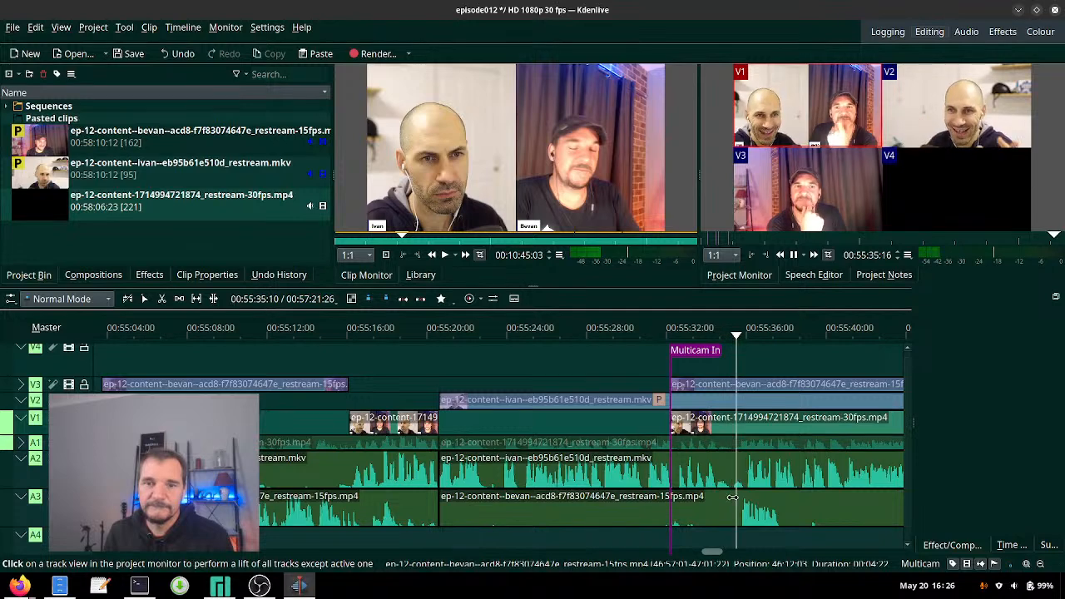
- Pause, return the playhead to 00:55:38:06, resume playback and switch the angle to V2 at about 00:55:39
{"action": "scroll", "coordinate": [733, 497], "scroll_direction": "down", "scroll_amount": 3}
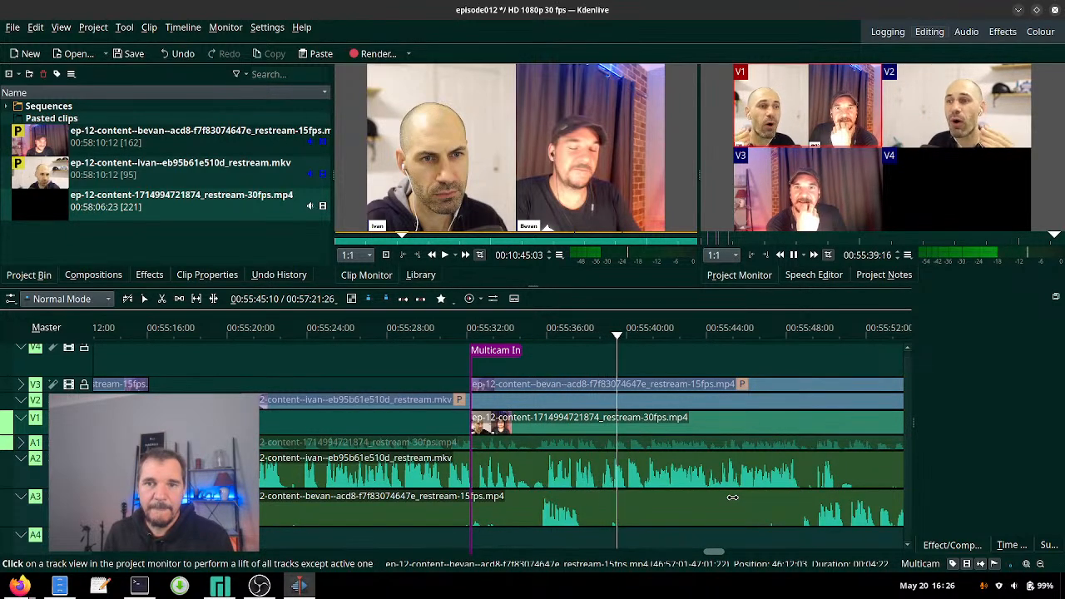
{"action": "key", "text": "space"}
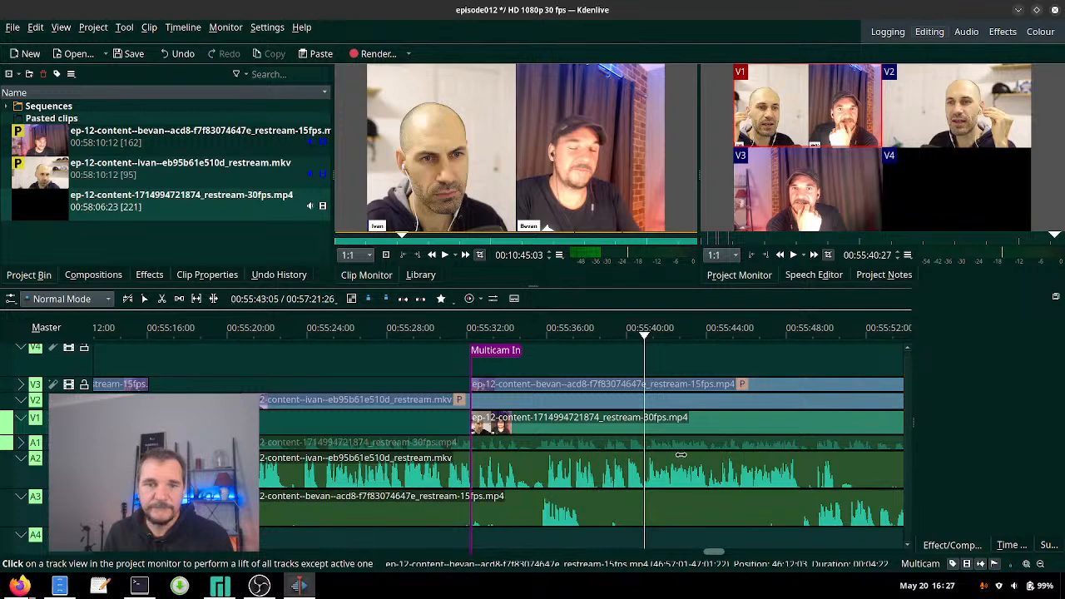
{"action": "left_click", "coordinate": [591, 338]}
{"action": "key", "text": "space"}
{"action": "key", "text": "2"}
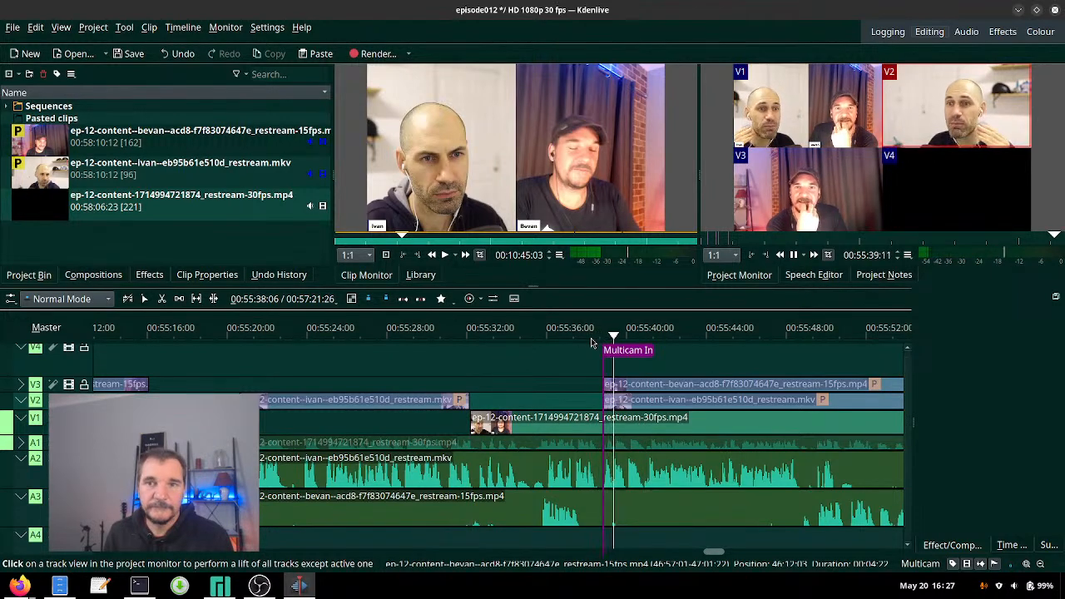
- Alternate the angle during playback: V1 at about 00:55:49, V3 at 00:55:53, V1 at 00:55:58 and V3 at 00:56:00
{"action": "scroll", "coordinate": [632, 366], "scroll_direction": "down", "scroll_amount": 2}
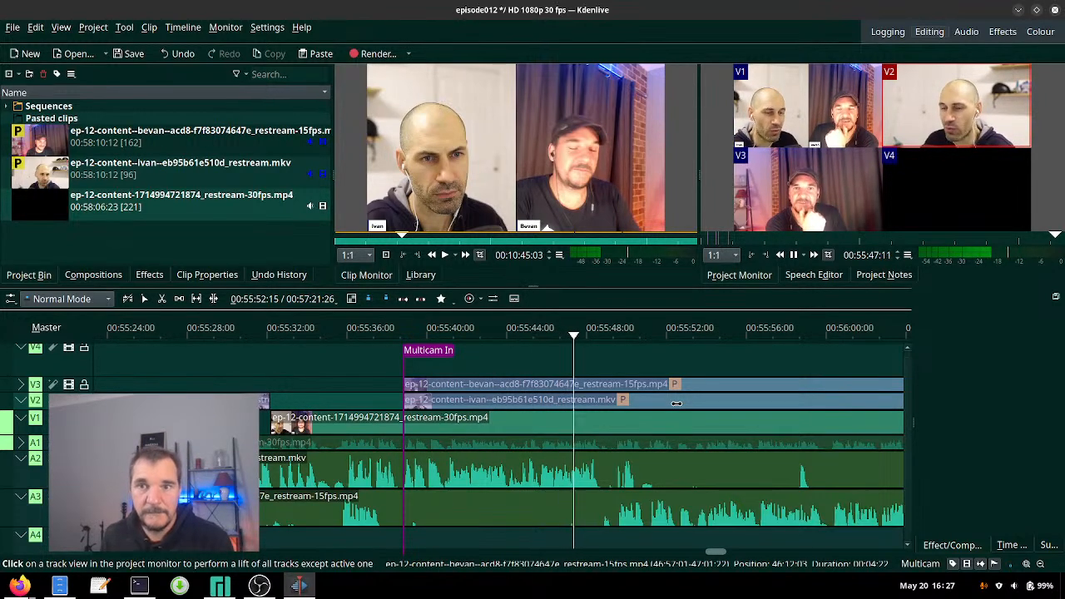
{"action": "key", "text": "1"}
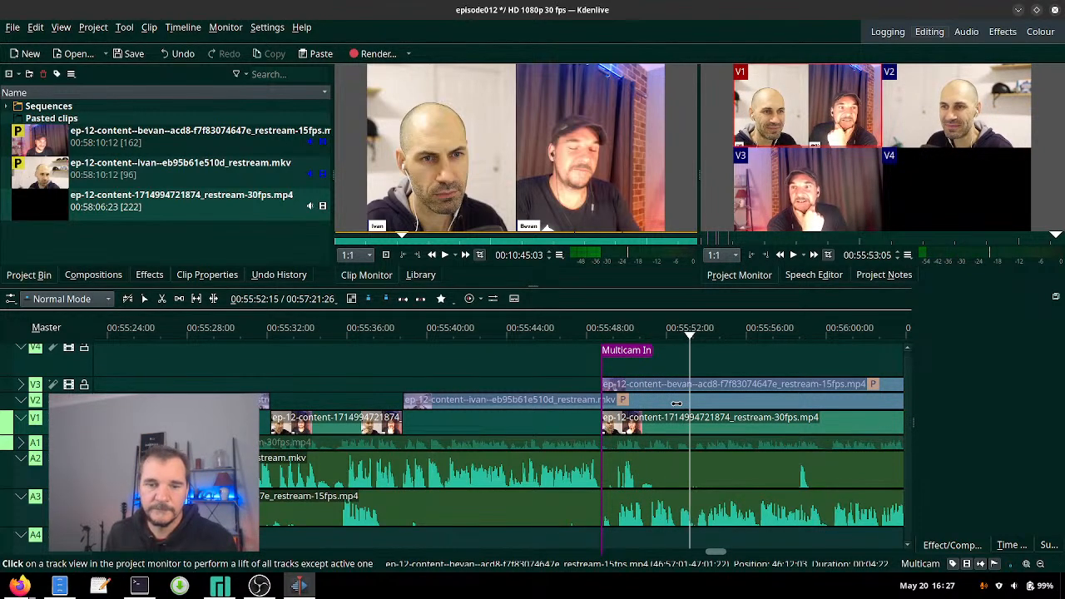
{"action": "key", "text": "3"}
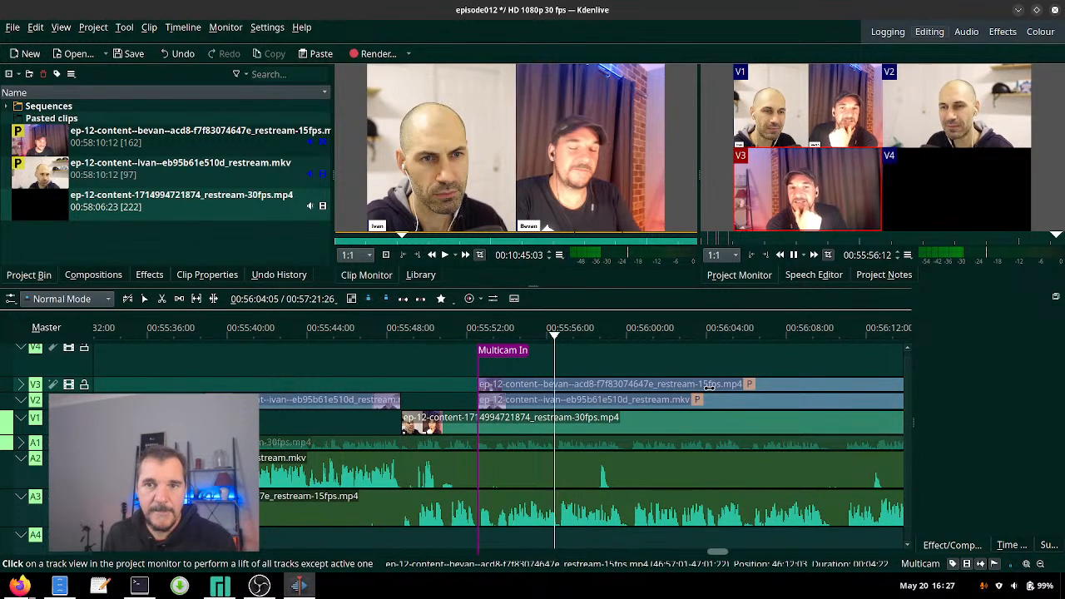
{"action": "key", "text": "1"}
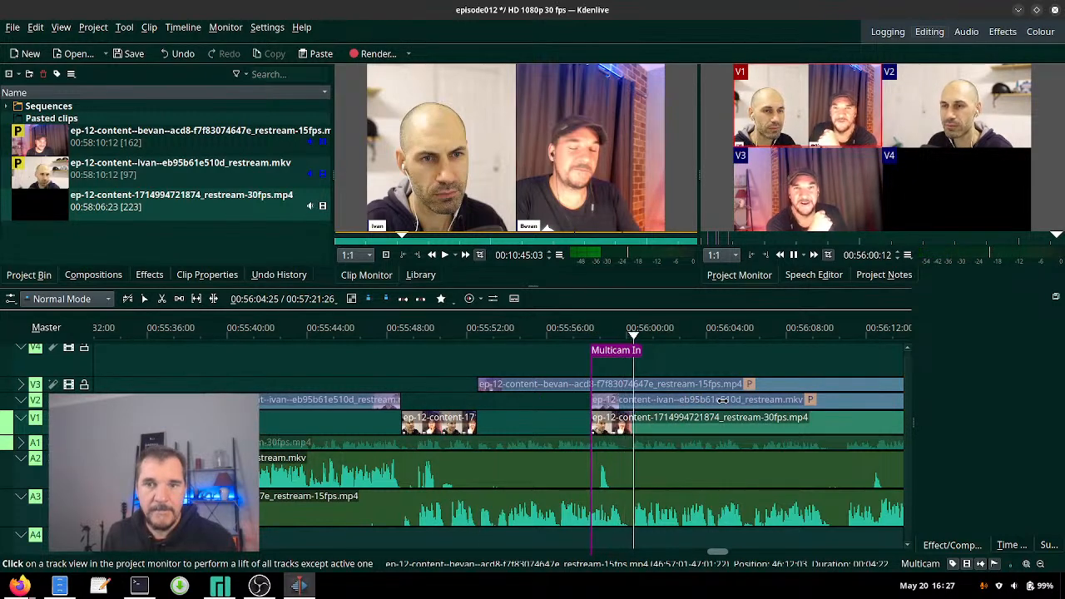
{"action": "key", "text": "3"}
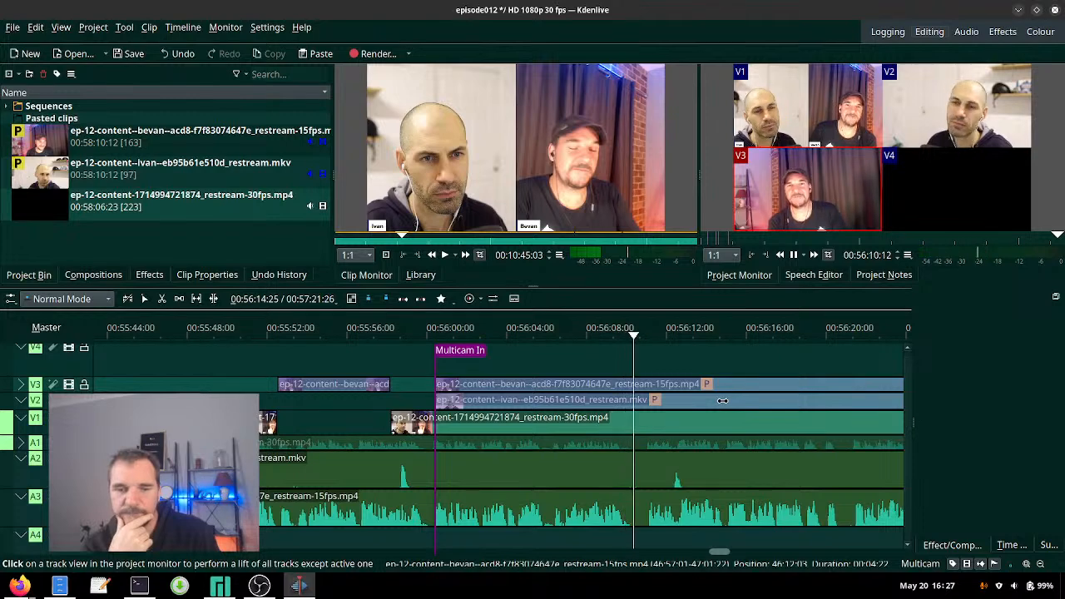
- Continue alternating the angle: V1 at about 00:56:11, V3 at 00:56:15, V1 at 00:56:30 and V3 at 00:56:37
{"action": "key", "text": "1"}
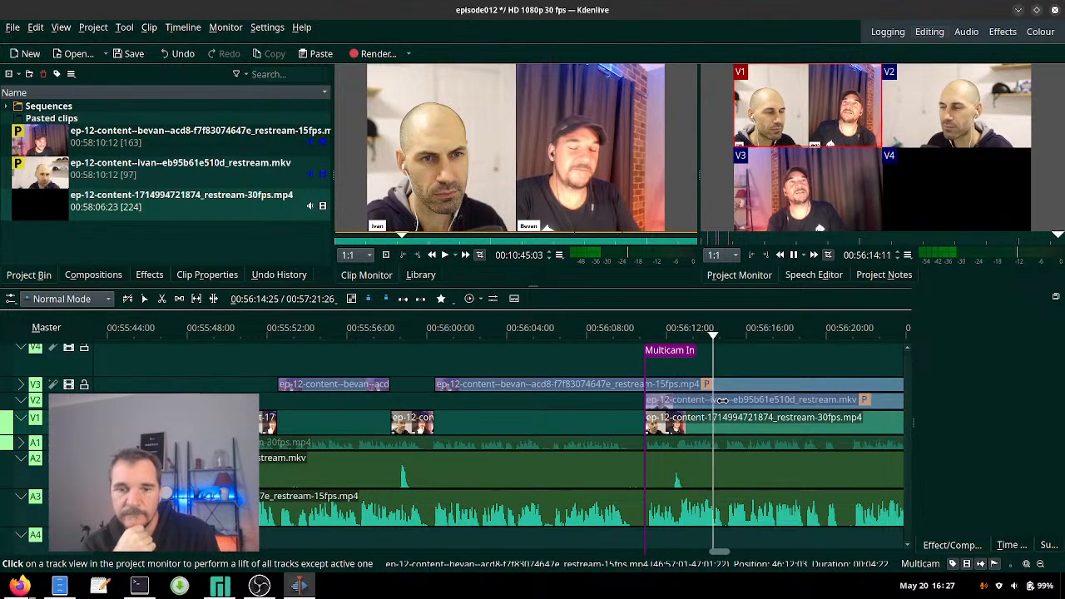
{"action": "key", "text": "3"}
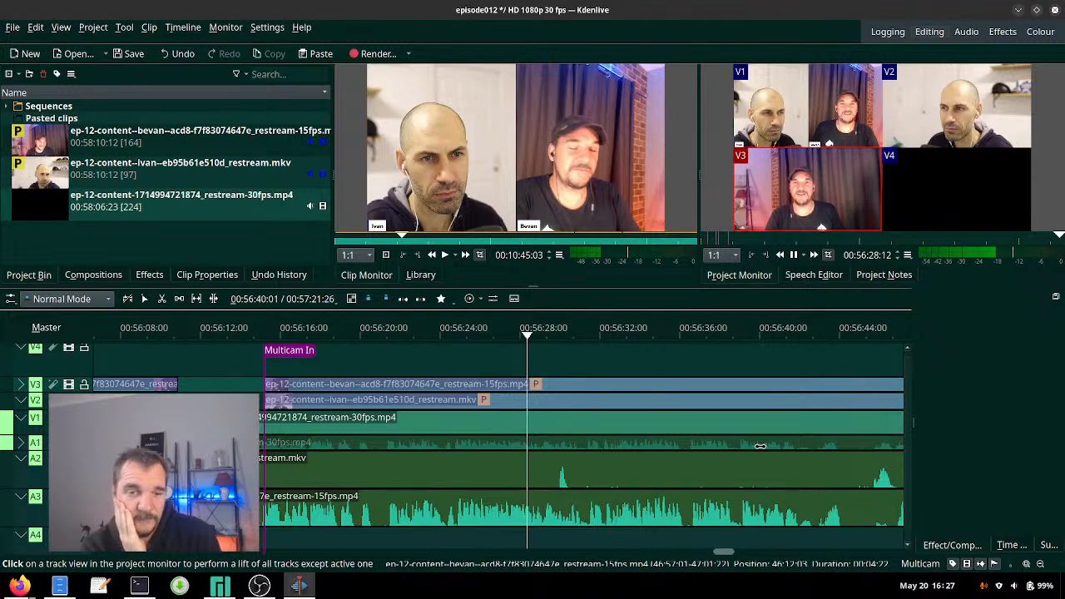
{"action": "key", "text": "1"}
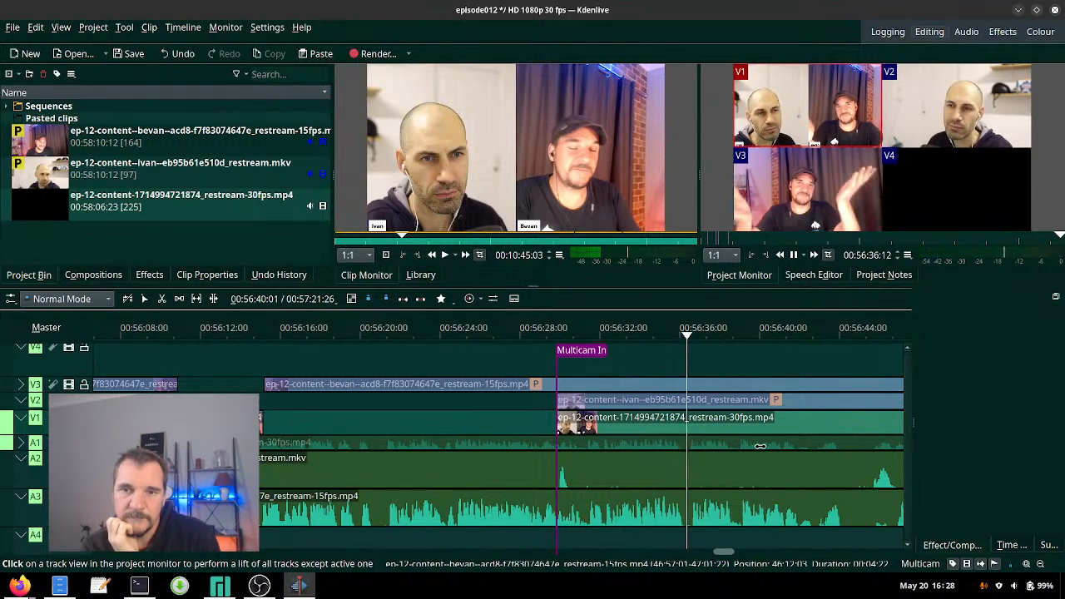
{"action": "key", "text": "3"}
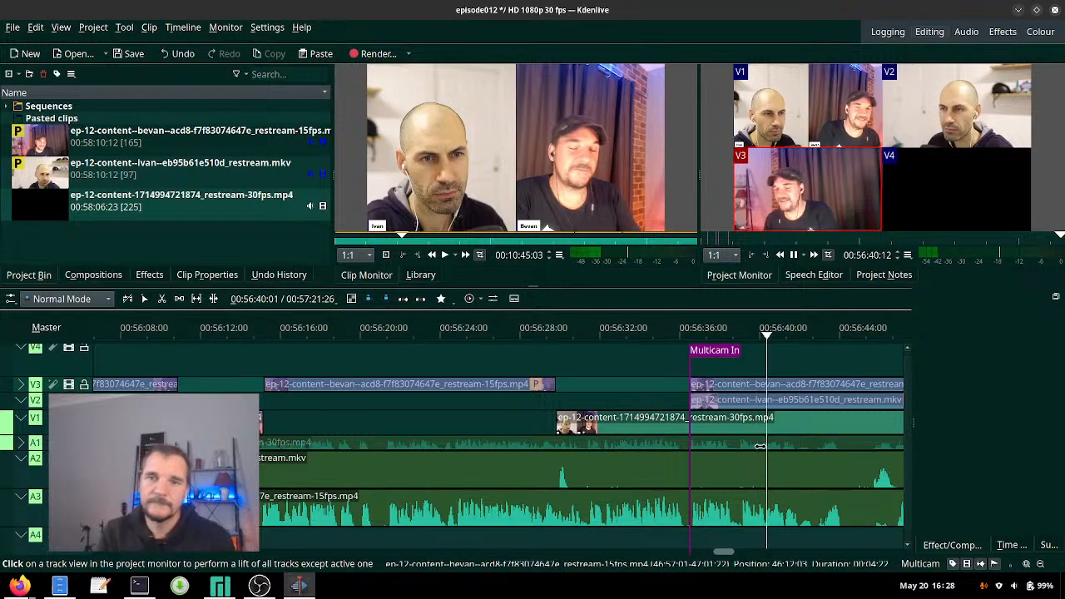
- Alternate the angle through the closing conversation: V1 at about 00:56:45, V3 at 00:56:57 and V1 at 00:57:06
{"action": "scroll", "coordinate": [770, 459], "scroll_direction": "down", "scroll_amount": 5}
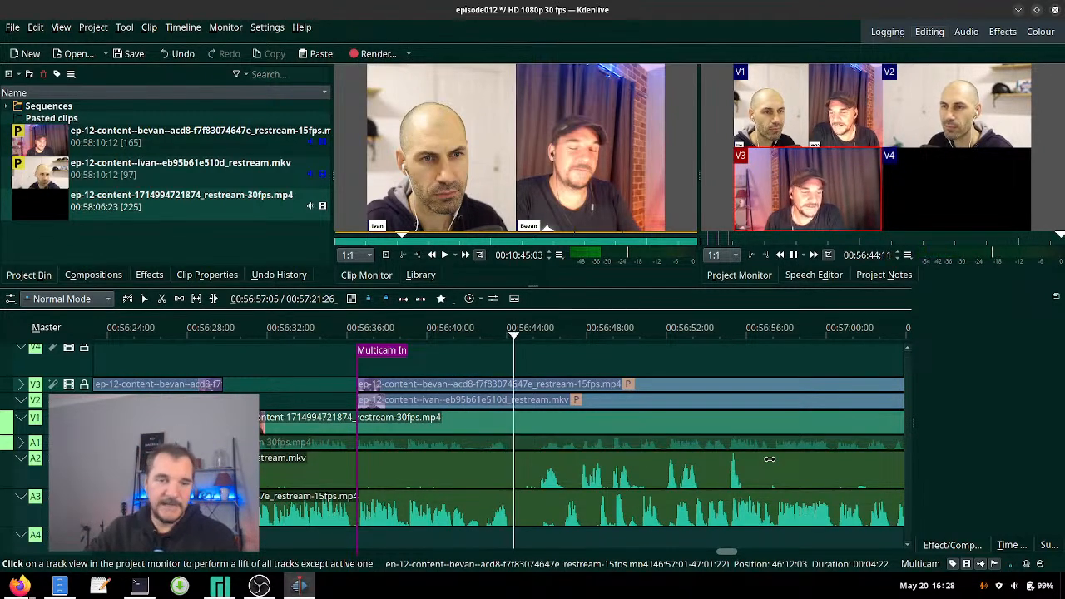
{"action": "key", "text": "1"}
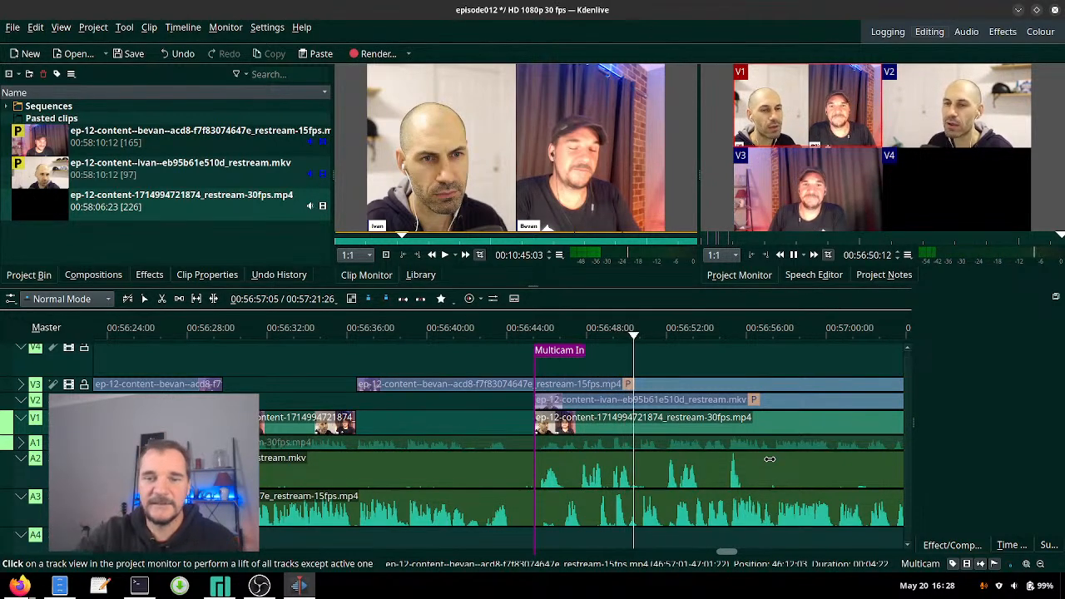
{"action": "scroll", "coordinate": [703, 441], "scroll_direction": "down", "scroll_amount": 2}
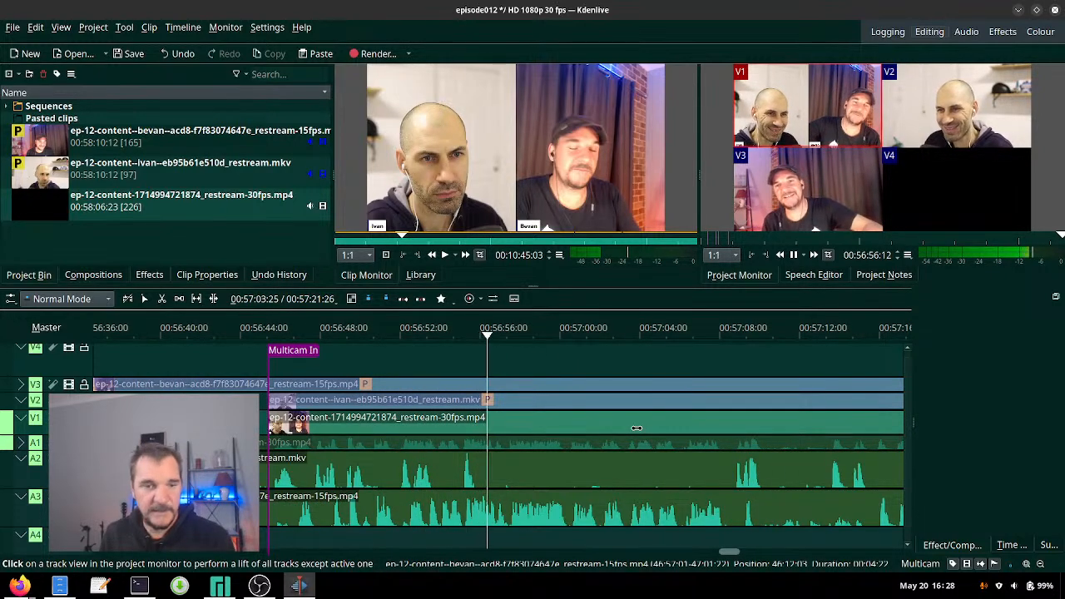
{"action": "key", "text": "3"}
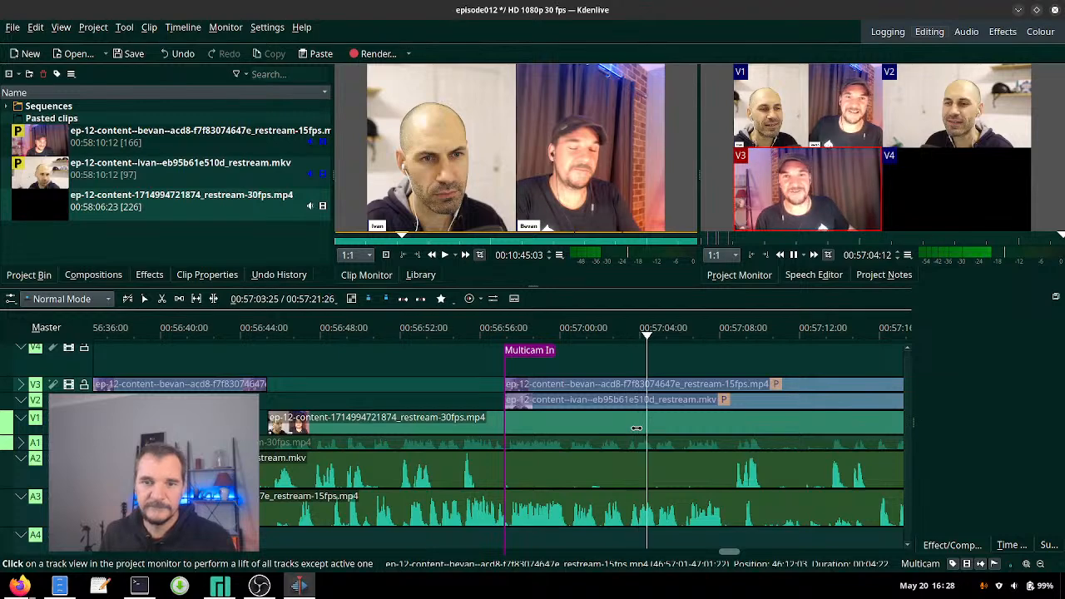
{"action": "key", "text": "1"}
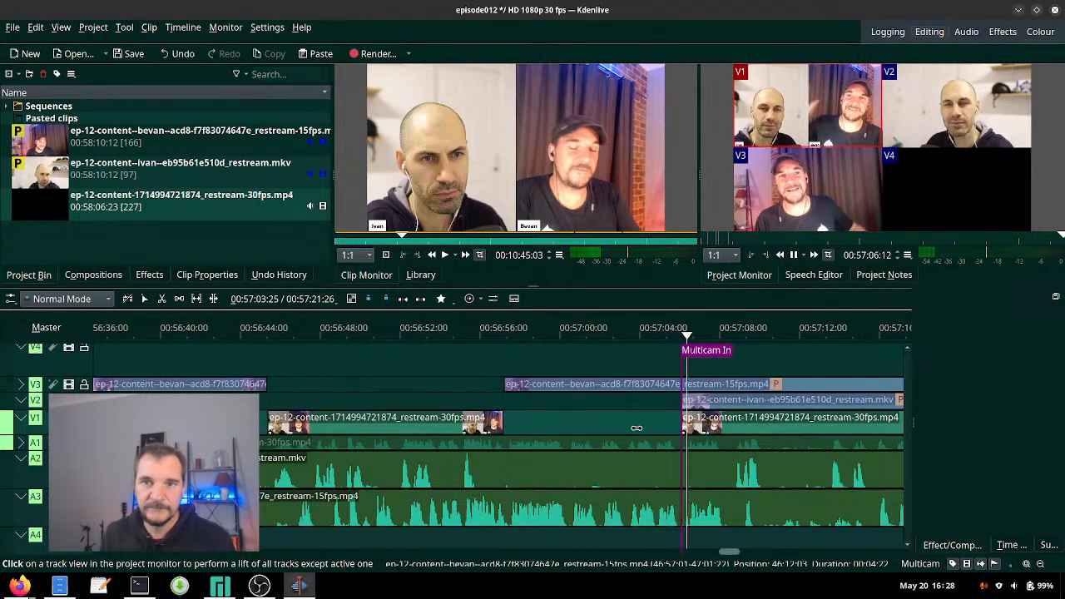
- Replay the ending from 00:57:09:04, then select all clips and cut every track at 00:57:11:00 with the Razor tool
{"action": "scroll", "coordinate": [787, 479], "scroll_direction": "down", "scroll_amount": 1}
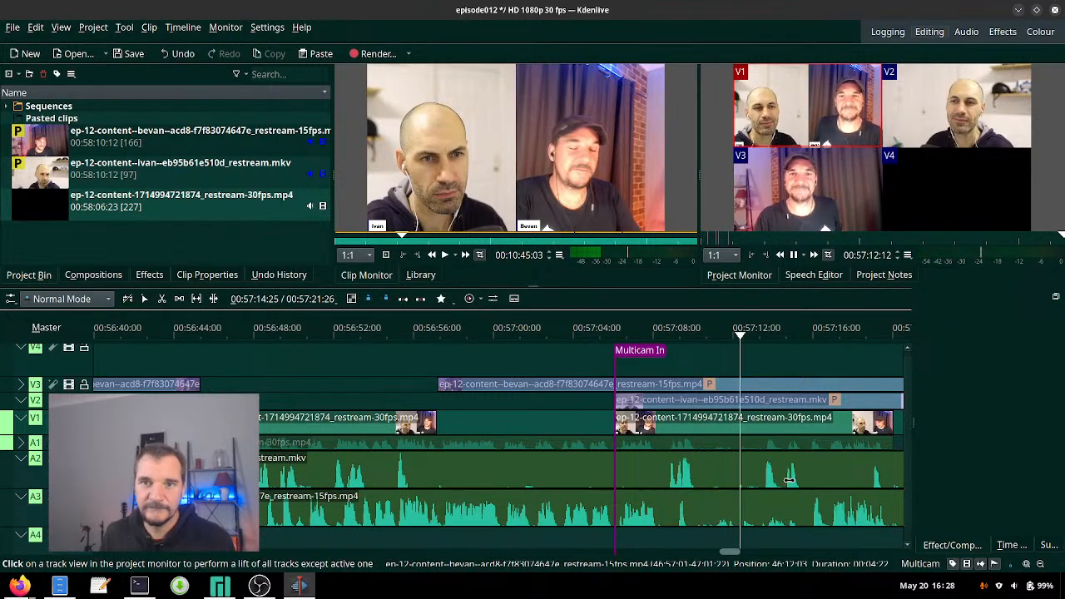
{"action": "left_click", "coordinate": [675, 328]}
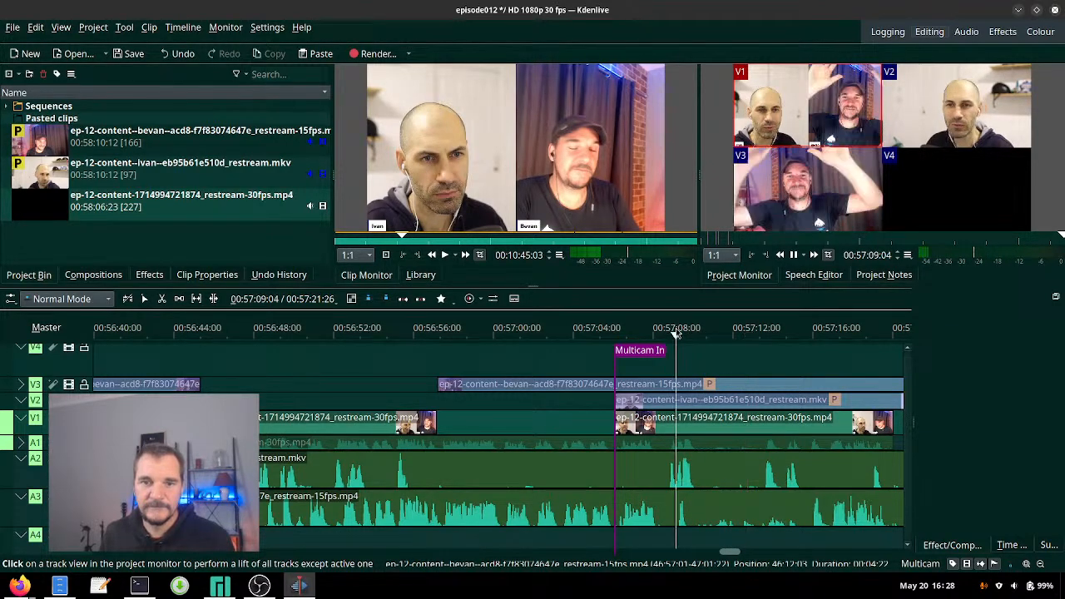
{"action": "key", "text": "space"}
{"action": "key", "text": "space"}
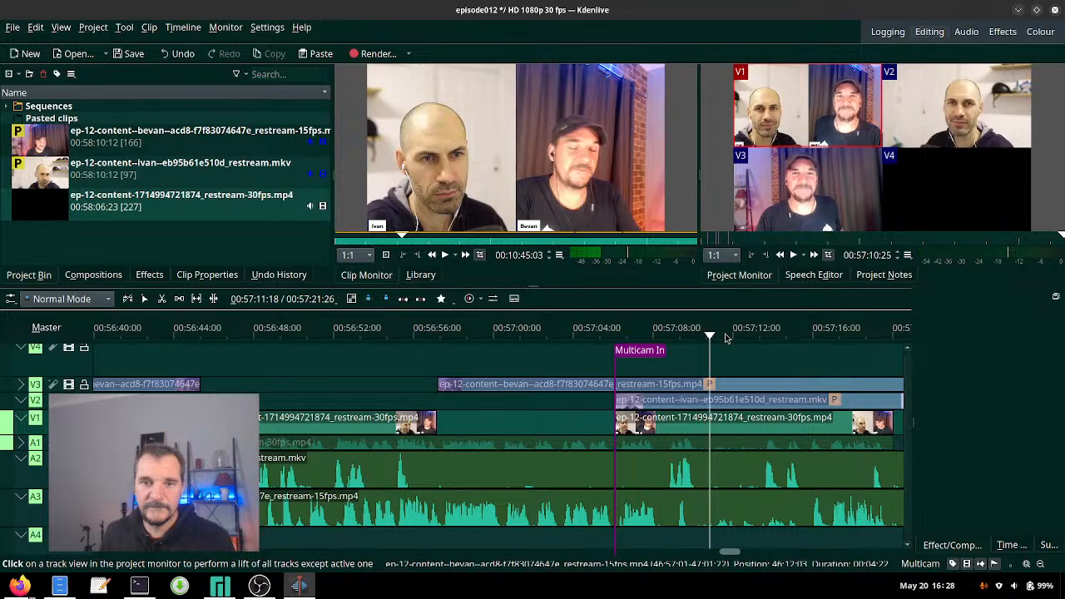
{"action": "left_click", "coordinate": [727, 338]}
{"action": "key", "text": "ctrl+a"}
{"action": "key", "text": "x"}
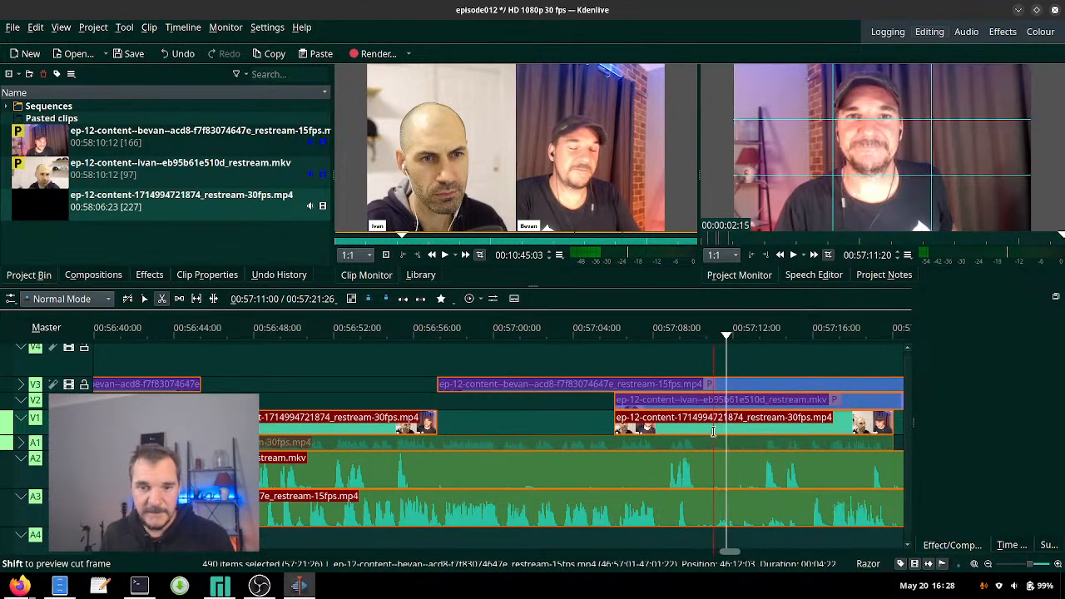
{"action": "left_click", "coordinate": [713, 431]}
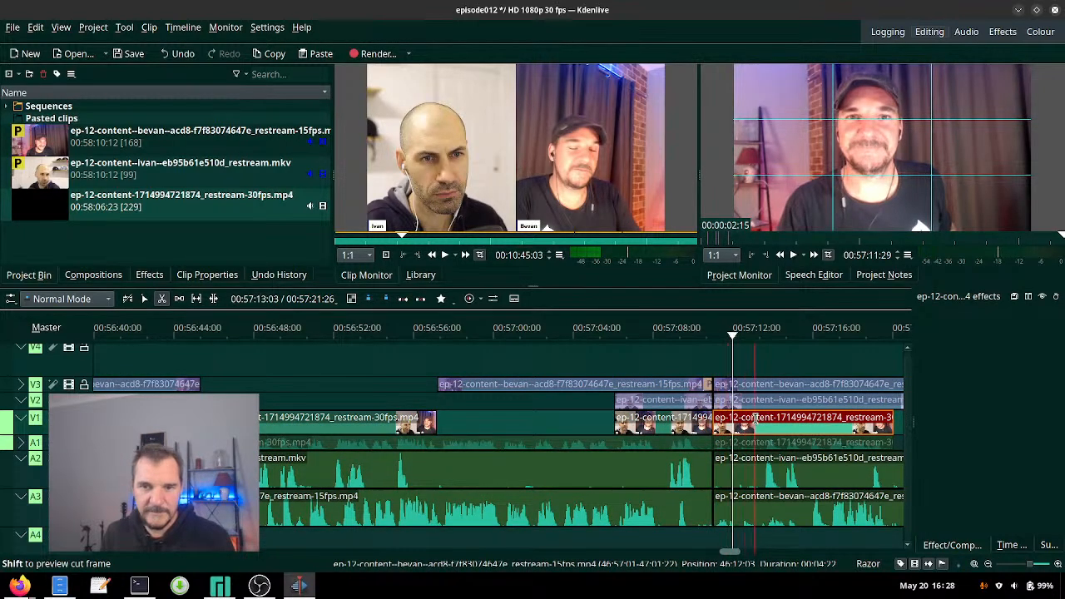
- Play back the leftover footage after the cut at 00:57:11:00, then select it on all tracks and delete it
{"action": "left_click", "coordinate": [715, 338]}
{"action": "key", "text": "space"}
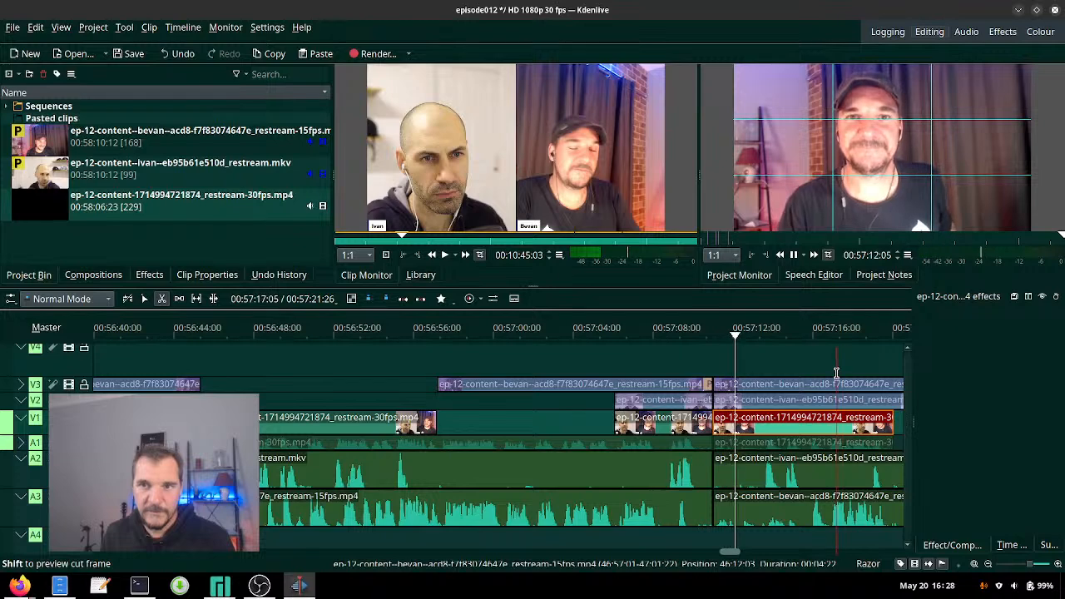
{"action": "scroll", "coordinate": [748, 383], "scroll_direction": "right", "scroll_amount": 5}
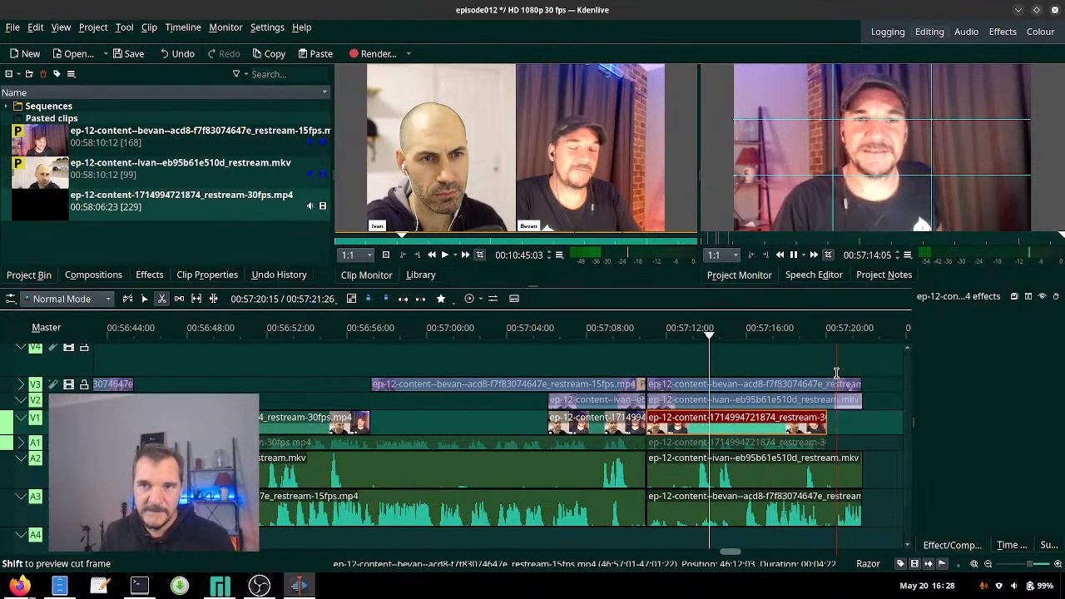
{"action": "key", "text": "space"}
{"action": "key", "text": "s"}
{"action": "left_click_drag", "start_coordinate": [700, 374], "coordinate": [406, 549]}
{"action": "key", "text": "Delete"}
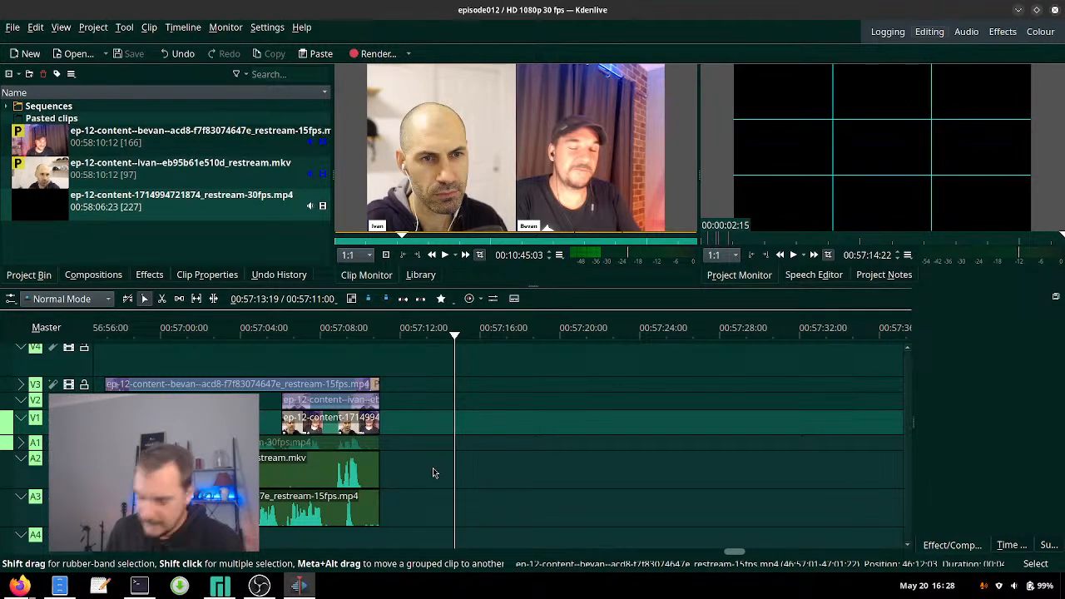
- Return to the start of the timeline and play the episode with the project monitor in full screen
{"action": "key", "text": "Home"}
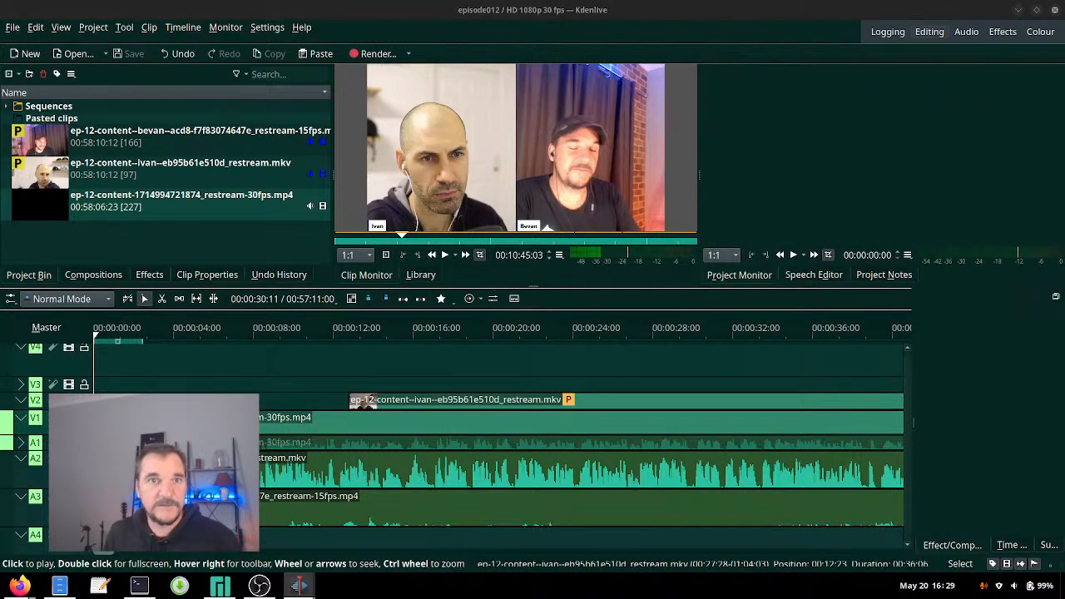
{"action": "left_click_drag", "start_coordinate": [532, 9], "coordinate": [0, 358]}
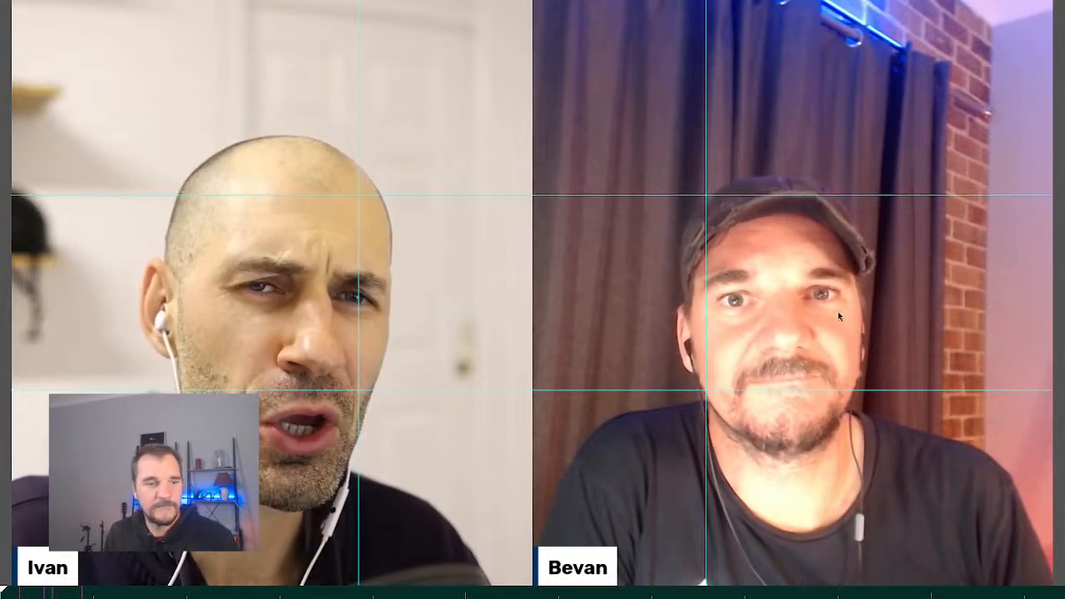
{"action": "right_click", "coordinate": [804, 241]}
{"action": "left_click", "coordinate": [670, 158]}
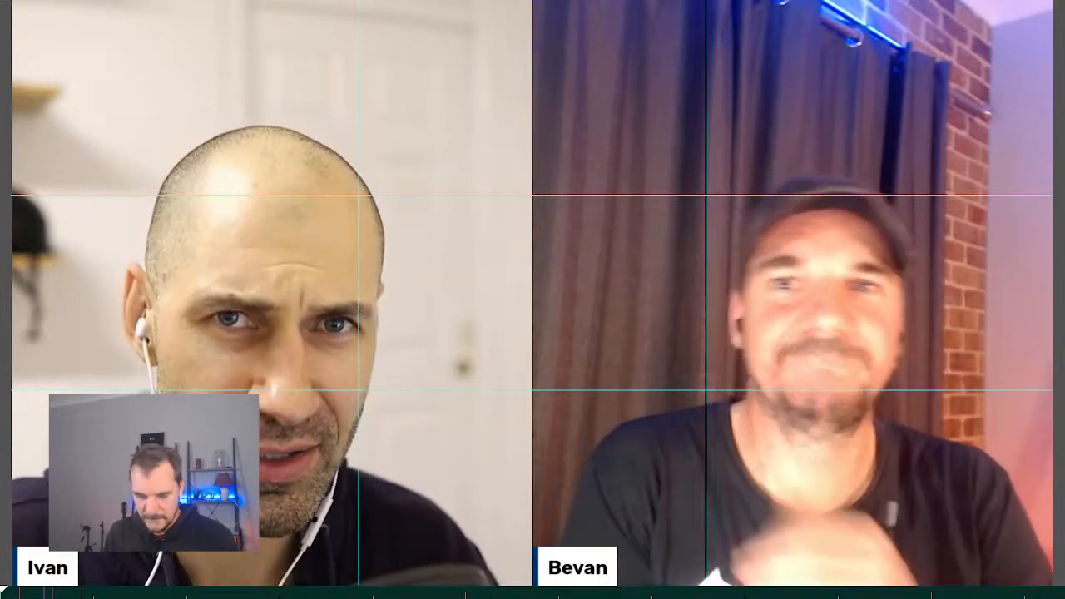